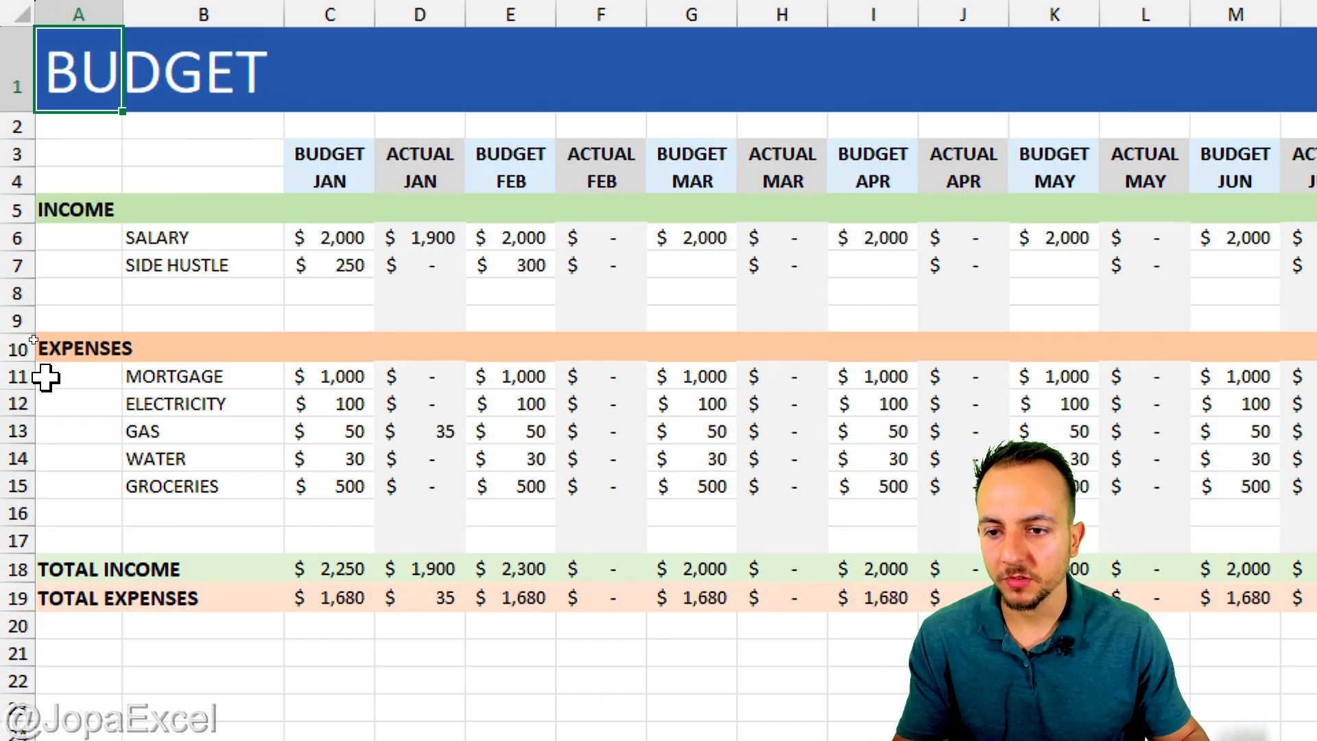
Review the January budget and actual amounts on the budget sheet, including groceries, and look at the actual amounts table
click(346, 243)
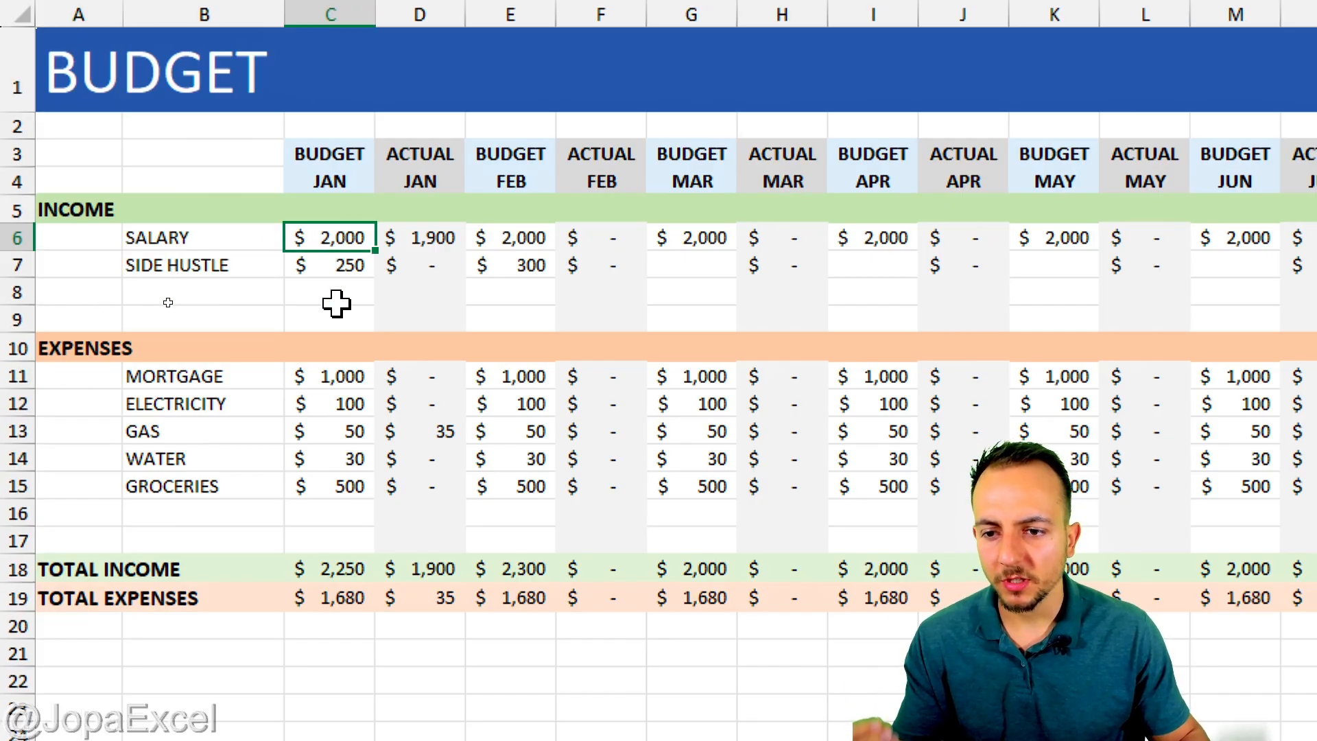
click(332, 264)
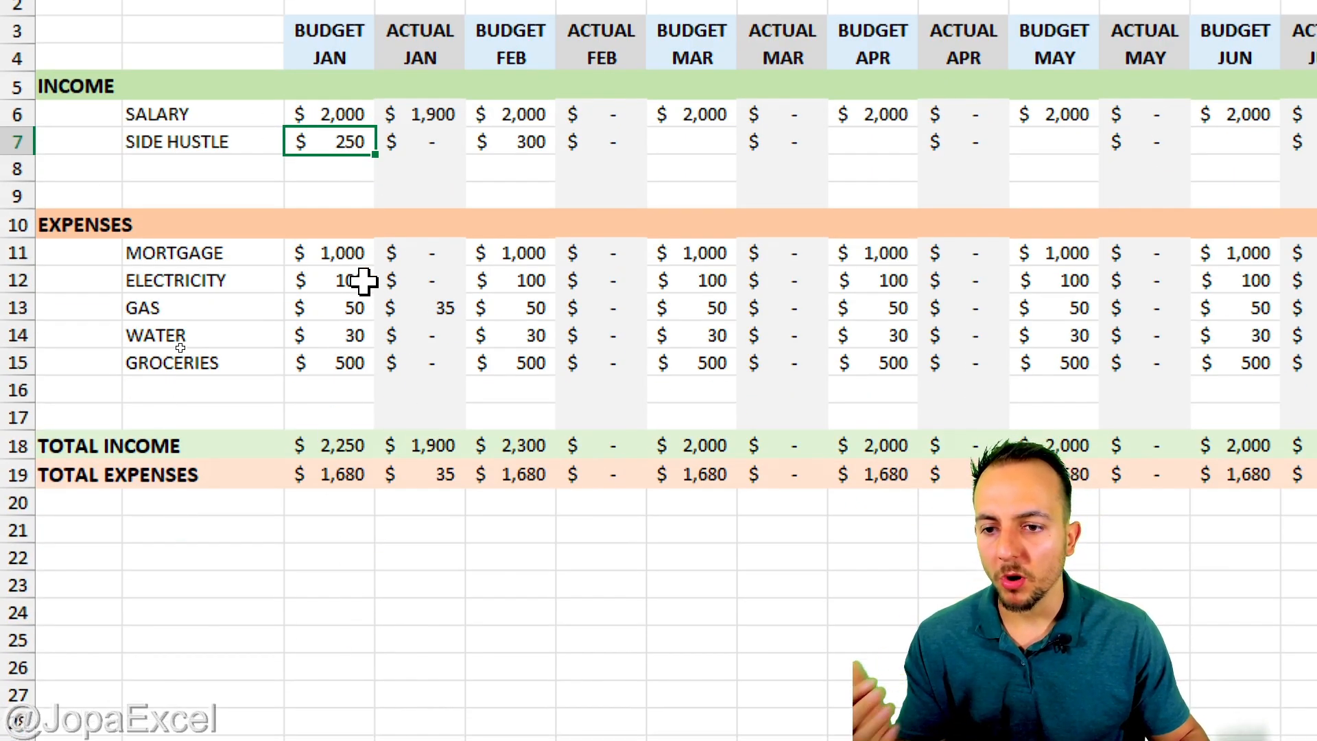
click(353, 374)
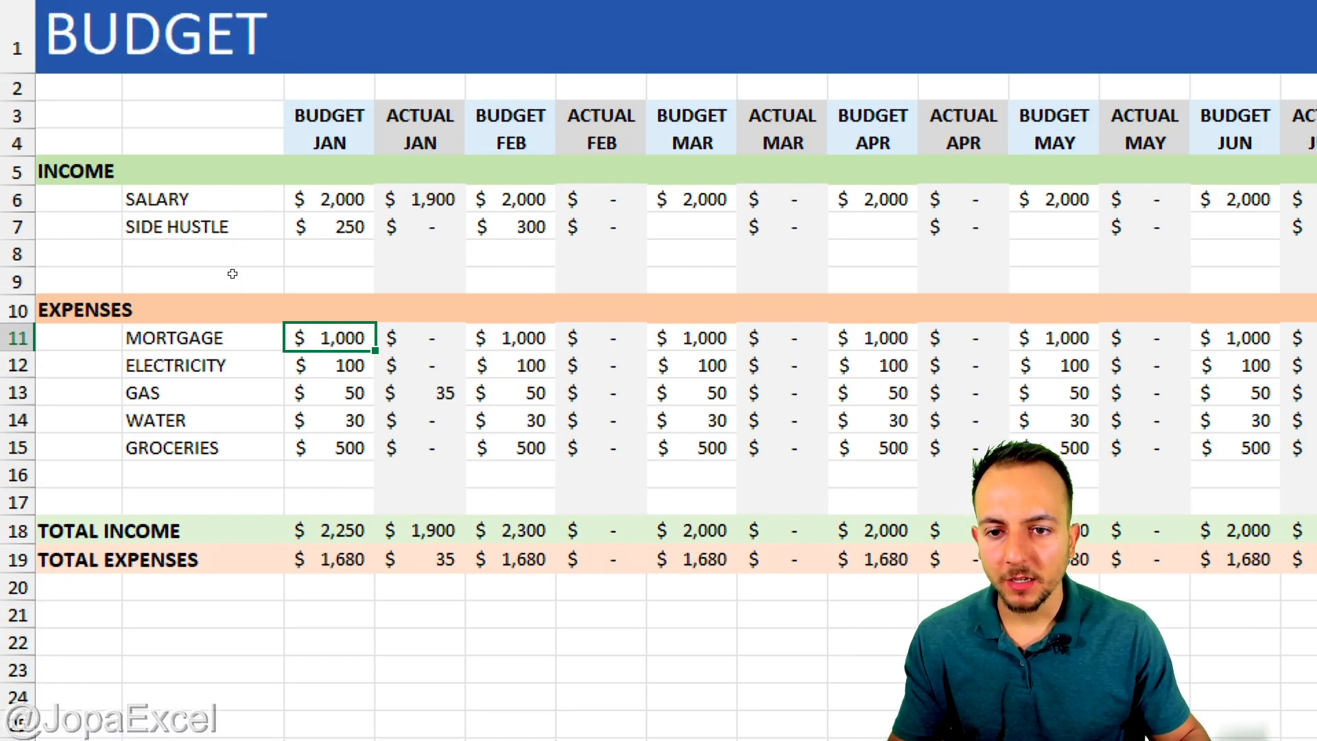
mouse_move(391, 163)
mouse_down()
mouse_move(361, 246)
mouse_move(365, 167)
mouse_move(346, 188)
mouse_up()
drag(395, 312, 372, 303)
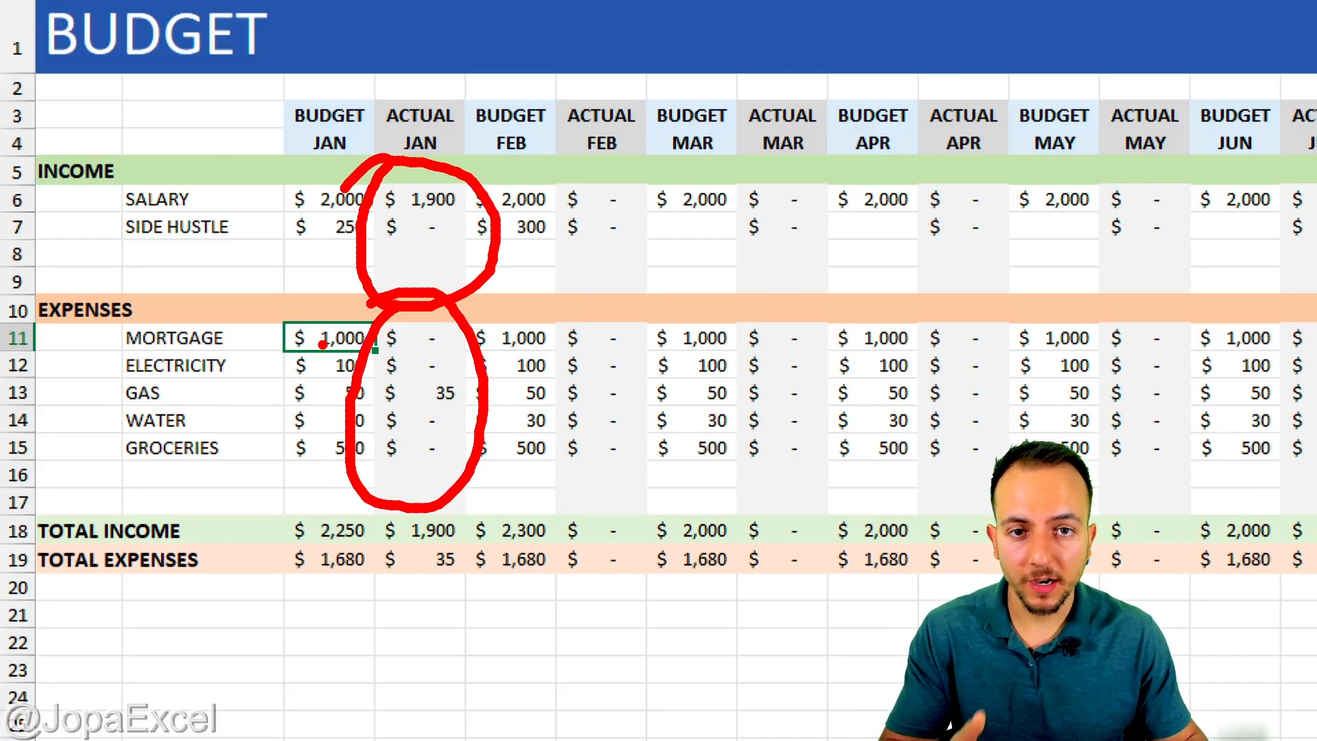
key(Escape)
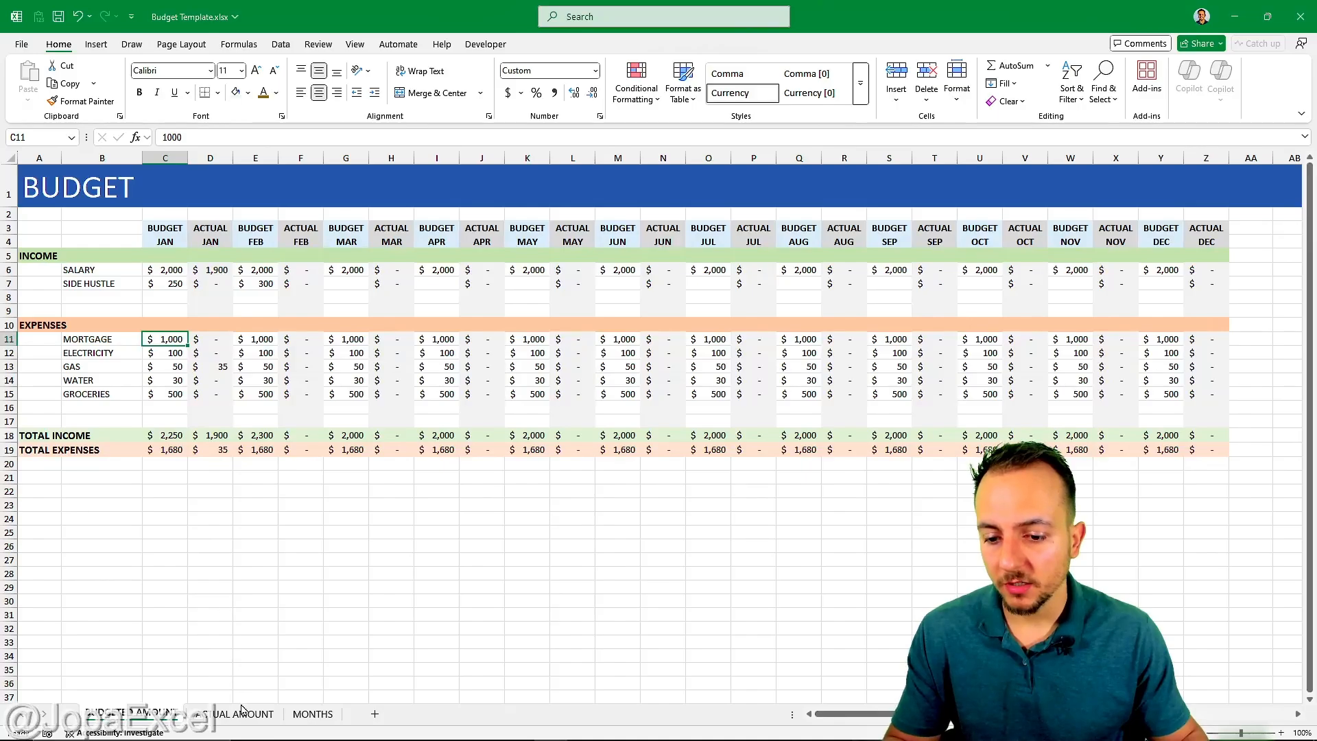
click(236, 713)
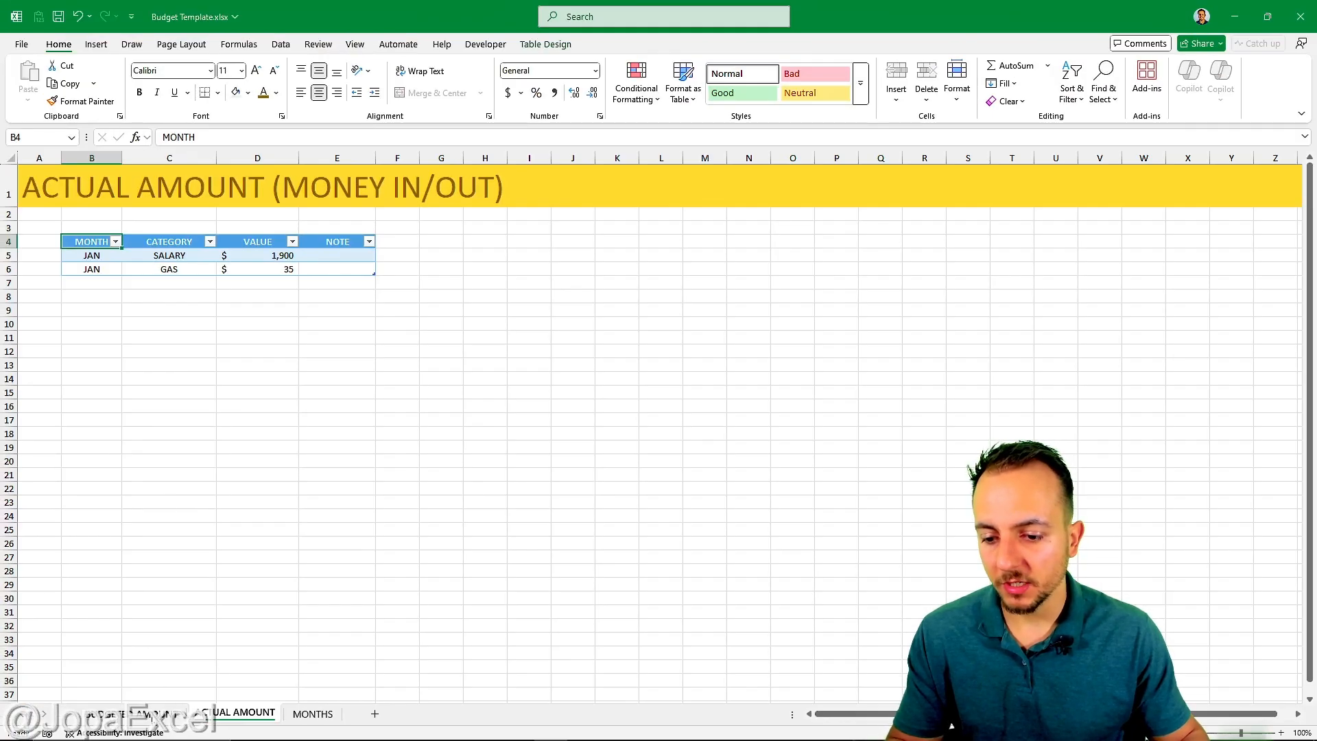
click(152, 716)
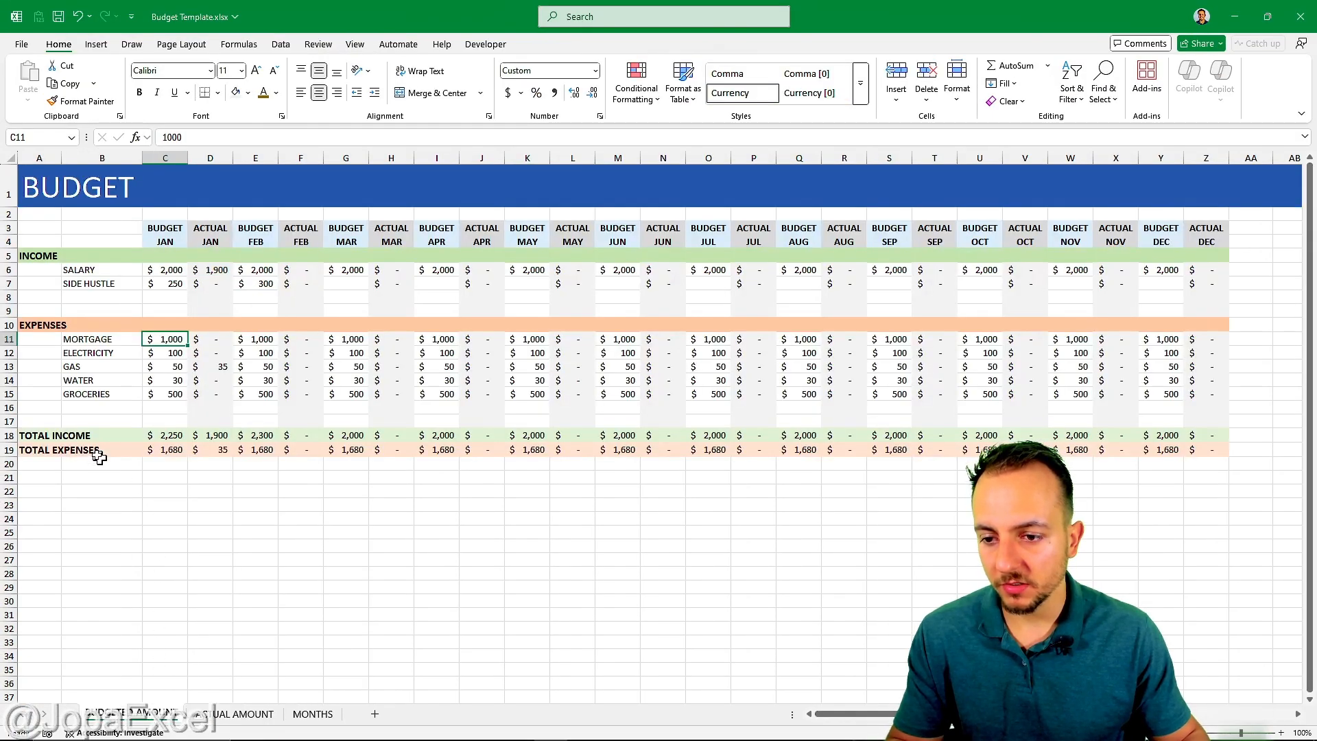
drag(107, 351, 273, 395)
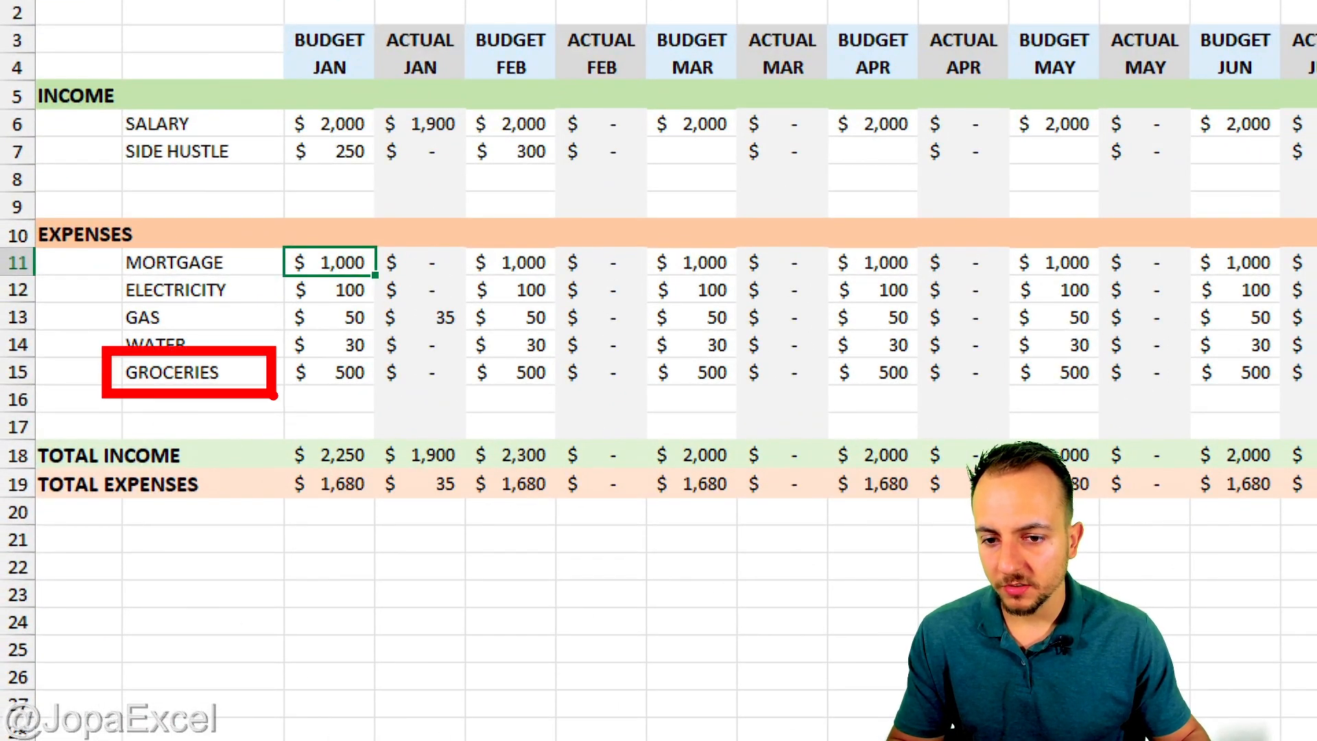
drag(423, 345, 431, 91)
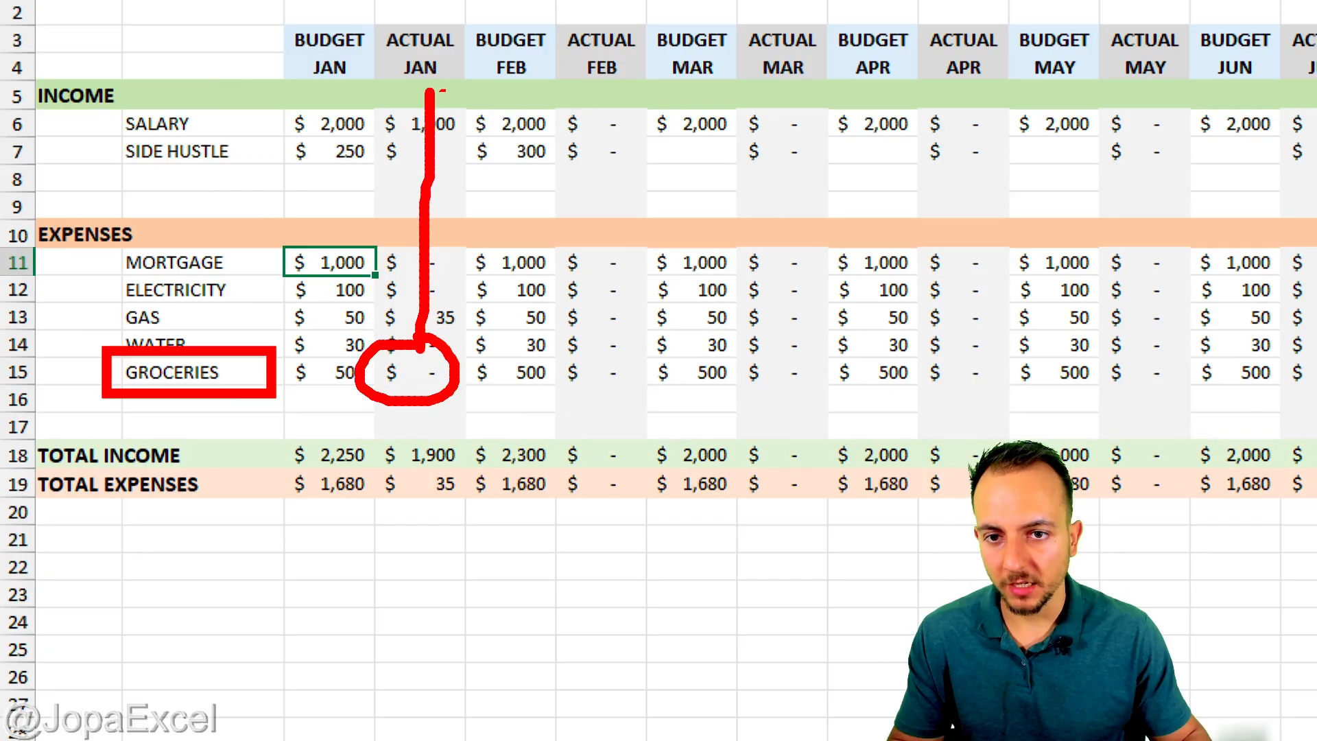
key(Escape)
Add an entry to the actual amounts table with month JAN, category GROCERIES and value 100
click(234, 717)
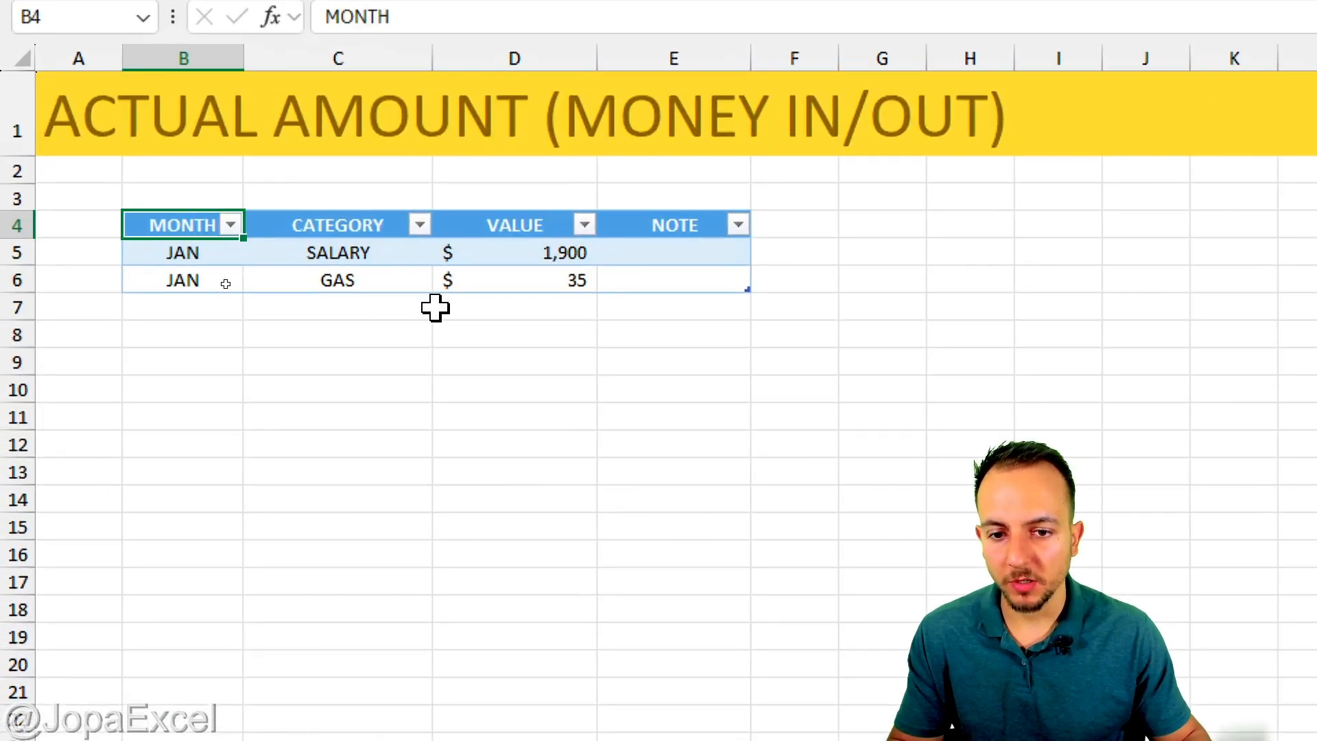
click(435, 308)
text(100)
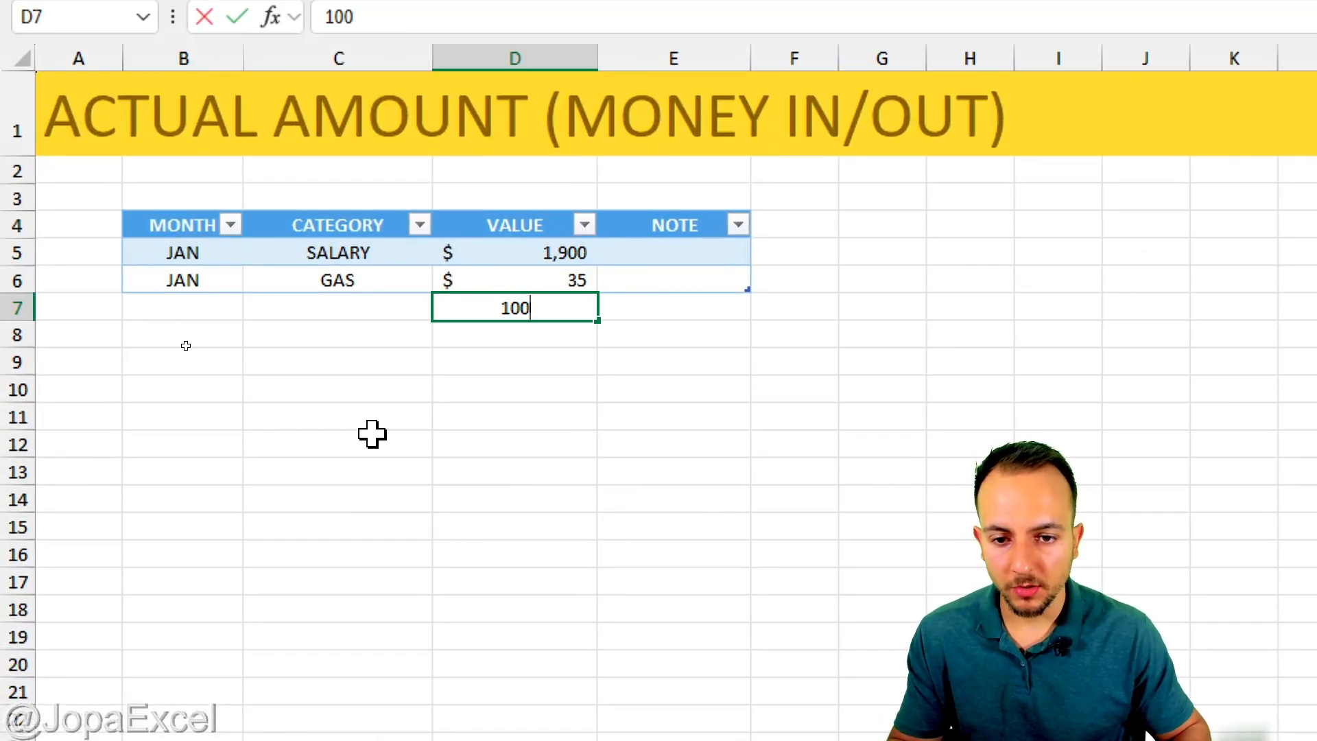
key(Return)
click(411, 308)
click(442, 308)
click(292, 498)
click(220, 308)
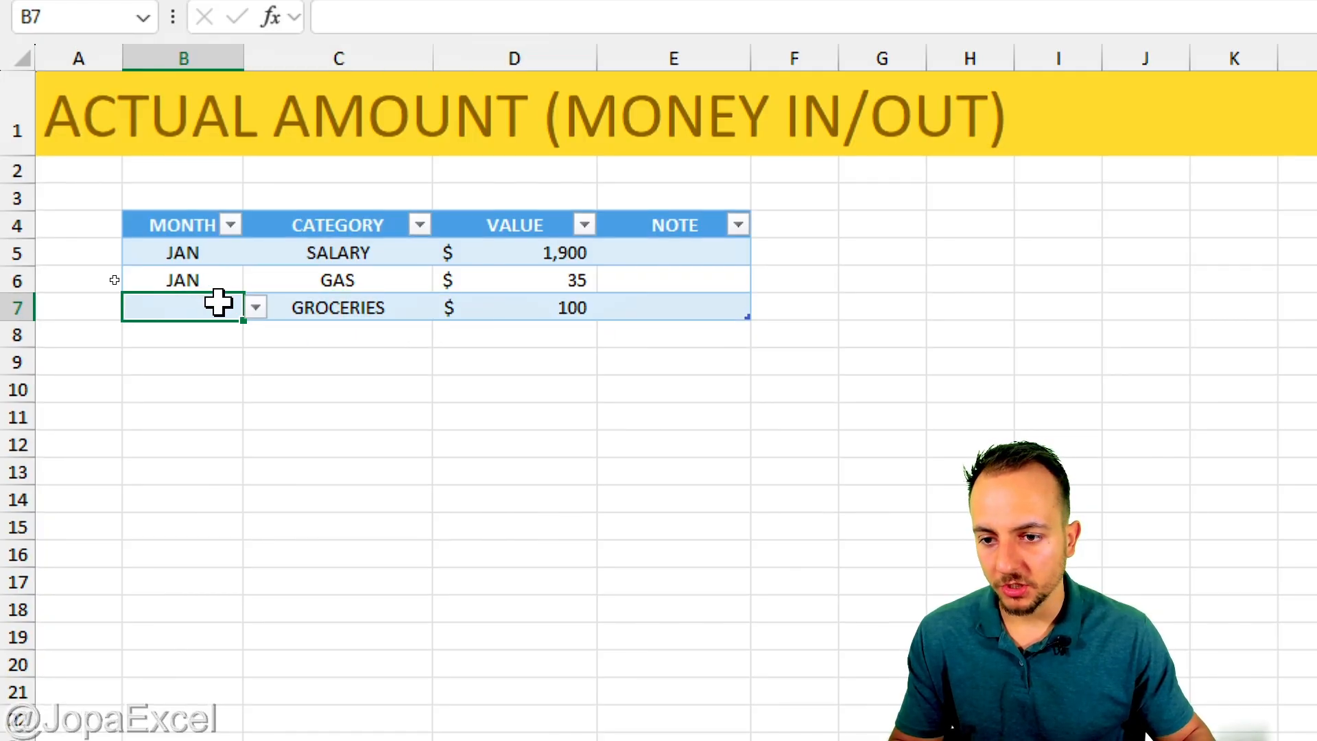
click(252, 308)
click(145, 334)
Add another row to the actual amounts table with value 234, category GROCERIES and month JAN
click(463, 336)
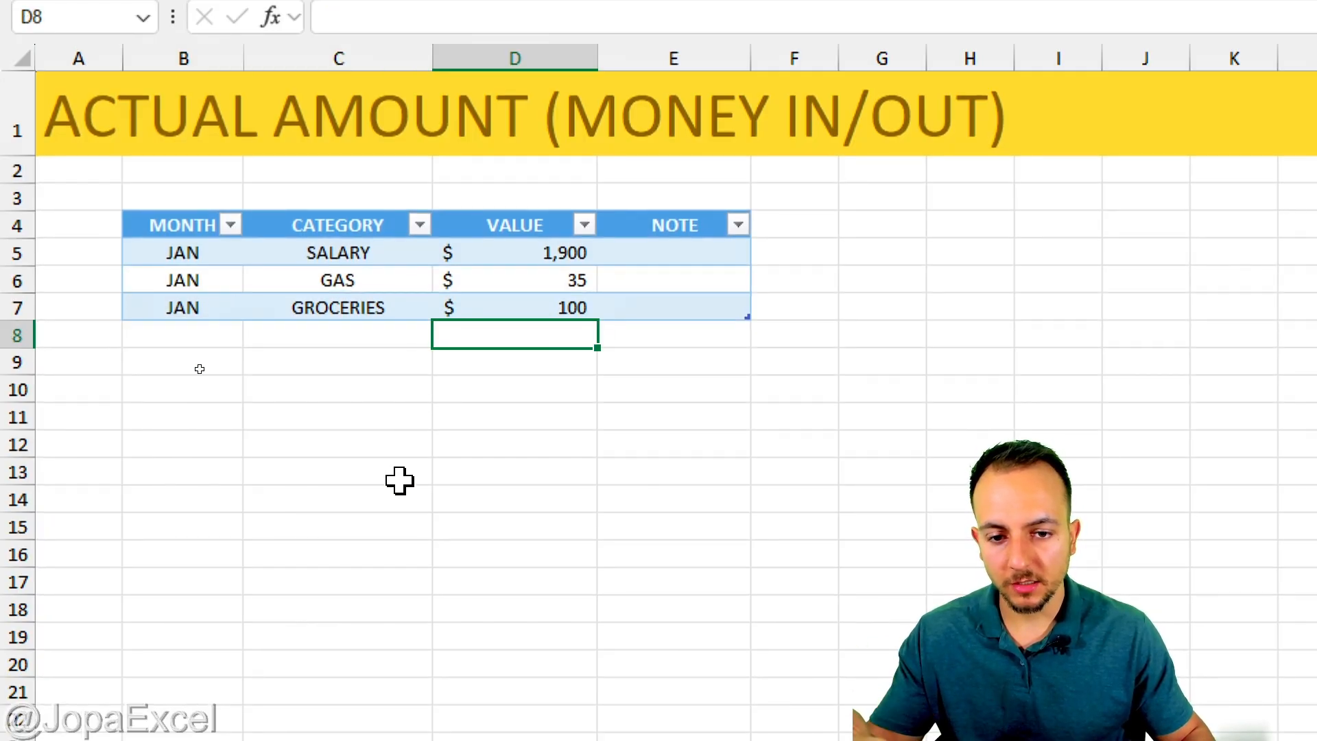
text(234)
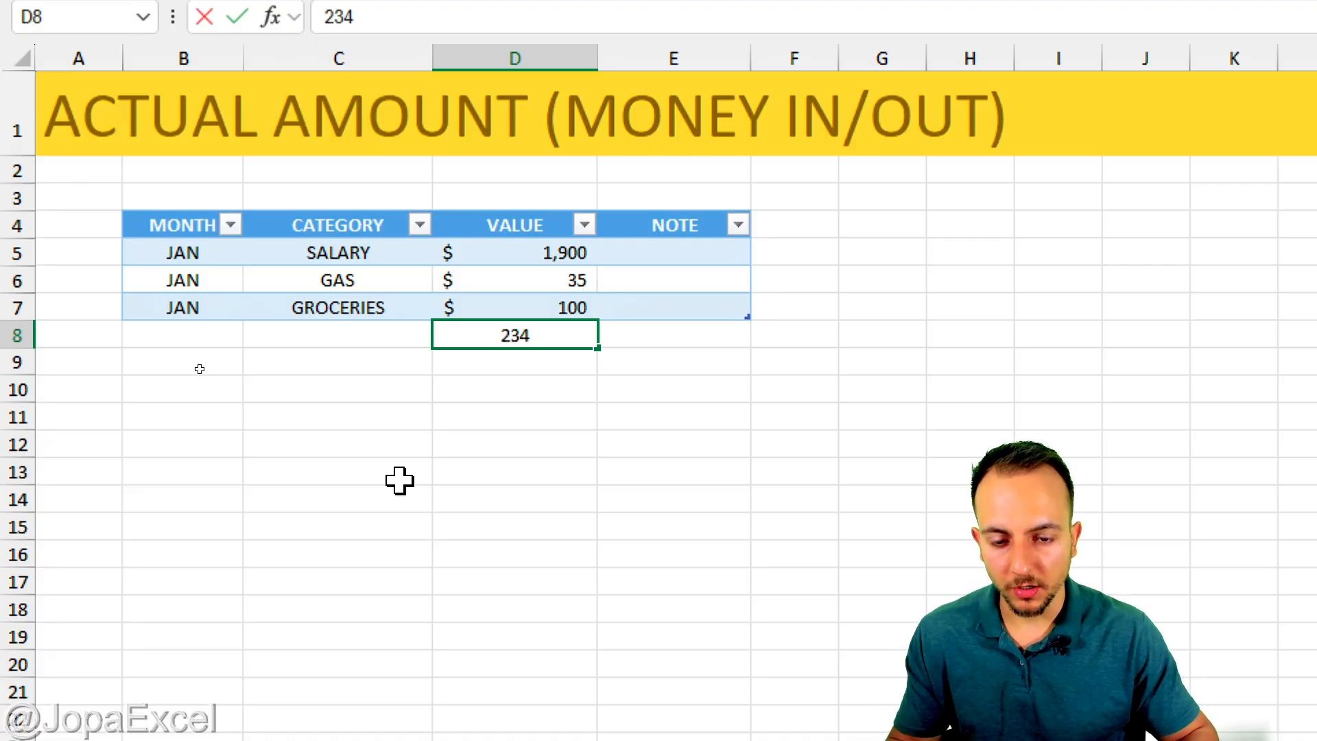
key(Return)
click(411, 336)
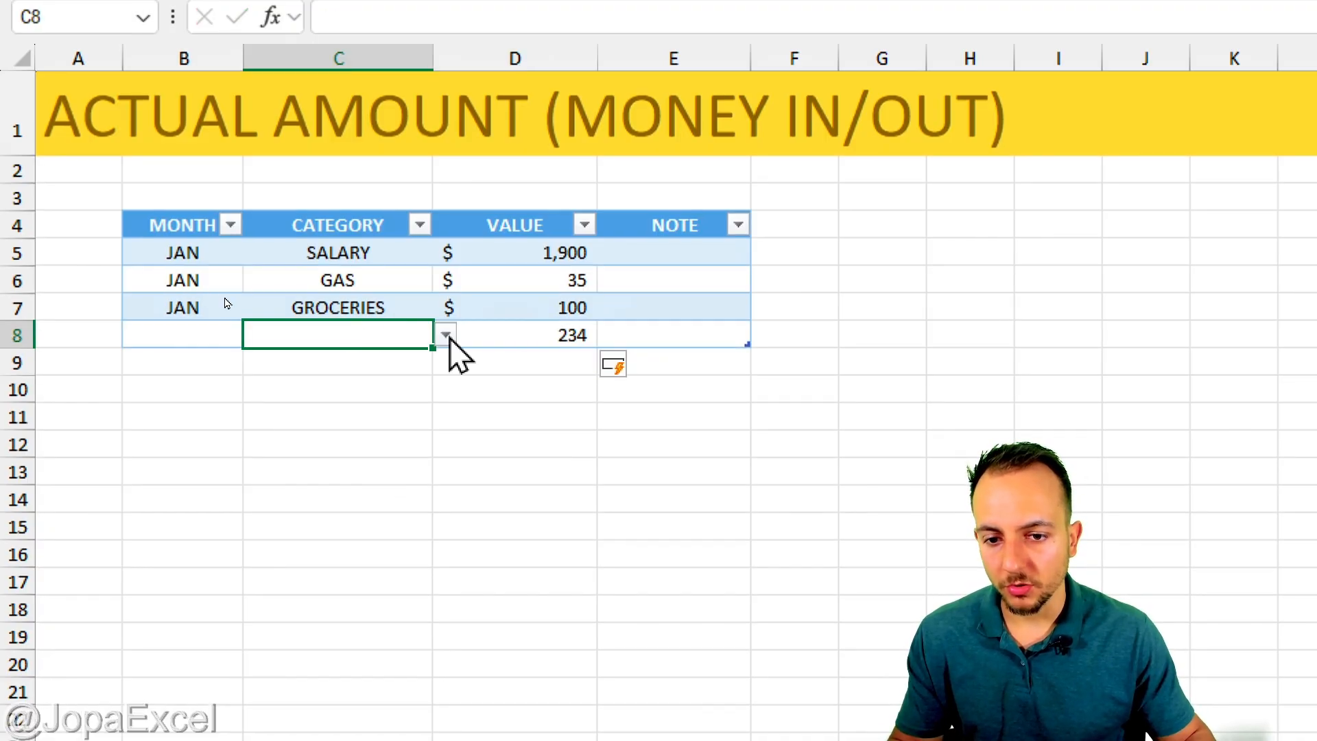
click(444, 335)
click(293, 525)
click(210, 334)
click(256, 335)
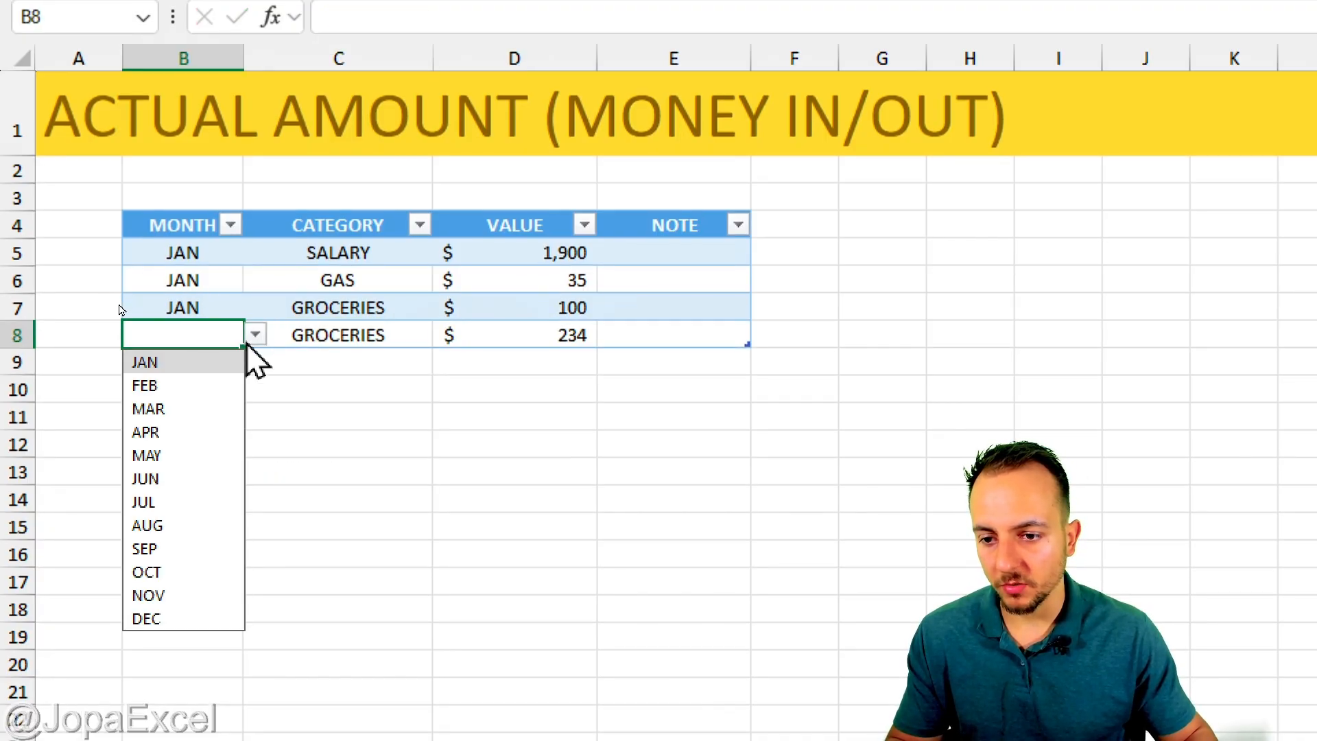
click(199, 361)
Add up the two January grocery entries and compare the sum with the January actual groceries on the budget sheet
mouse_move(589, 286)
mouse_down()
mouse_move(546, 369)
mouse_move(619, 302)
mouse_move(573, 280)
mouse_up()
drag(503, 325, 416, 324)
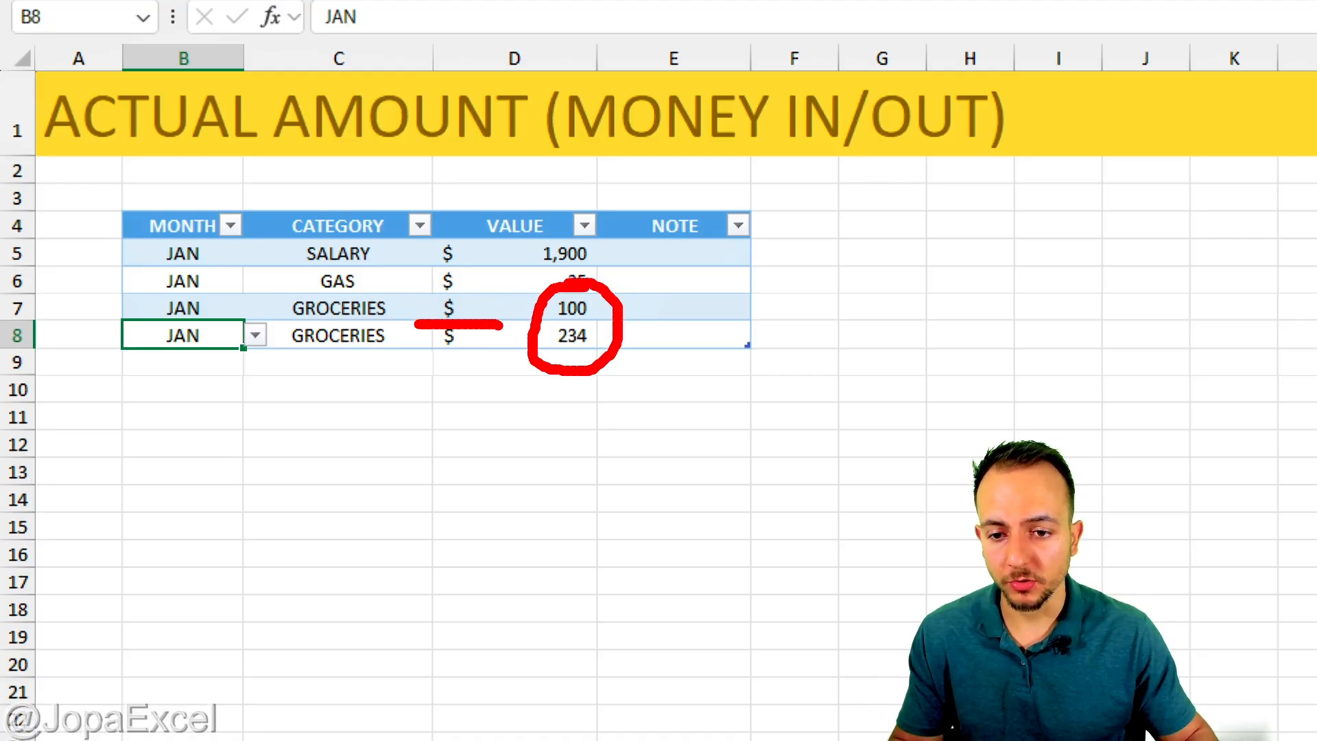
drag(272, 321, 214, 321)
drag(504, 433, 640, 412)
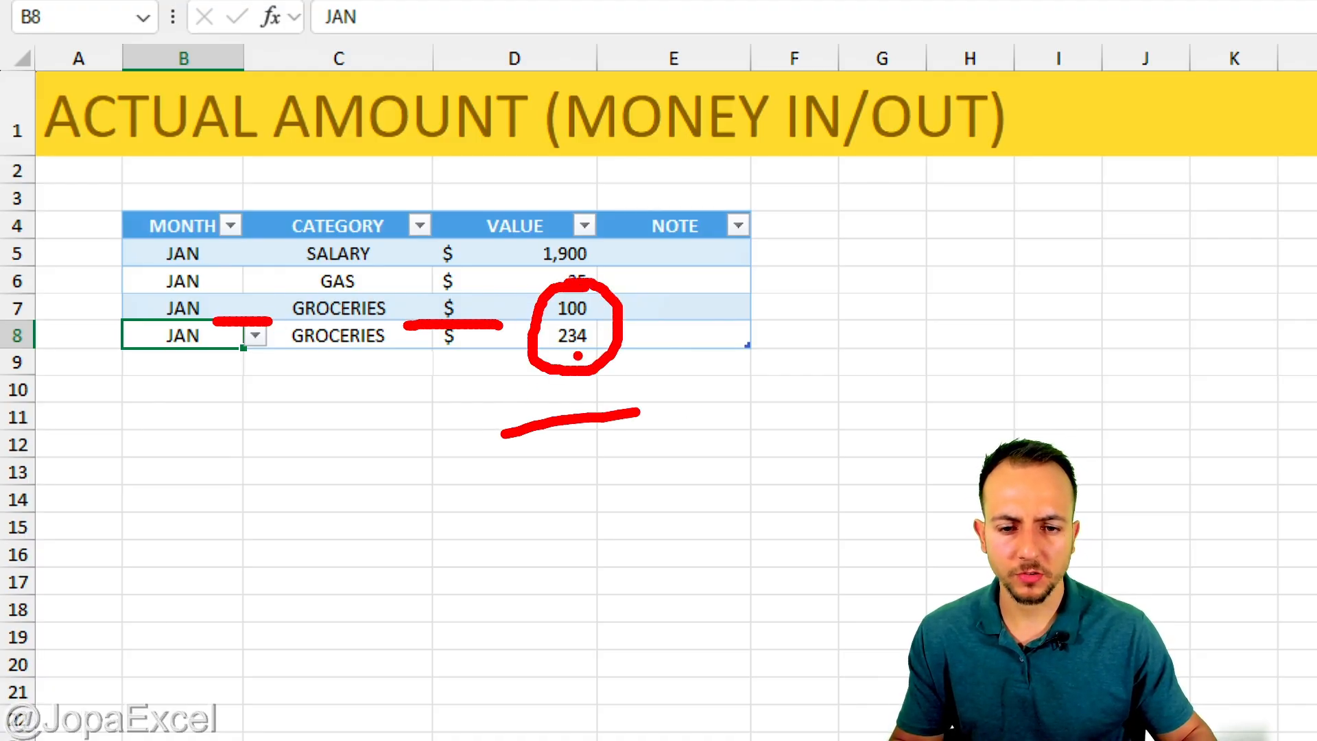
mouse_move(478, 498)
mouse_down()
mouse_move(531, 562)
mouse_move(444, 578)
mouse_up()
drag(550, 513, 560, 575)
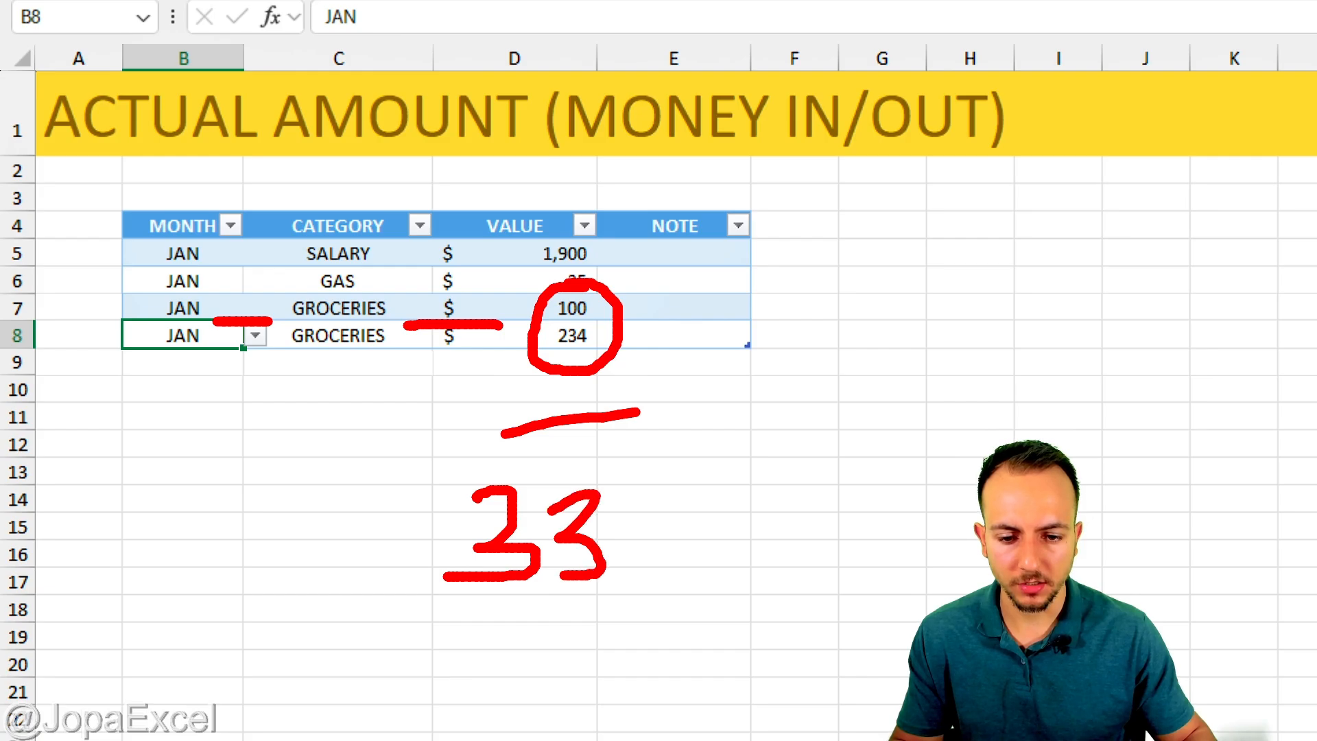
drag(623, 493, 688, 559)
drag(664, 492, 642, 587)
drag(469, 614, 597, 608)
key(Escape)
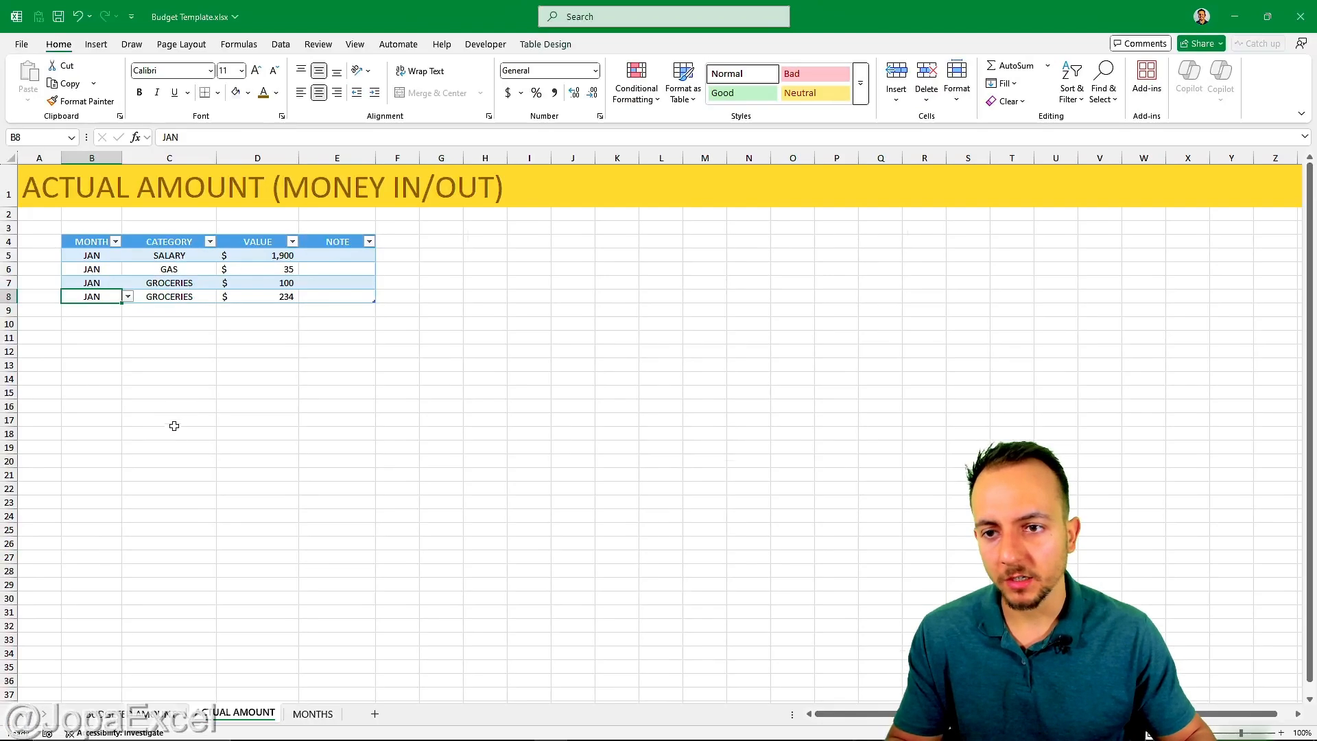
click(149, 715)
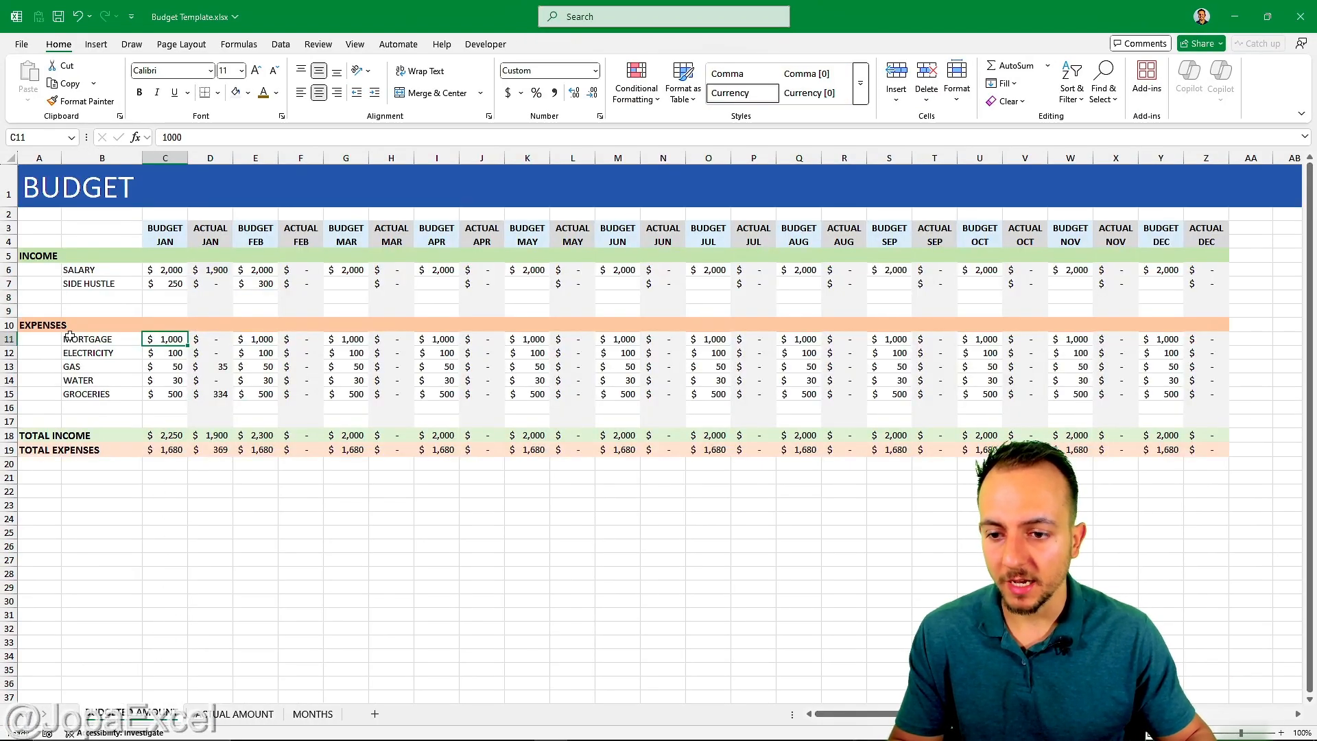
key(ctrl+1)
click(209, 403)
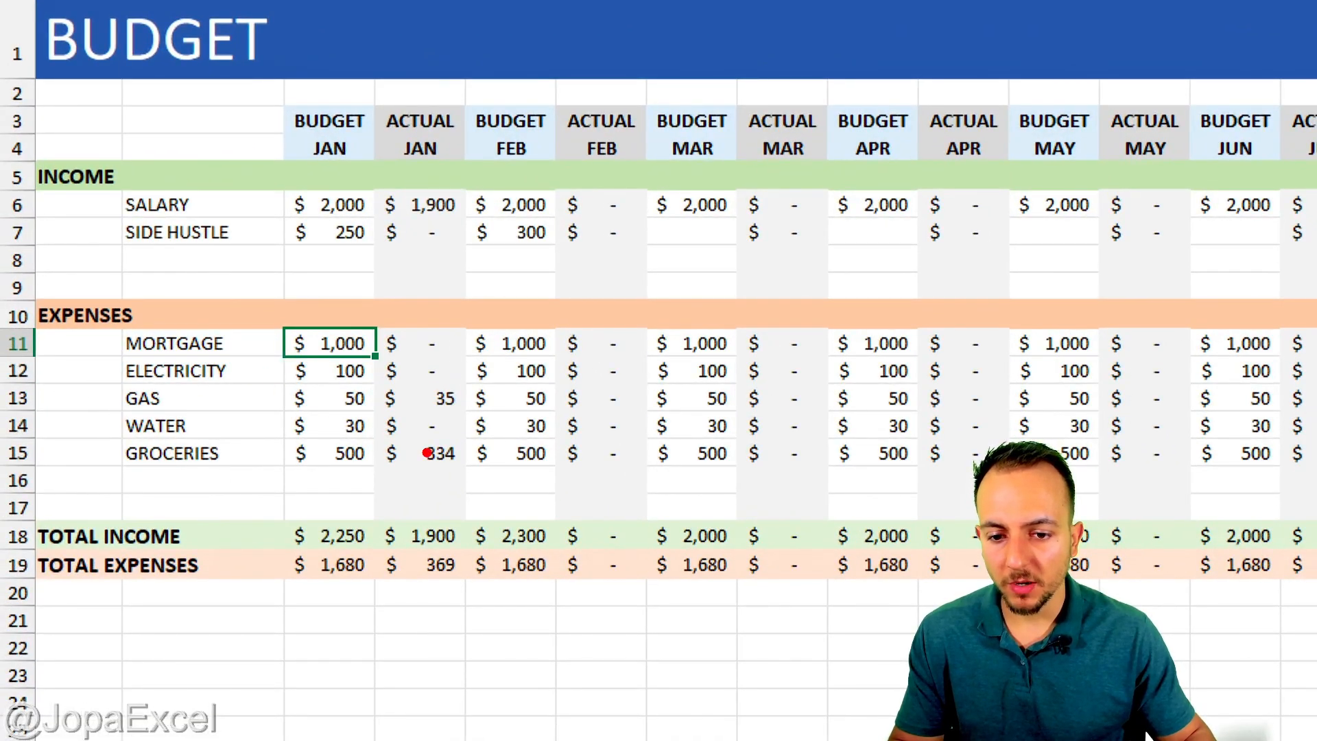
mouse_move(457, 437)
mouse_down()
mouse_move(377, 464)
mouse_move(395, 435)
mouse_up()
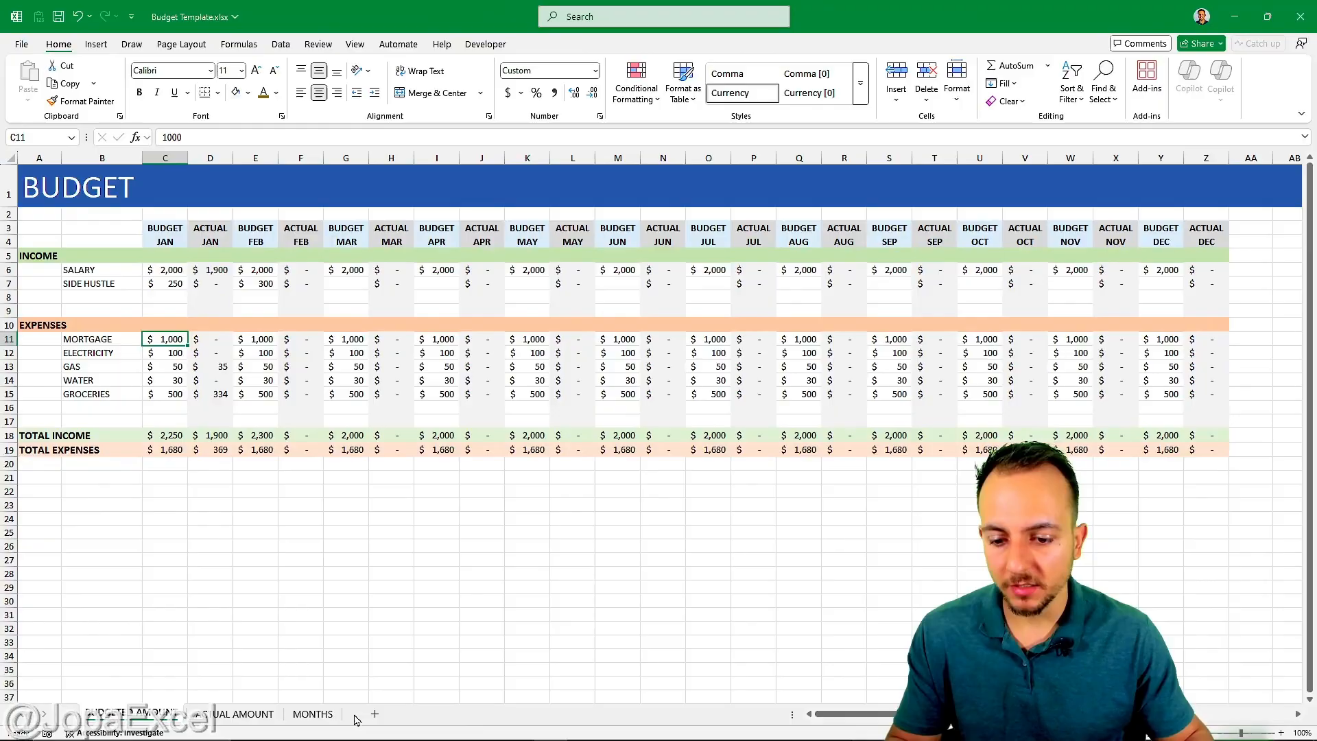
Add a new blank worksheet and fill the whole of row 1 with dark blue
click(375, 713)
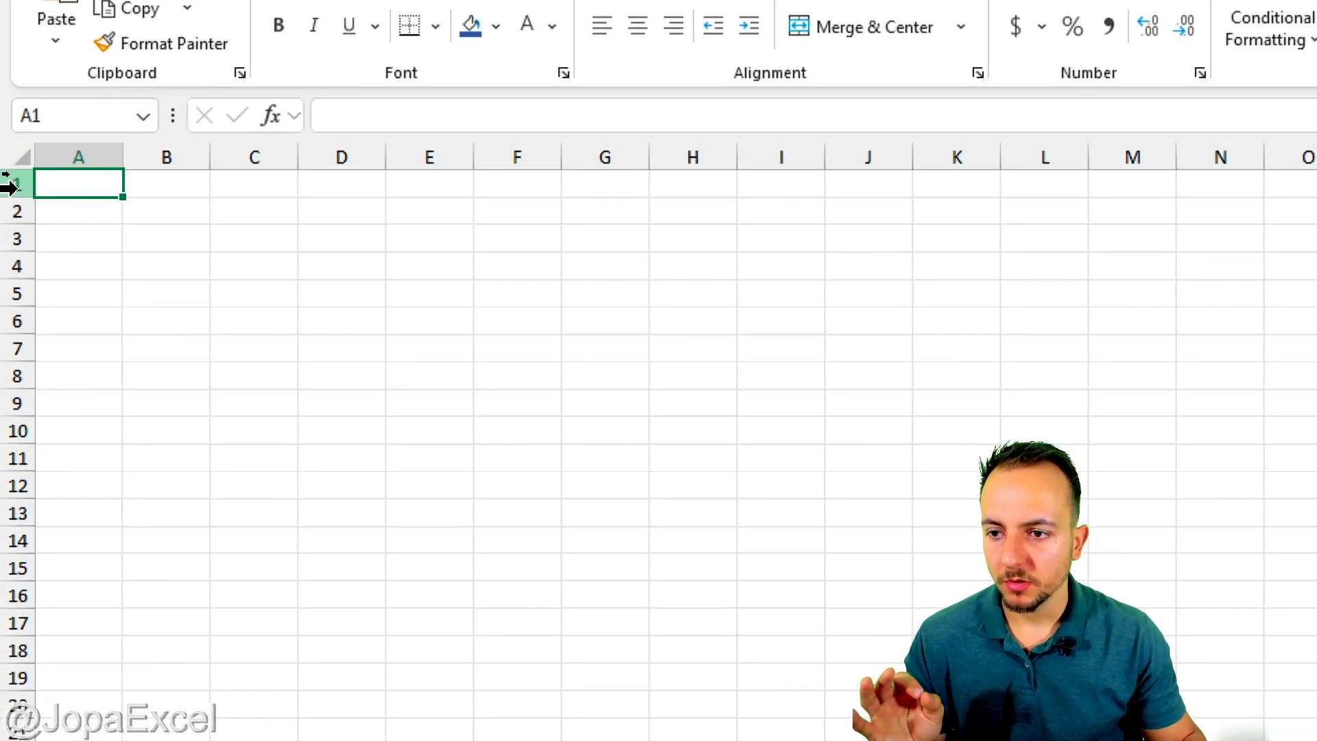
click(10, 184)
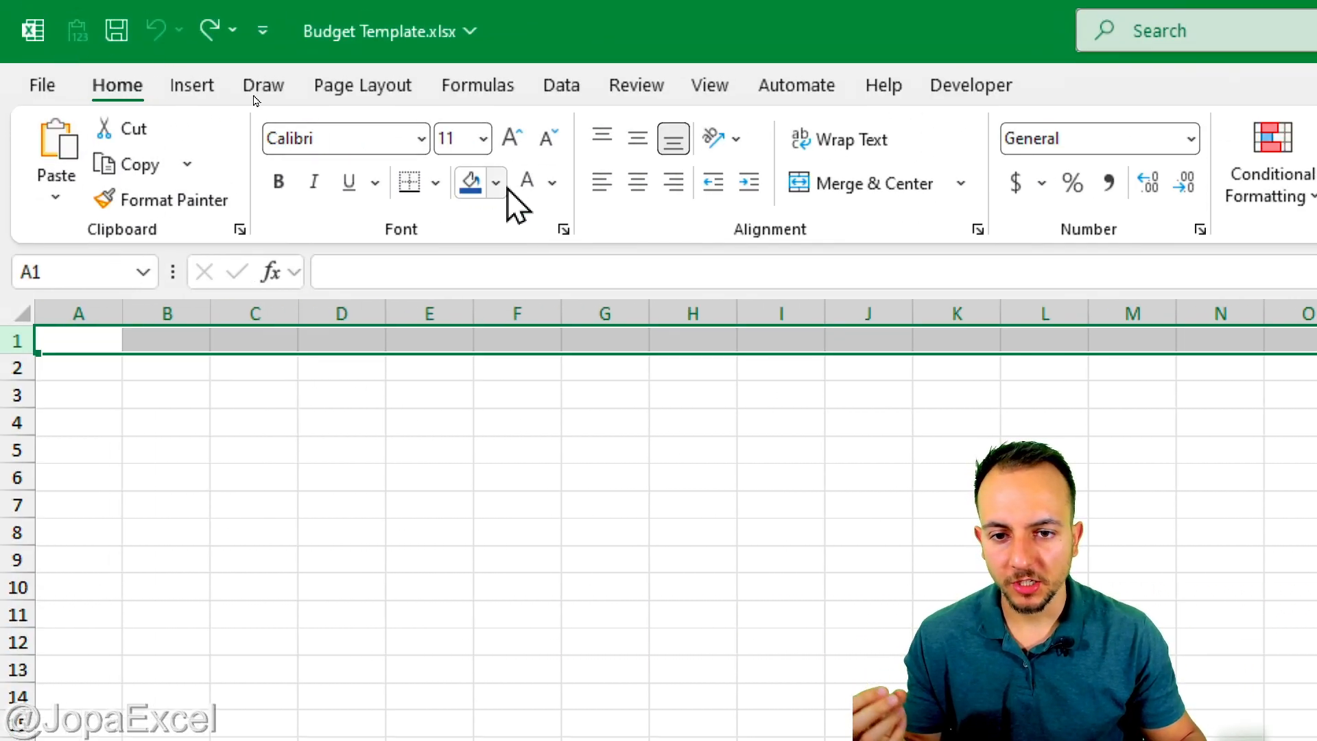
click(497, 183)
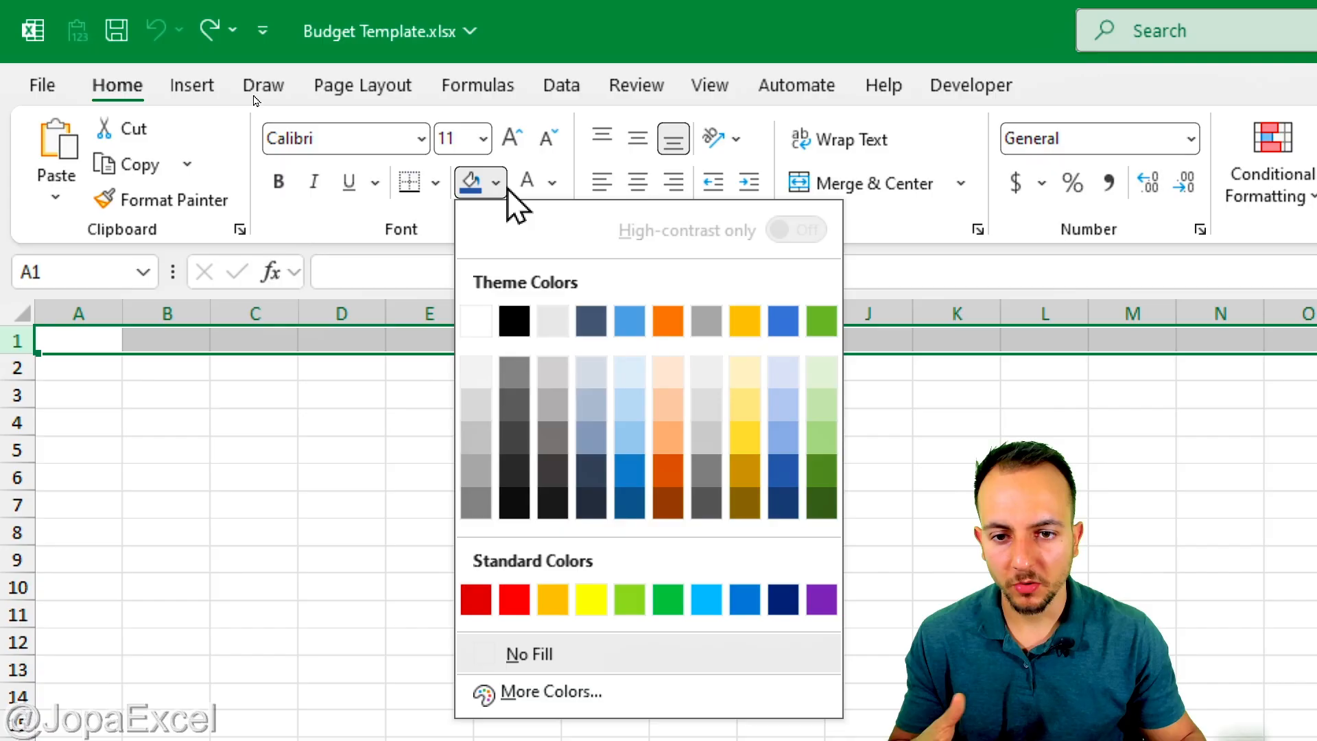
click(783, 473)
Enter the title BUDGET in cell A1
click(110, 347)
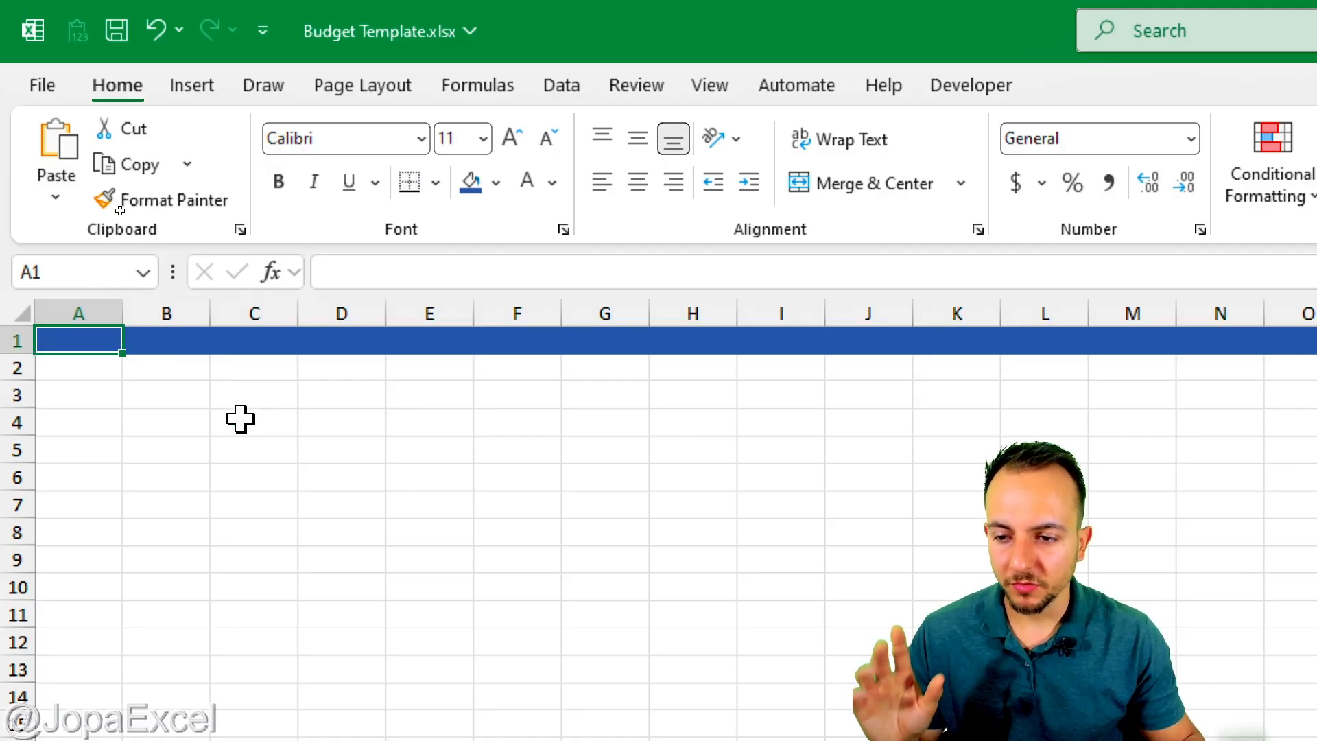
text(BUDGET)
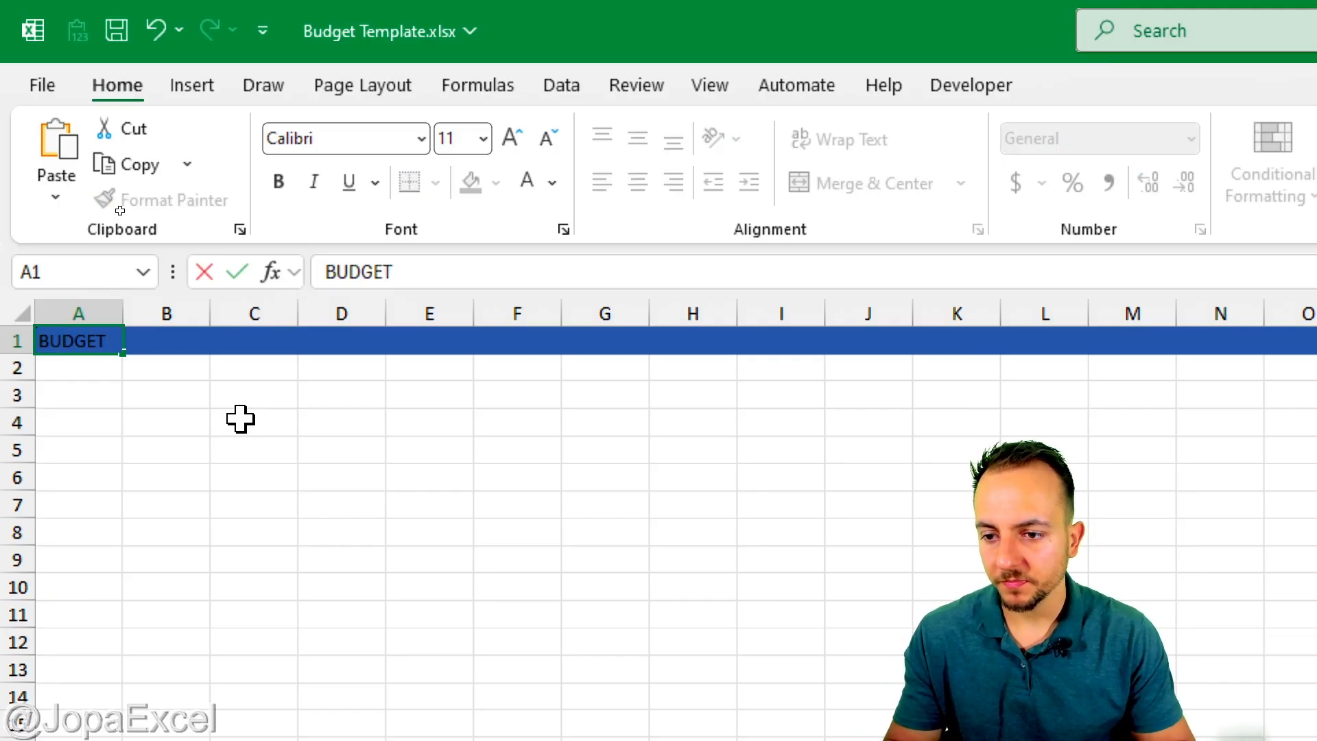
key(Return)
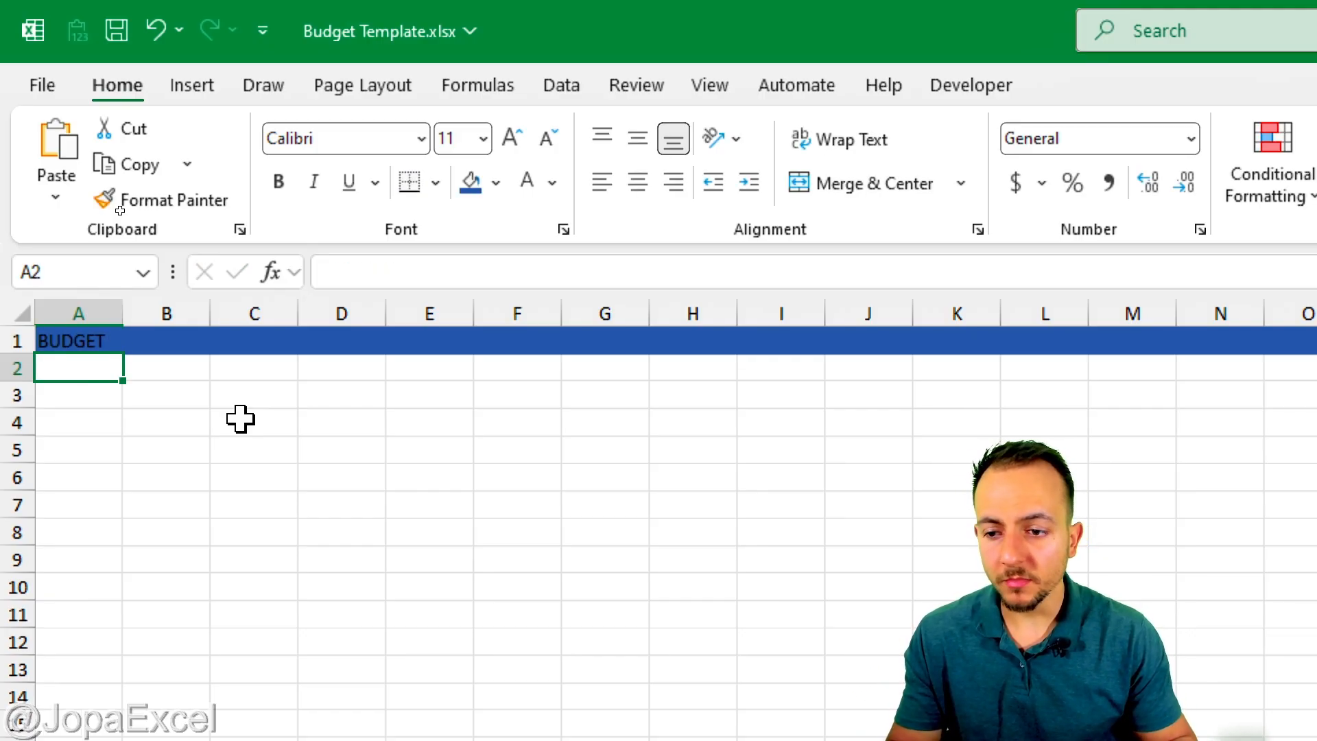
Format the title in cell A1 with font size 36 and white font colour
click(96, 347)
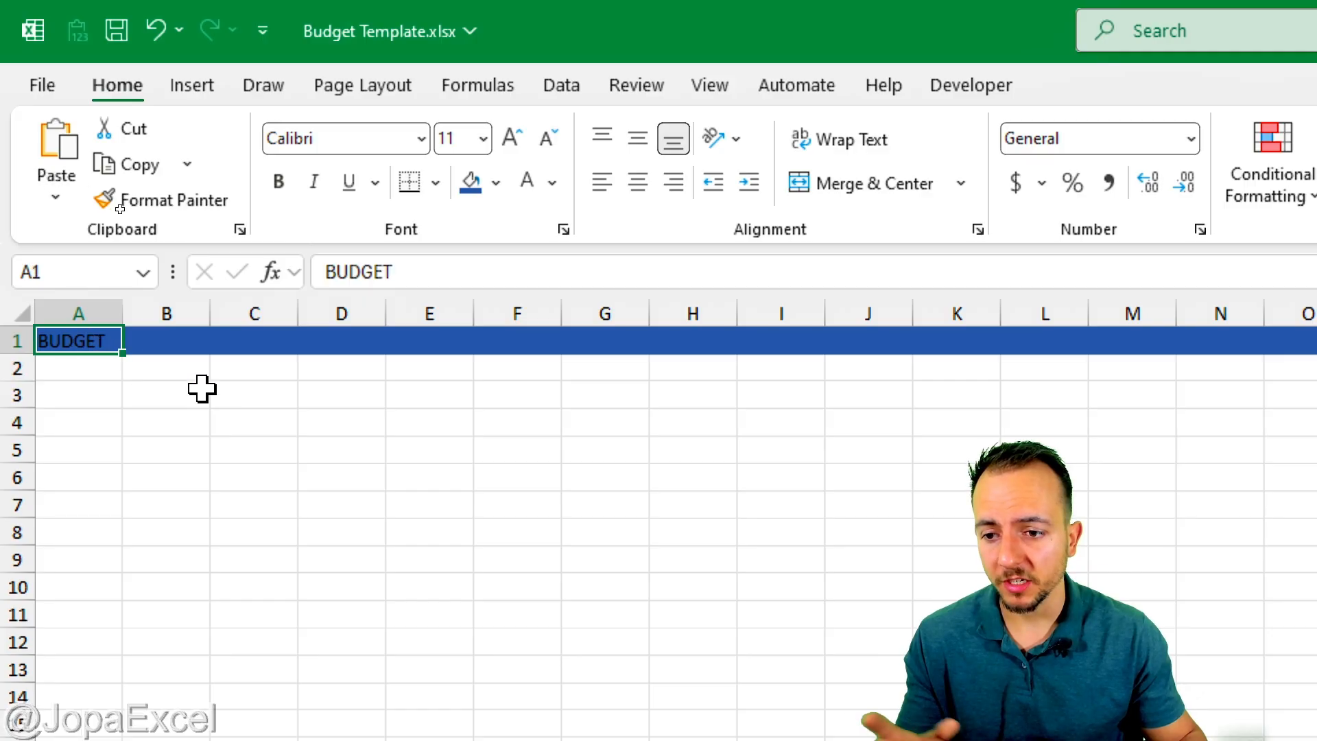
click(512, 138)
click(512, 138)
click(512, 138)
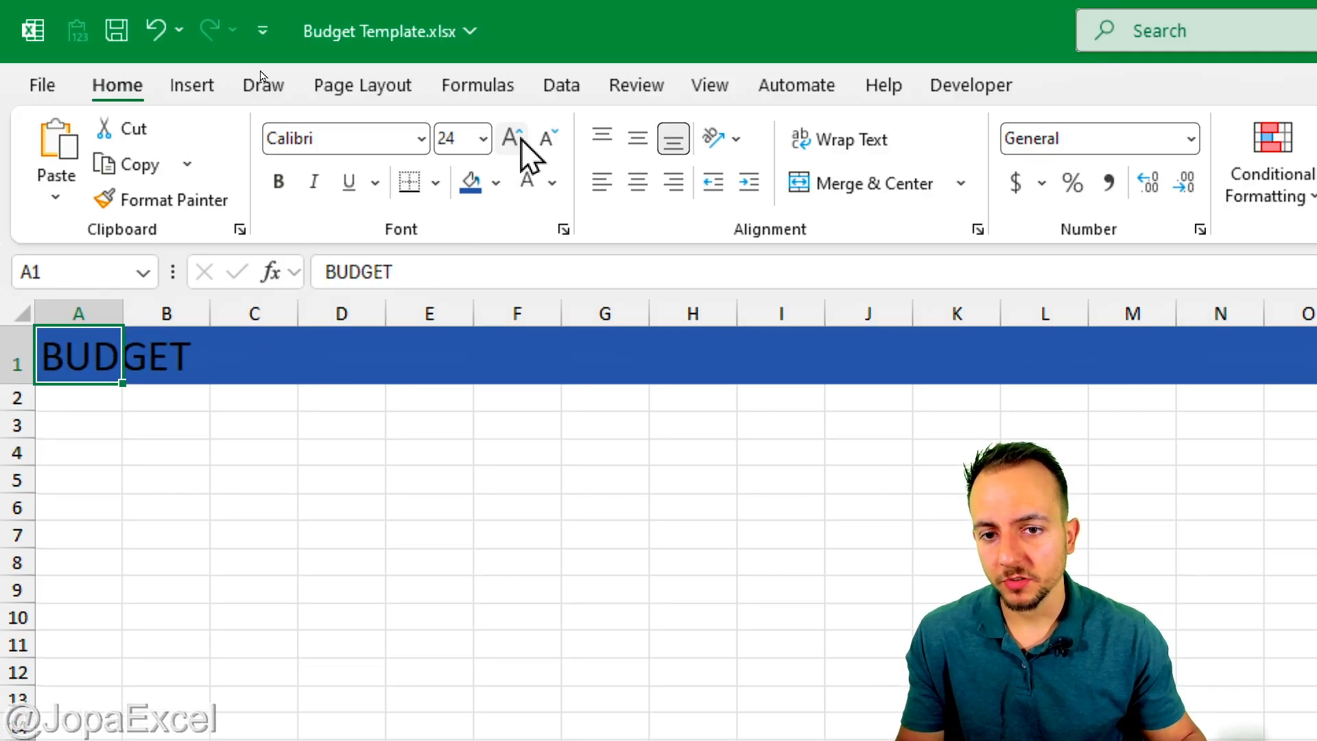
click(512, 138)
click(549, 139)
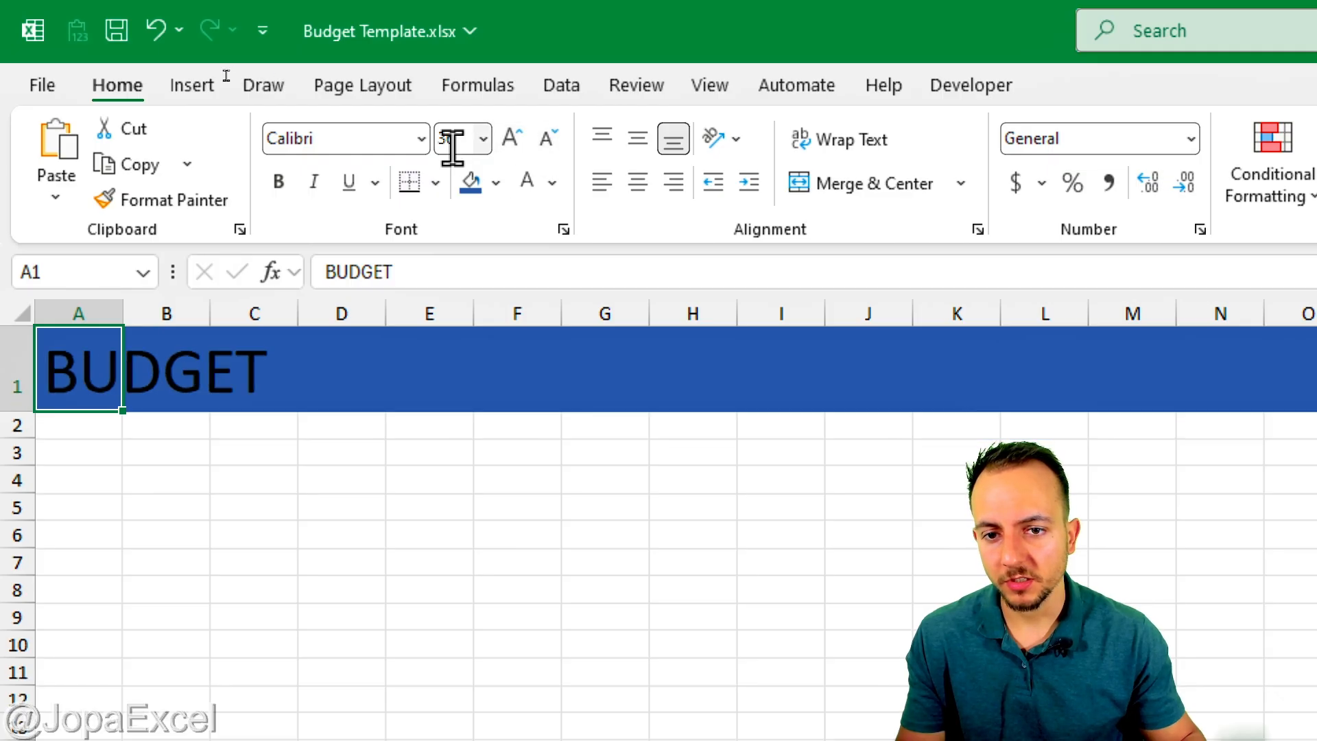
click(553, 182)
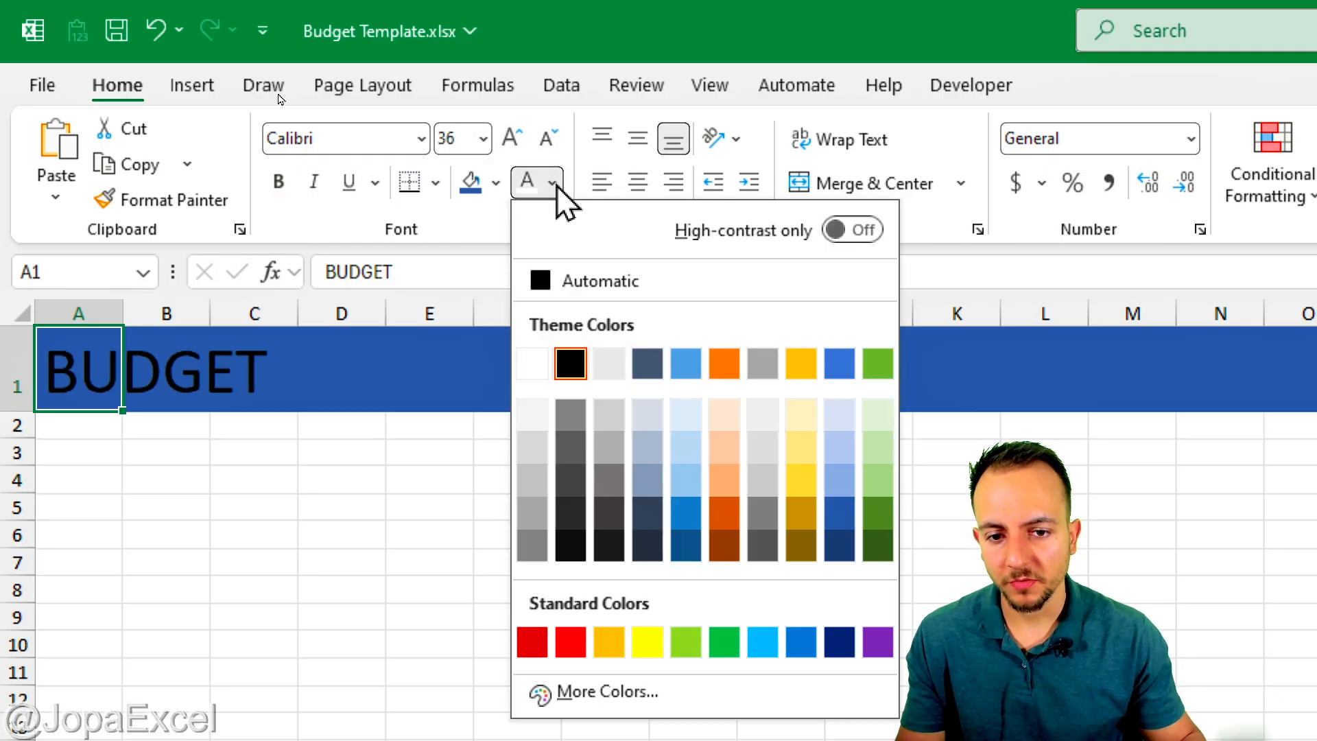
click(533, 364)
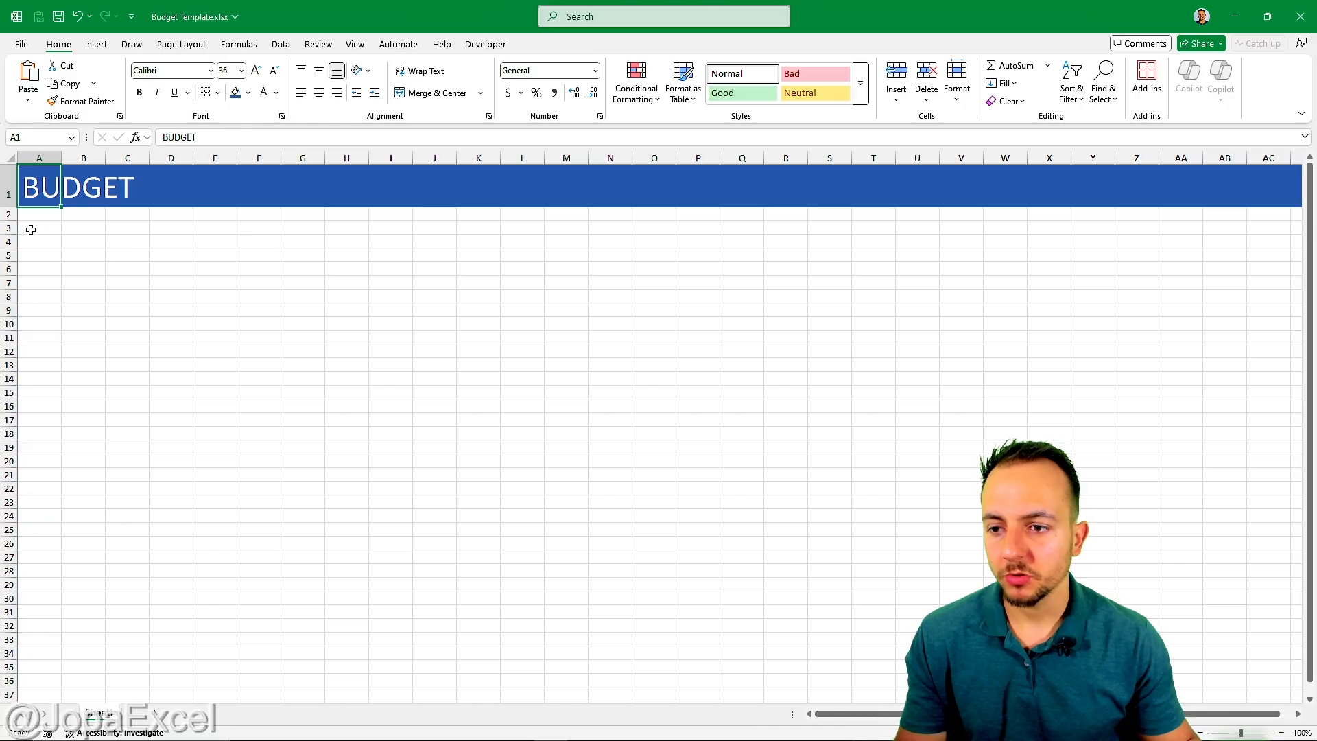
Fill the whole of row 3 with light green and enter the heading INCOME in cell A3
click(9, 228)
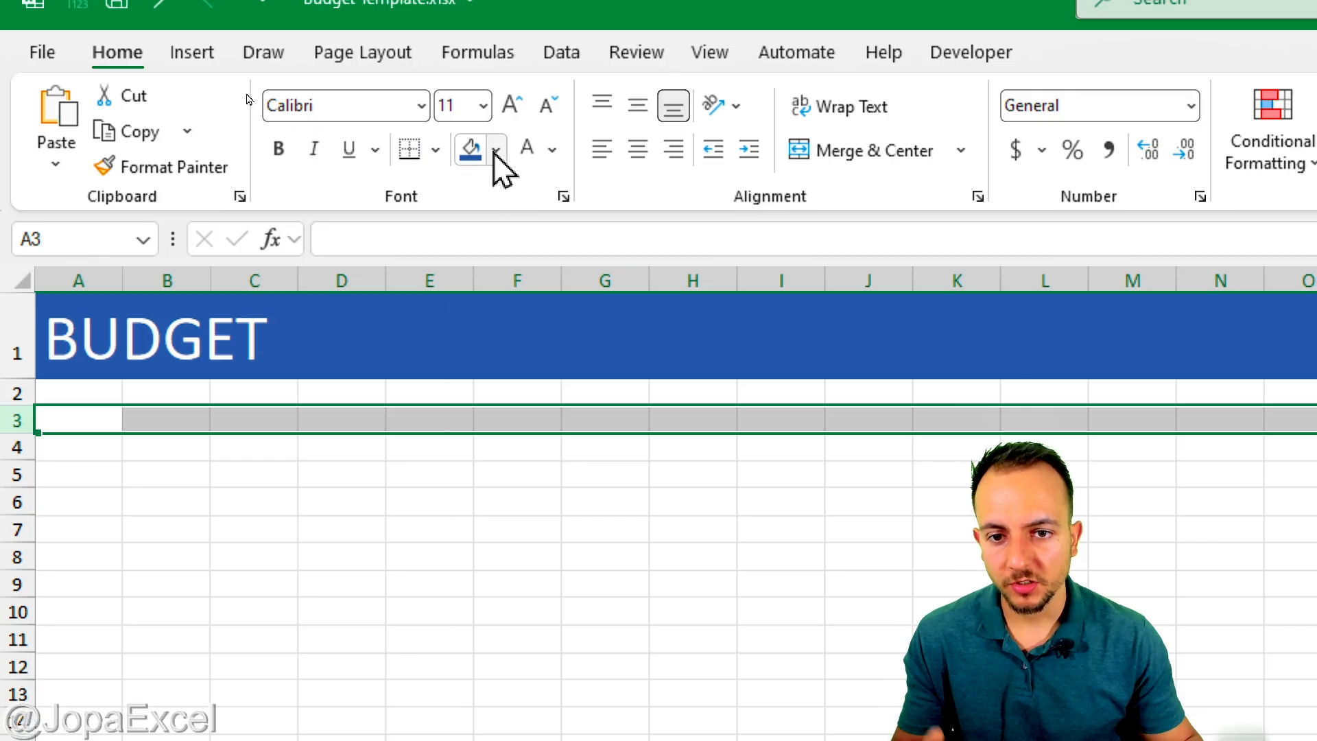
click(495, 149)
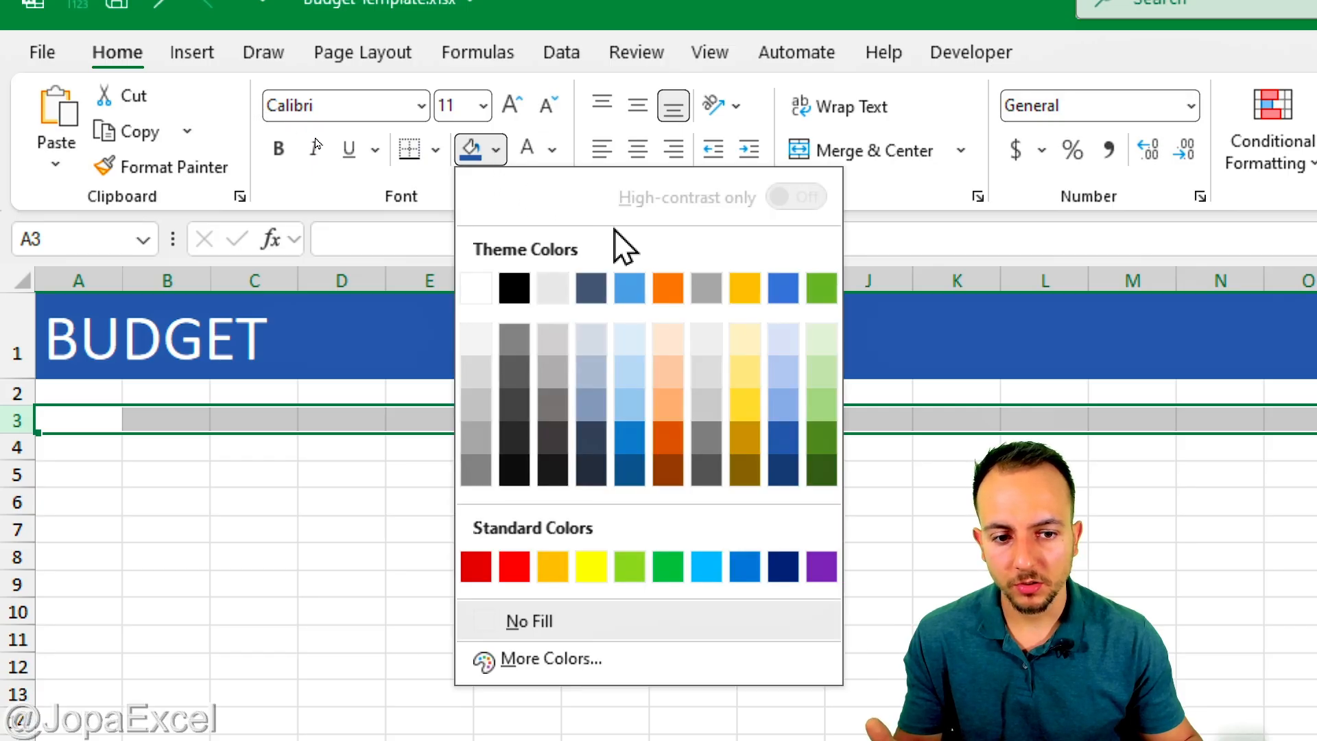
click(817, 379)
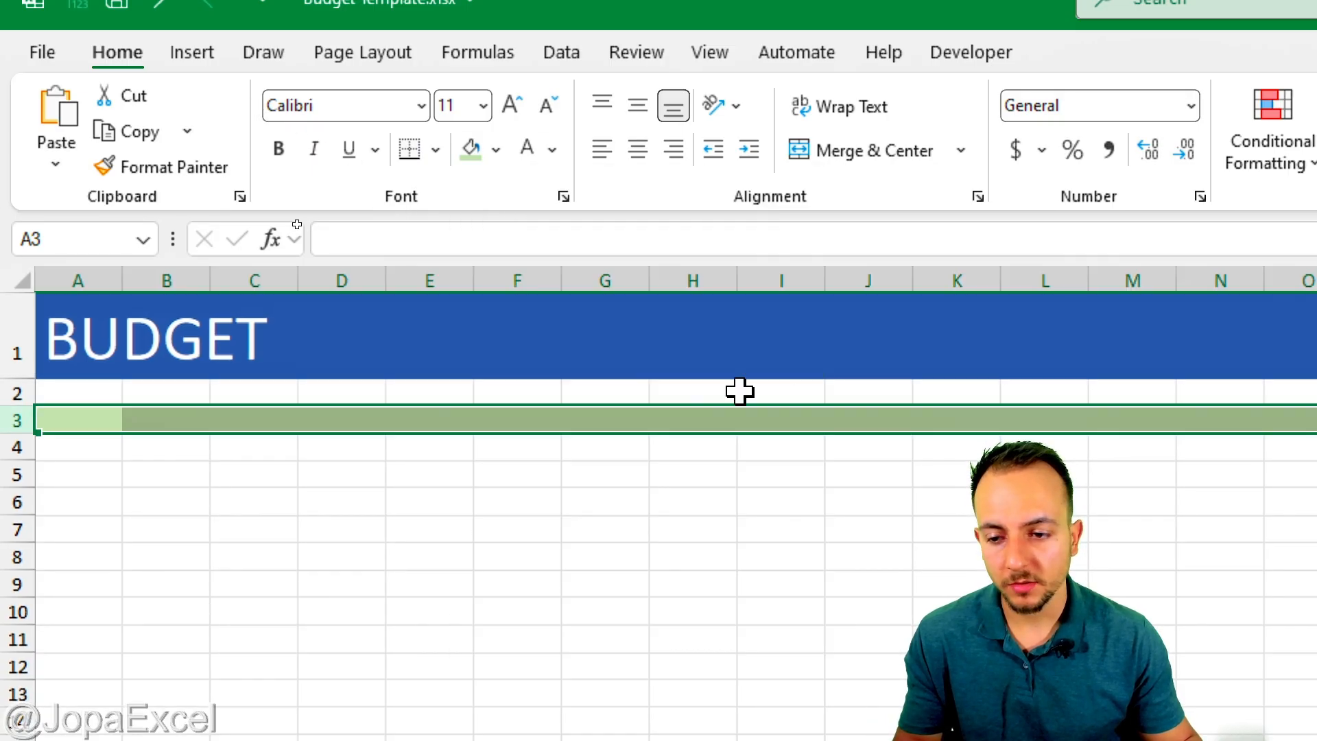
click(89, 416)
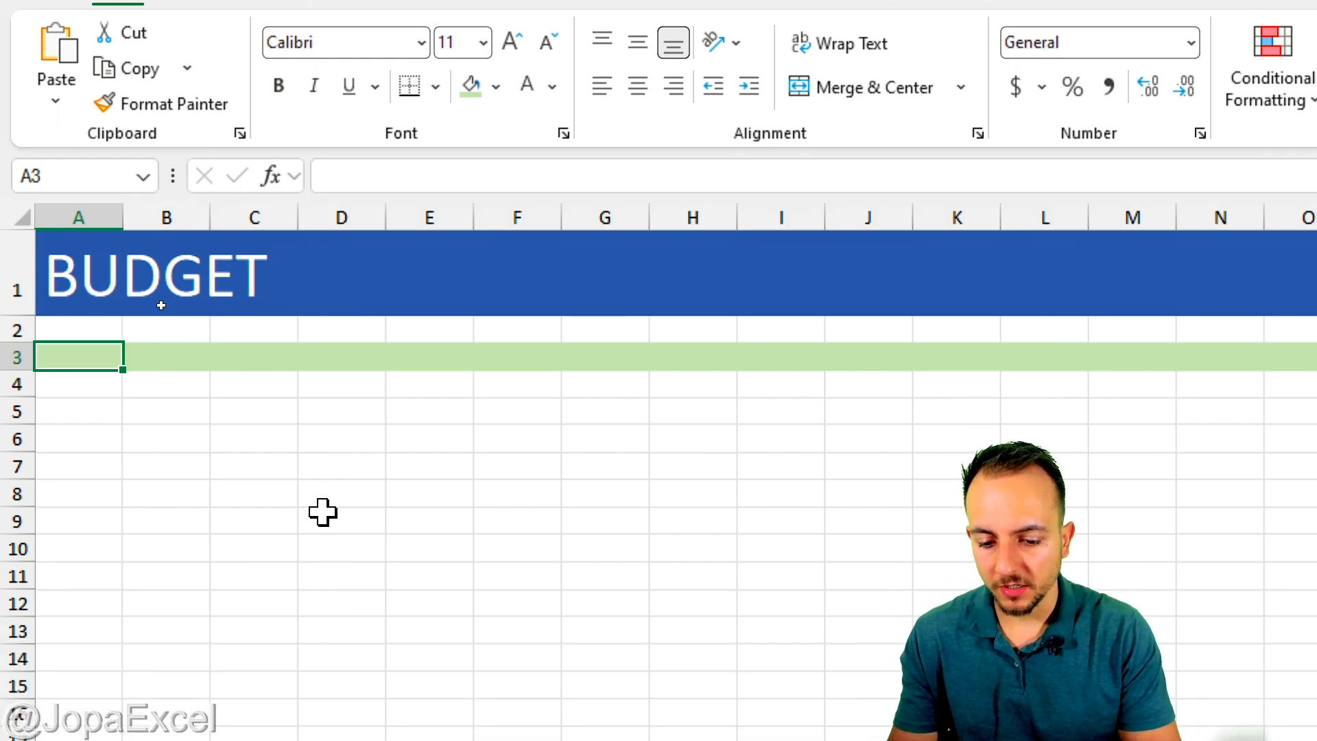
text(INCOME)
key(Return)
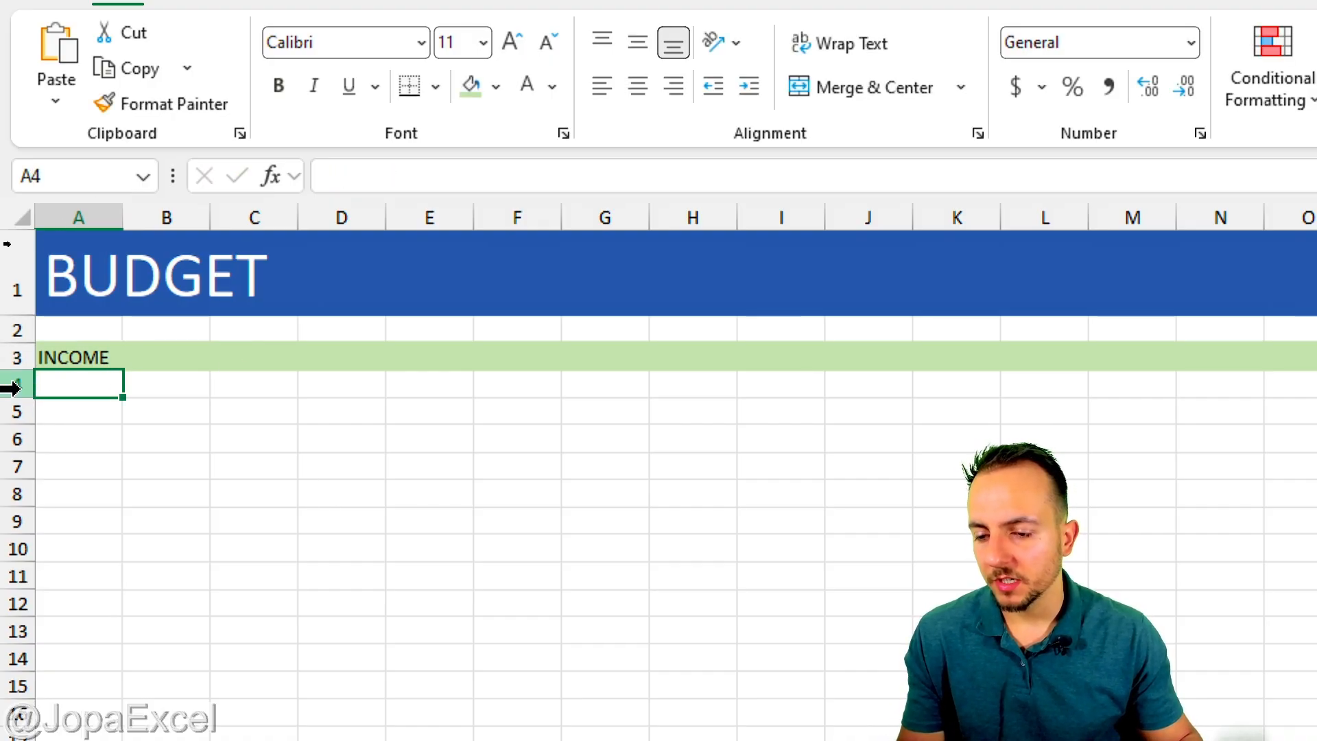
Fill the whole of row 8 with light orange and enter the heading EXPENSES in cell A8
drag(10, 389, 12, 461)
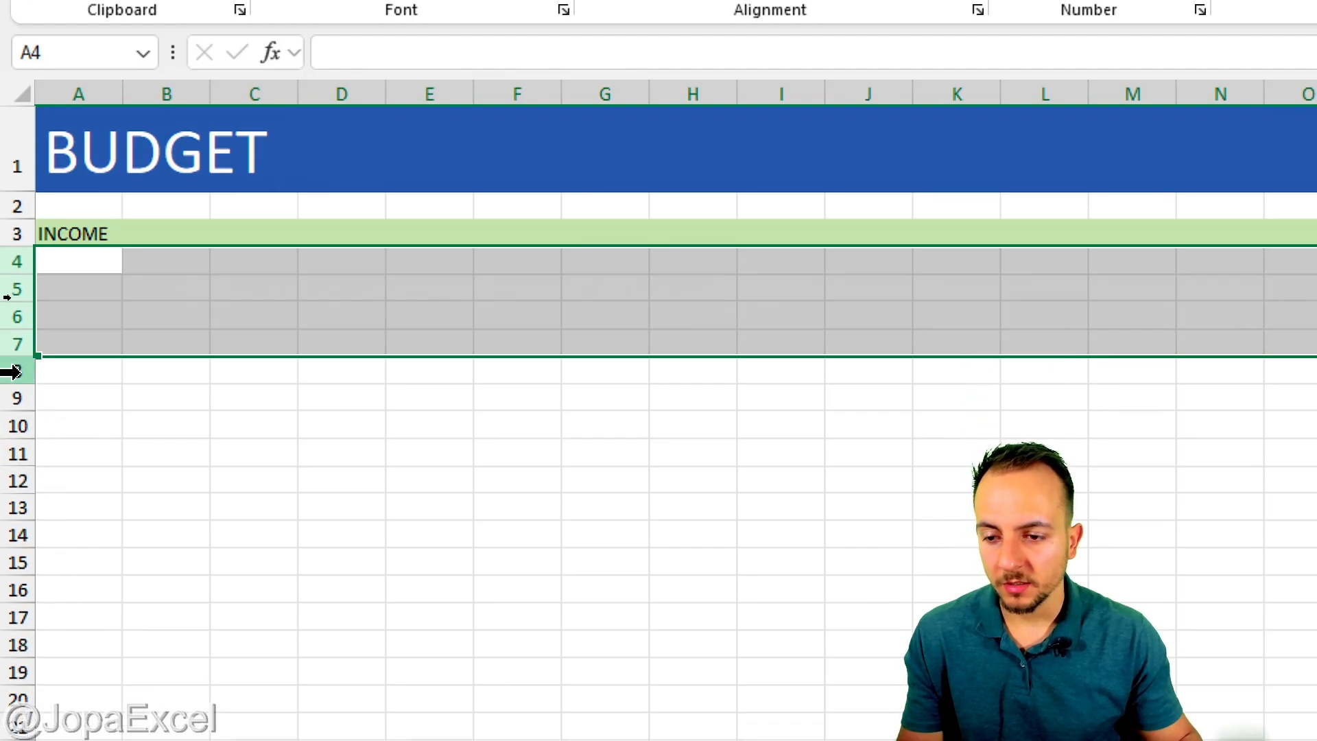
click(10, 423)
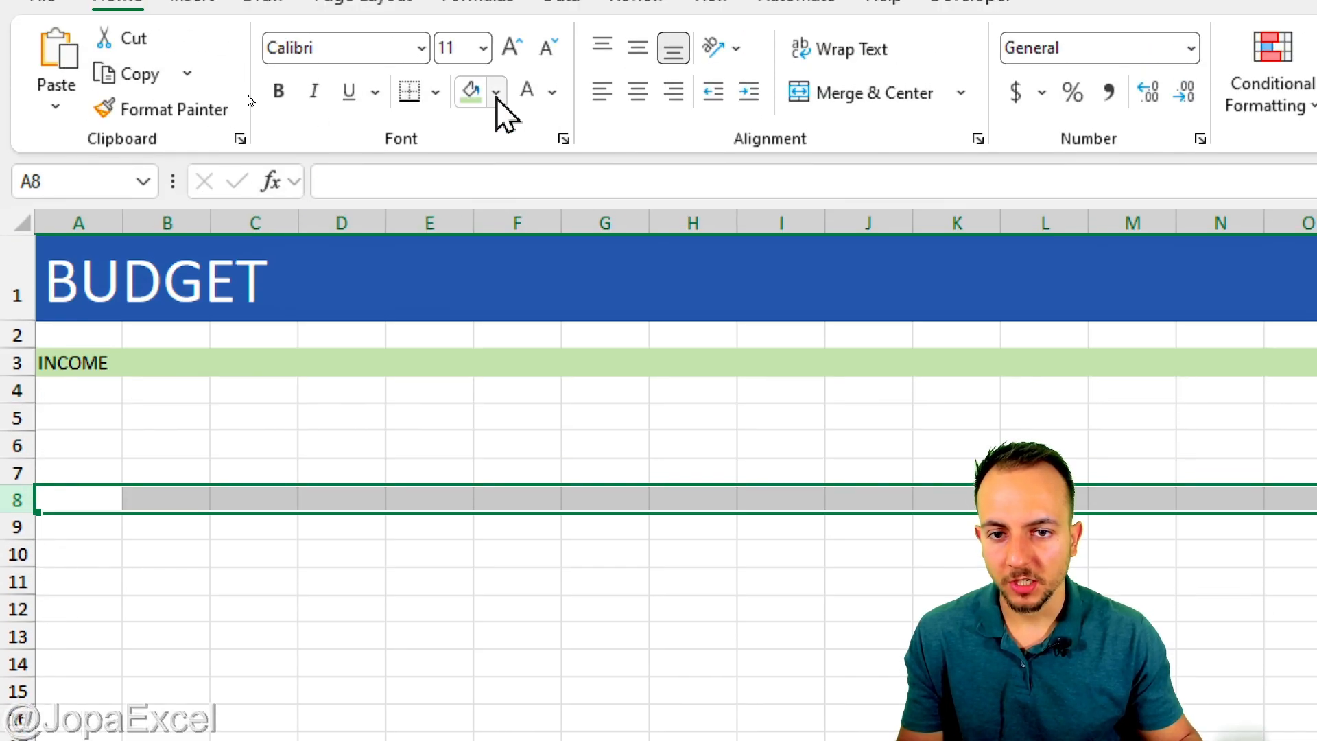
click(495, 92)
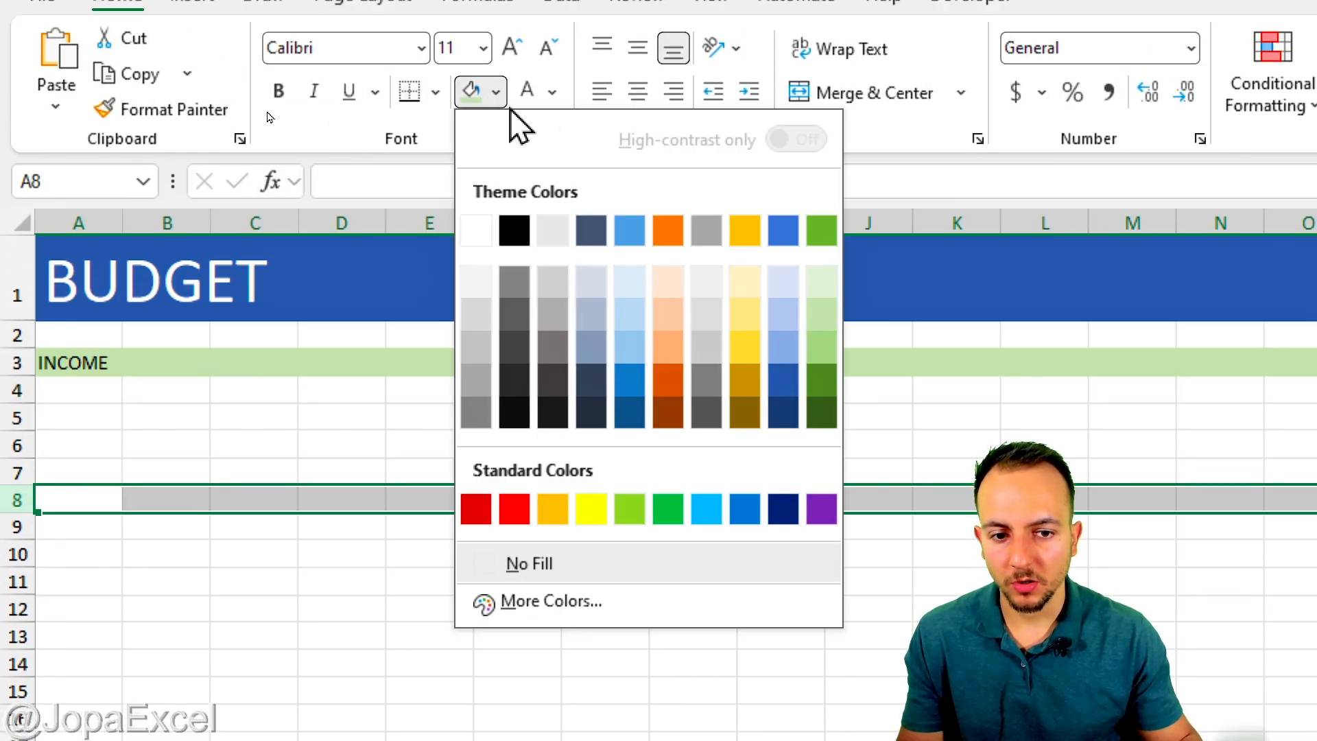
click(669, 314)
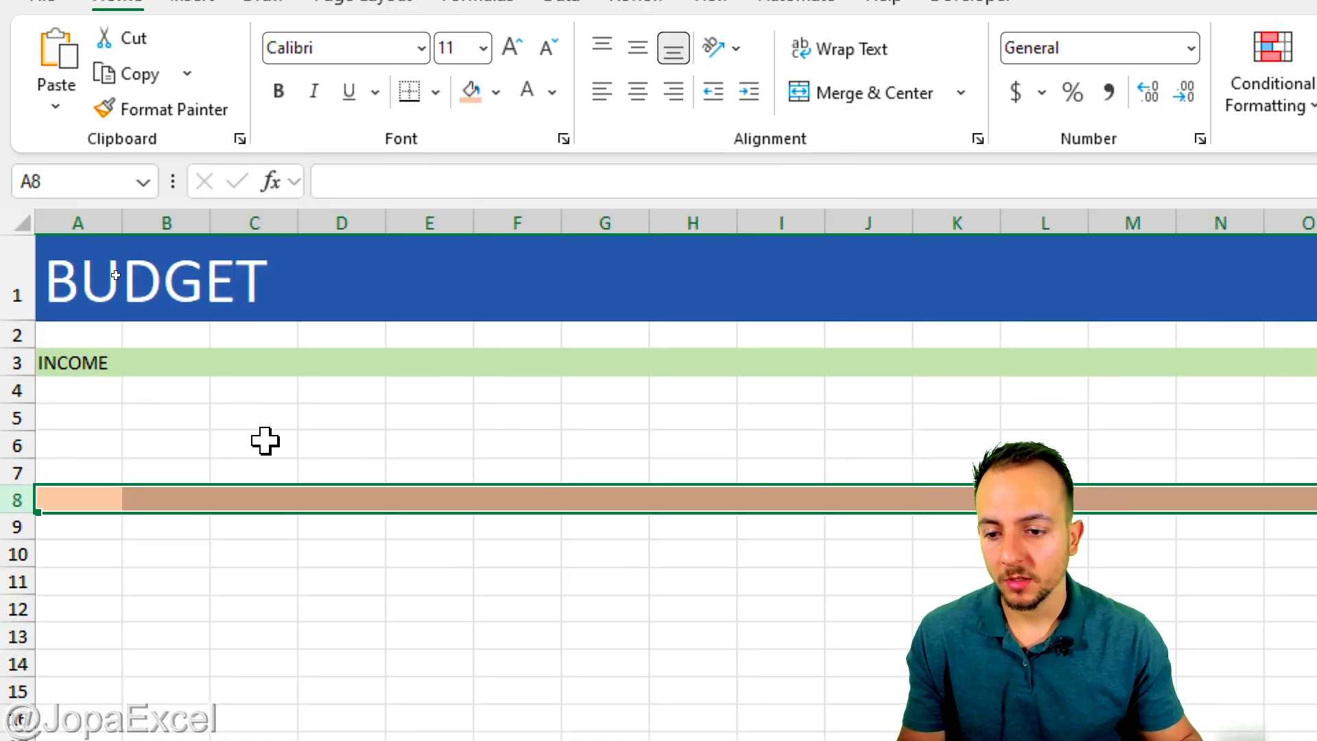
click(106, 497)
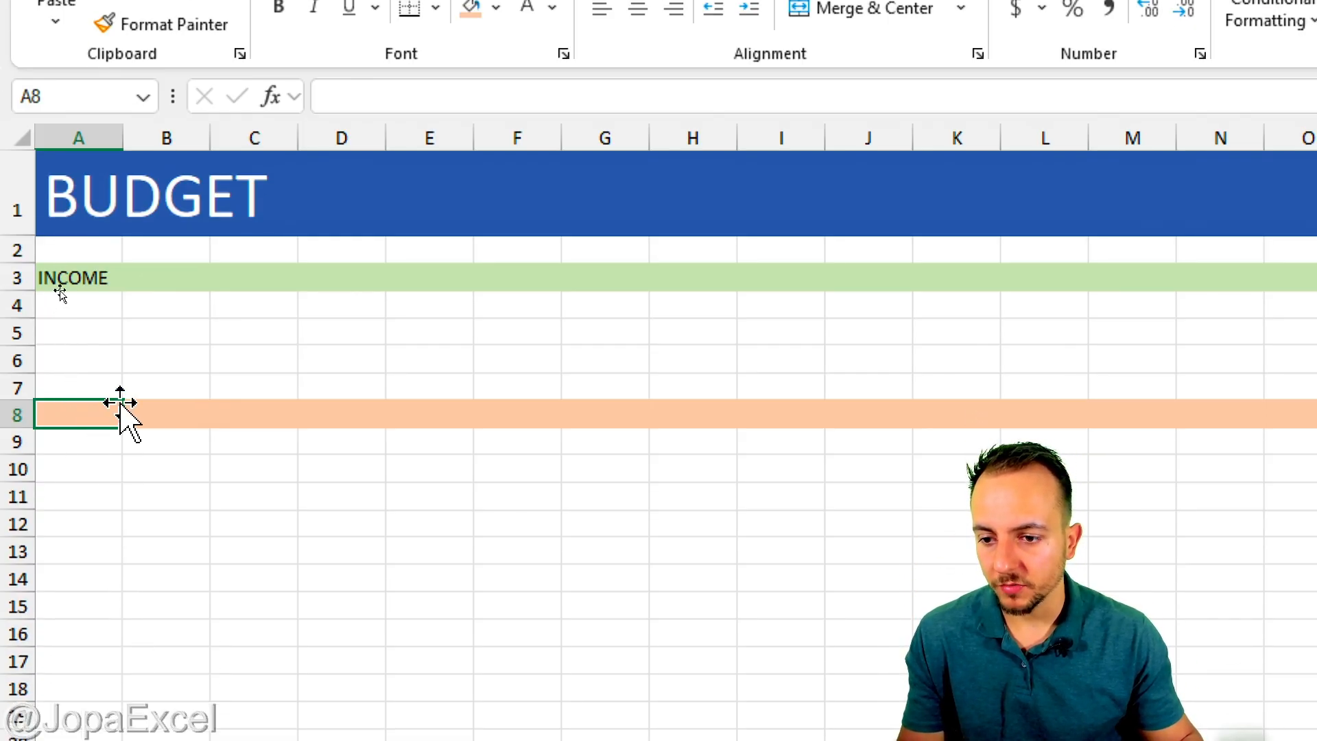
text(EXPENSES)
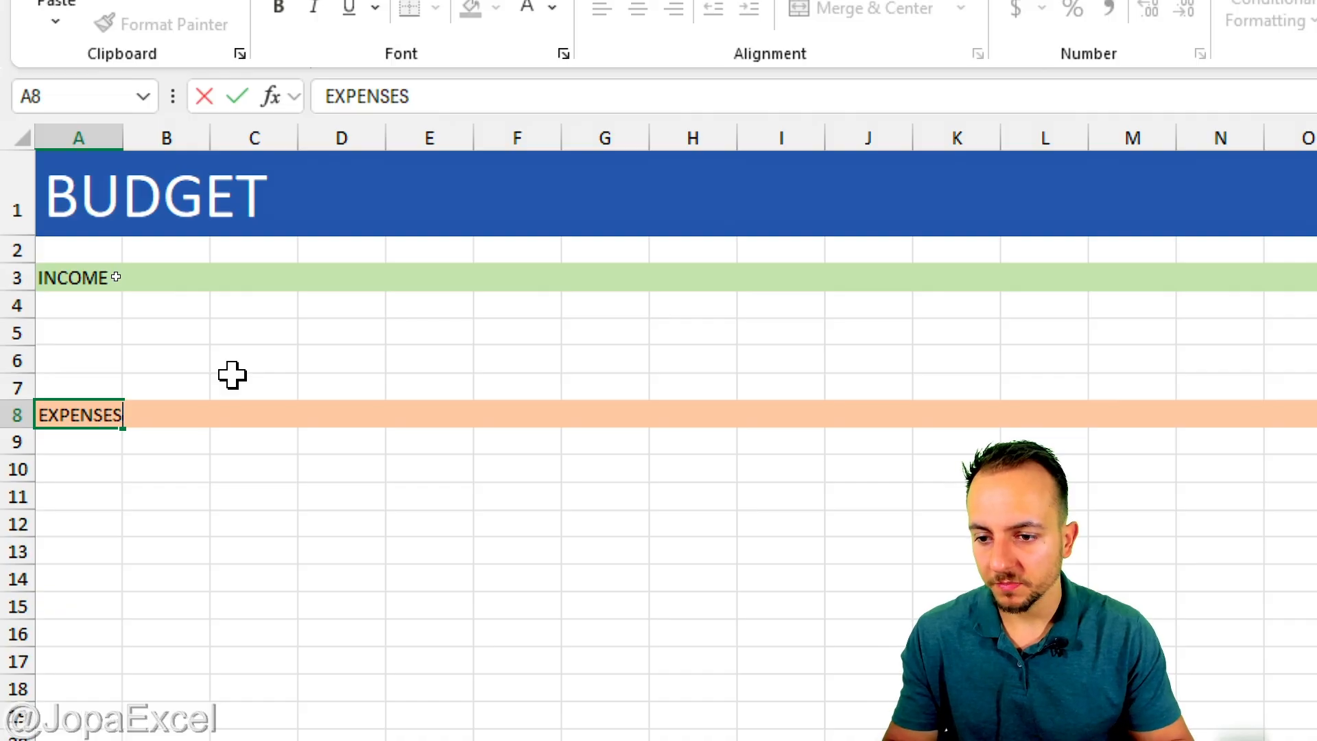
key(Return)
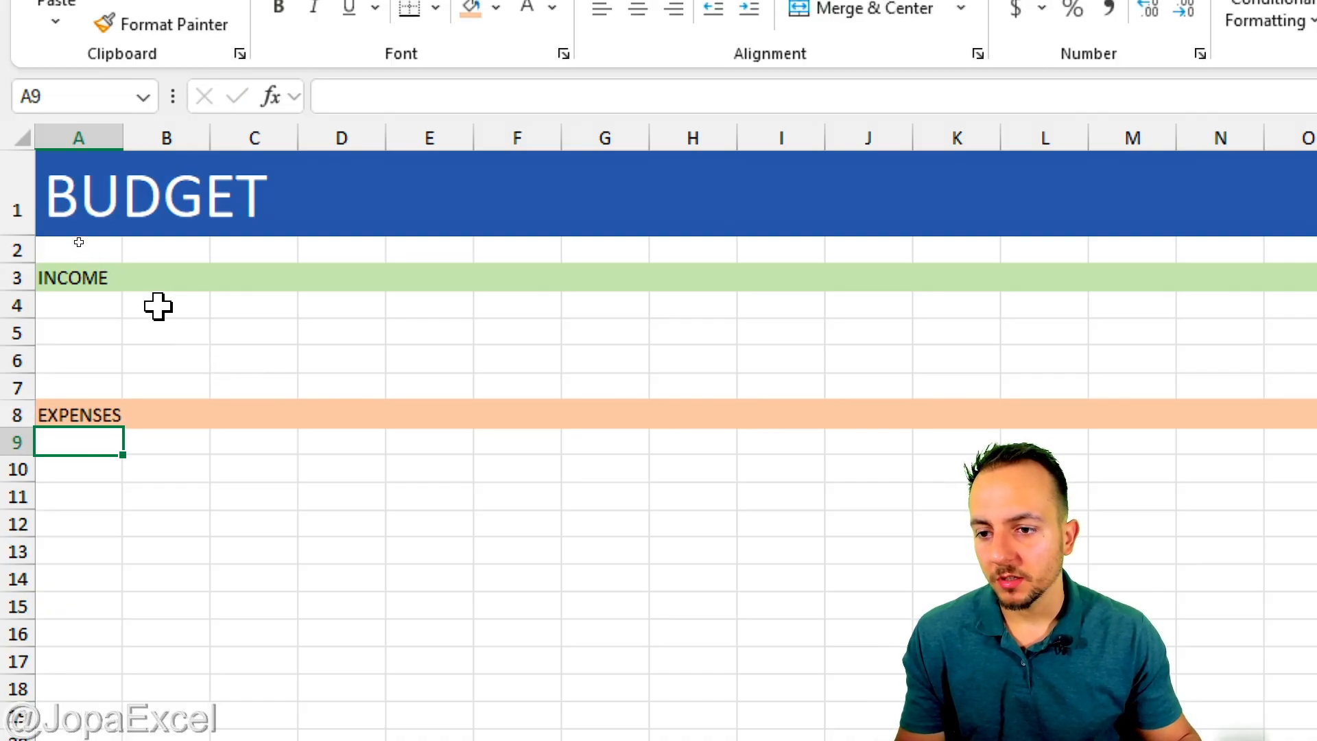
List the income categories SALARY and SIDE HUSTLE in cells B4 and B5 under the INCOME heading
drag(158, 306, 154, 367)
drag(145, 443, 152, 546)
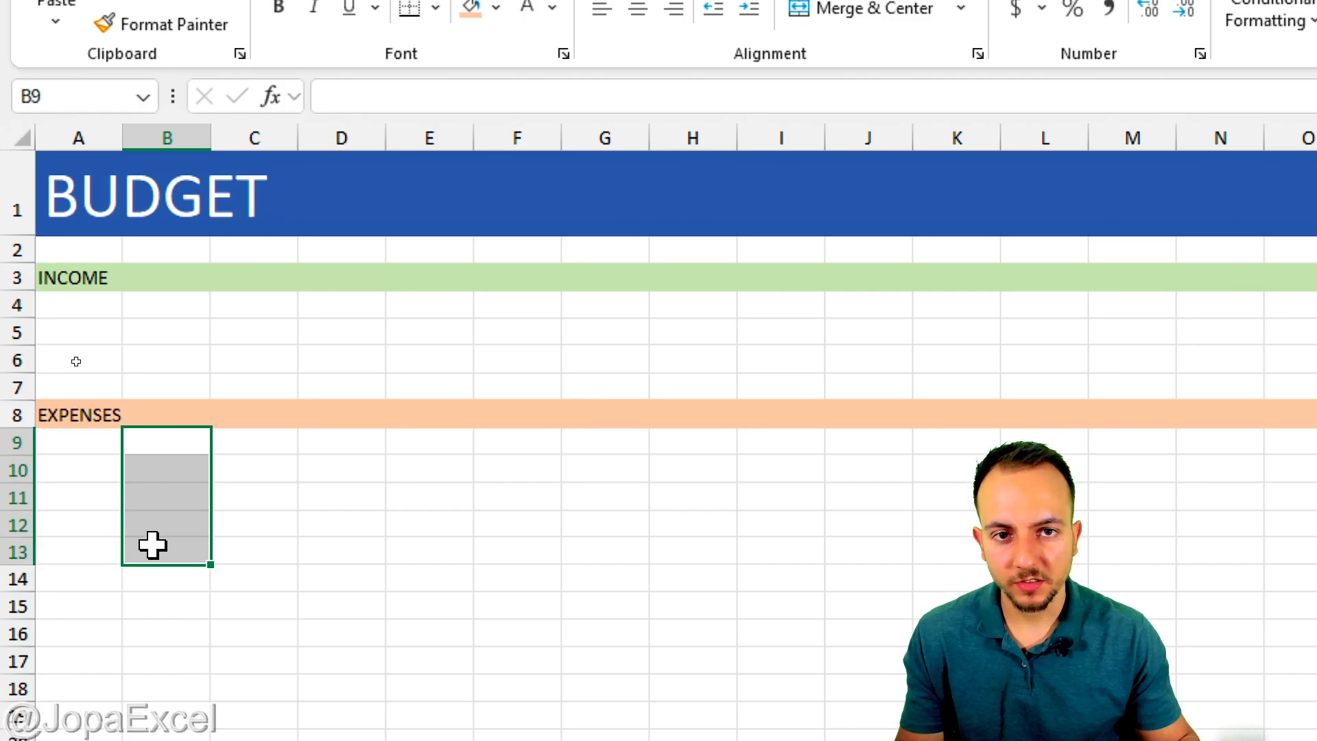
click(141, 308)
text(MO)
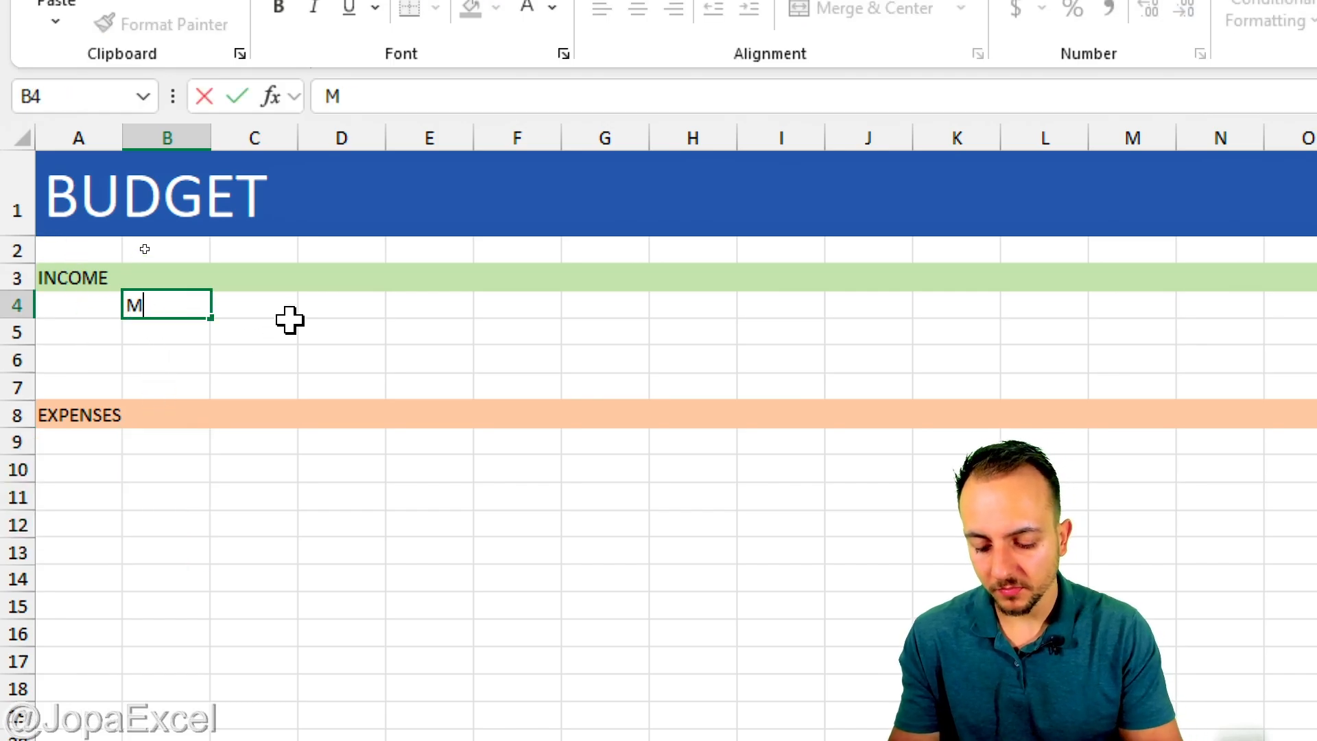
key(BackSpace)
key(BackSpace)
text(SAL)
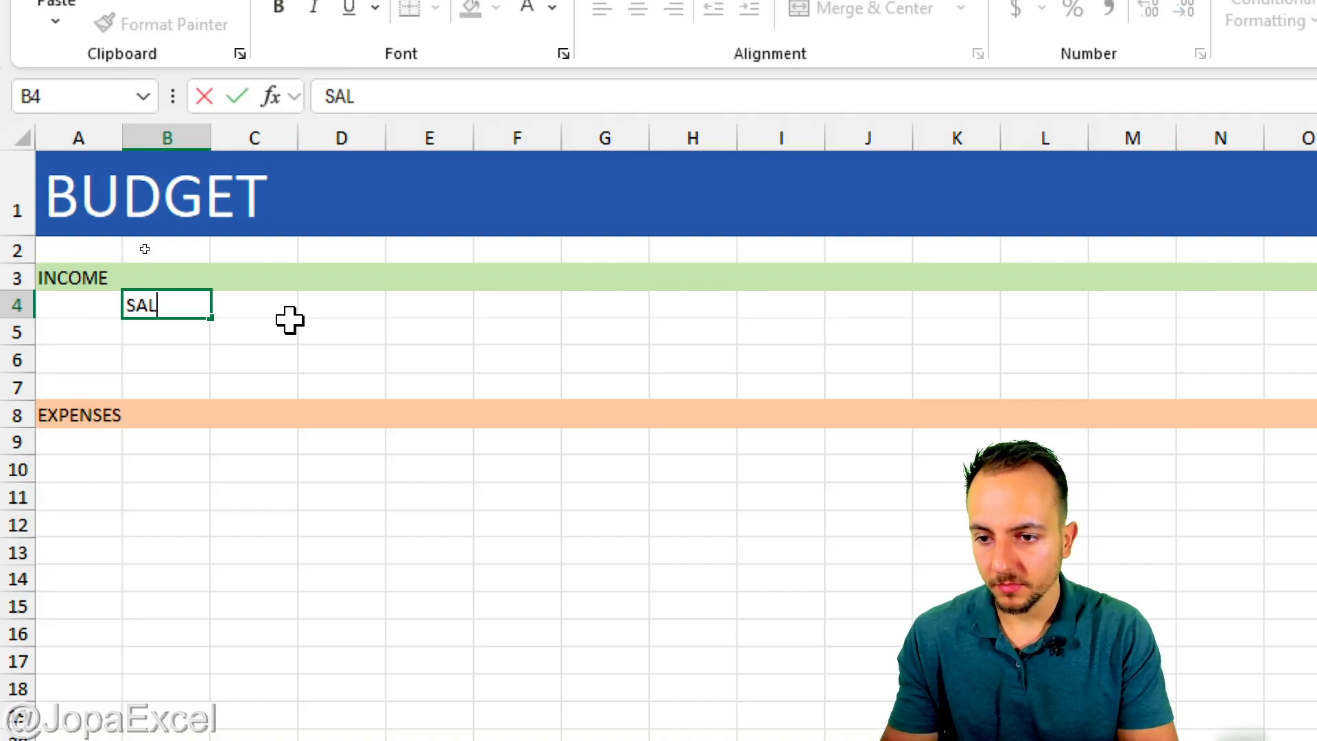
text(ARY)
key(Return)
text(SIDE H)
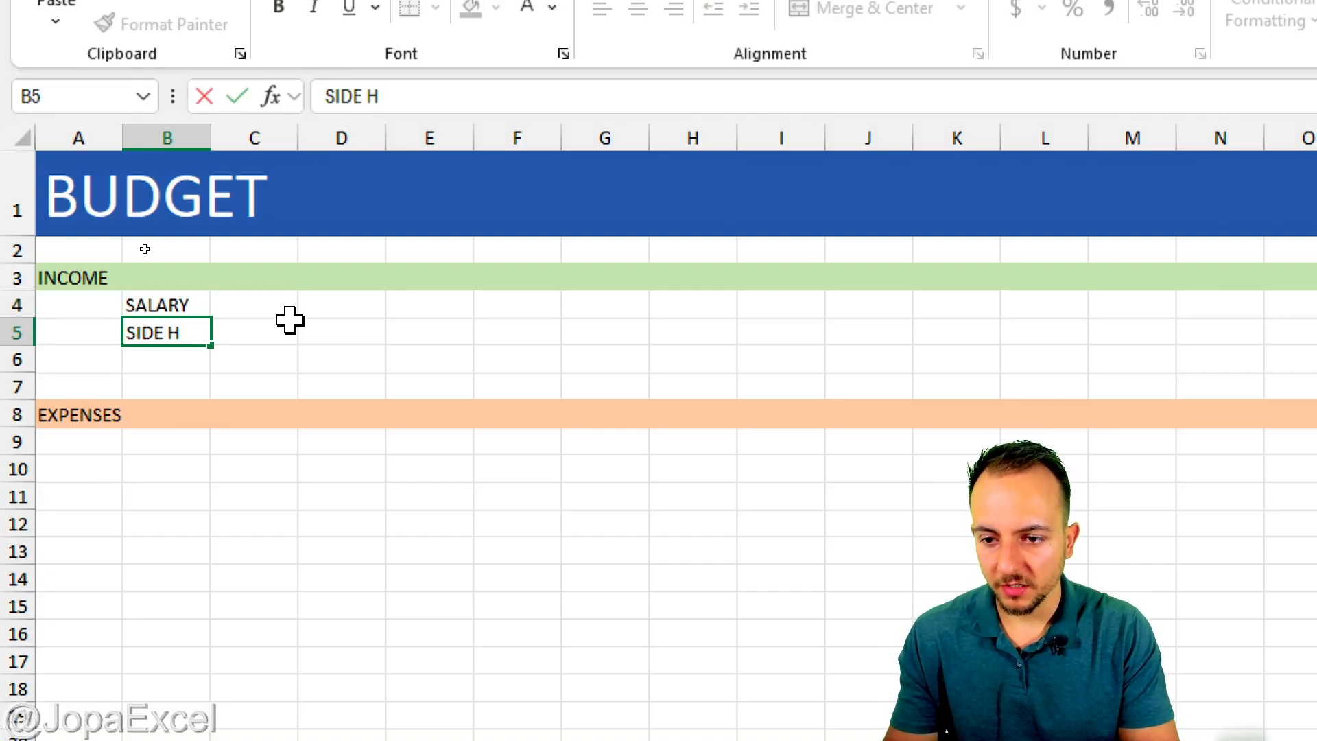
text(USTLE)
key(BackSpace)
key(BackSpace)
key(BackSpace)
text(STLE)
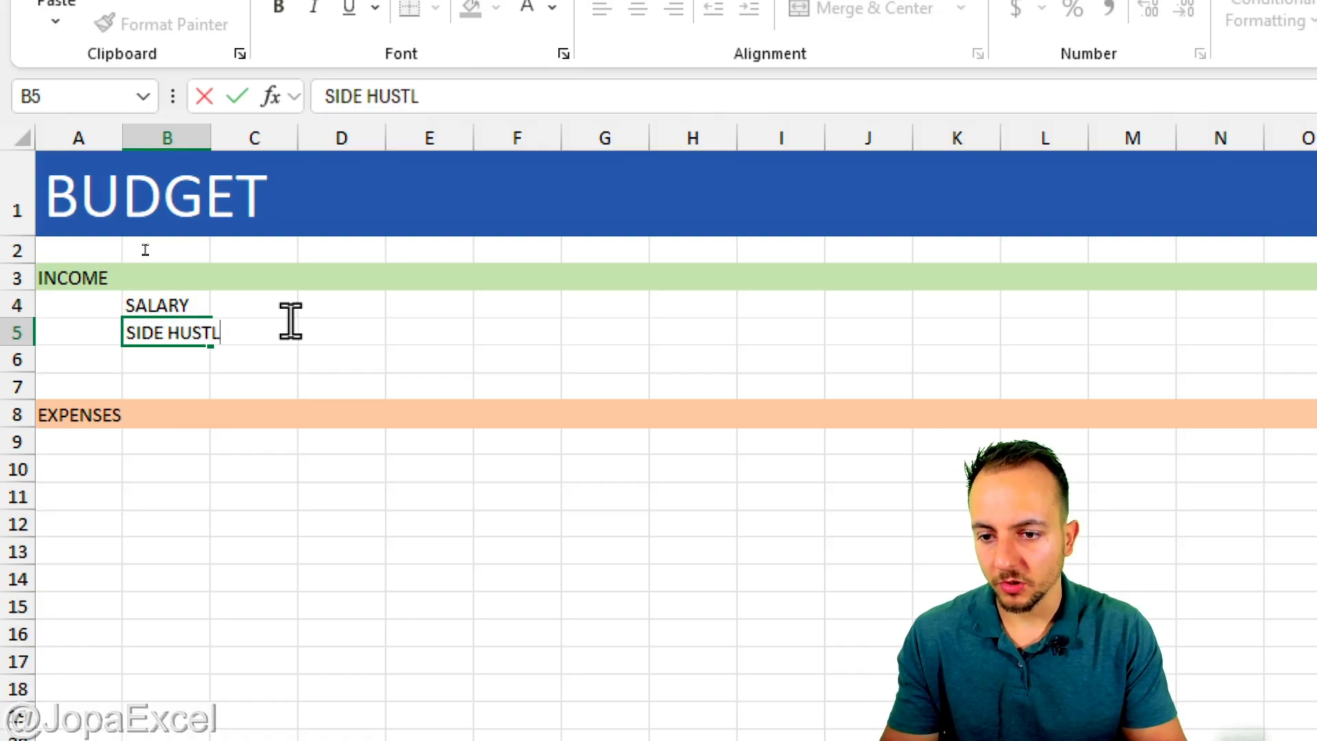
key(Return)
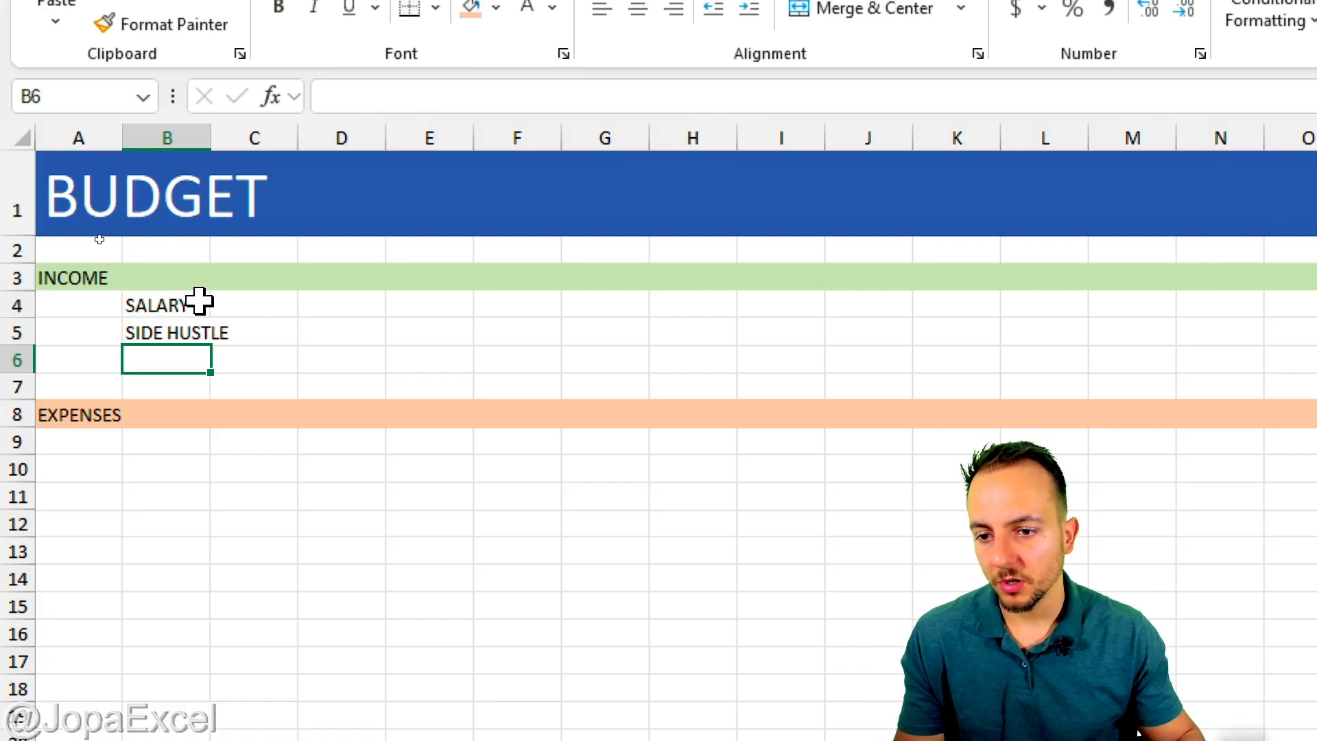
List the expense categories MORTGAGE, ELECTRICITY, GAS, WATER and GROCERIES in cells B9 to B13
drag(200, 302, 199, 371)
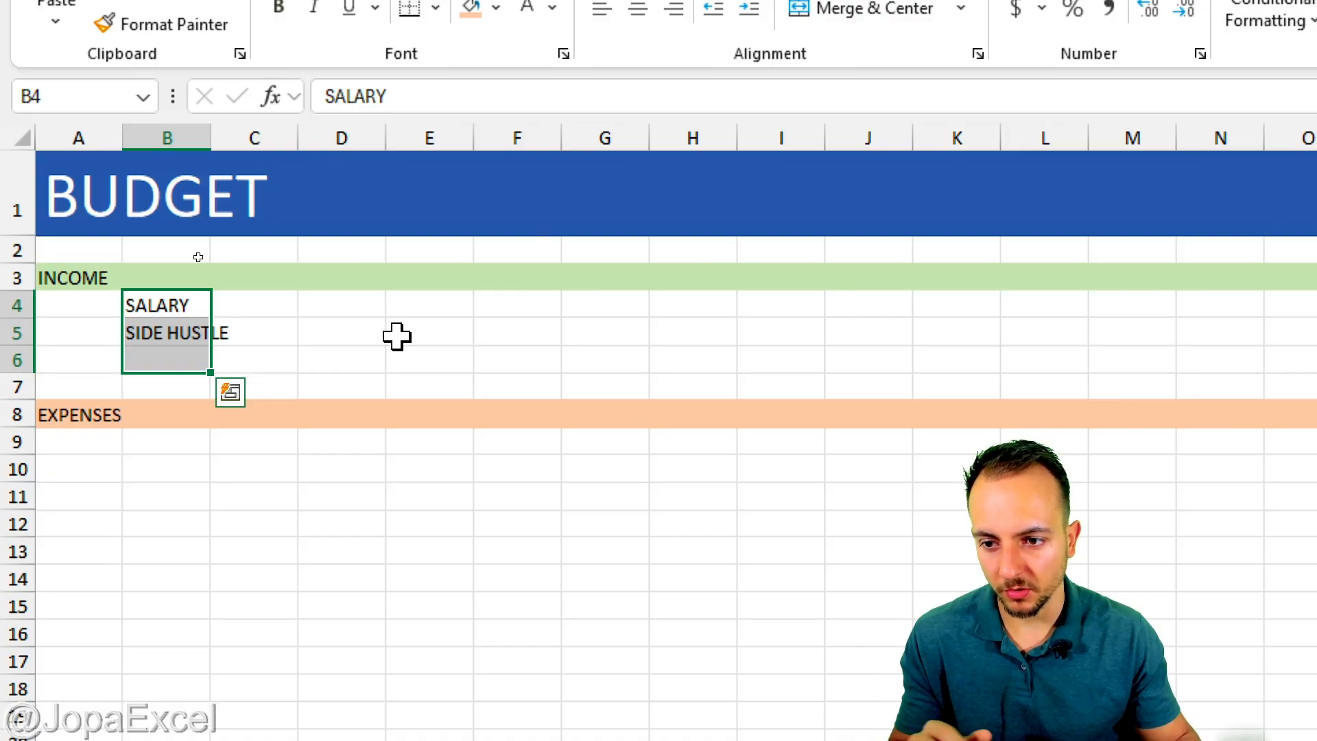
click(179, 442)
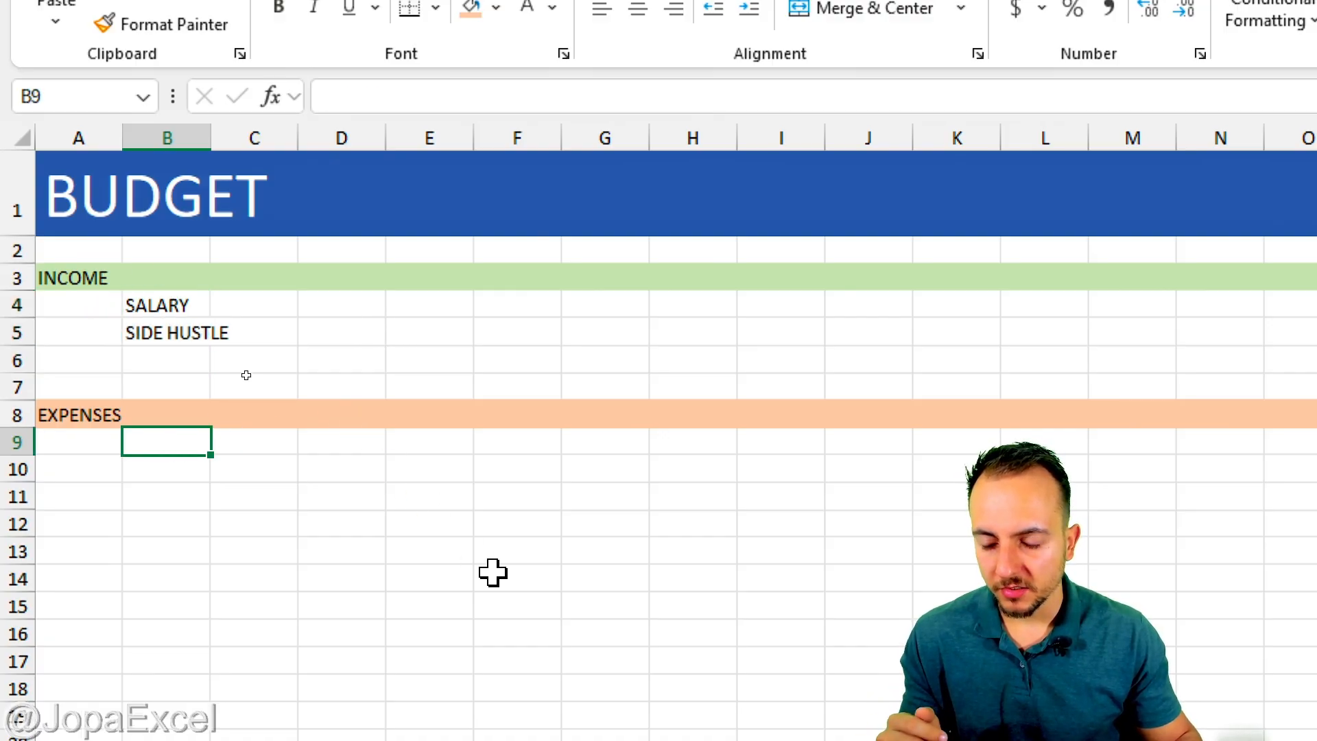
text(MORT)
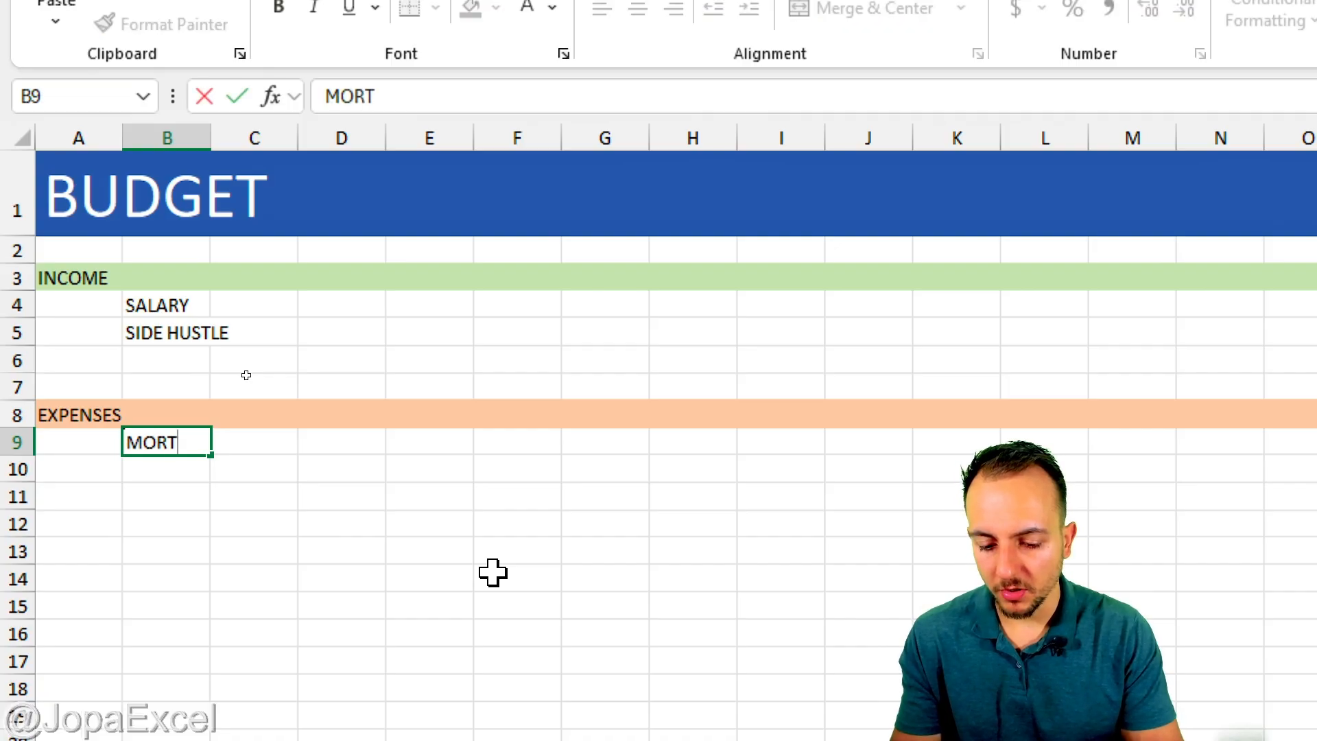
text(GAGE)
key(Return)
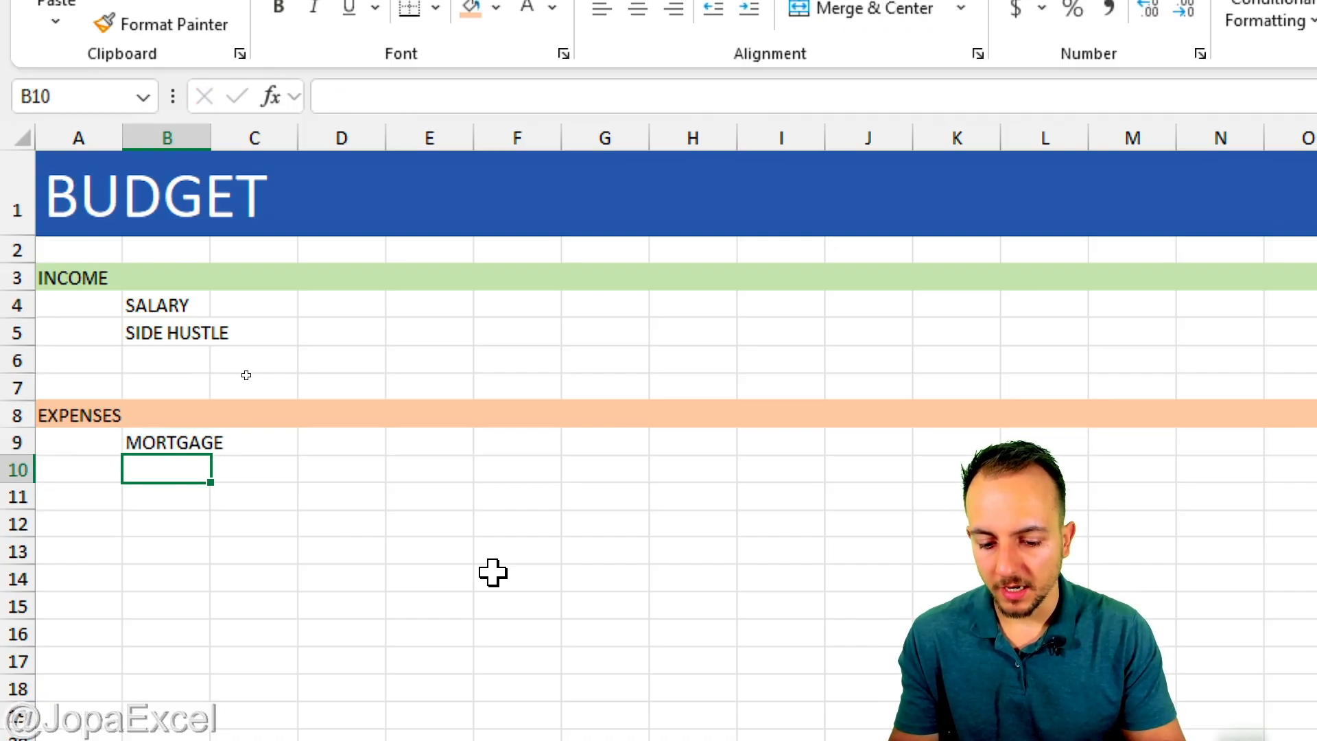
text(ELEC)
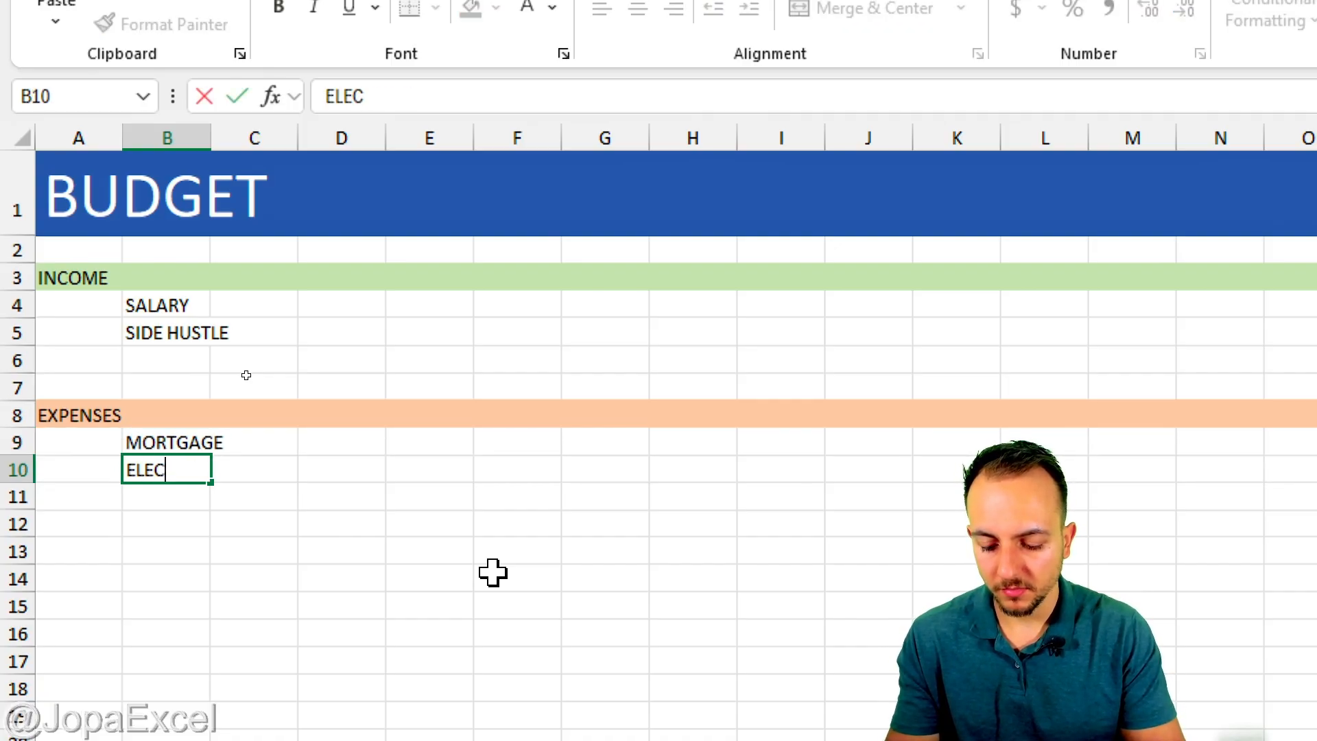
text(TRICITY)
key(Return)
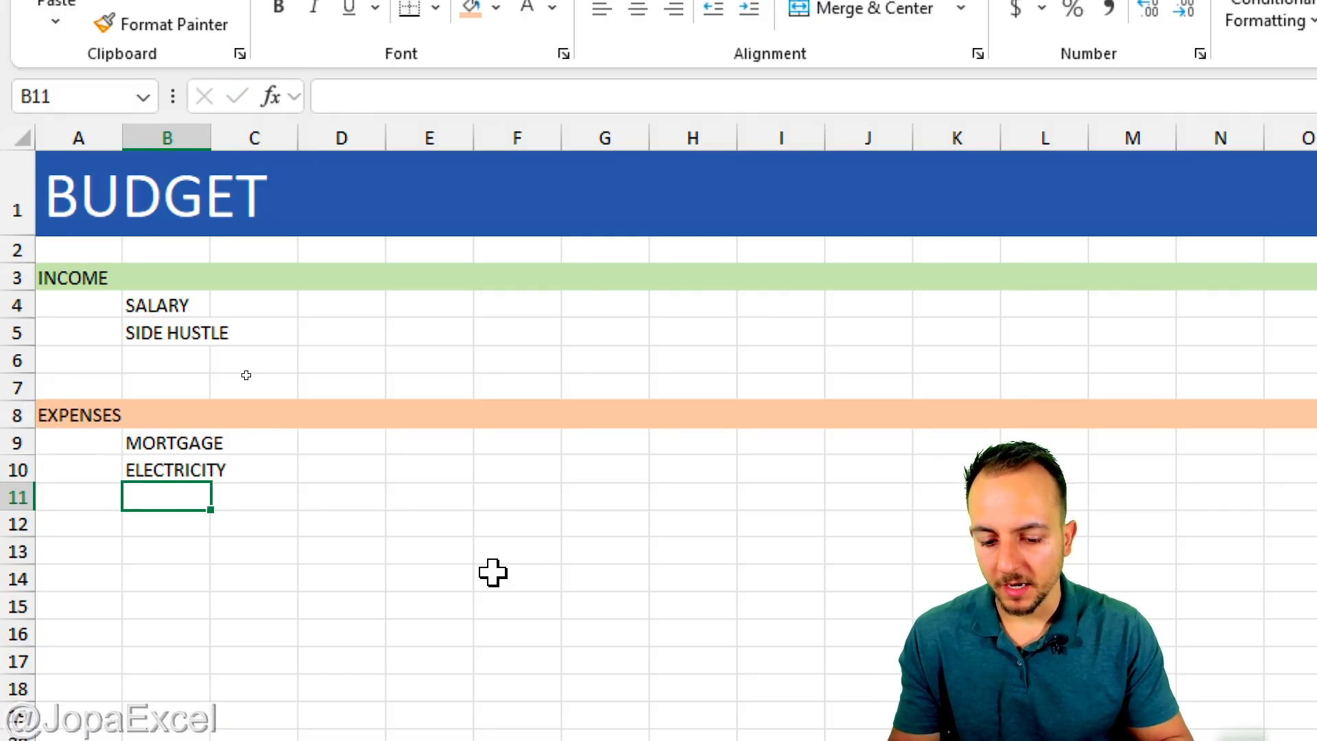
text(GAS)
key(Return)
text(WATER)
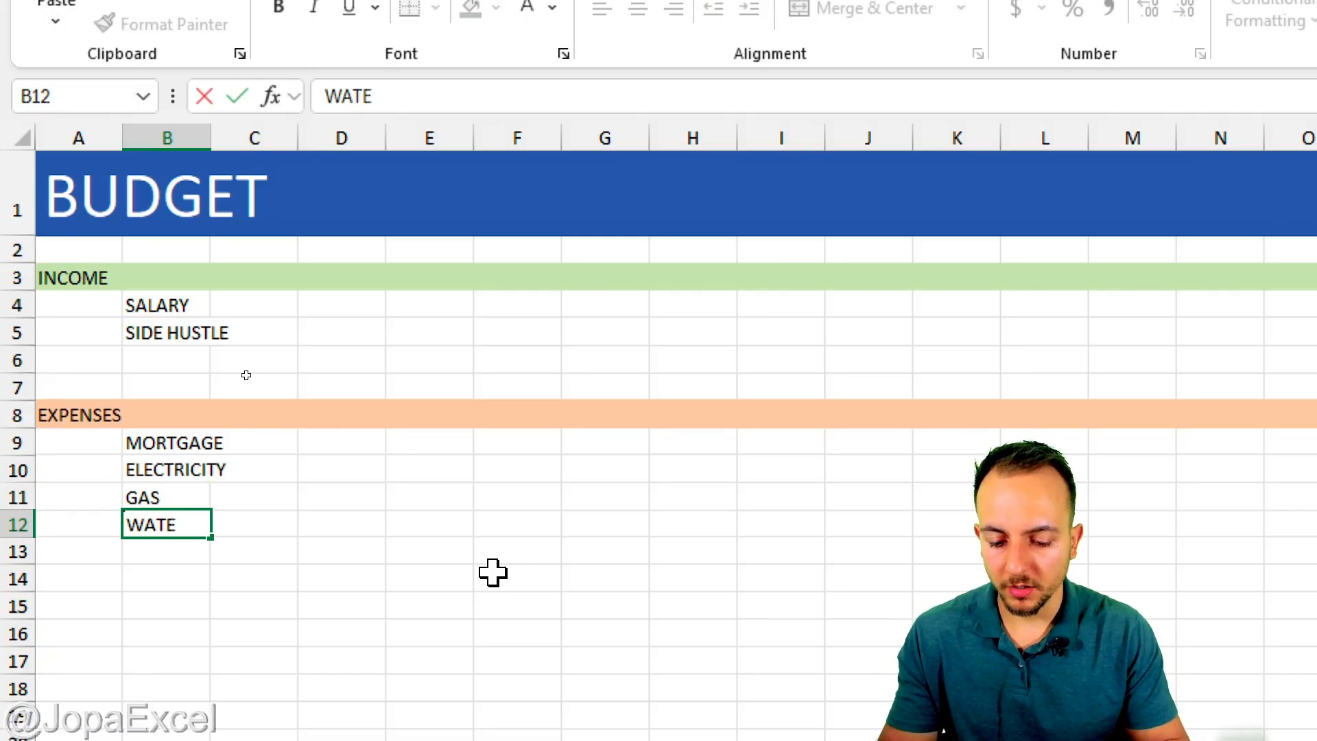
key(Return)
text(I)
text(ERIES)
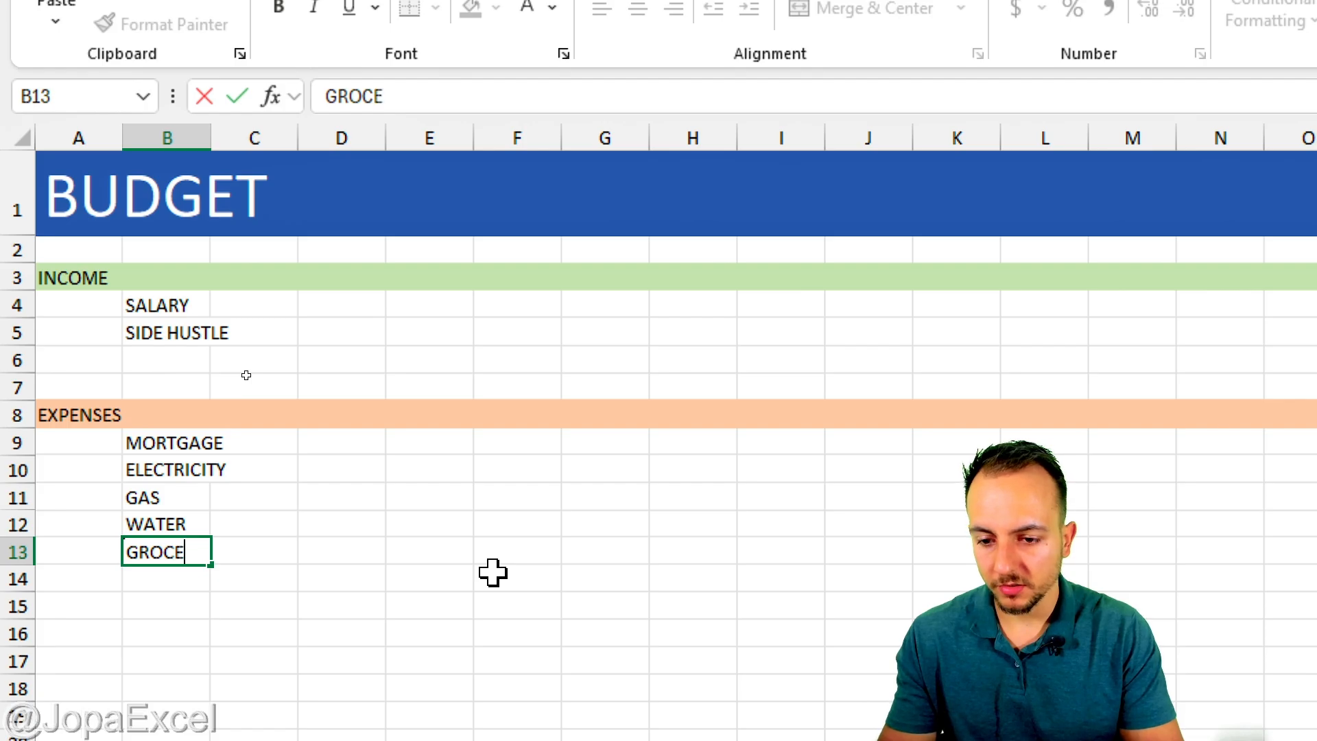
key(Return)
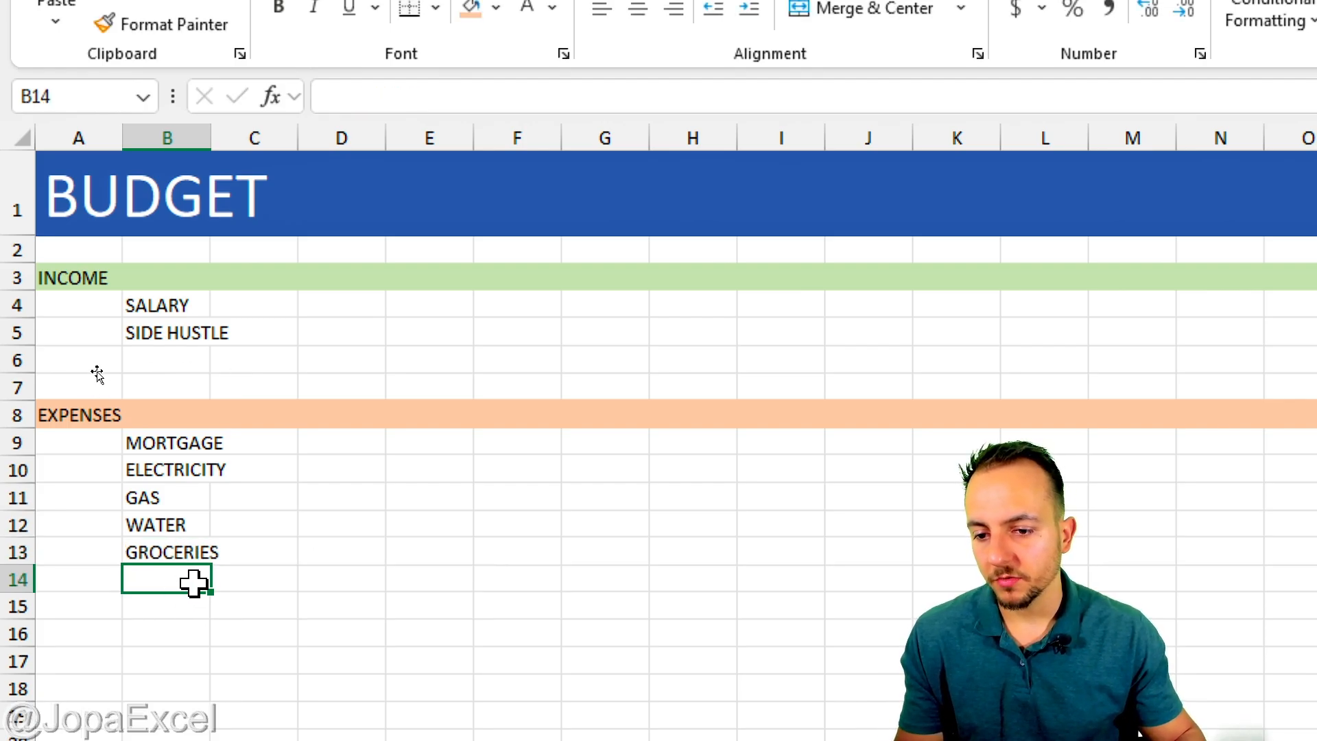
Widen column B so that the longest category names fit inside it
drag(192, 441, 172, 581)
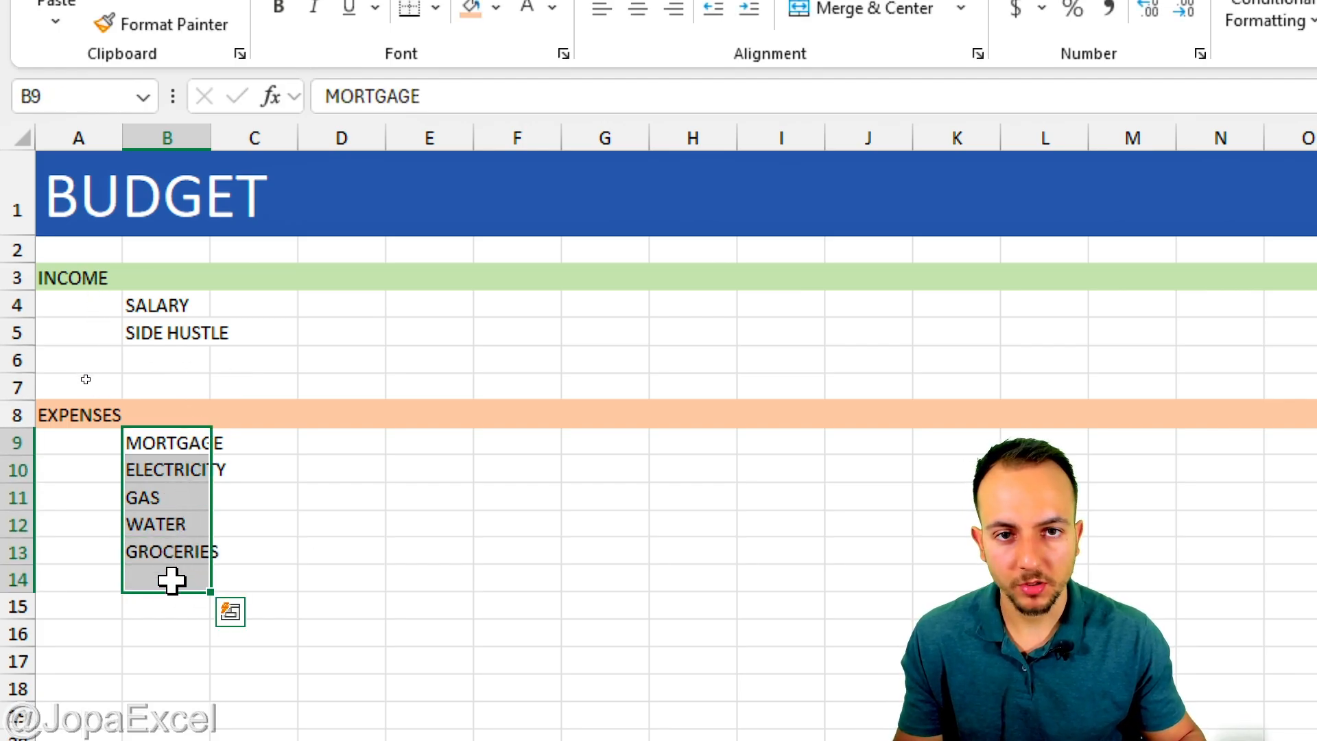
click(171, 582)
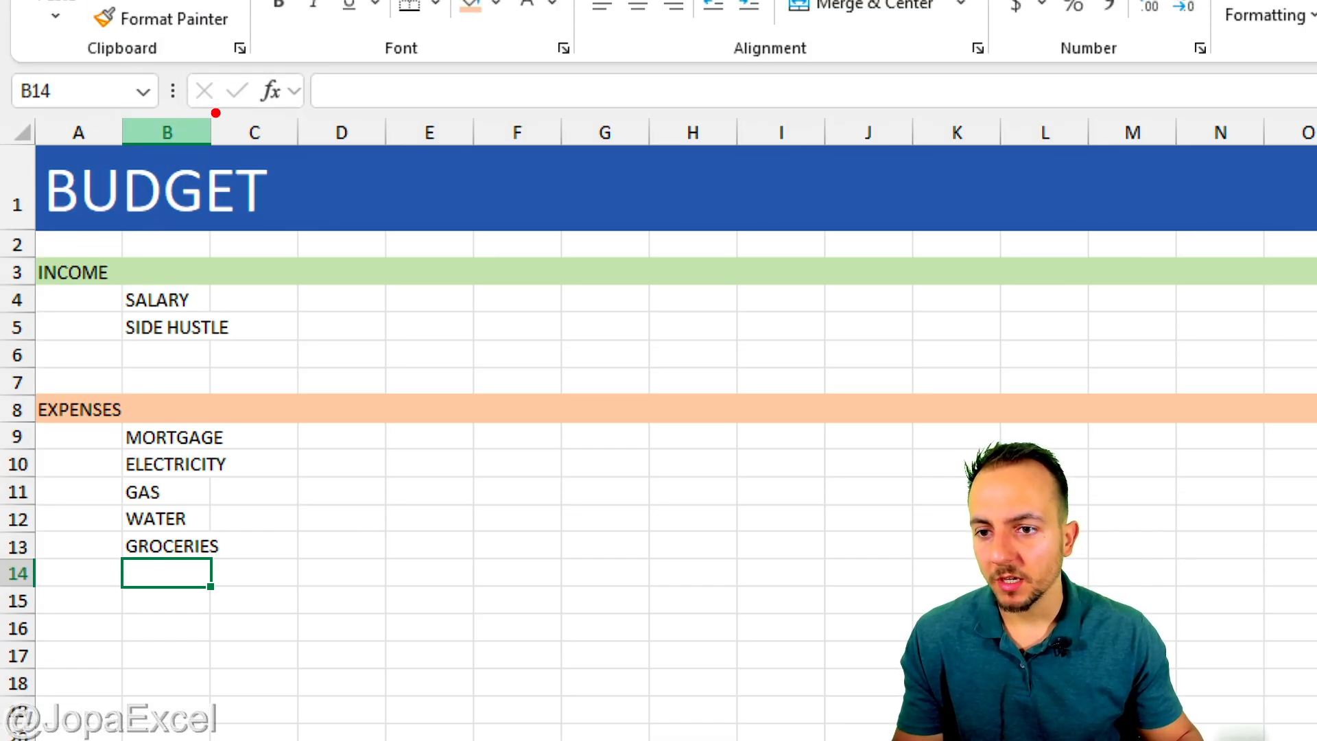
mouse_move(206, 103)
mouse_down()
mouse_move(204, 164)
mouse_move(192, 106)
mouse_up()
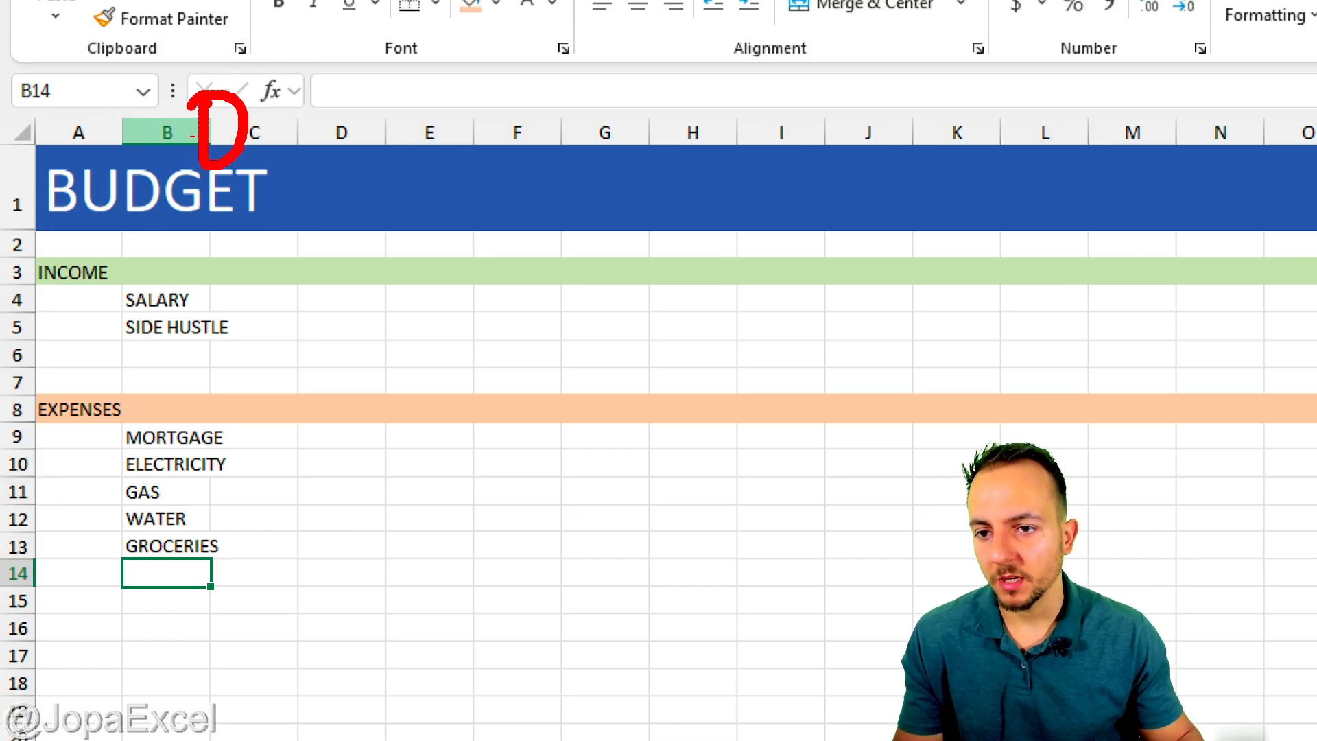
drag(300, 184, 184, 184)
drag(210, 132, 284, 131)
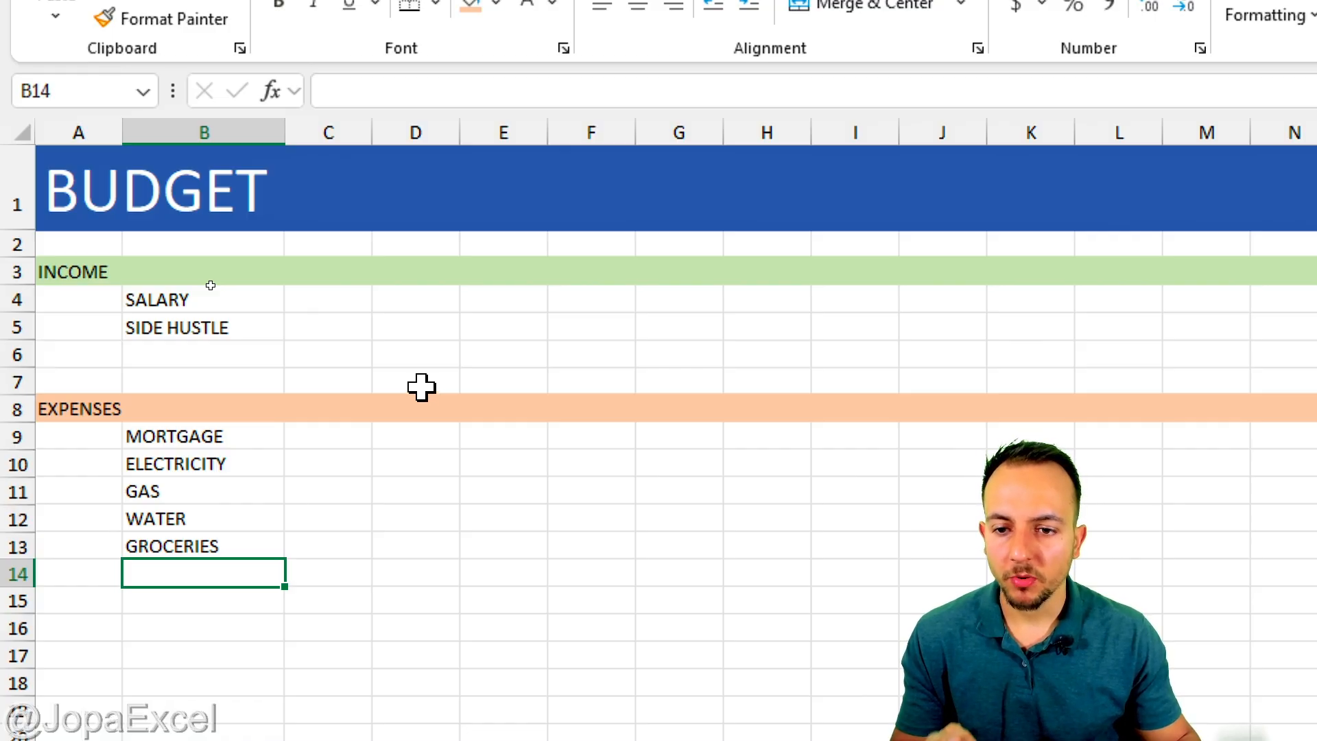
Enter the month heading JAN in cell C2 and select that cell
drag(360, 131, 961, 120)
click(345, 242)
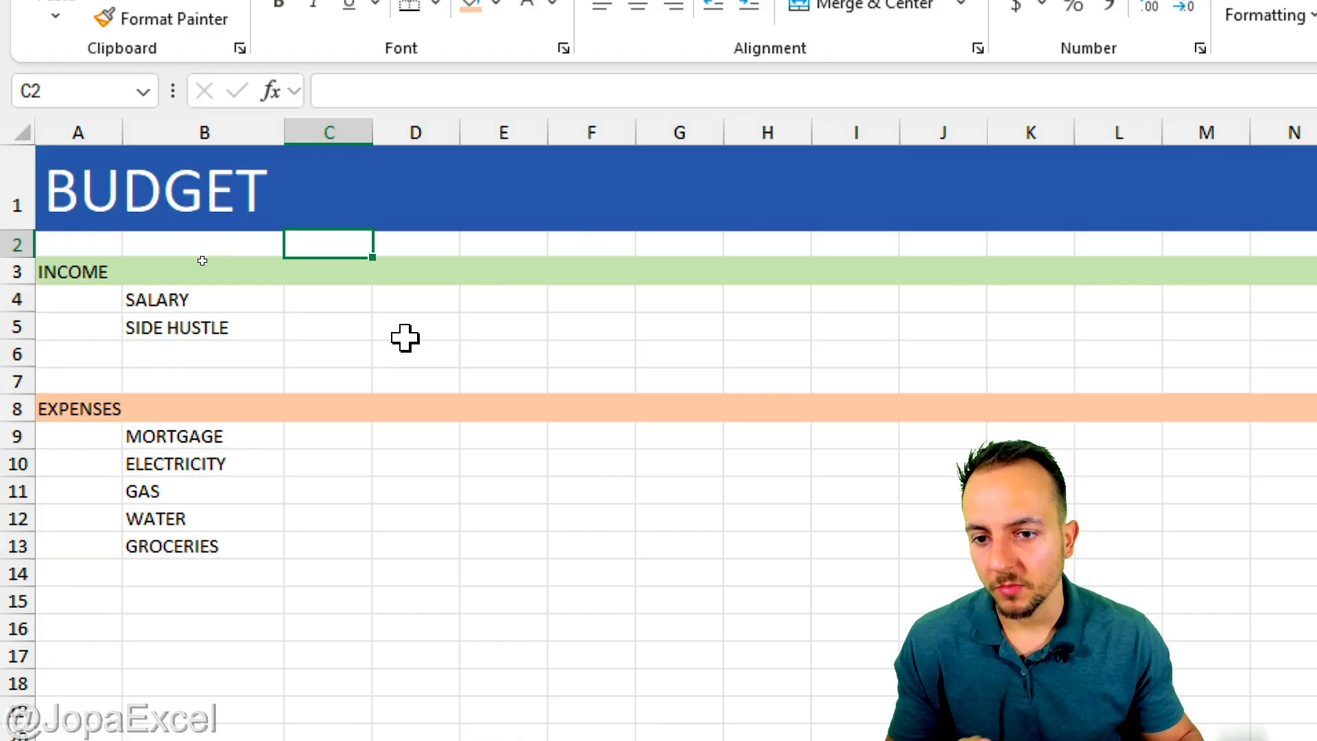
text(JAN)
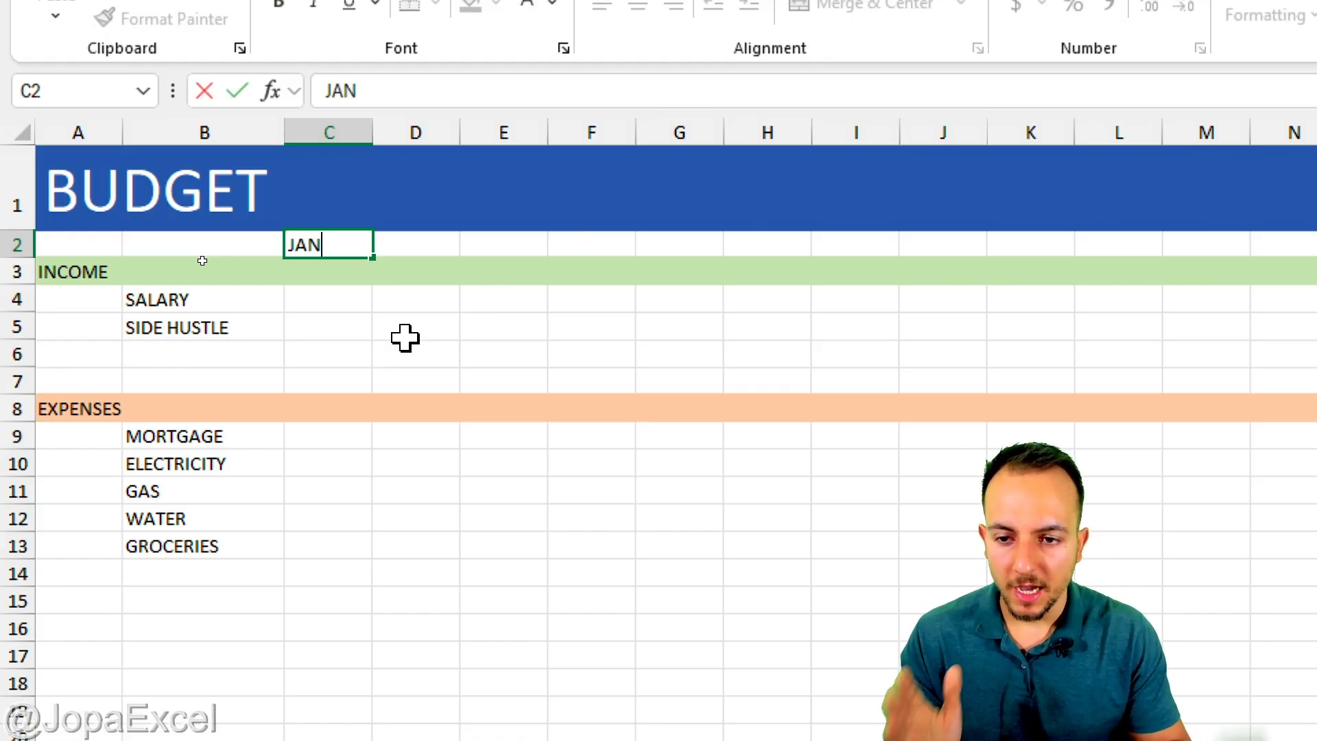
key(Return)
key(Up)
key(Right)
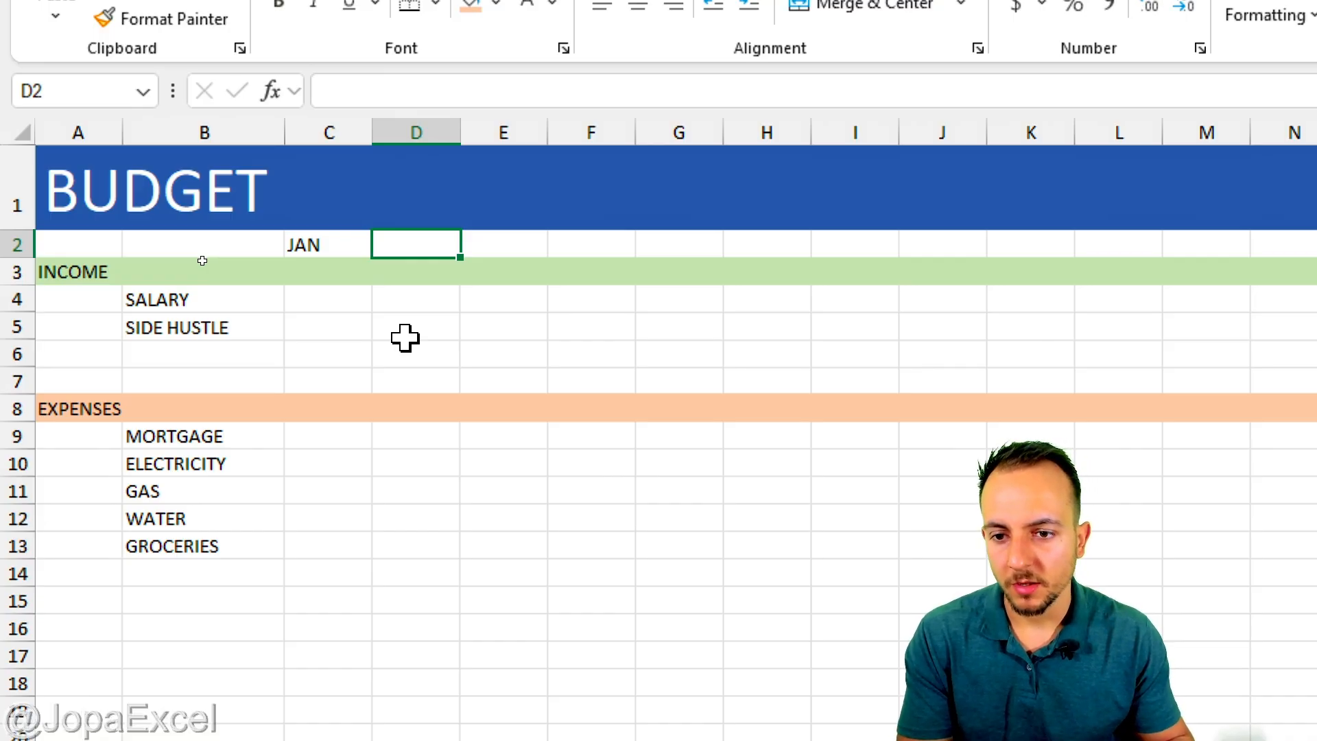
click(352, 247)
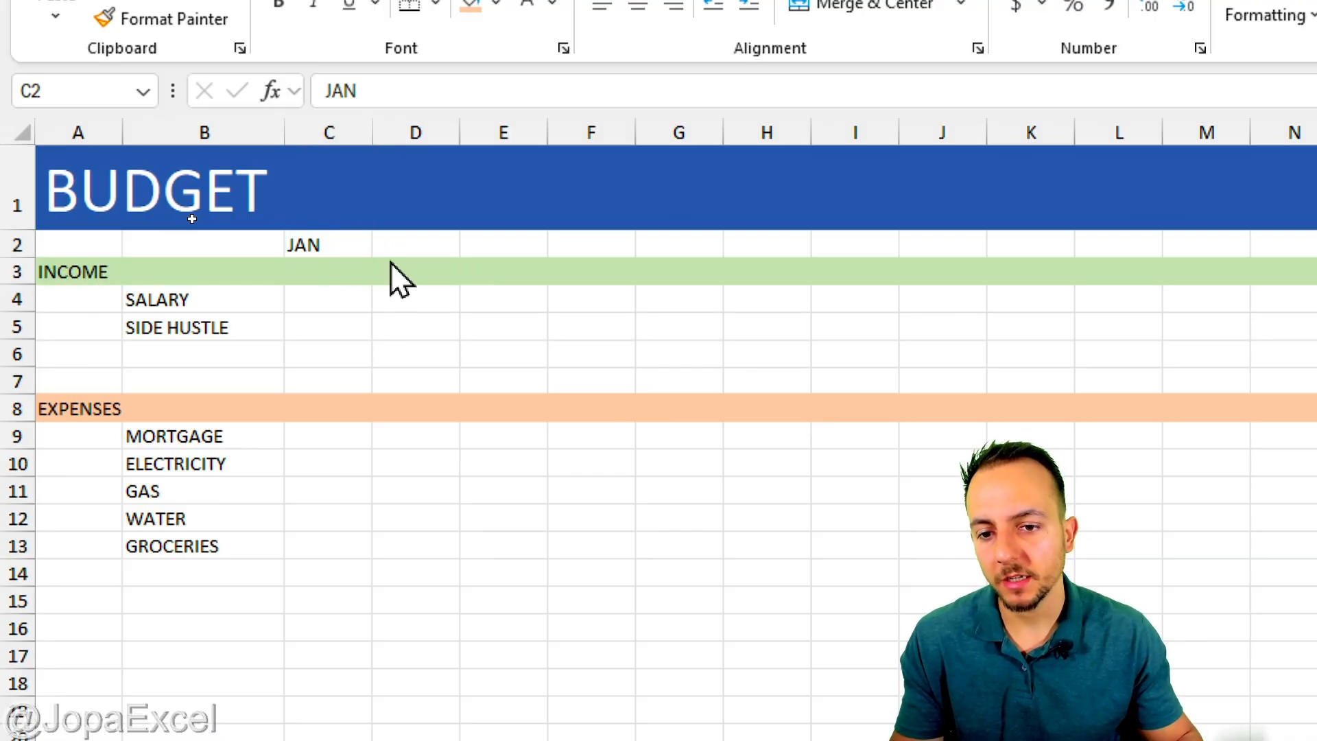
Fill the month headings FEB to DEC across cells D2 to N2 by extending the JAN heading
drag(377, 256, 1307, 255)
drag(1165, 255, 1167, 255)
click(1087, 330)
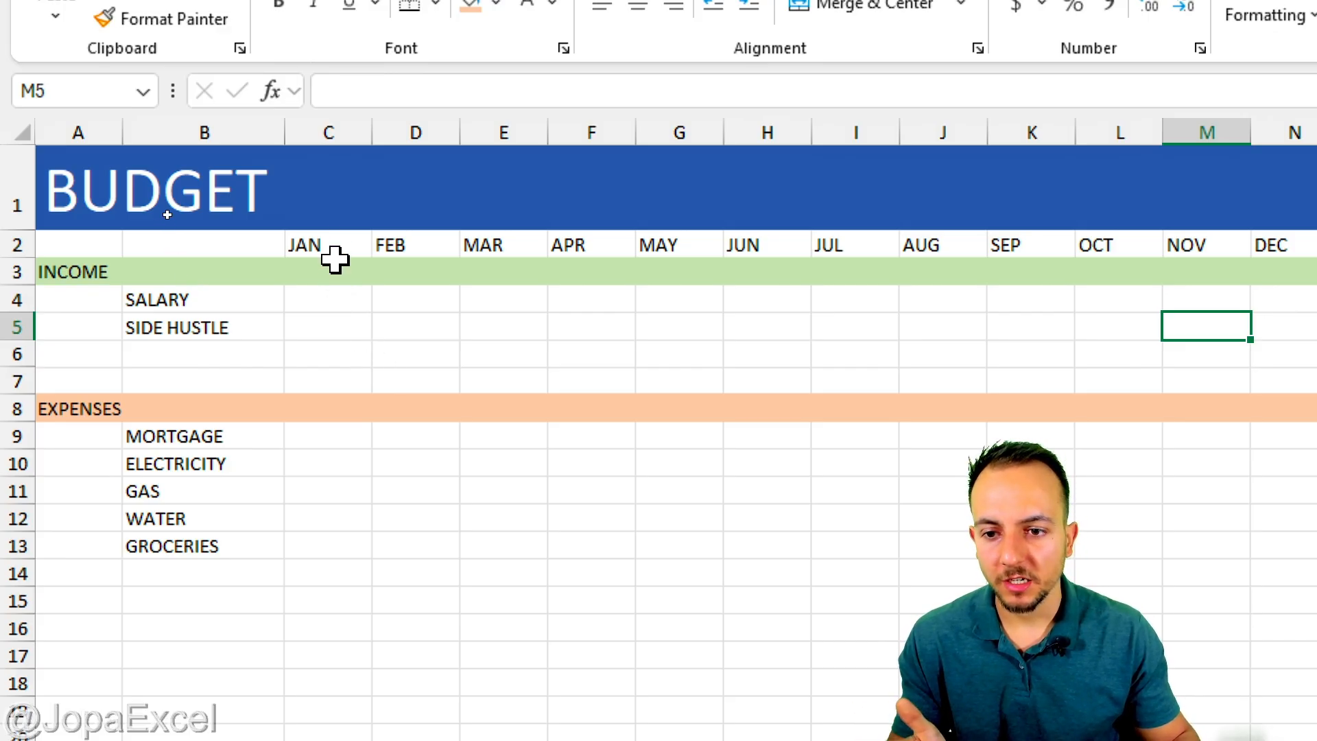
Insert an empty column between JAN and FEB, and select the JAN heading in cell C2
click(350, 131)
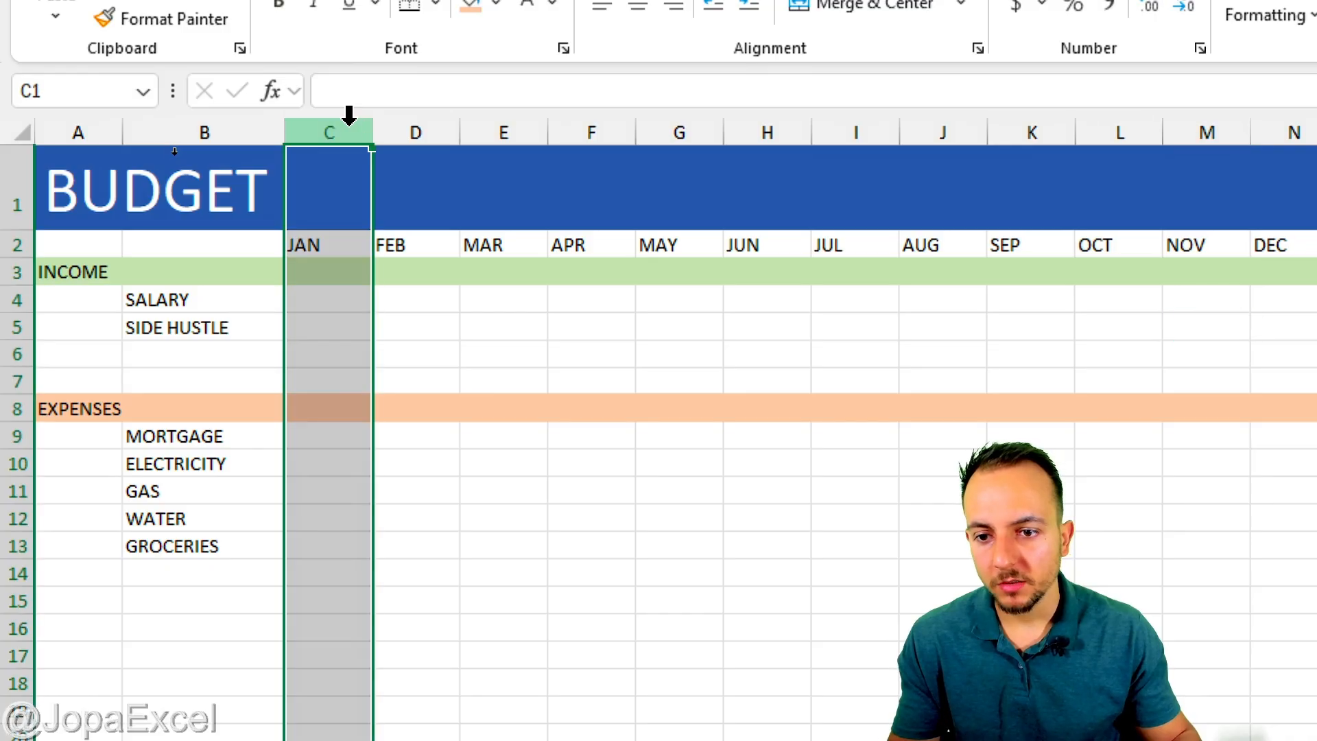
click(334, 299)
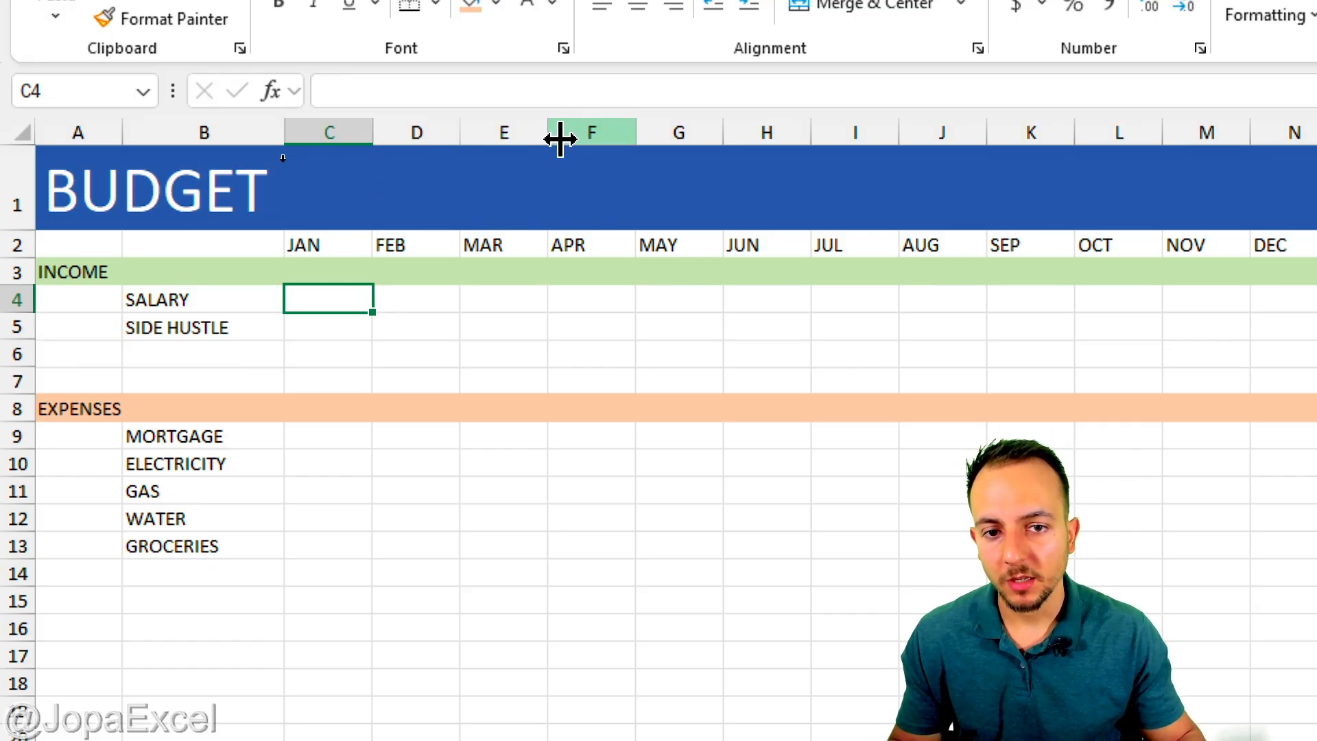
click(423, 130)
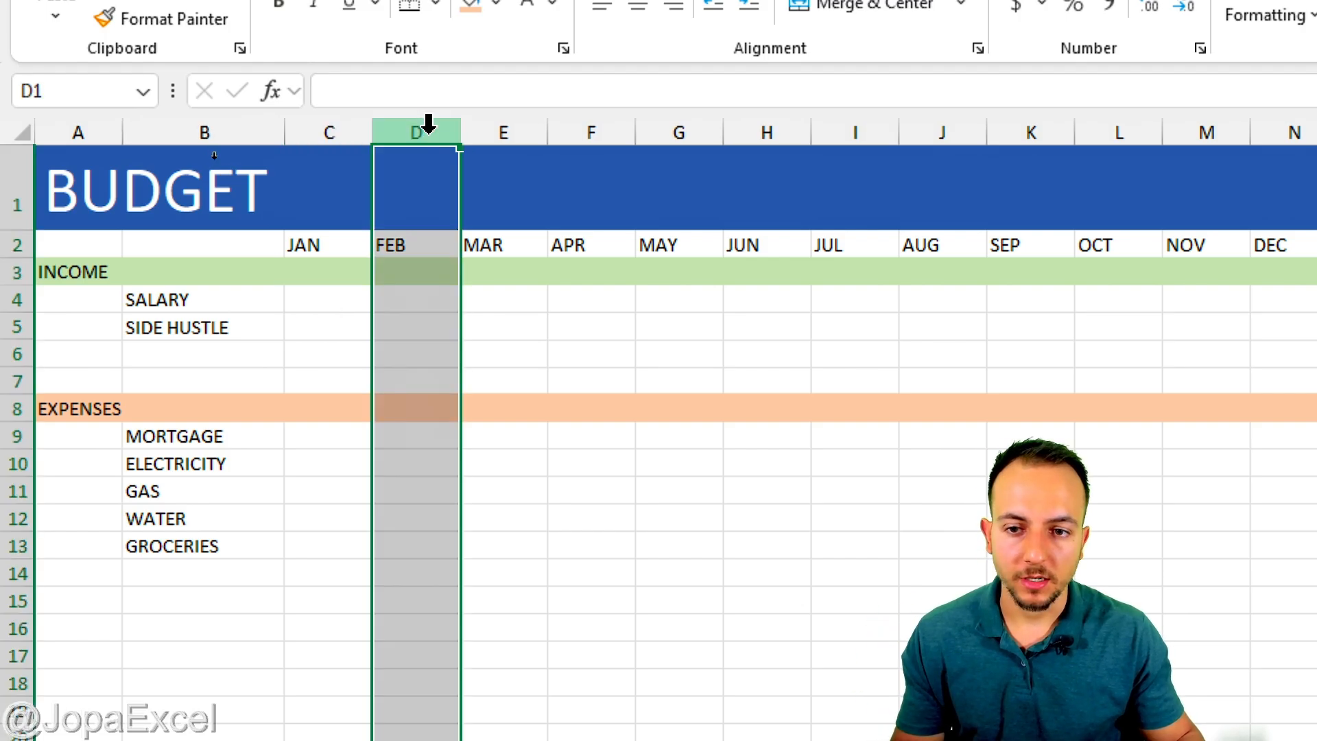
right_click(427, 130)
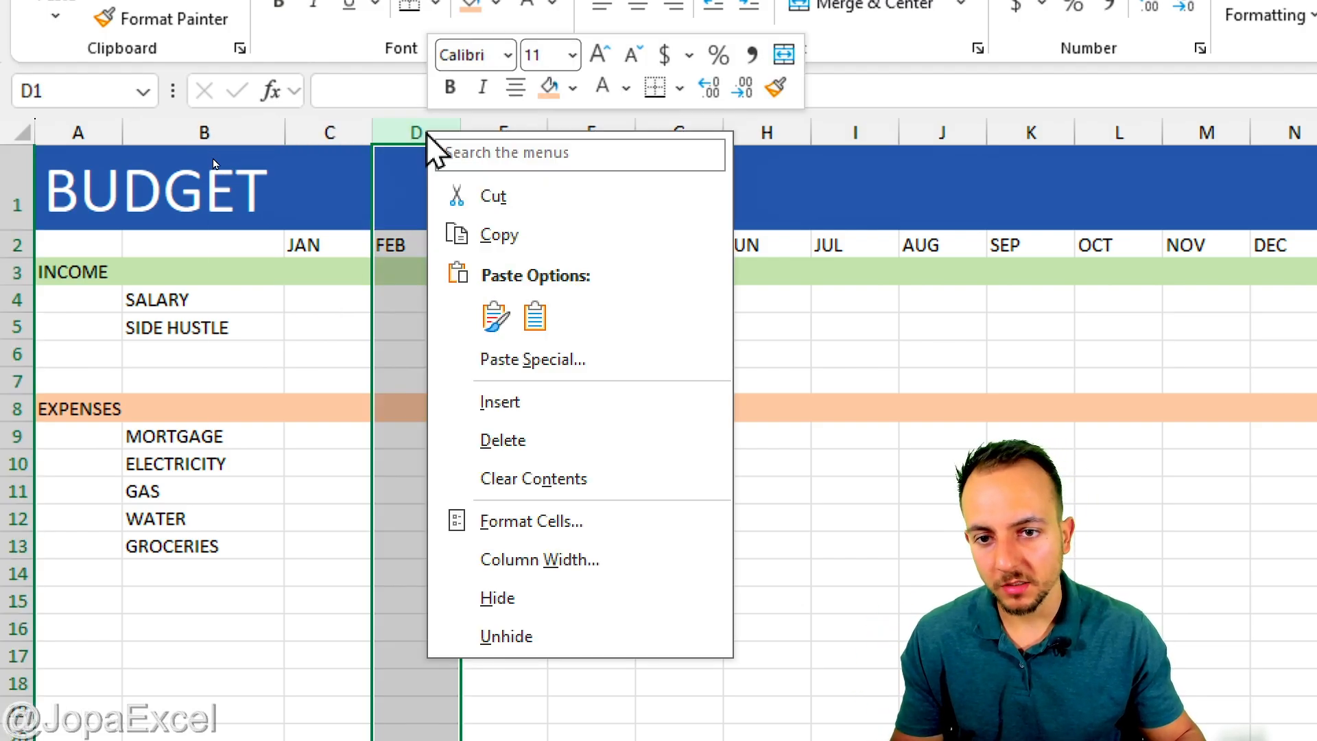
click(559, 404)
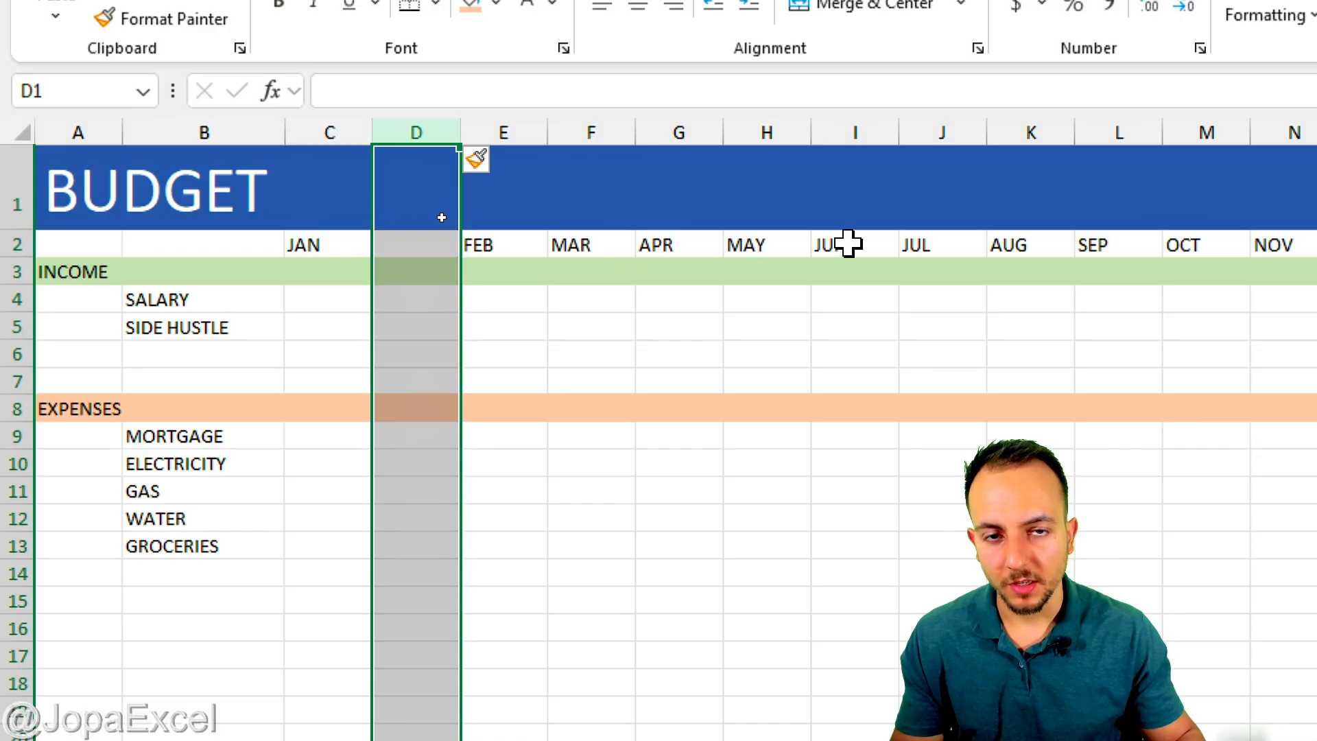
click(385, 241)
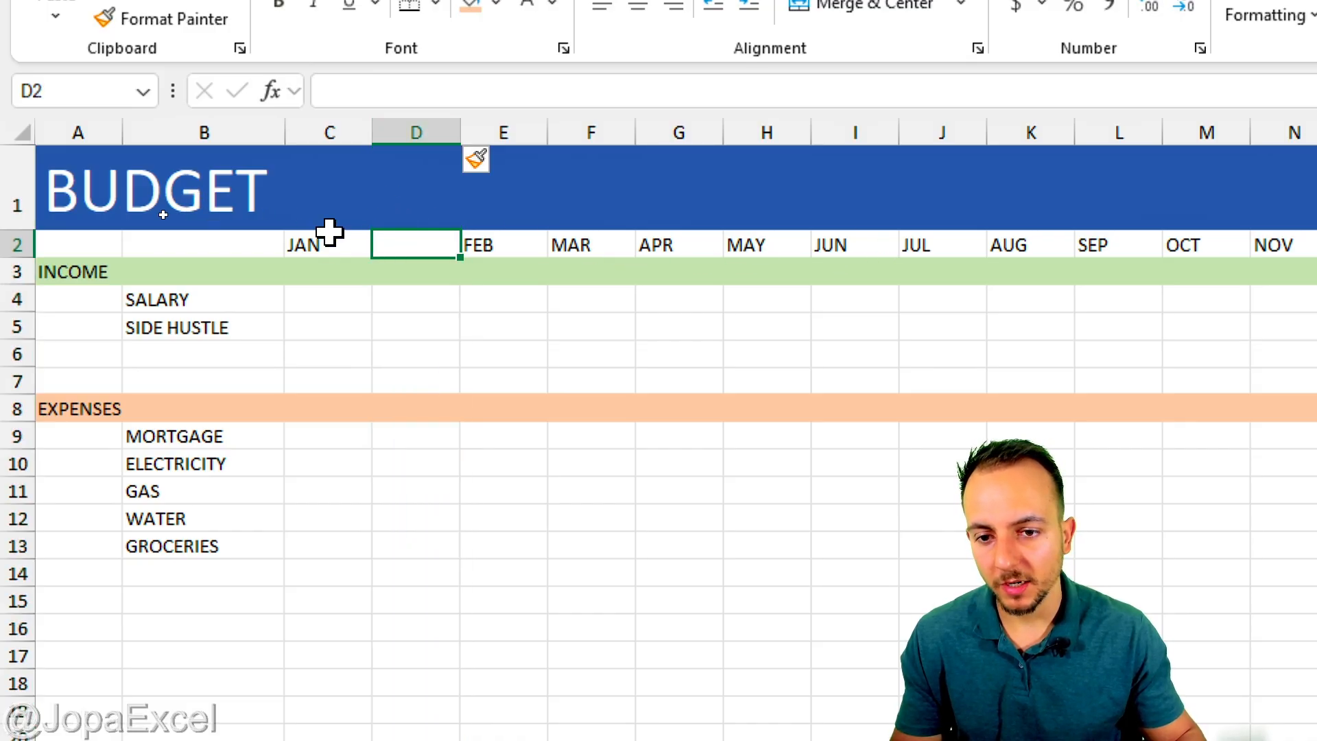
click(305, 244)
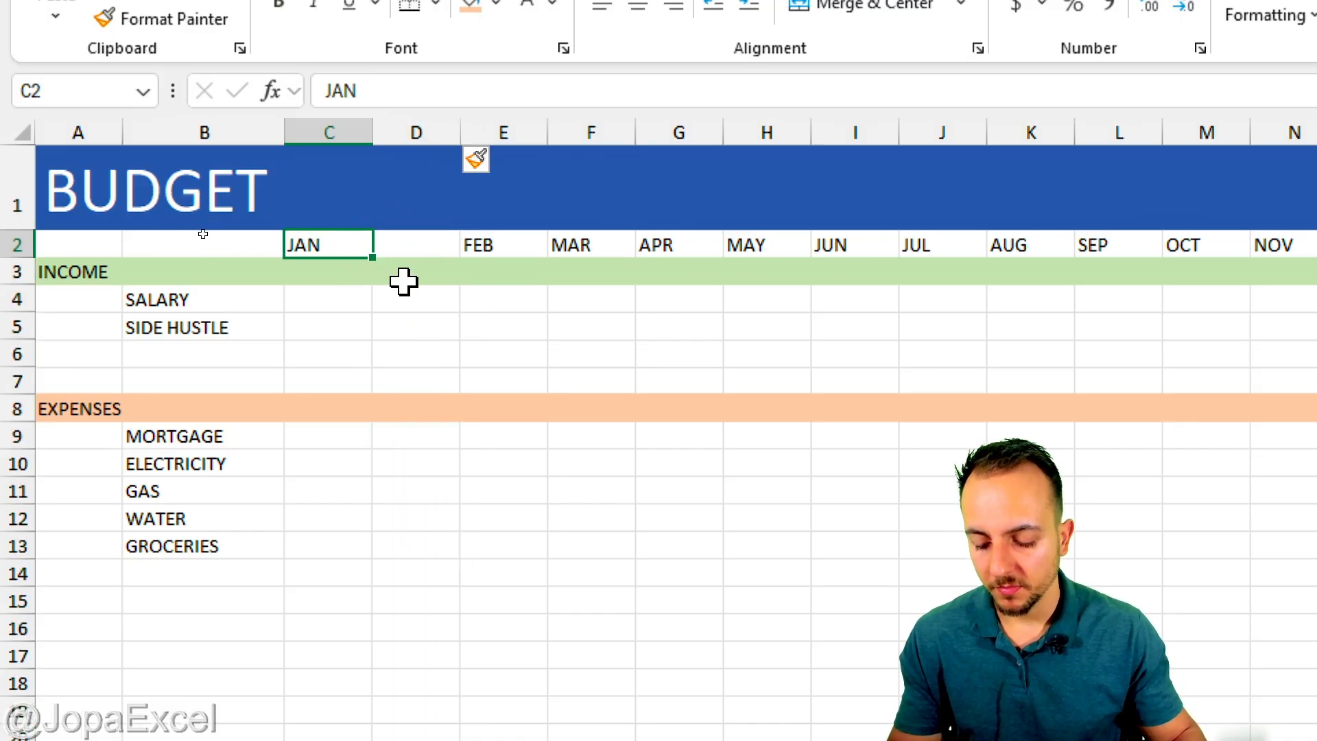
mouse_move(379, 244)
mouse_down()
mouse_move(313, 211)
mouse_move(370, 226)
mouse_up()
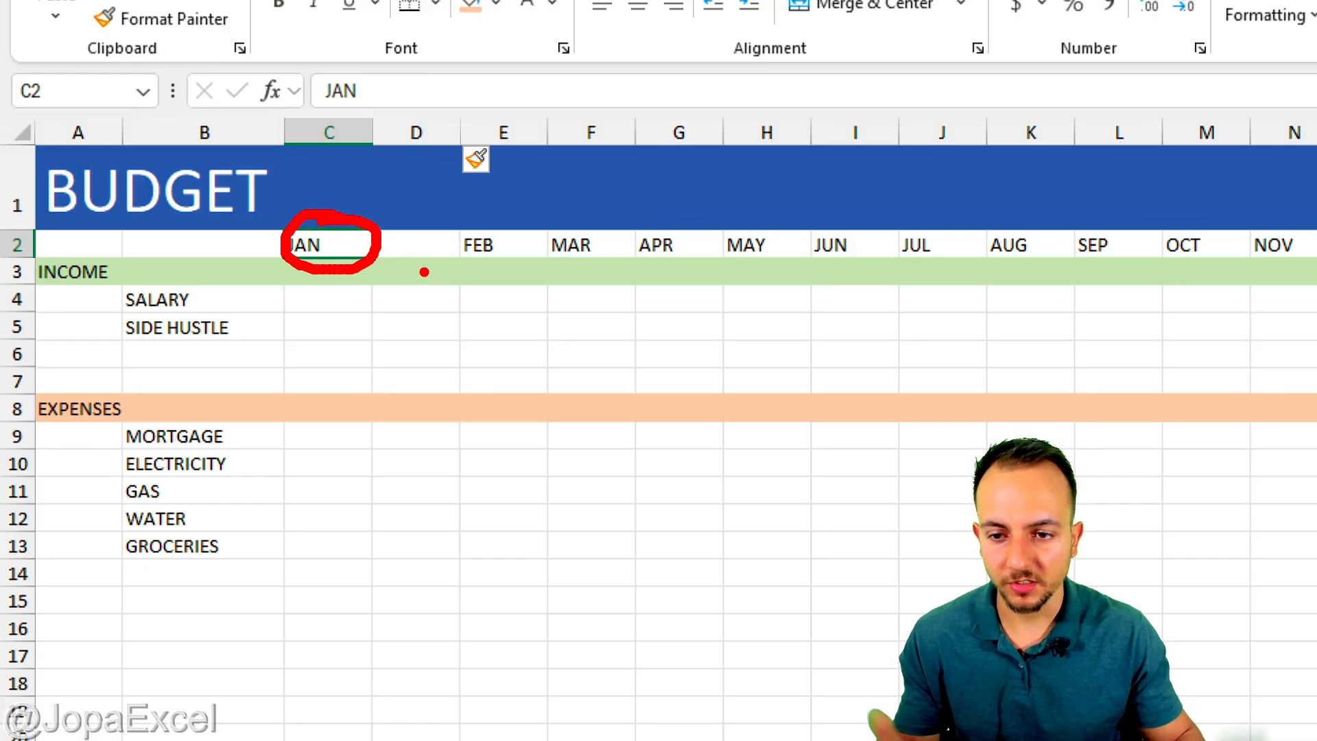
key(Escape)
key(ctrl+t)
key(Escape)
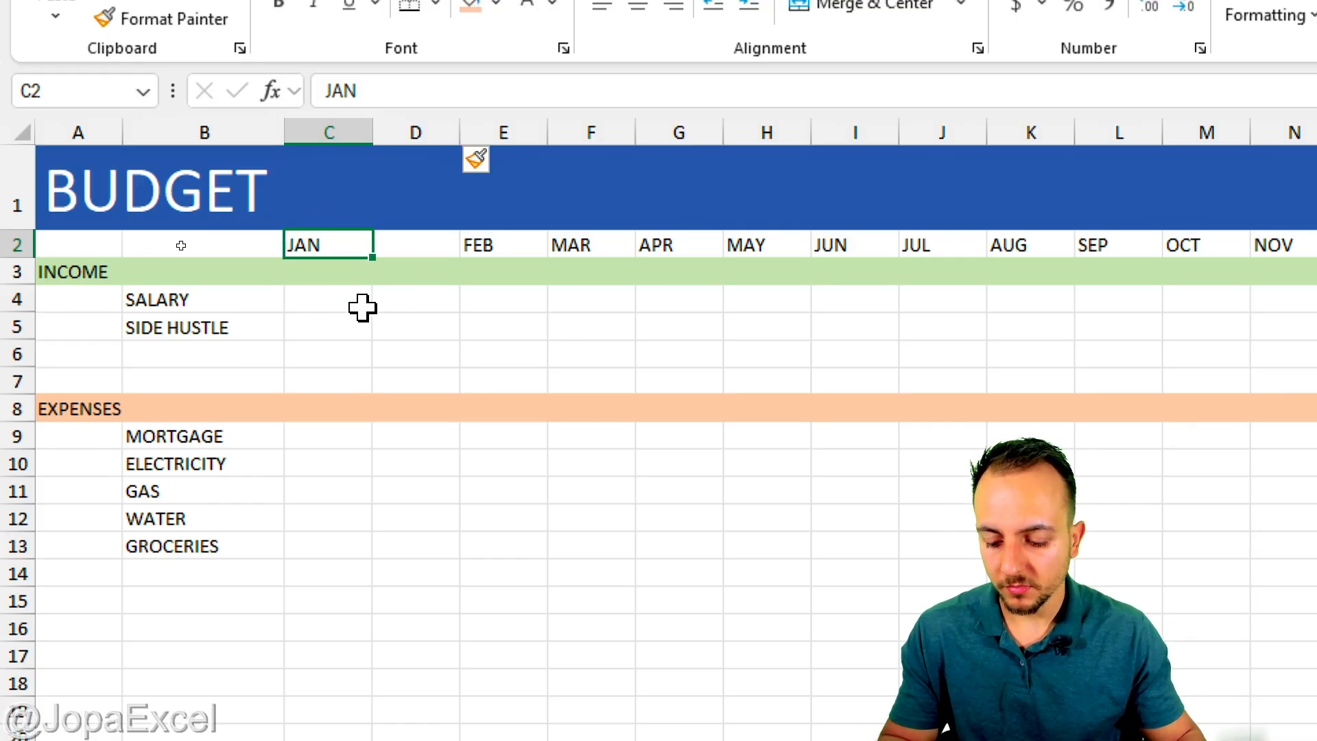
key(ctrl+2)
key(t)
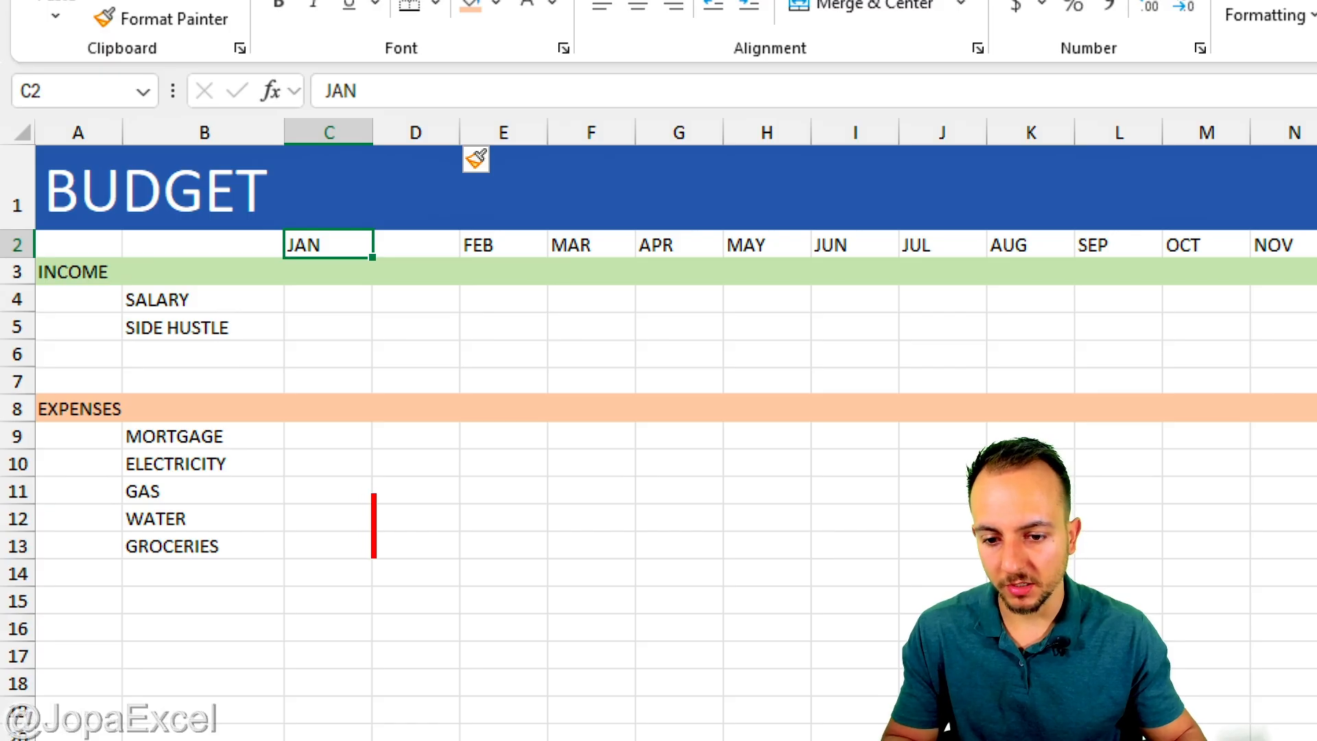
text(CTRL C)
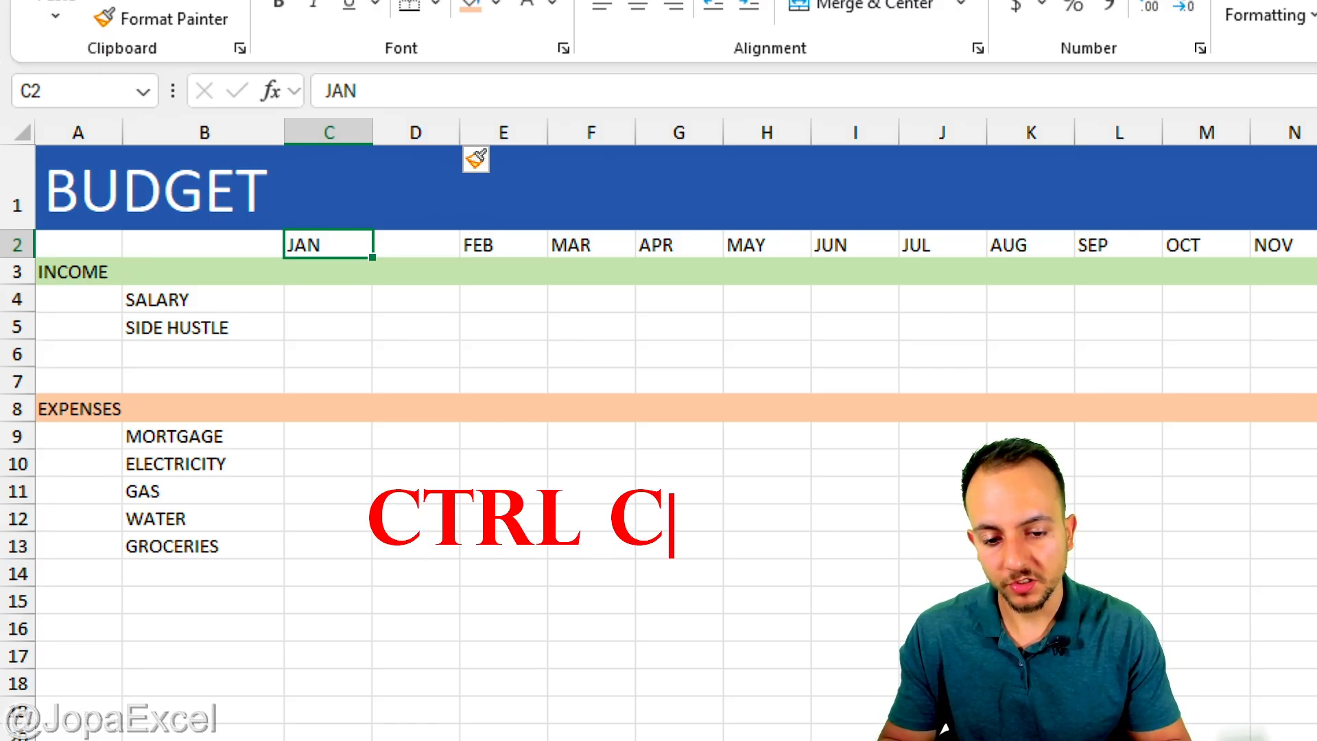
key(Return)
text(CTRL V)
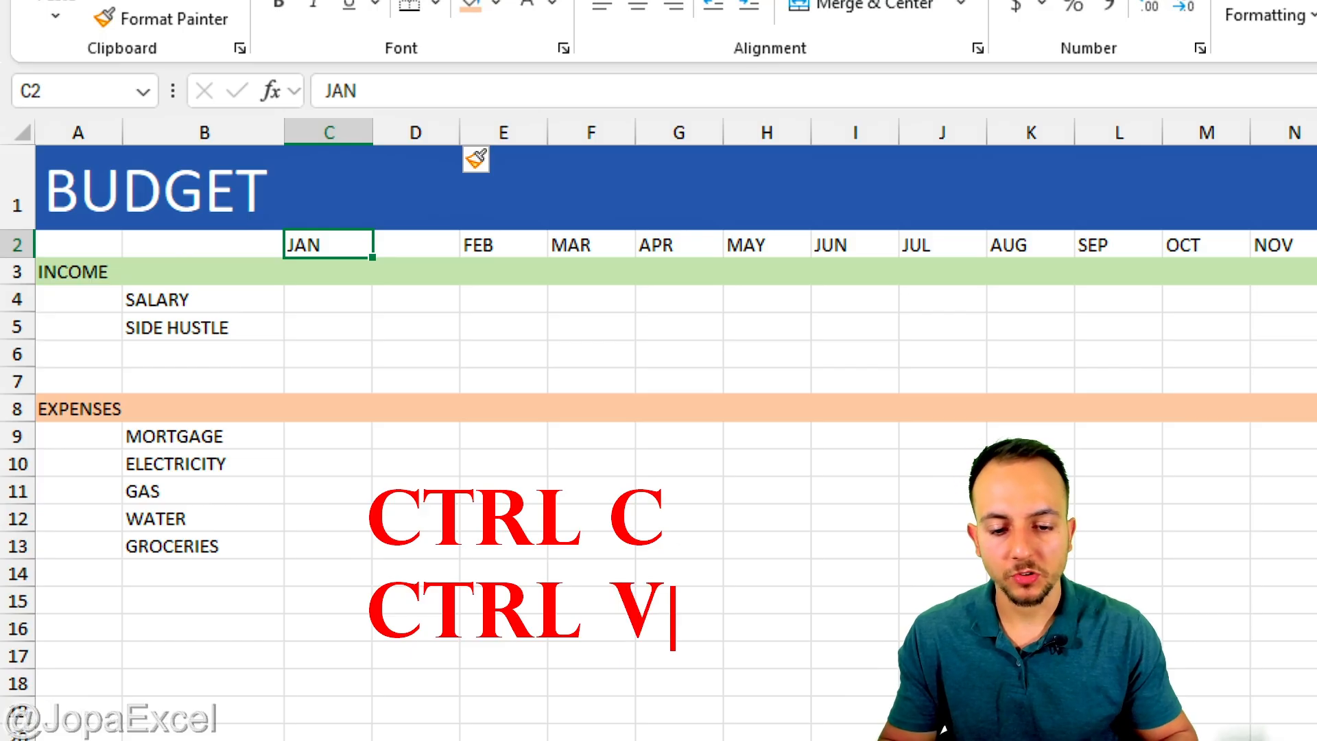
key(Escape)
key(Escape)
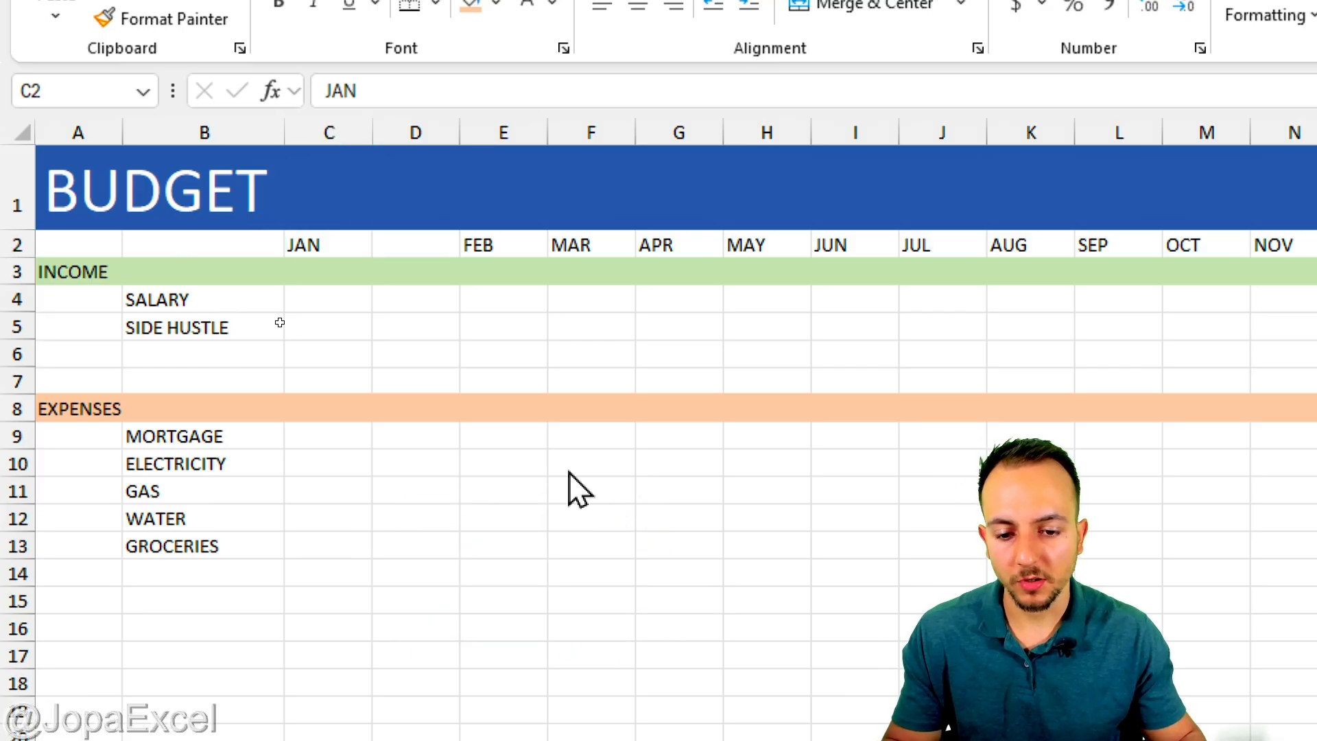
Copy the JAN heading from cell C2 into the empty cell D2
key(ctrl+c)
click(417, 250)
key(ctrl+v)
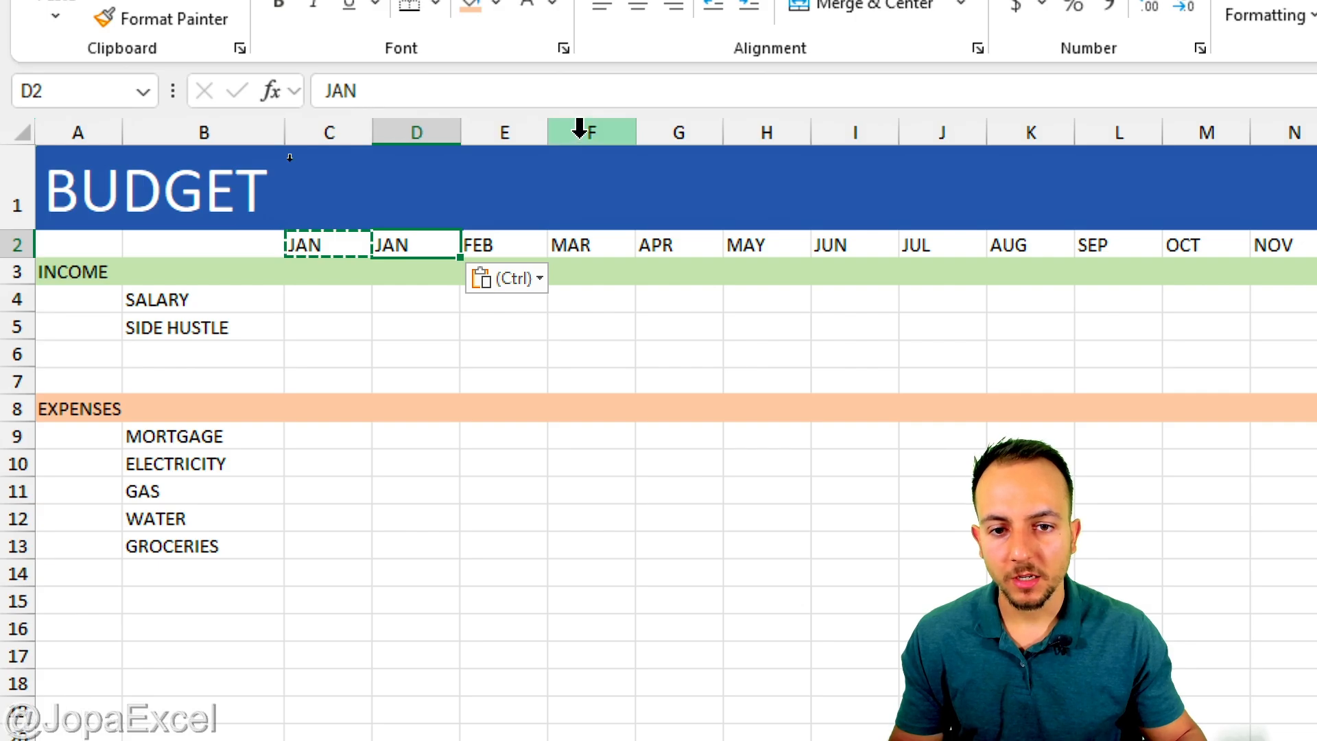
Insert an empty column between FEB and MAR, and copy the FEB heading into cell F2
click(580, 131)
right_click(580, 130)
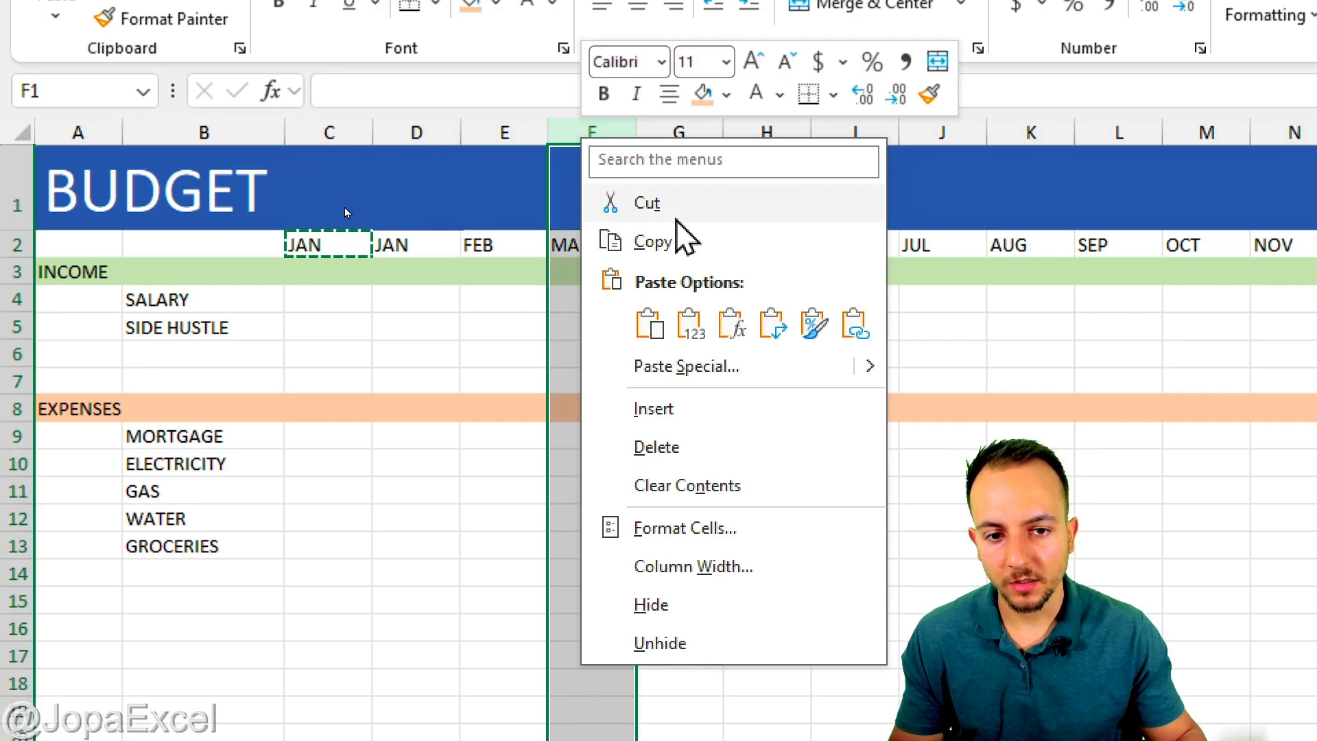
click(680, 396)
click(609, 247)
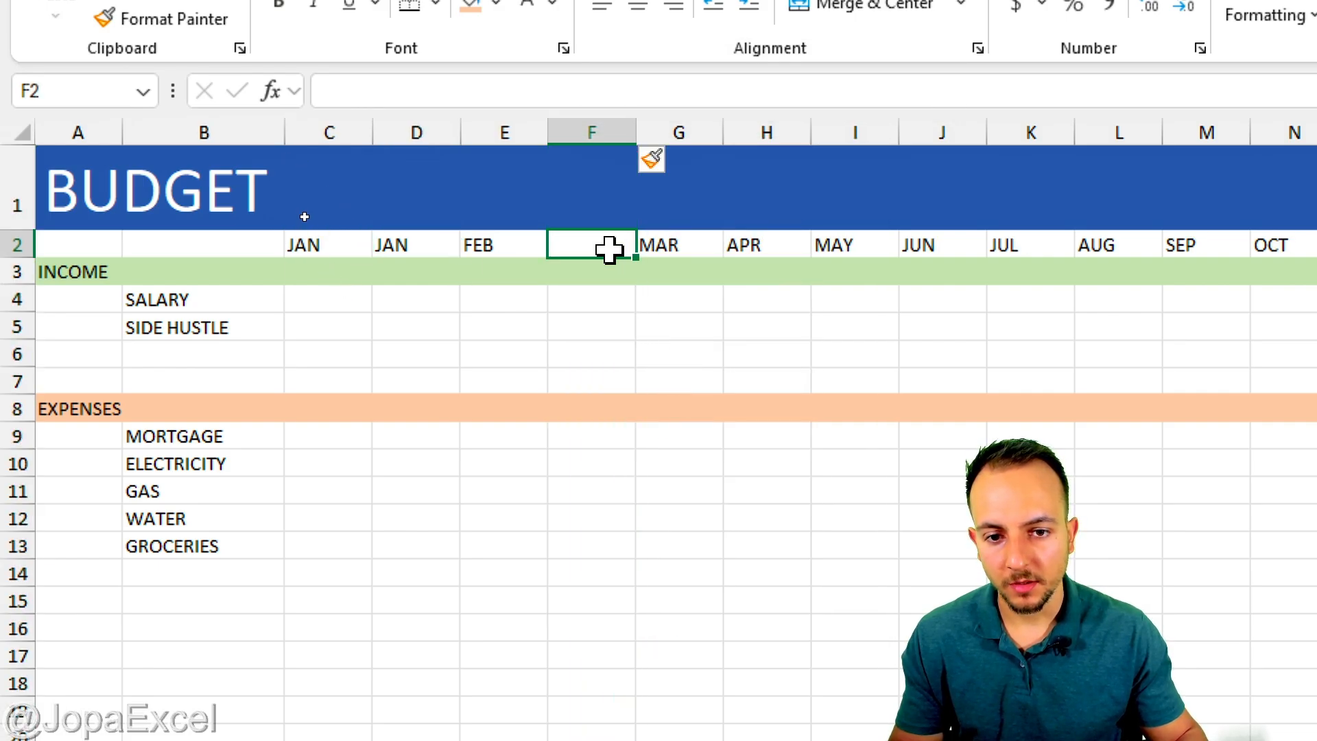
click(535, 245)
key(ctrl+c)
click(588, 240)
key(ctrl+v)
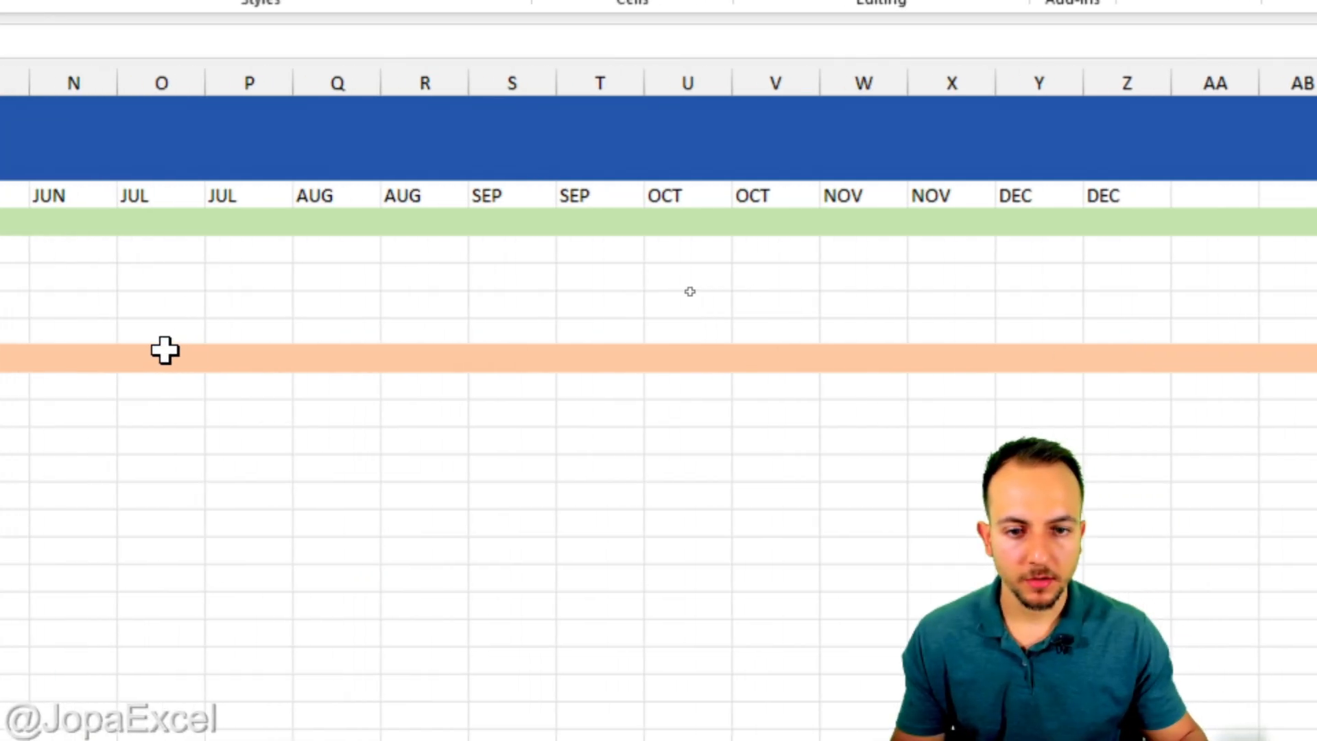
scroll(165, 350, left, 10)
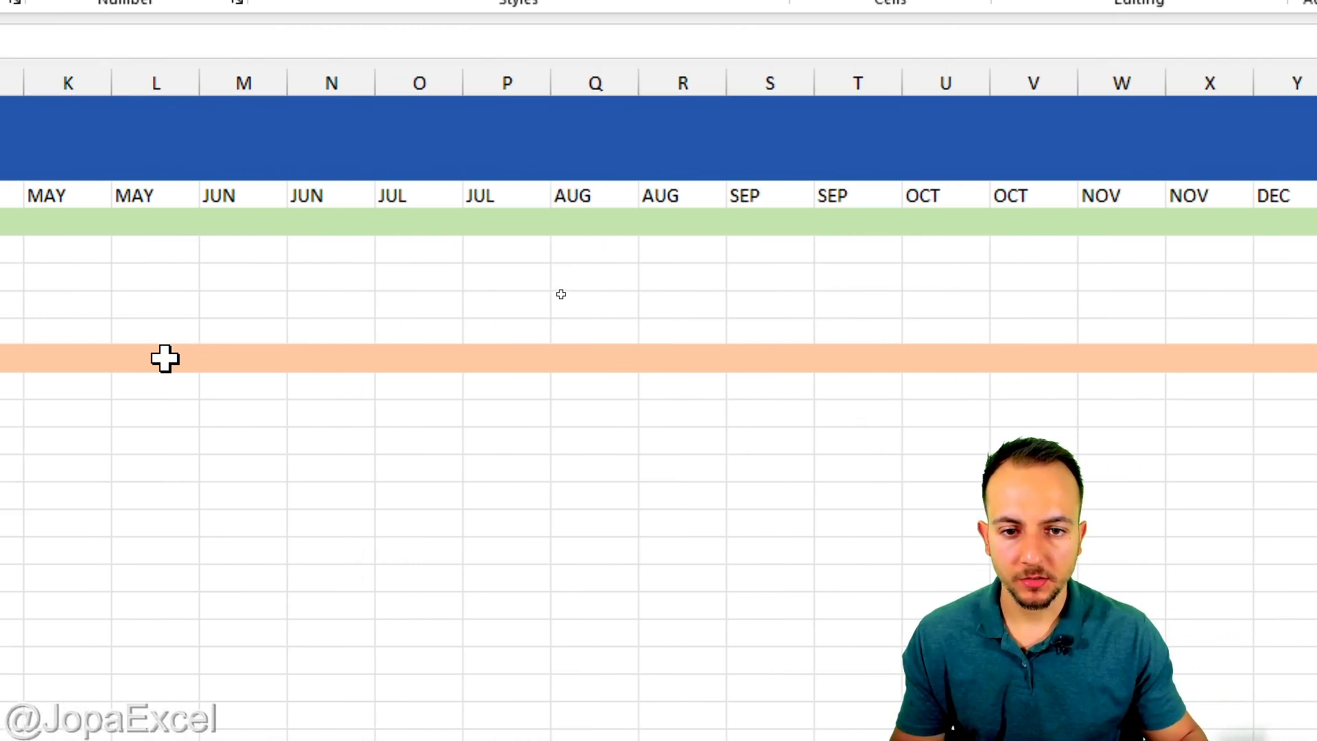
scroll(159, 331, left, 4)
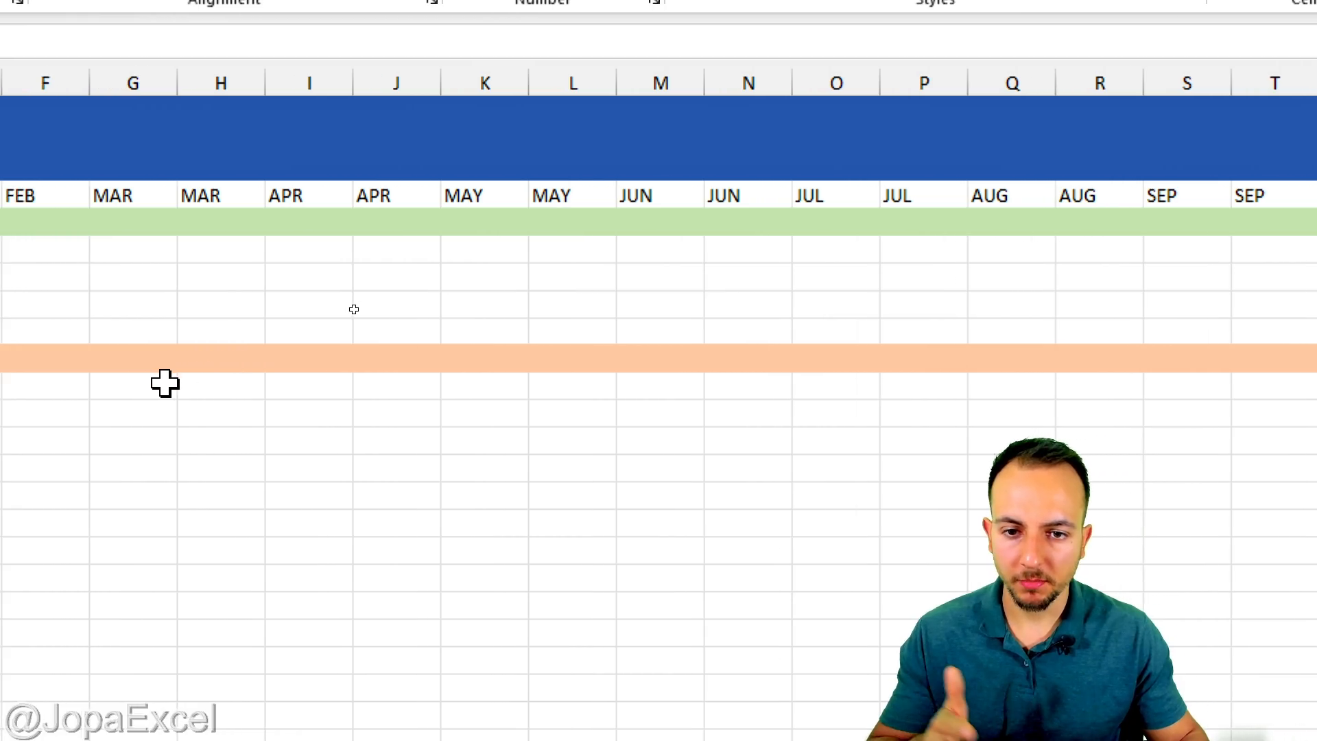
scroll(165, 389, left, 4)
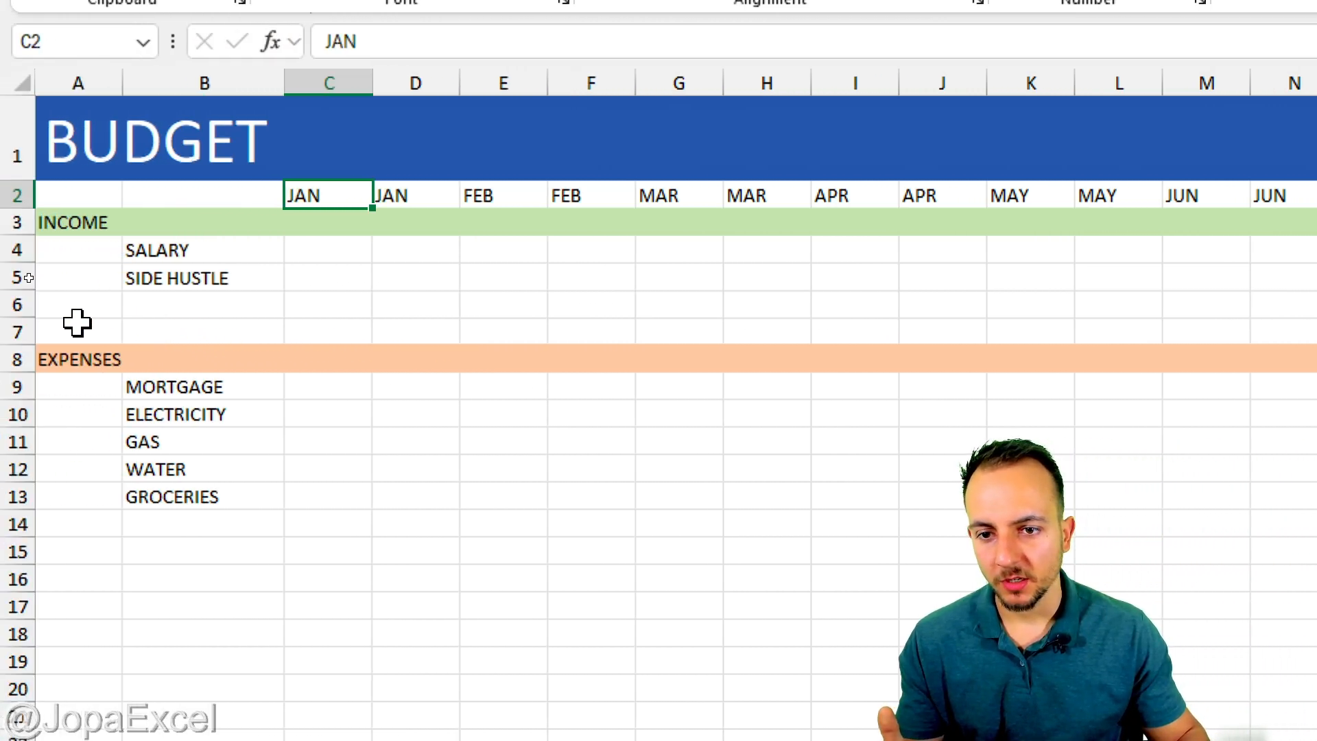
drag(341, 194, 429, 184)
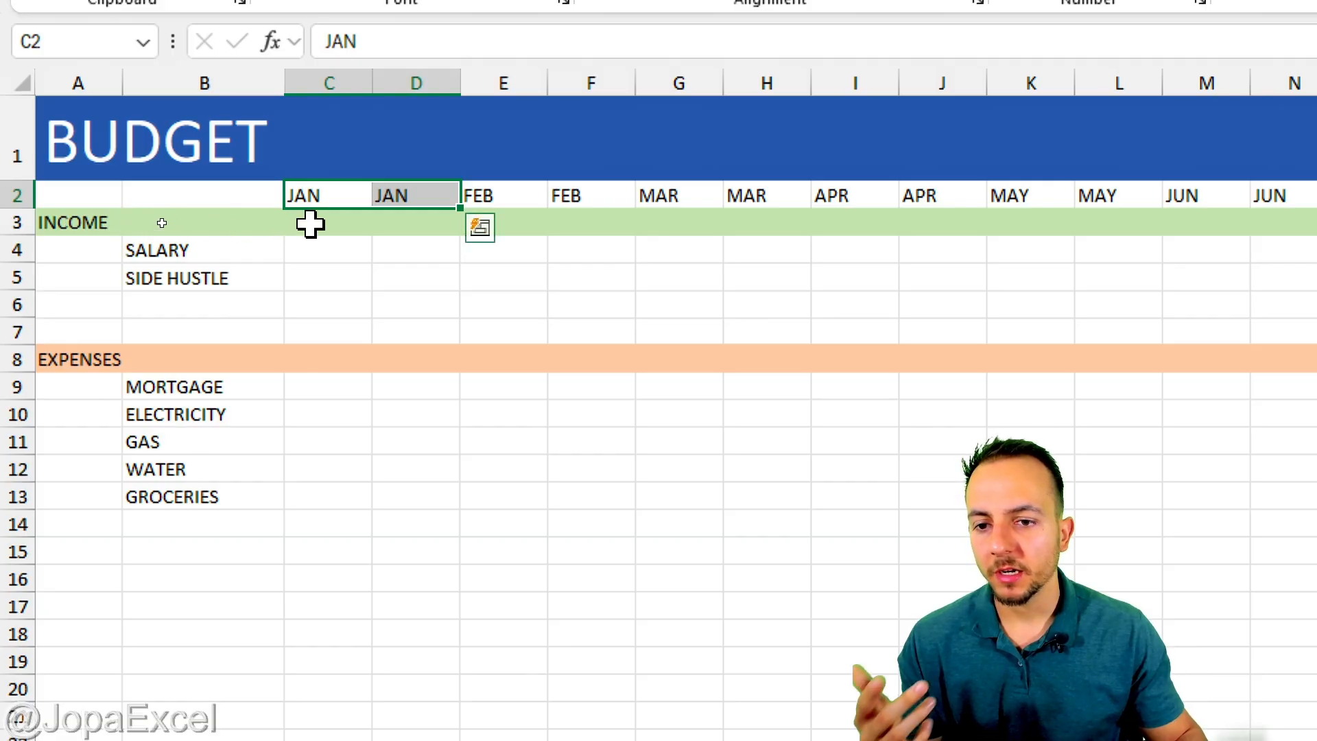
click(325, 83)
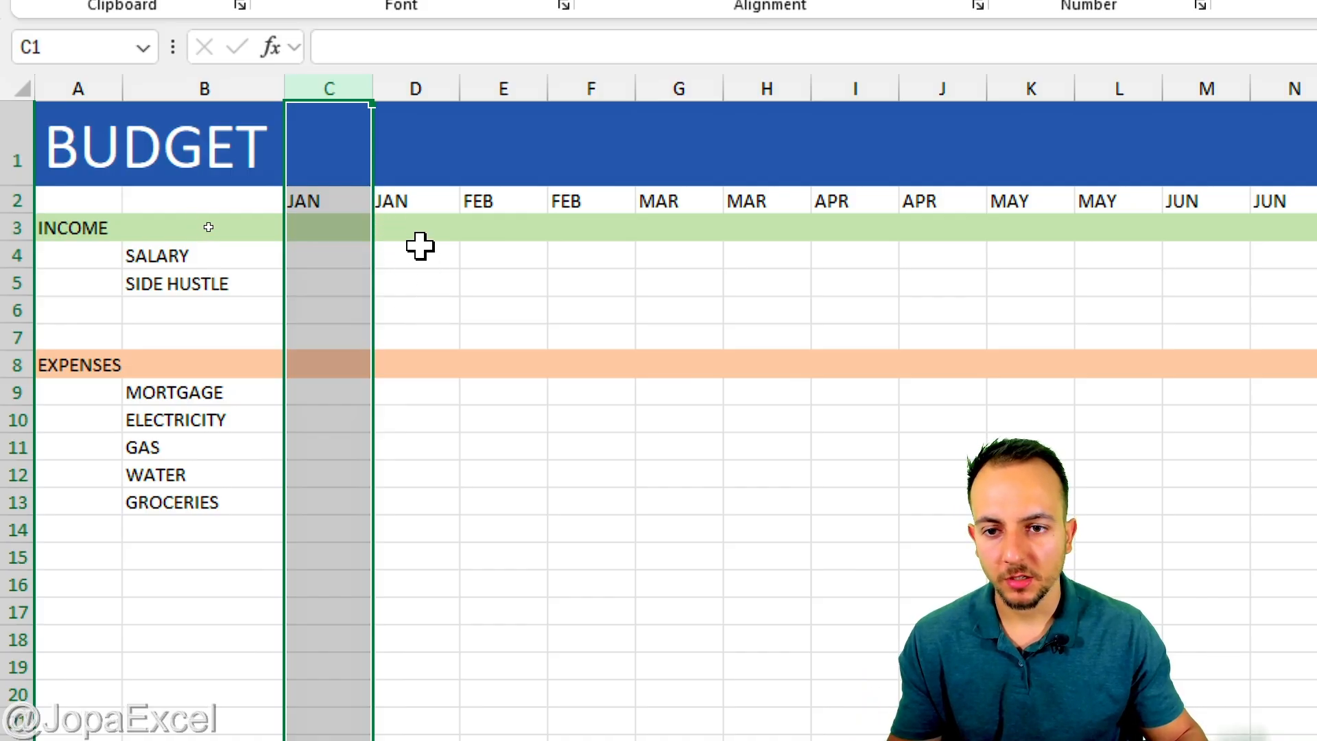
click(427, 92)
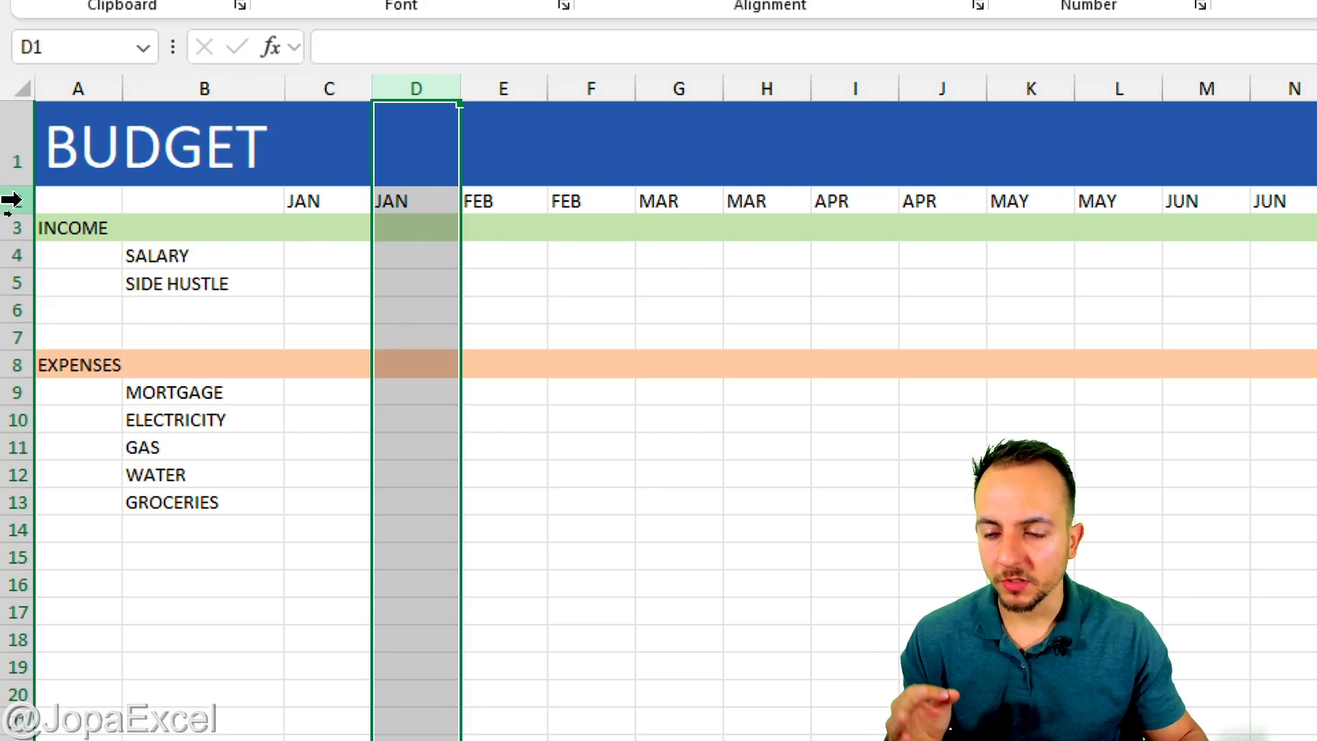
Insert a new row directly above the row of month headings
click(11, 200)
right_click(11, 200)
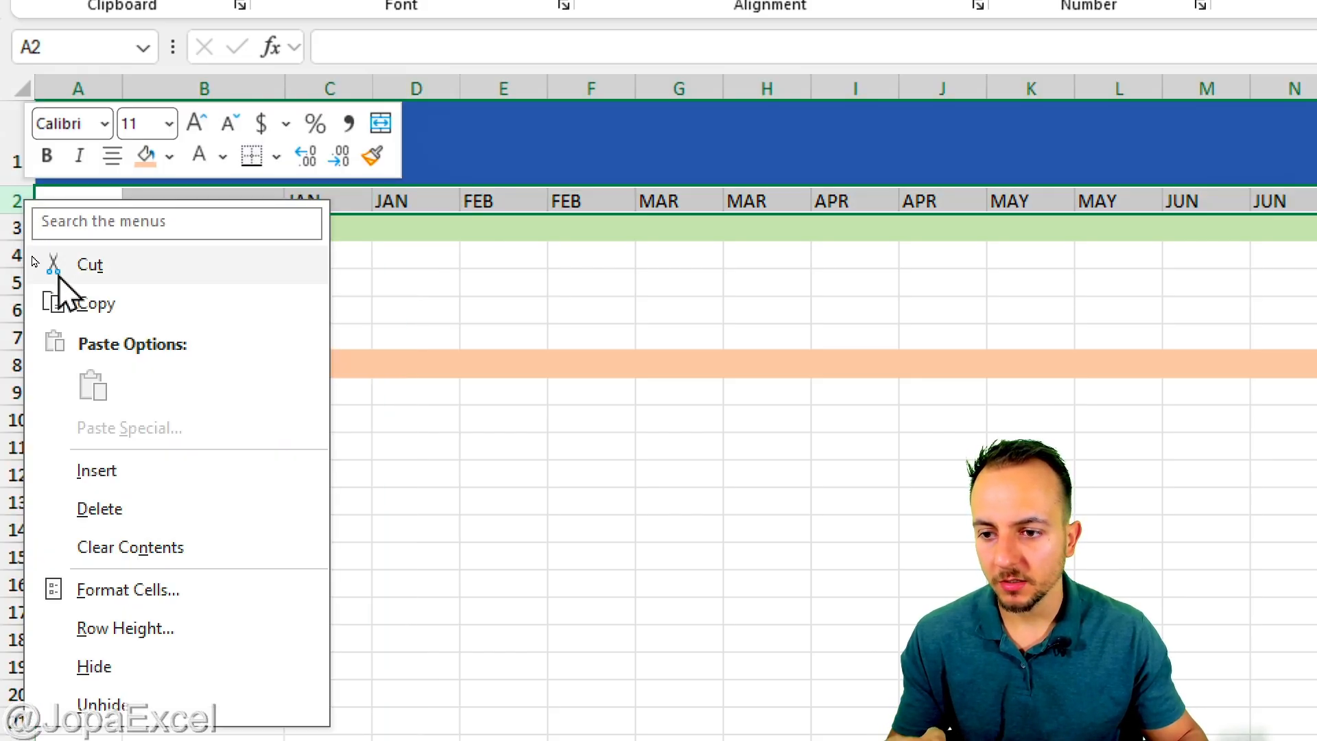
click(141, 465)
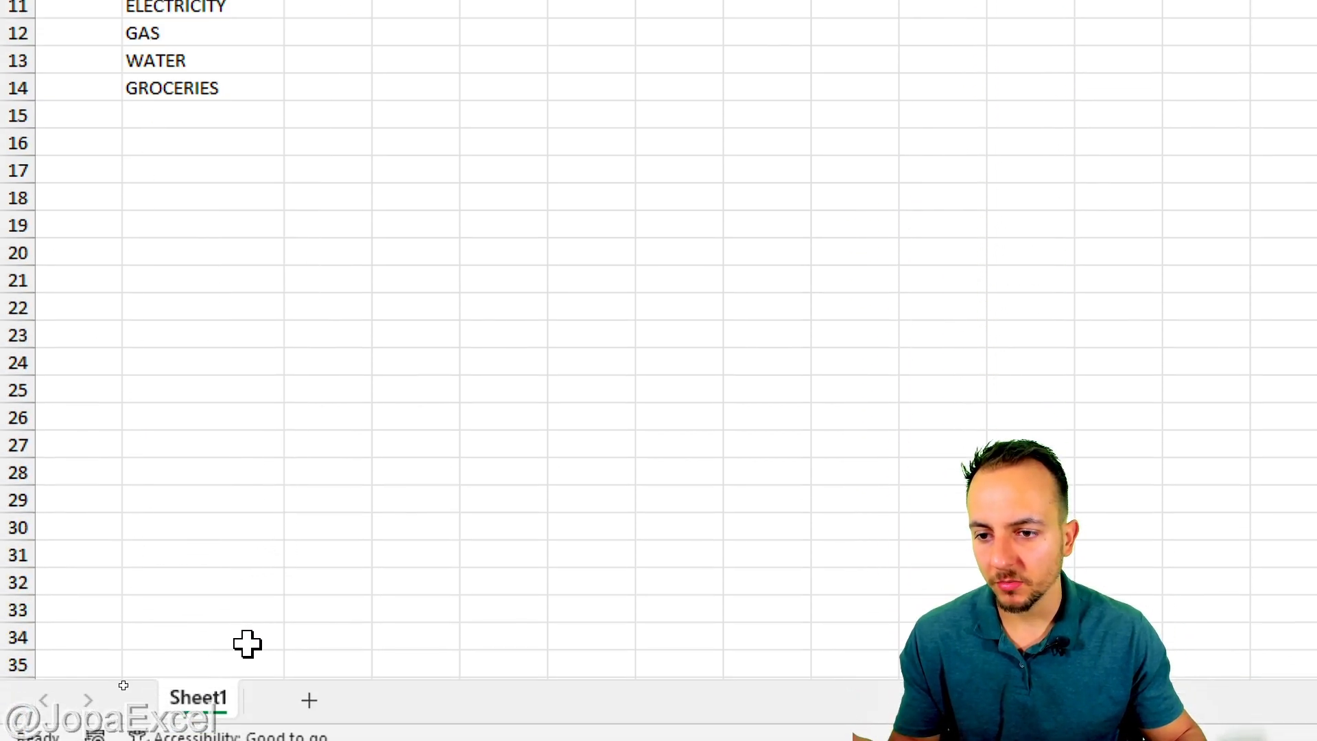
Copy the blank row 20 and paste it over row 2 to clear the inherited blue title formatting
click(15, 254)
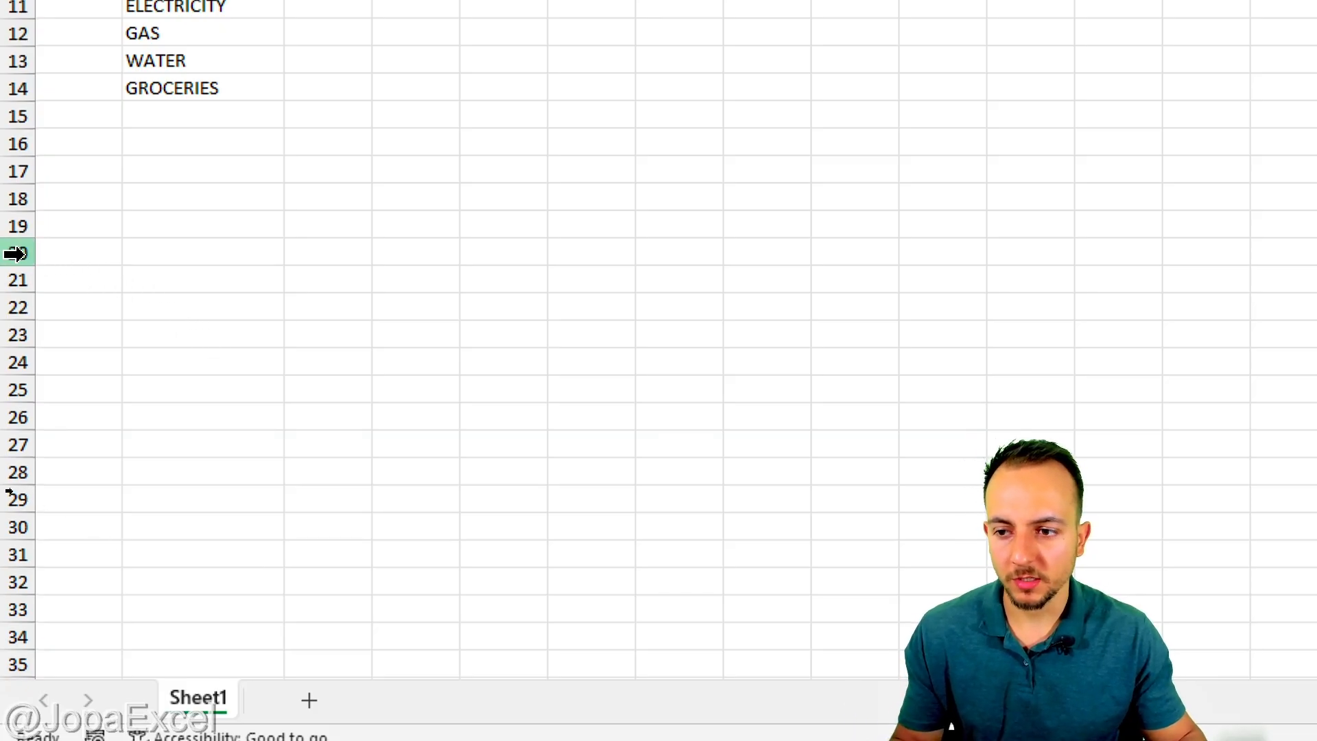
right_click(15, 254)
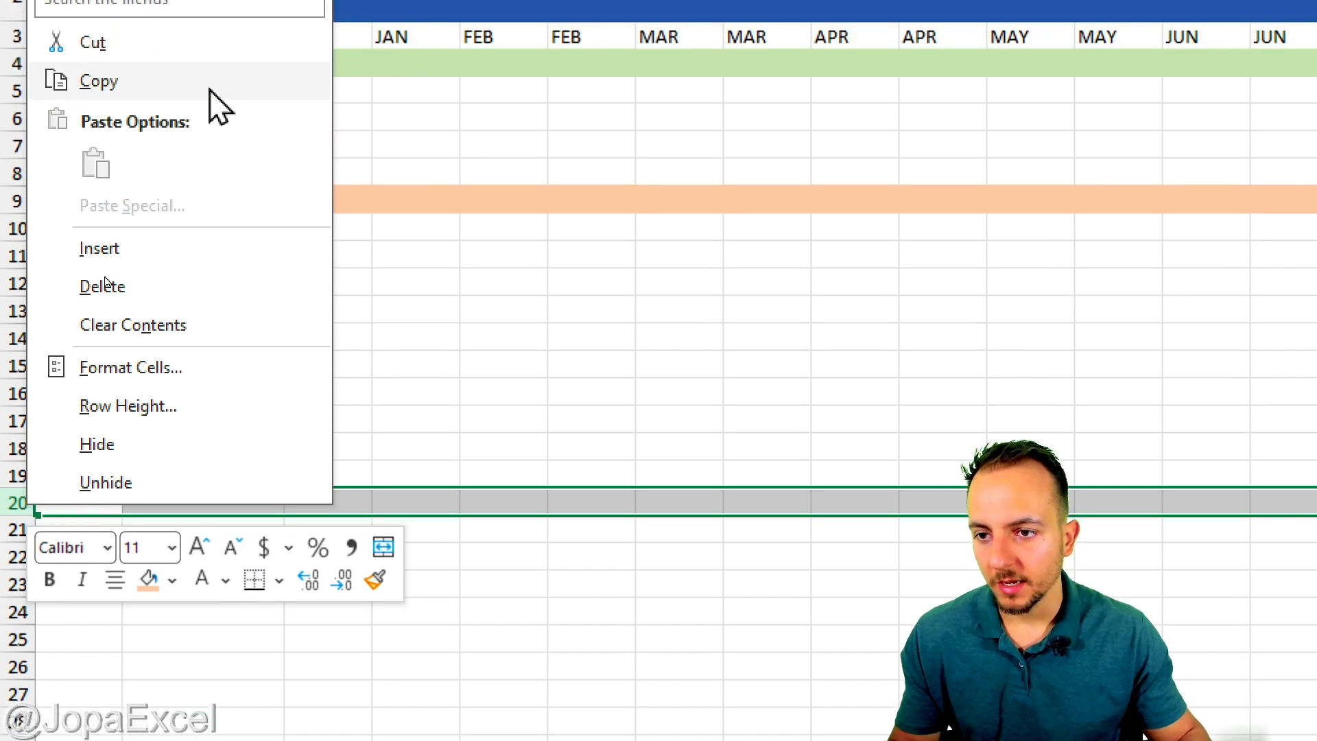
click(176, 80)
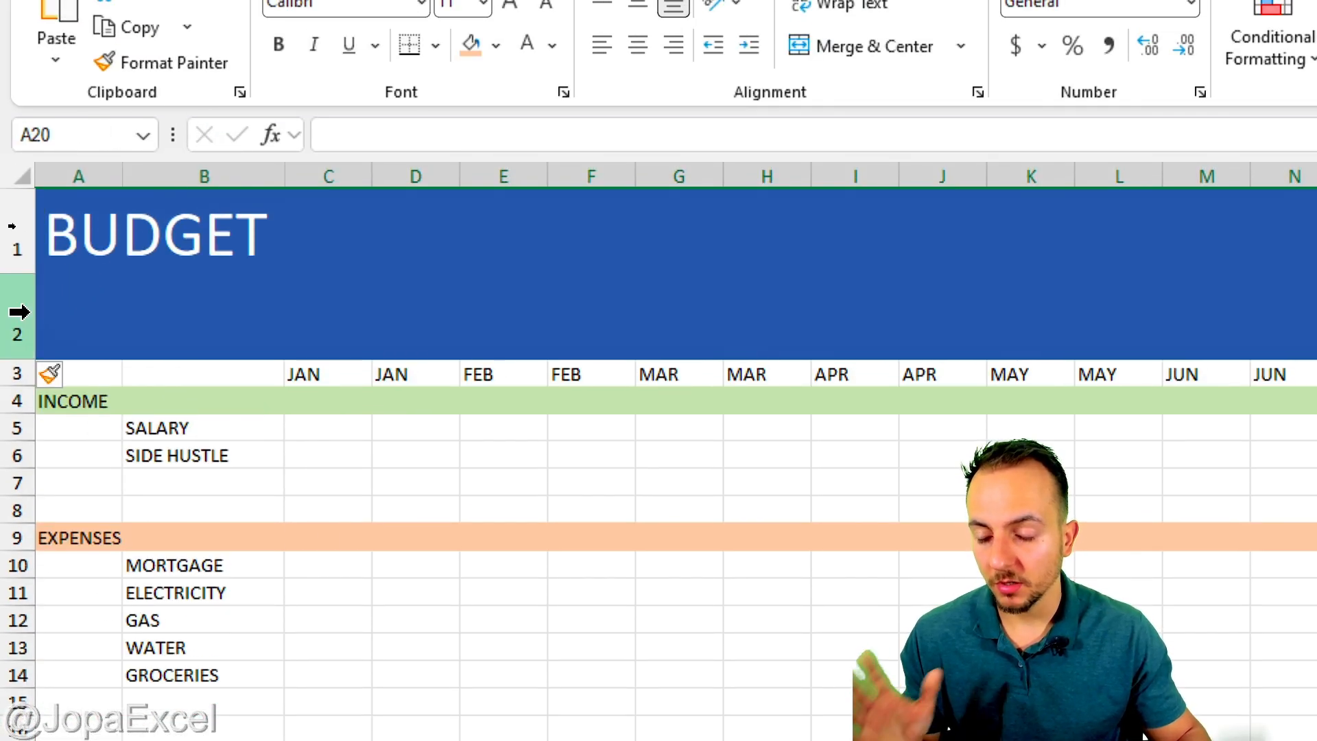
click(19, 312)
right_click(21, 314)
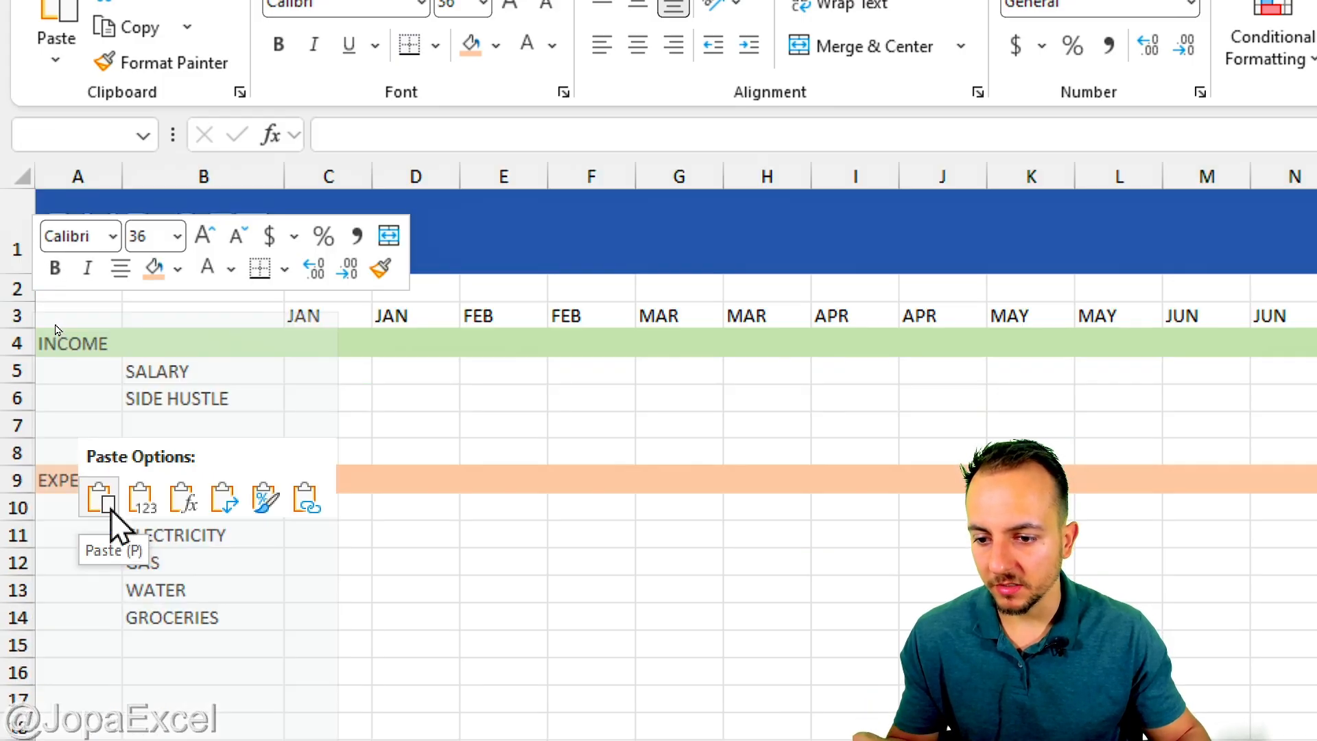
click(101, 501)
click(561, 641)
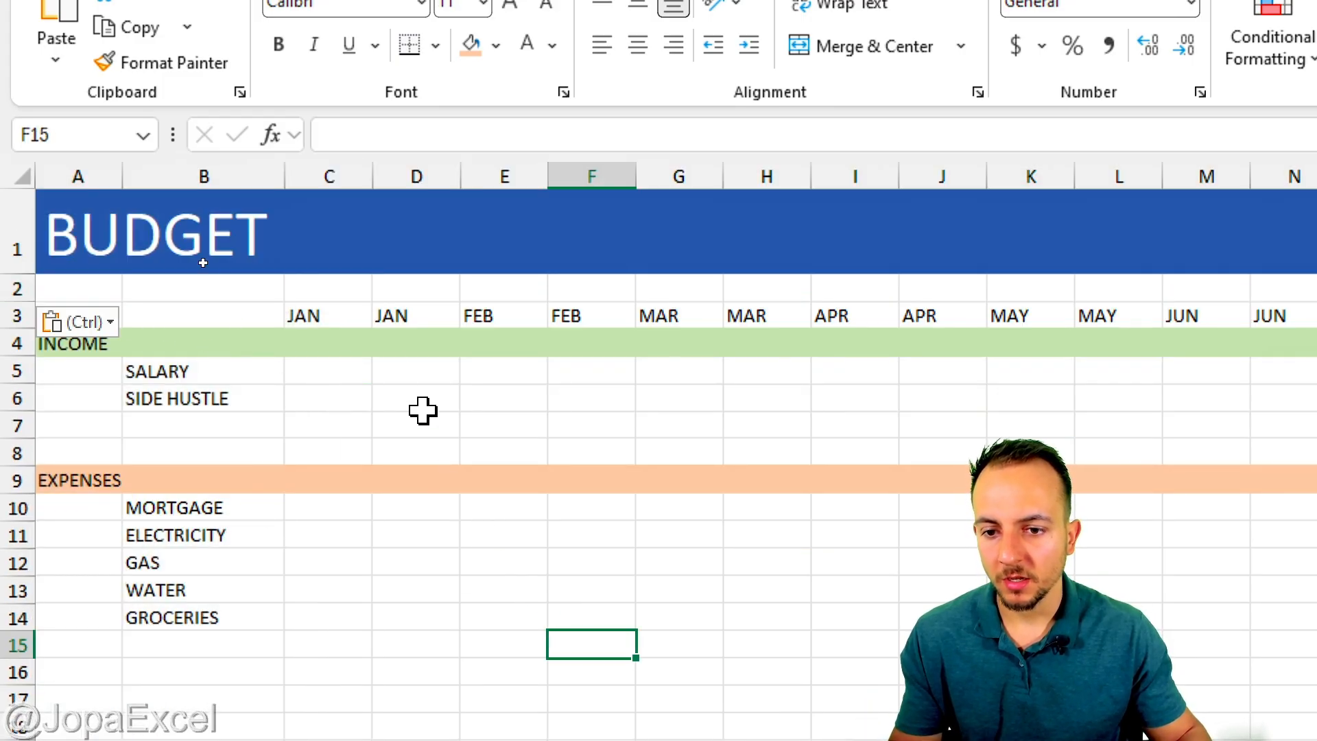
Add a BUDGET heading in C2 and an ACTUAL heading in D2, above the two JAN headings
click(353, 288)
click(352, 177)
click(352, 292)
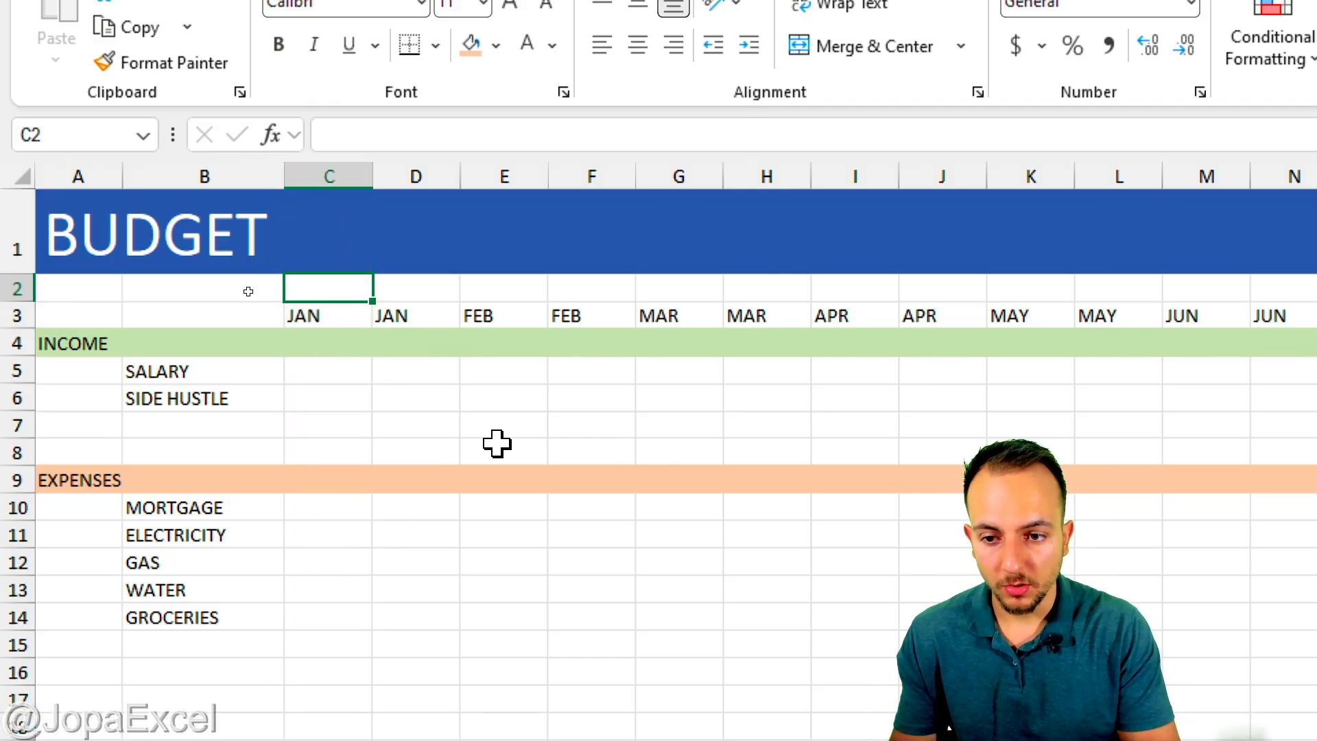
text(BUDGET)
key(Return)
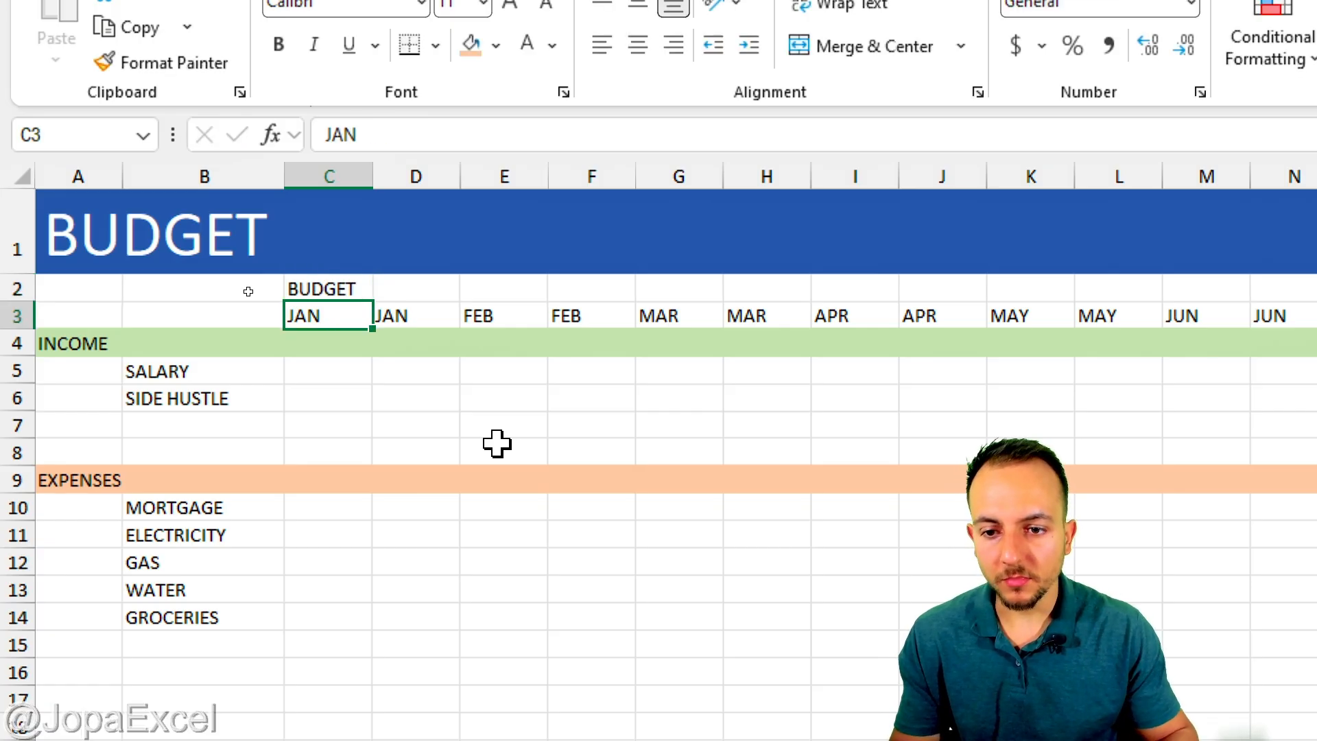
click(422, 288)
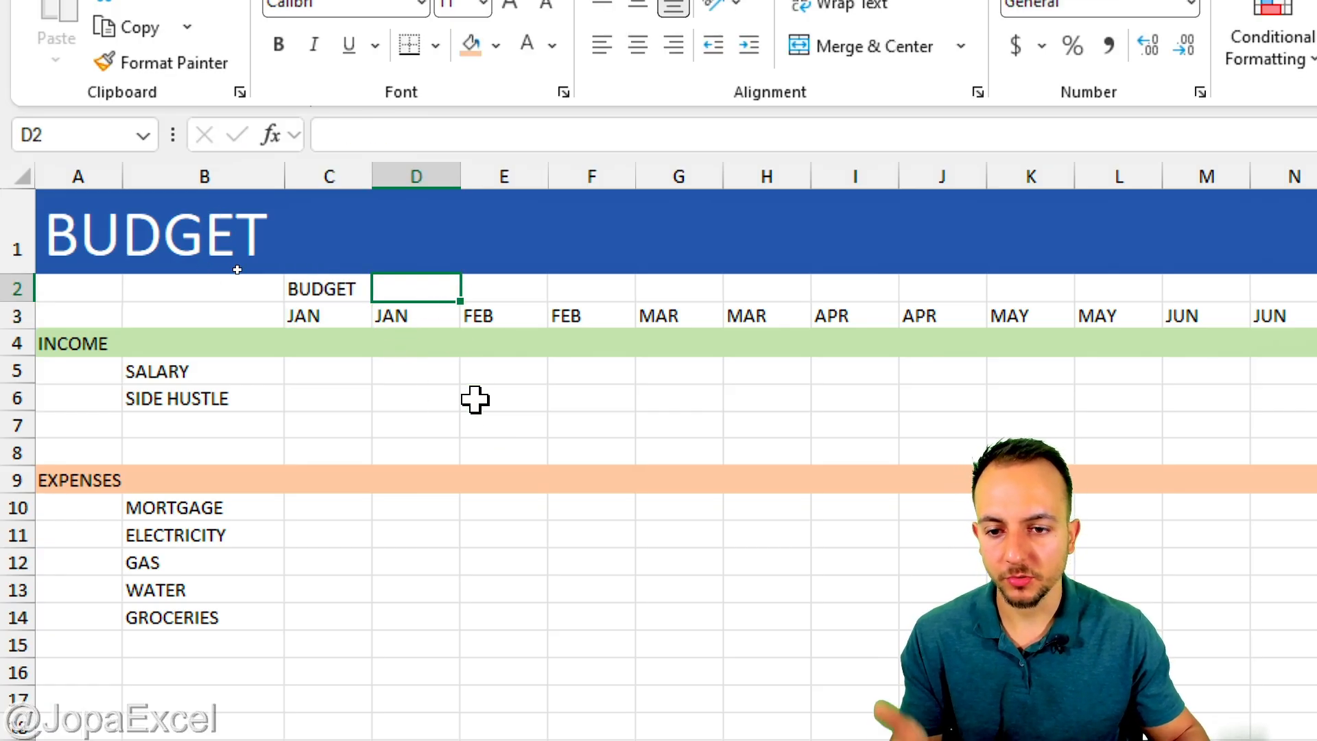
text(ACTUAL)
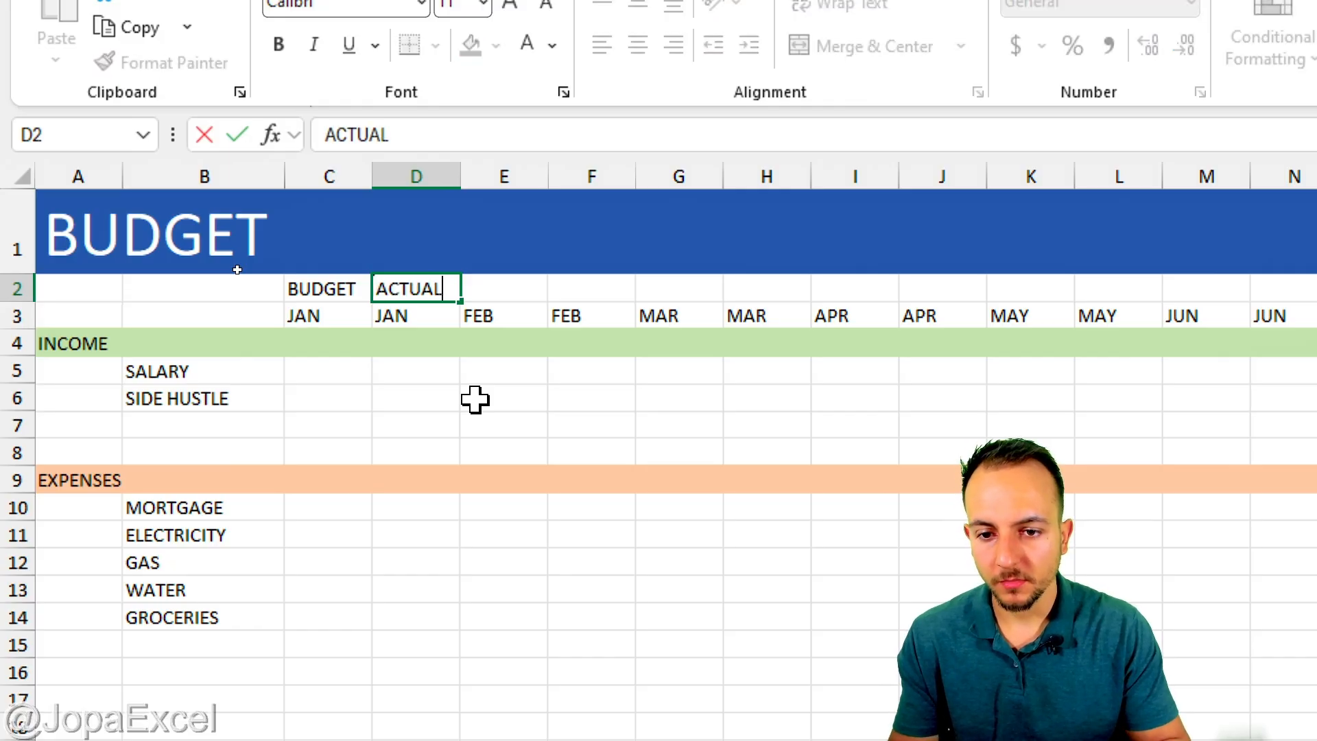
key(Return)
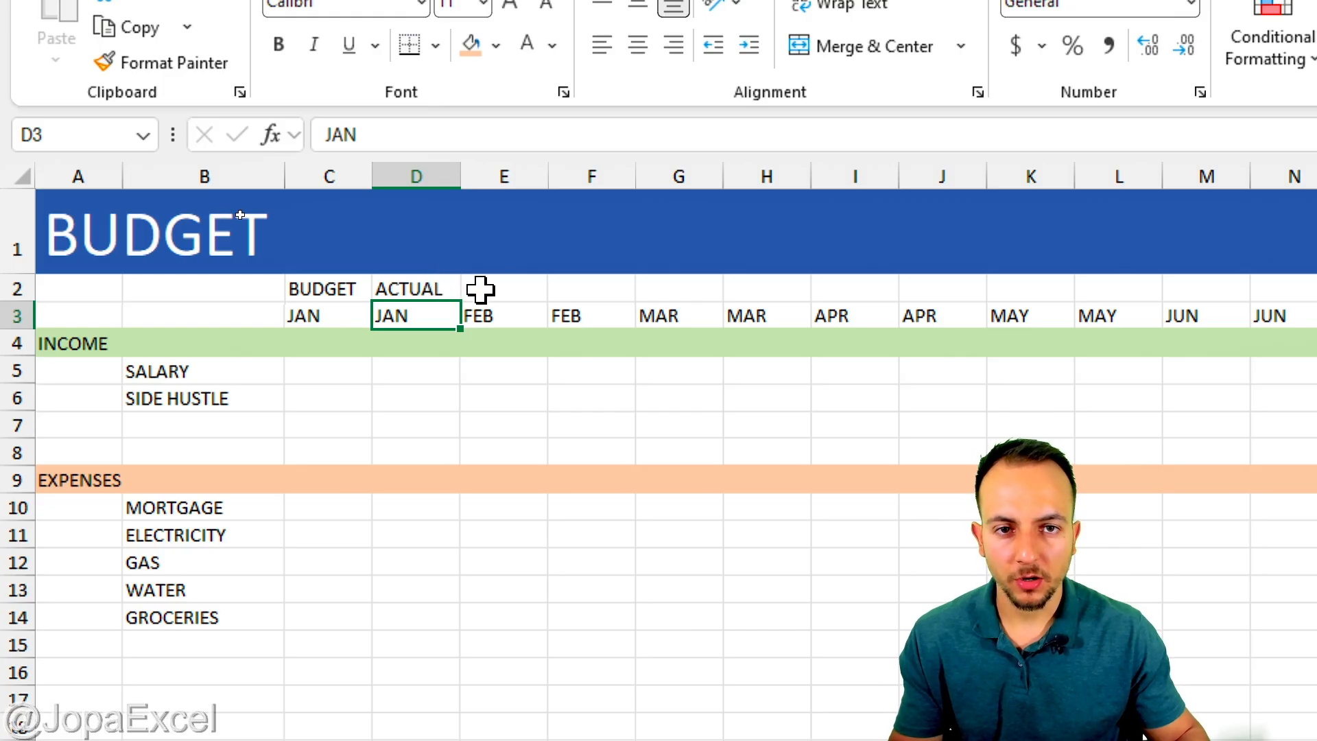
Fill the BUDGET and ACTUAL heading pair from C2:D2 across row 2 through the last DEC column, Z
drag(346, 295, 430, 302)
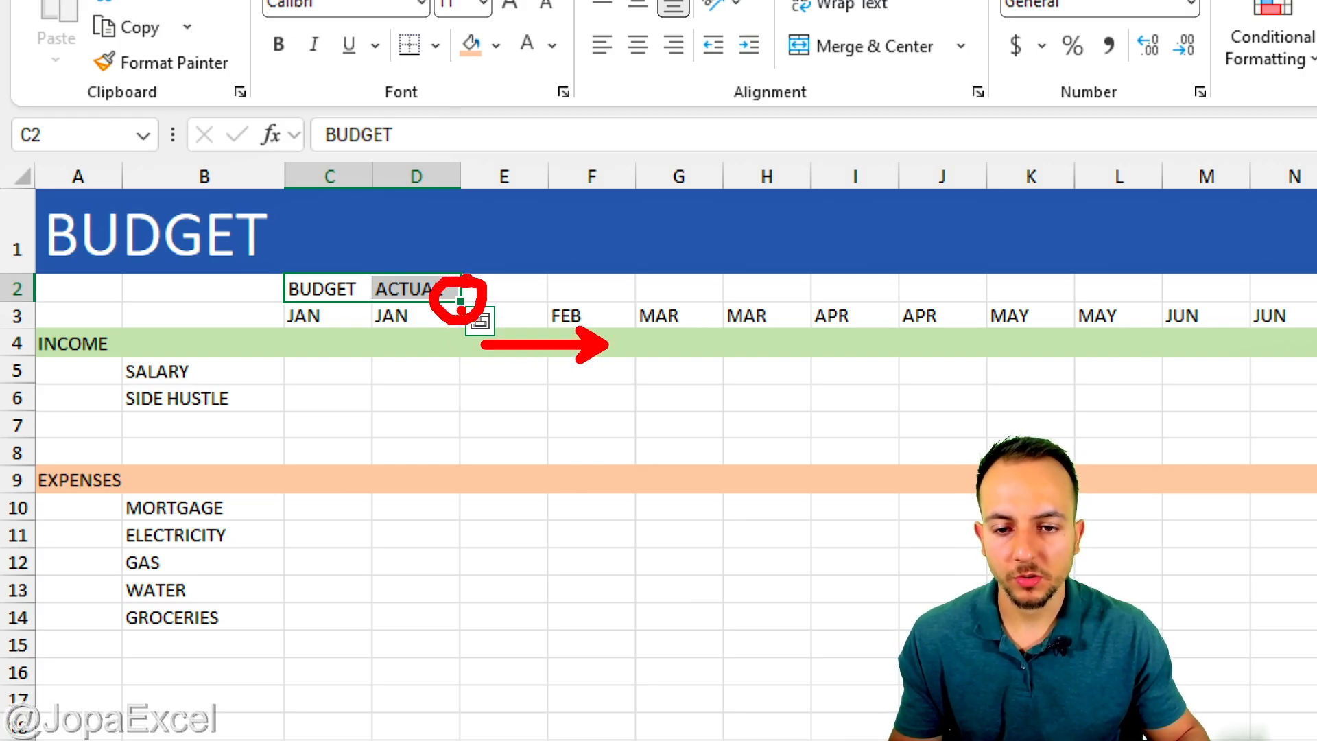
mouse_move(461, 302)
mouse_down()
mouse_move(1176, 318)
mouse_move(1155, 330)
mouse_move(1170, 343)
mouse_move(1063, 319)
mouse_up()
click(1058, 419)
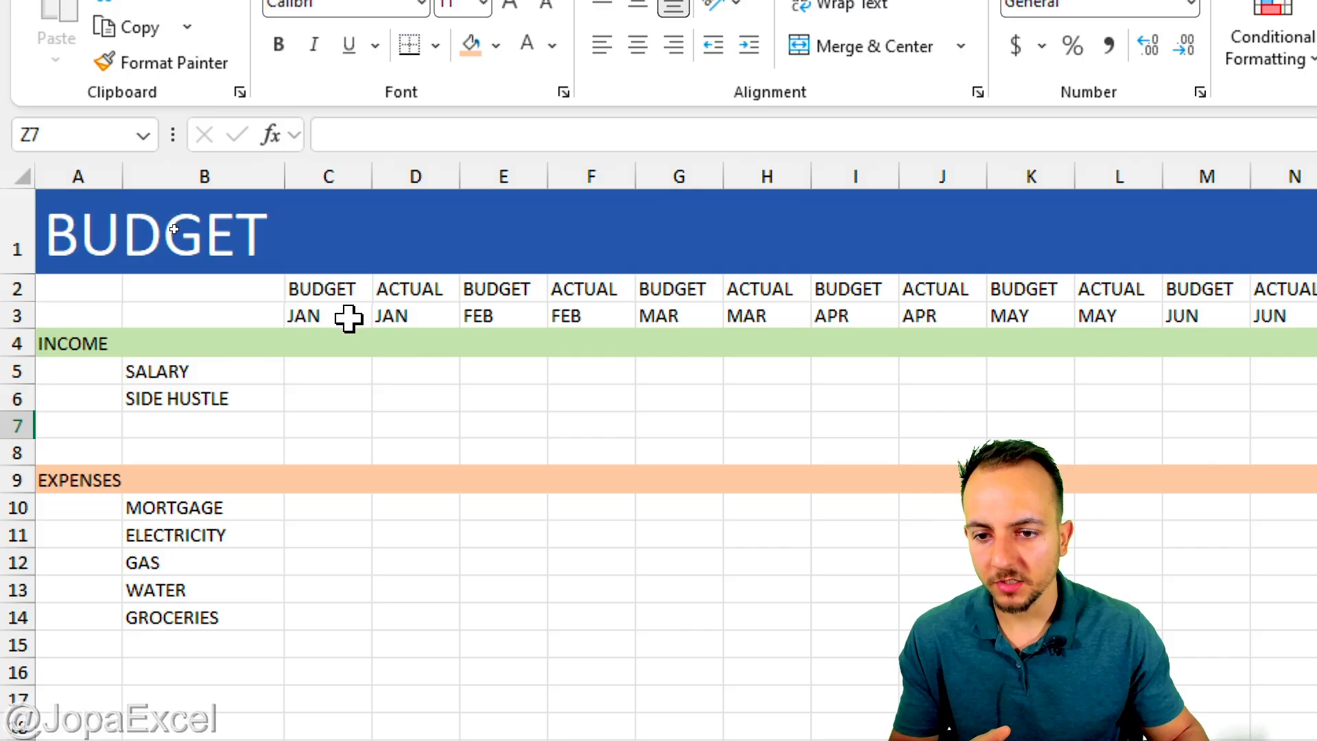
Format the BUDGET JAN heading cells C2:C3 with a very light blue fill, bold text, and middle and center alignment
click(341, 291)
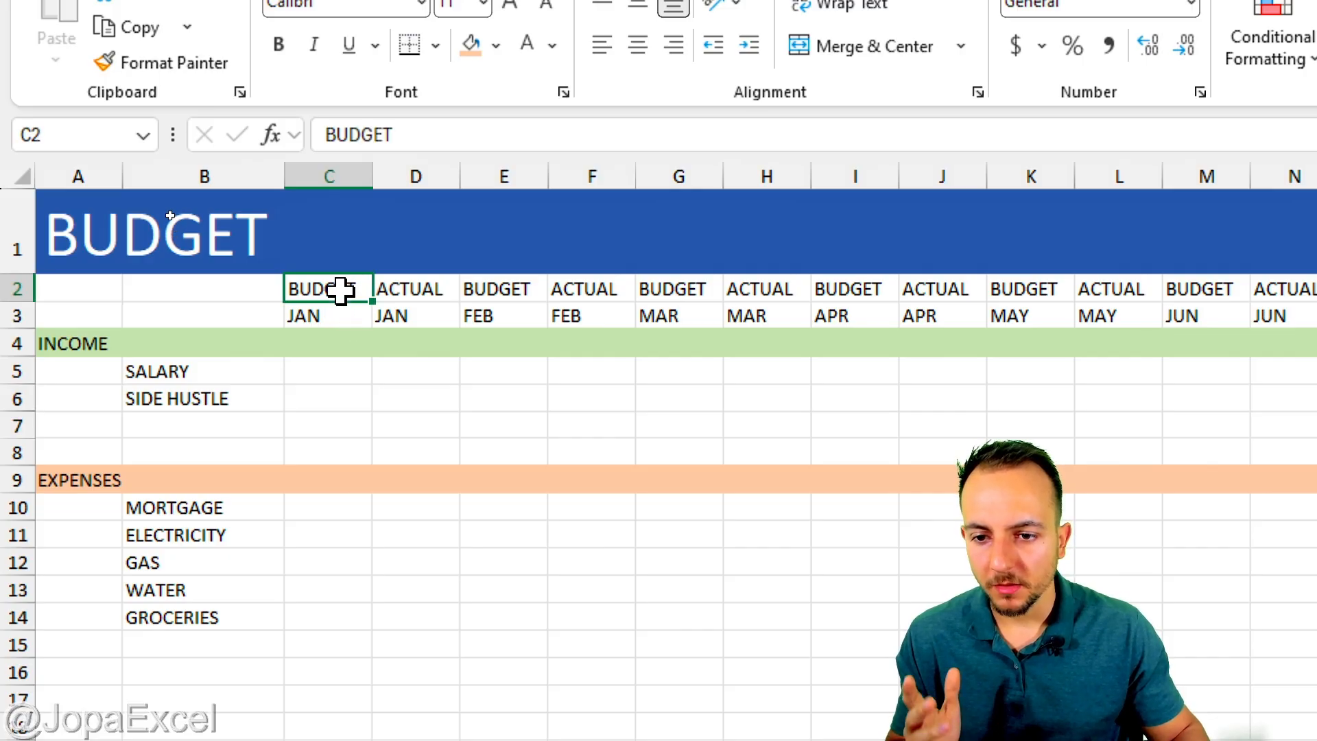
drag(341, 291, 343, 313)
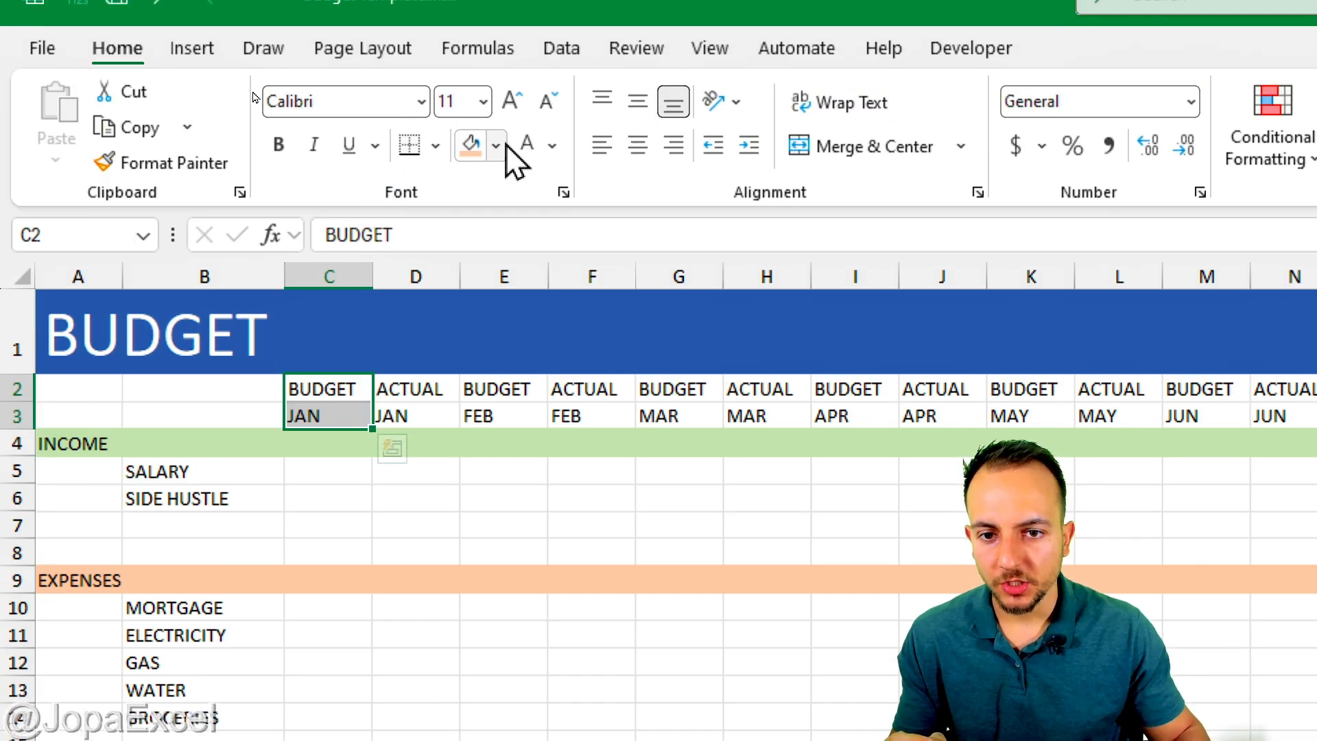
click(503, 45)
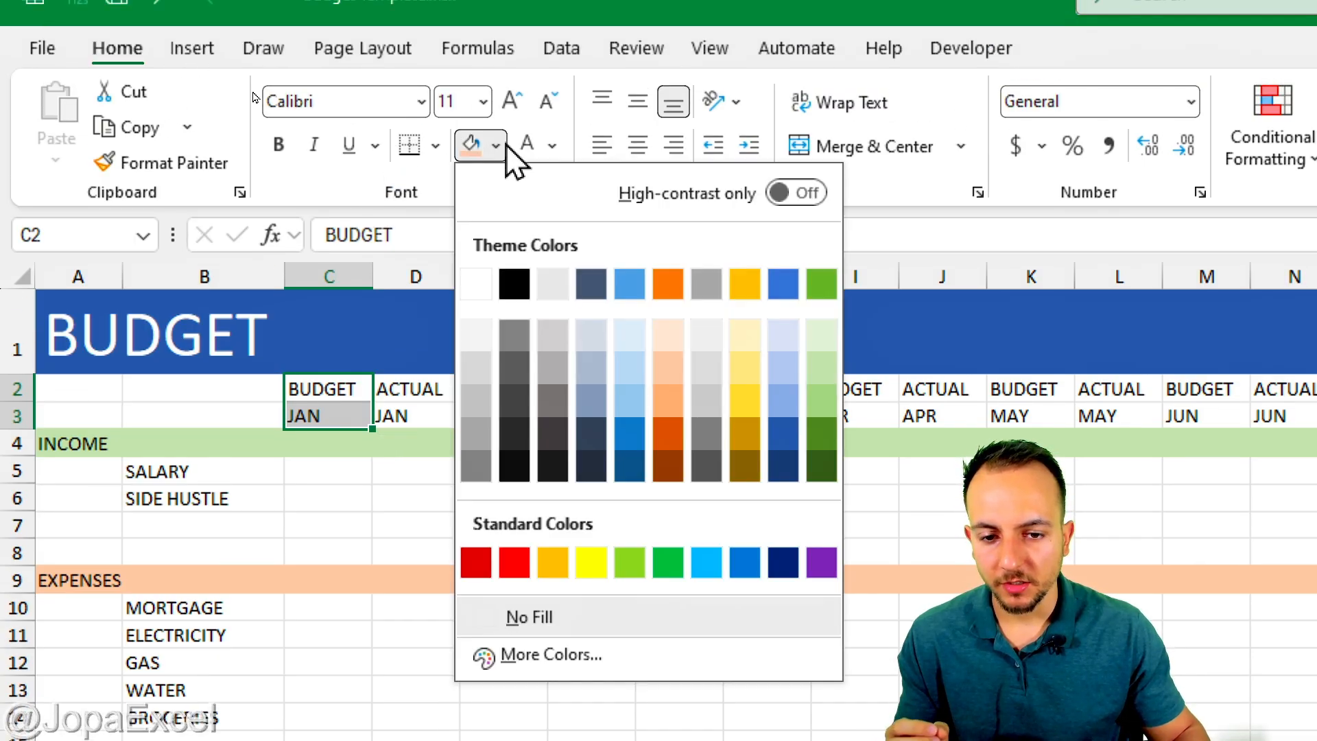
click(626, 334)
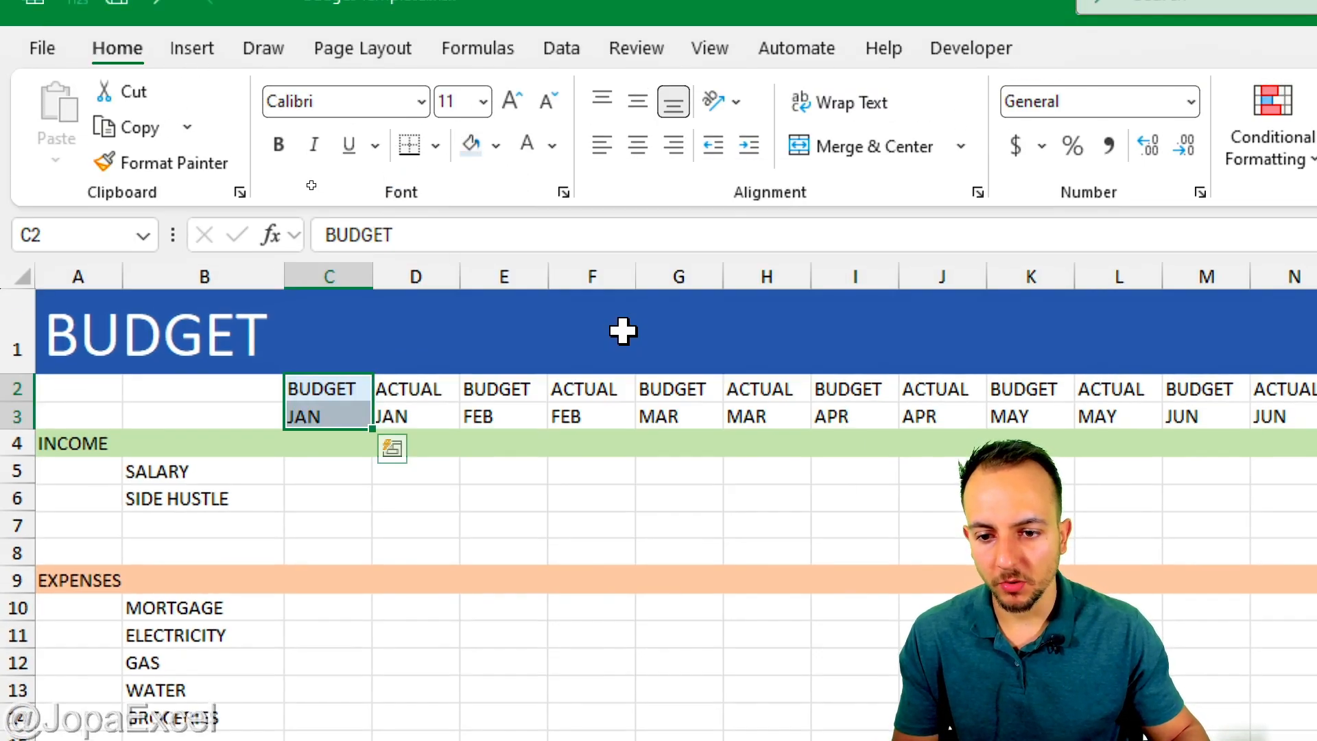
click(277, 158)
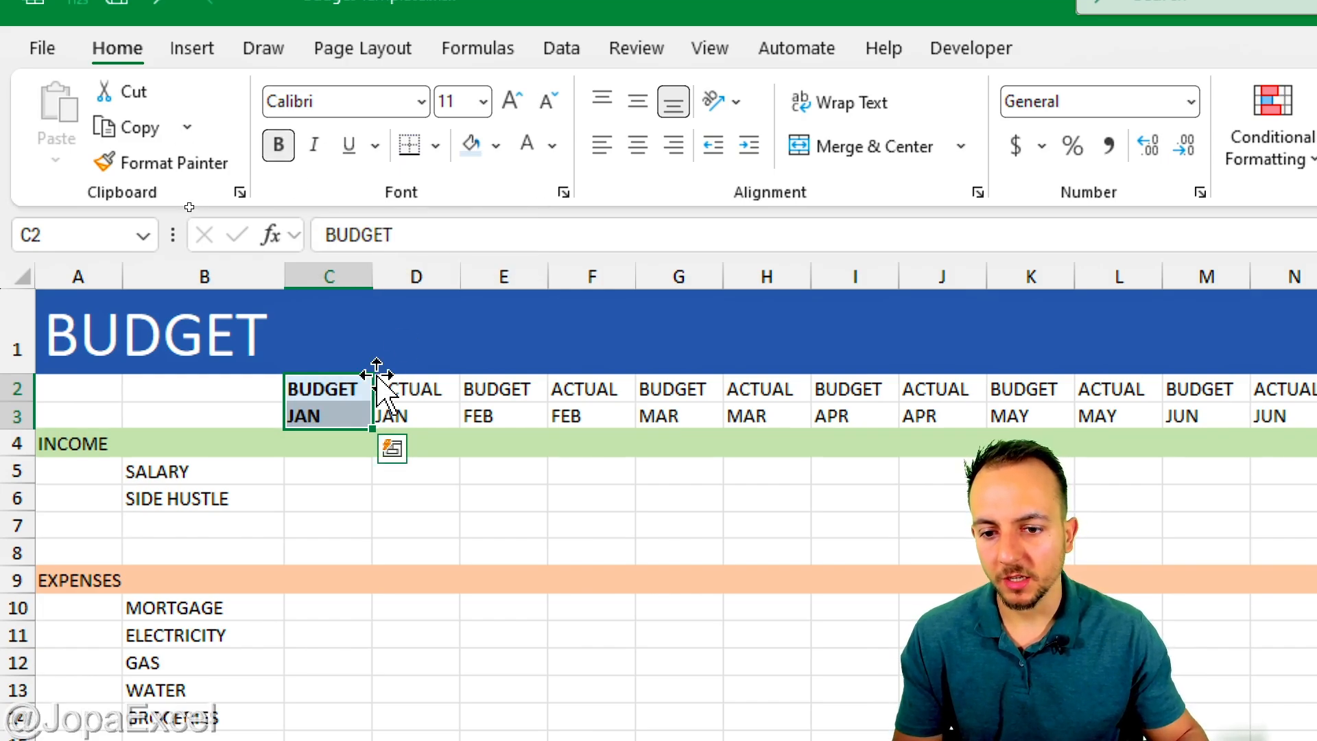
click(644, 108)
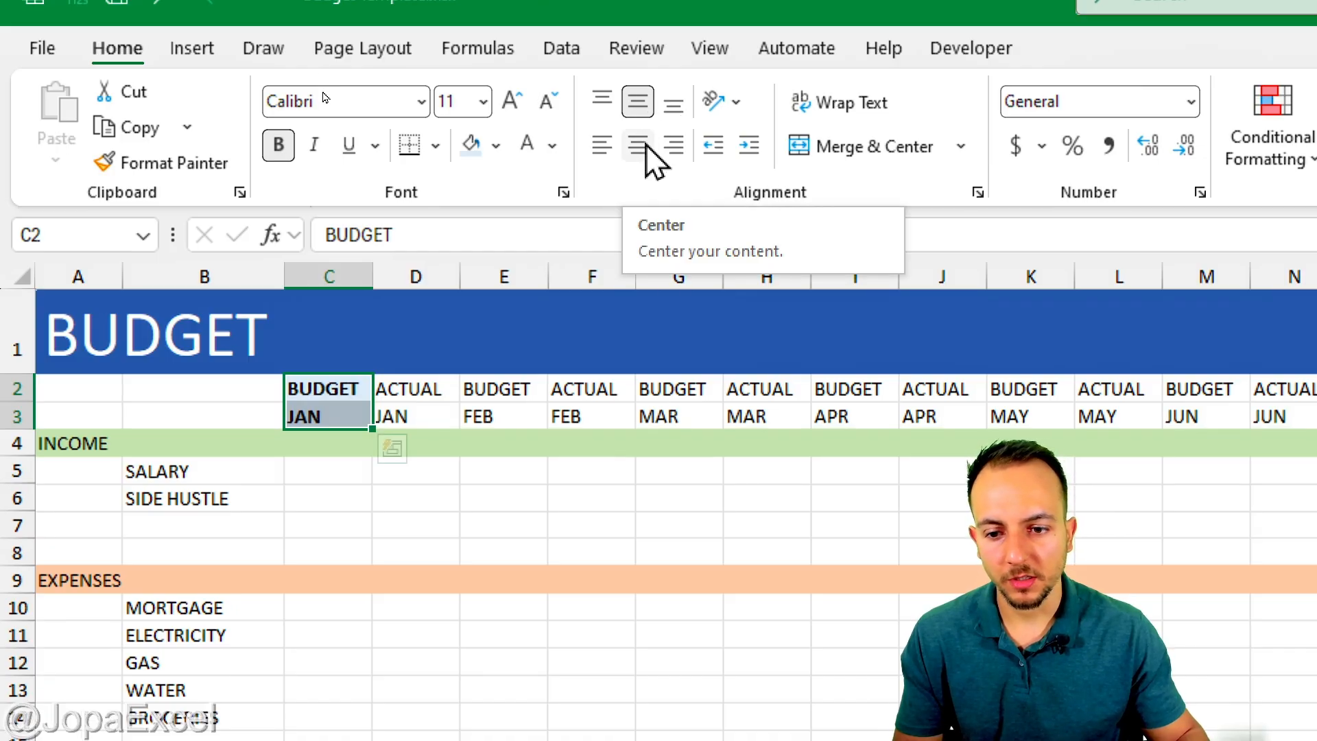
click(646, 145)
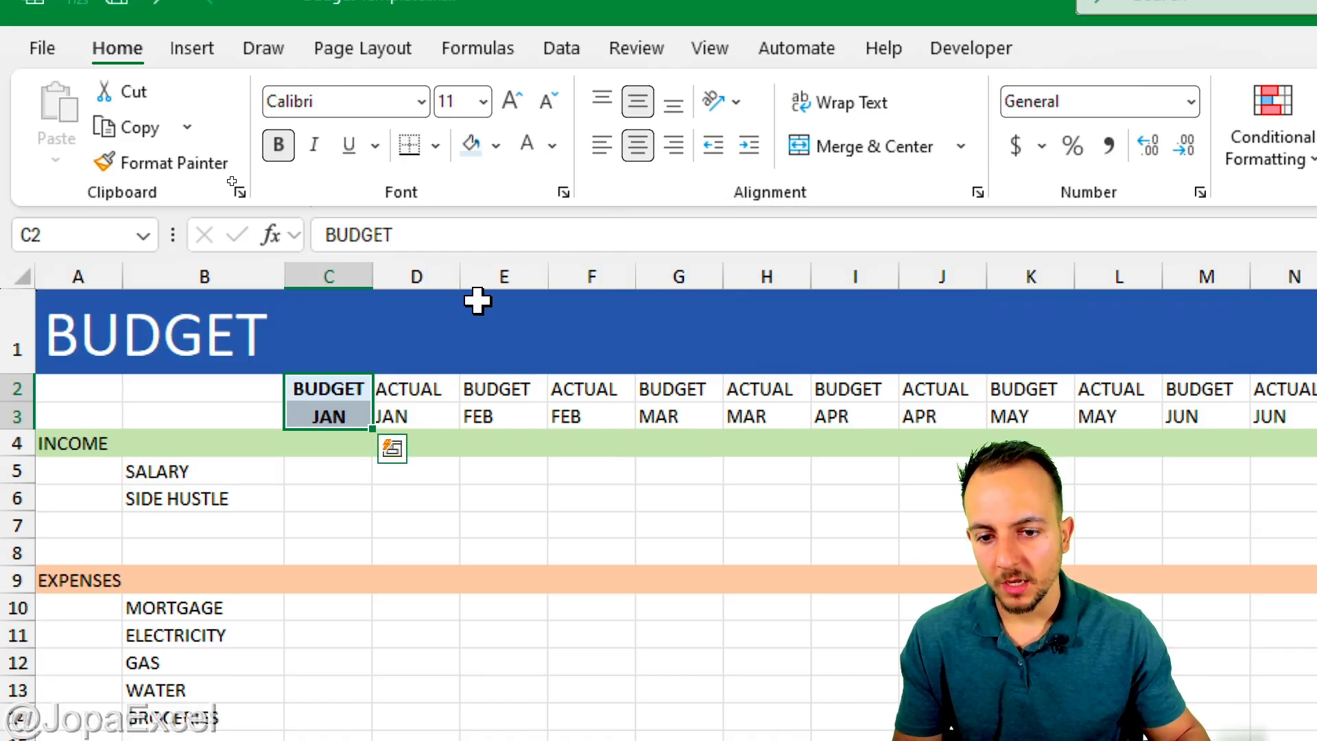
Format the ACTUAL JAN heading cells D2:D3 with middle and center alignment, bold text and a light gray fill
drag(445, 397, 432, 417)
click(645, 108)
click(641, 146)
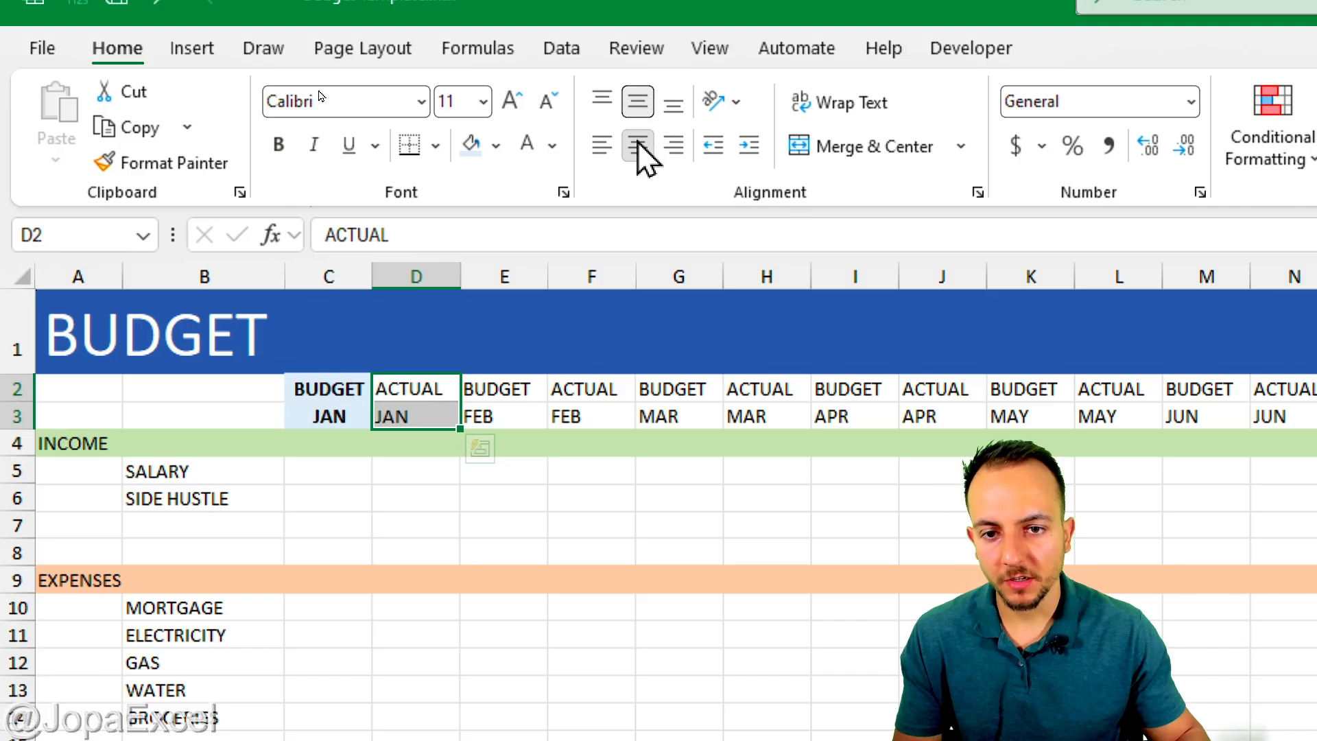
click(278, 144)
click(495, 145)
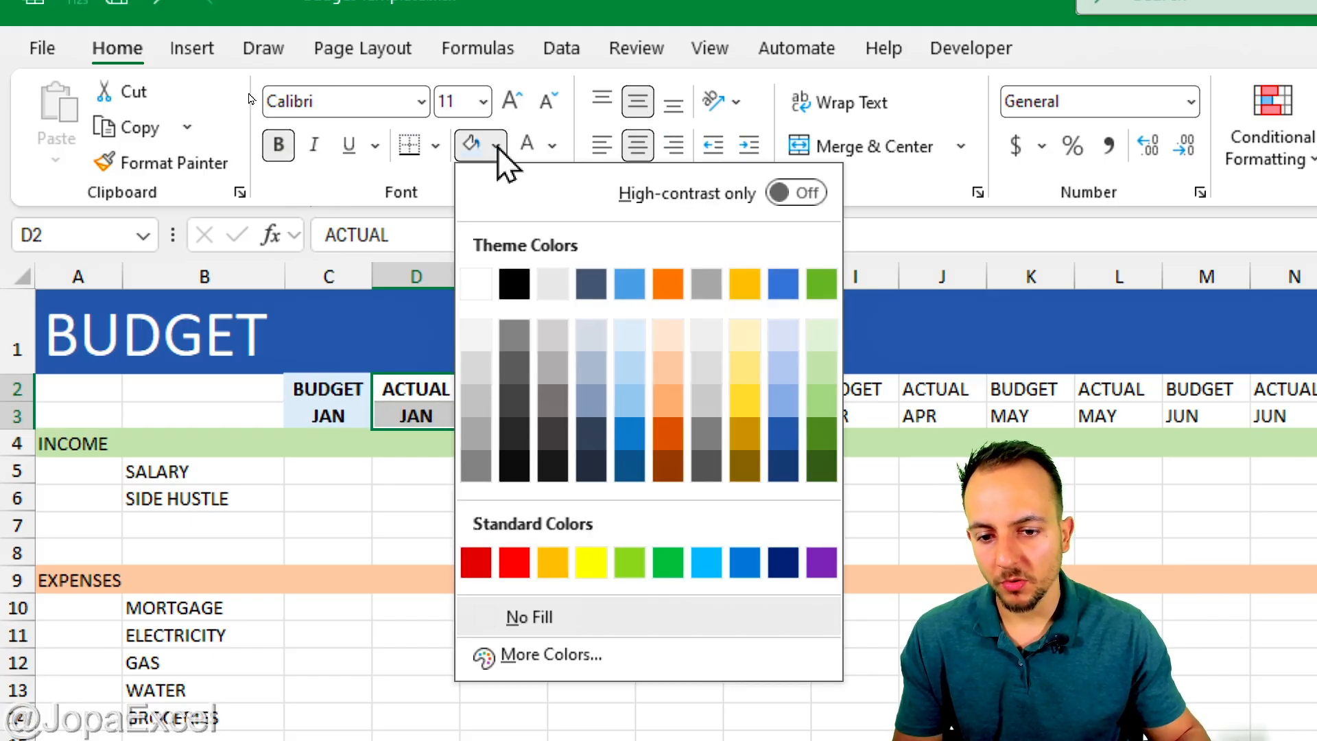
click(486, 377)
click(456, 529)
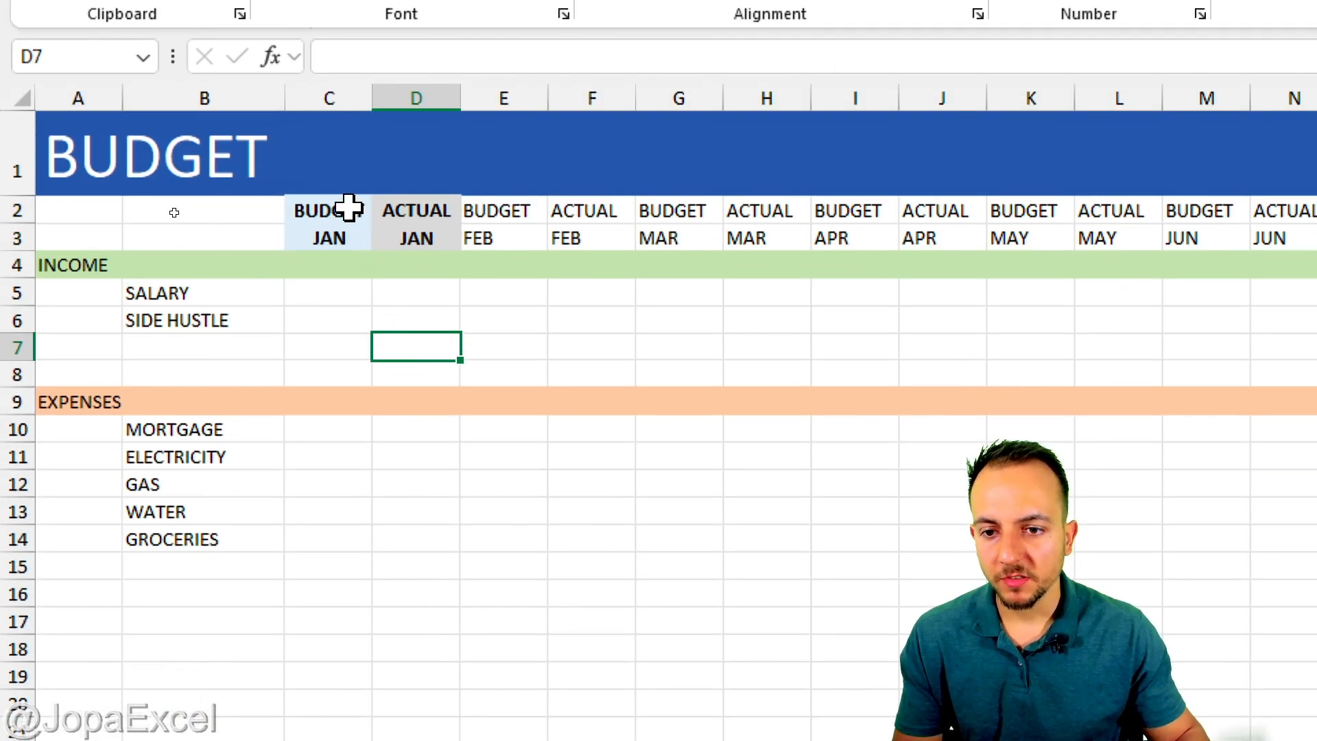
Copy the January headings C2:D3 and paste only their formatting onto the remaining month headings, E2:Z3
drag(348, 208, 386, 213)
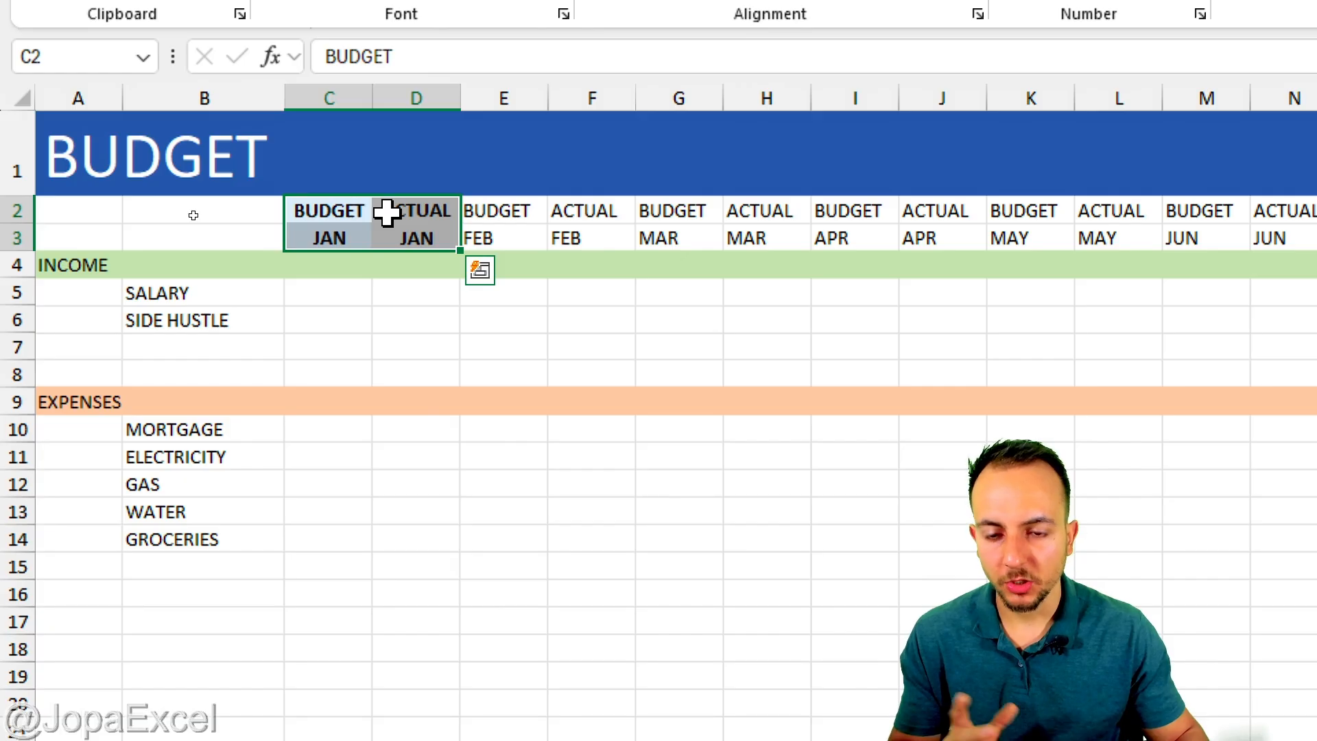
right_click(388, 216)
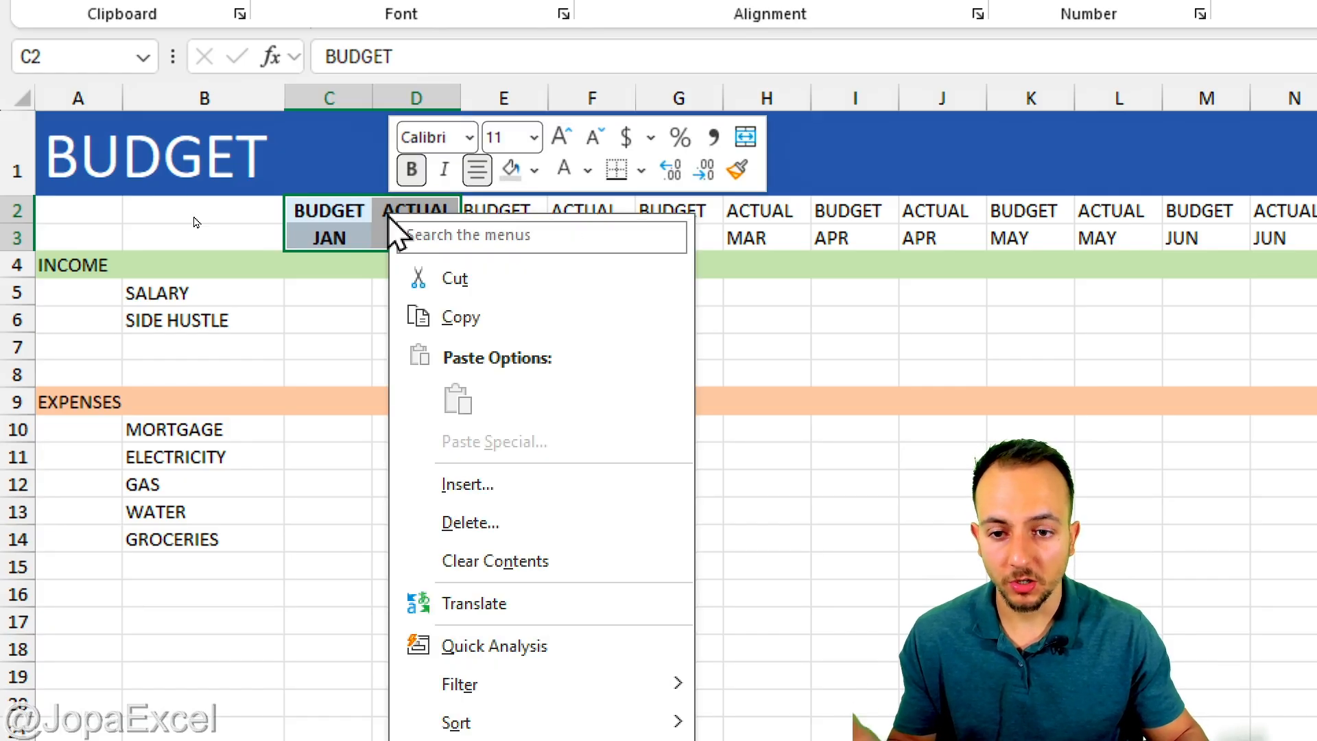
click(471, 314)
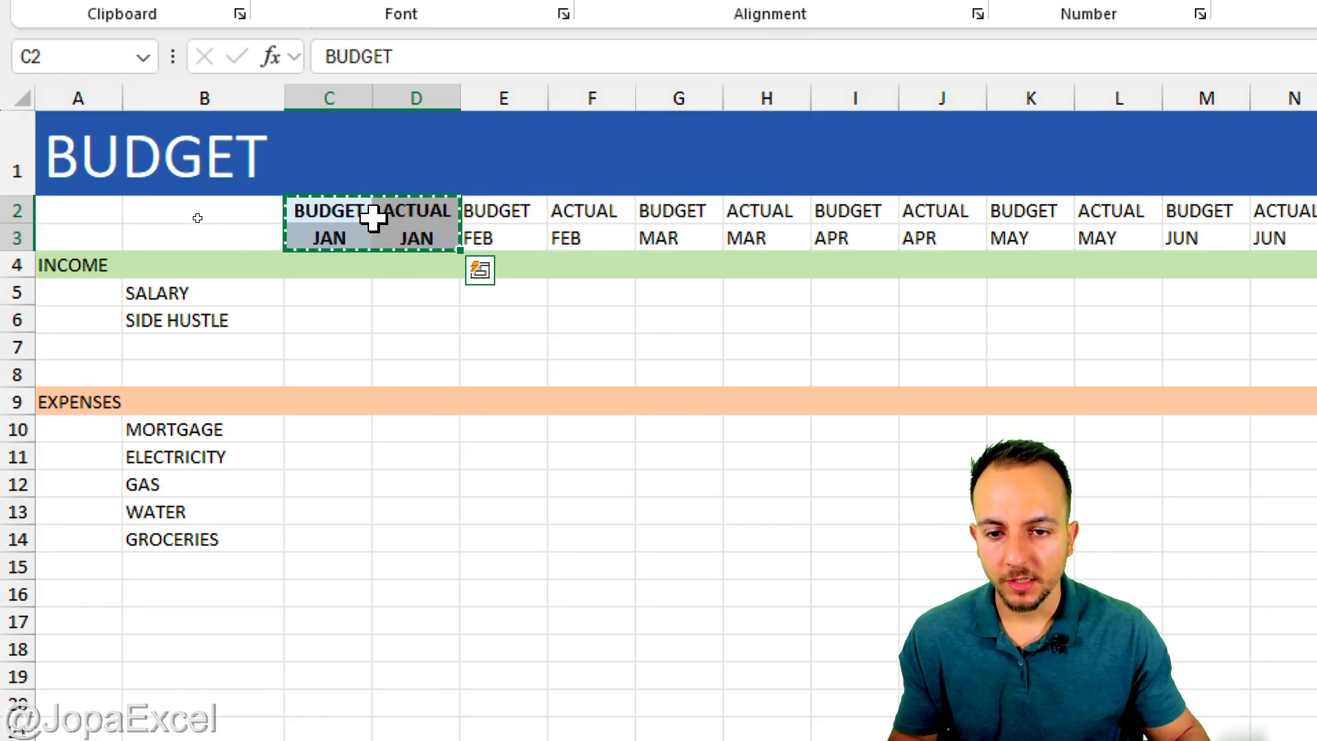
drag(494, 215, 1316, 265)
drag(1194, 266, 1065, 235)
right_click(746, 220)
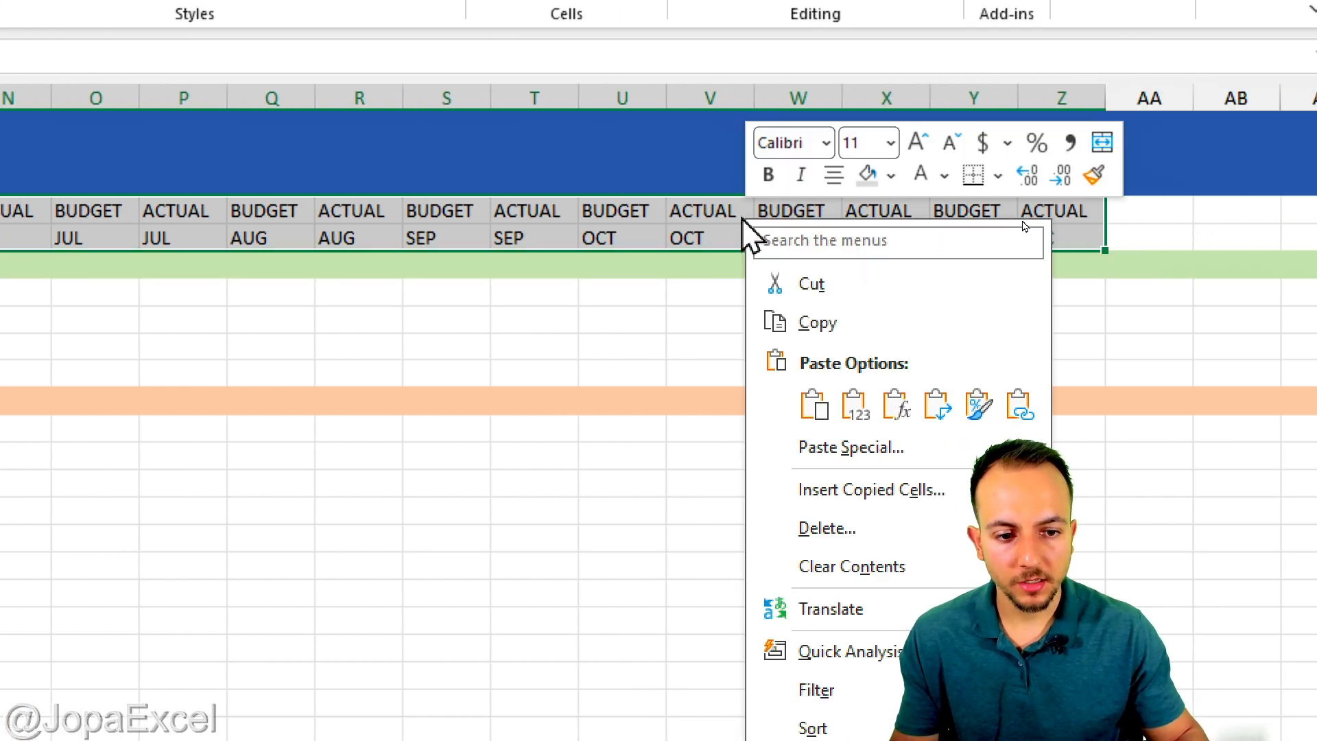
click(978, 404)
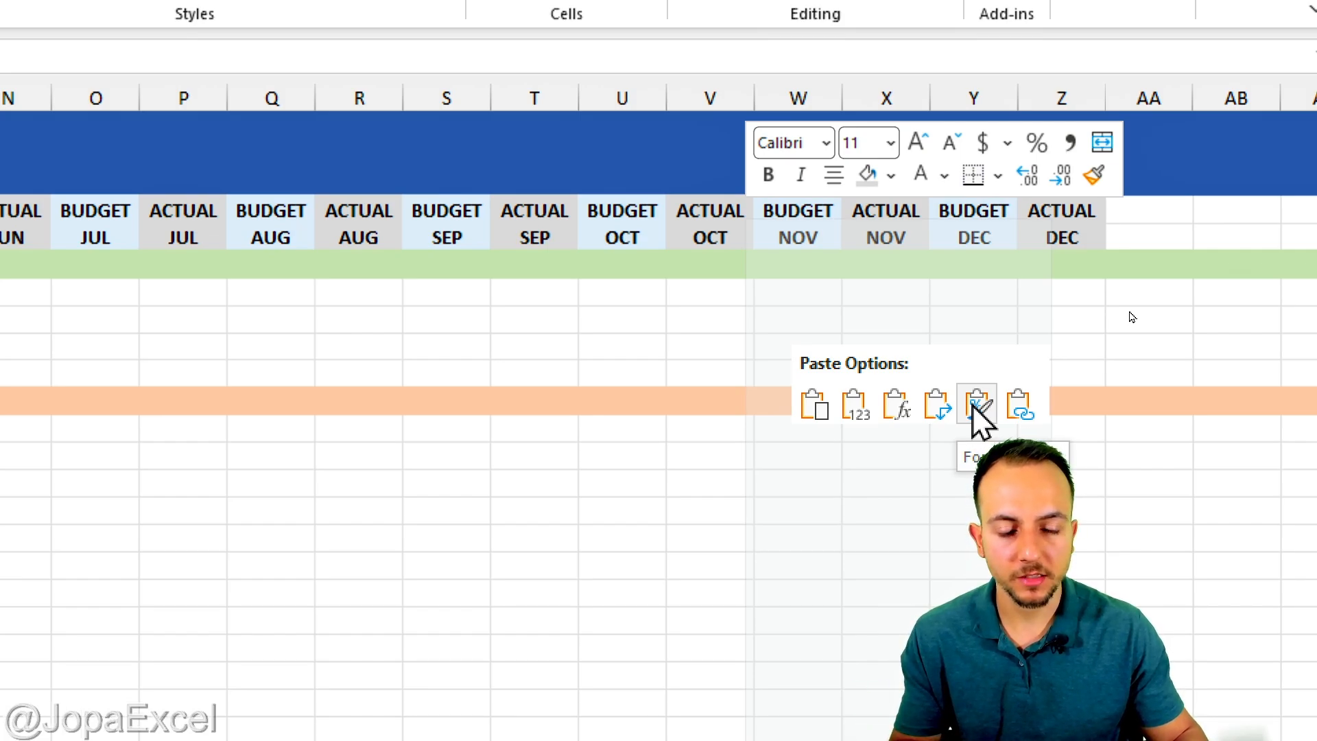
click(978, 405)
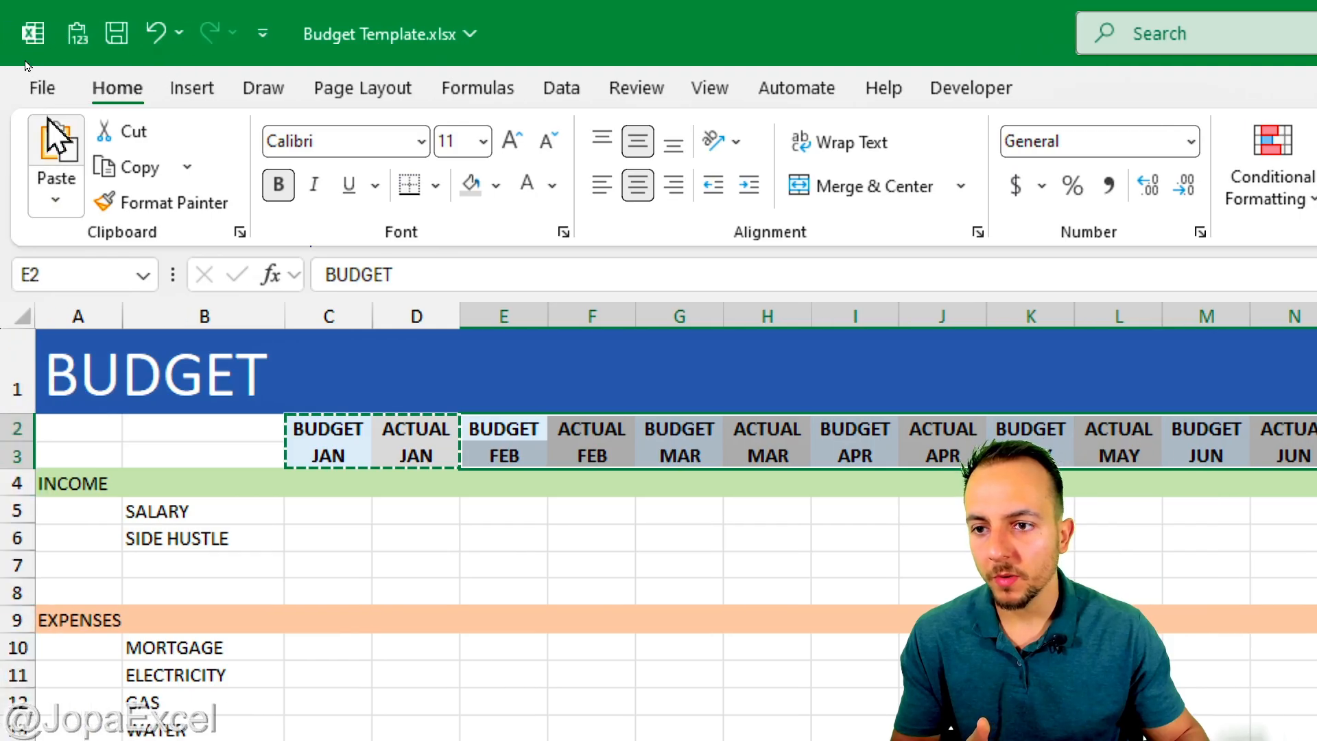
click(53, 208)
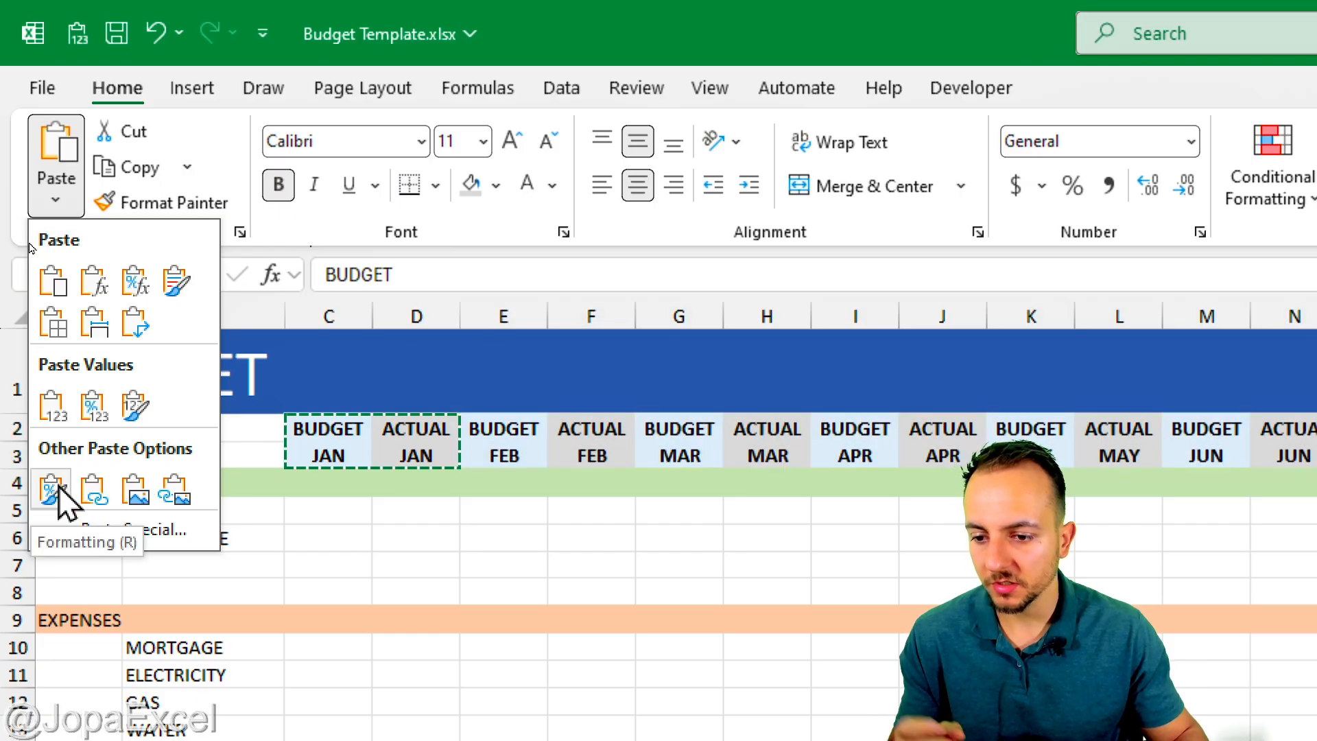
click(535, 568)
key(Escape)
click(506, 555)
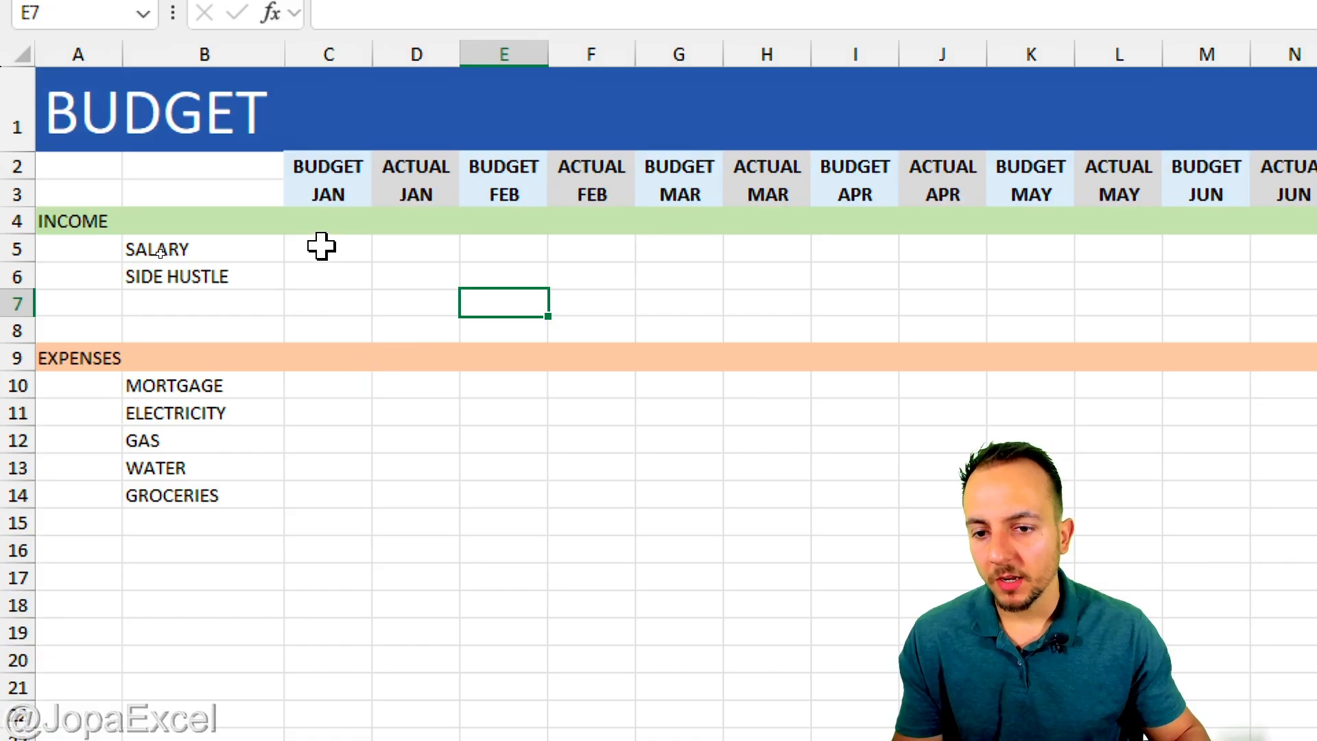
Enter the January budget amounts: 2000 for SALARY in C5 and 250 for SIDE HUSTLE in C6
click(321, 246)
drag(220, 247, 212, 494)
click(354, 248)
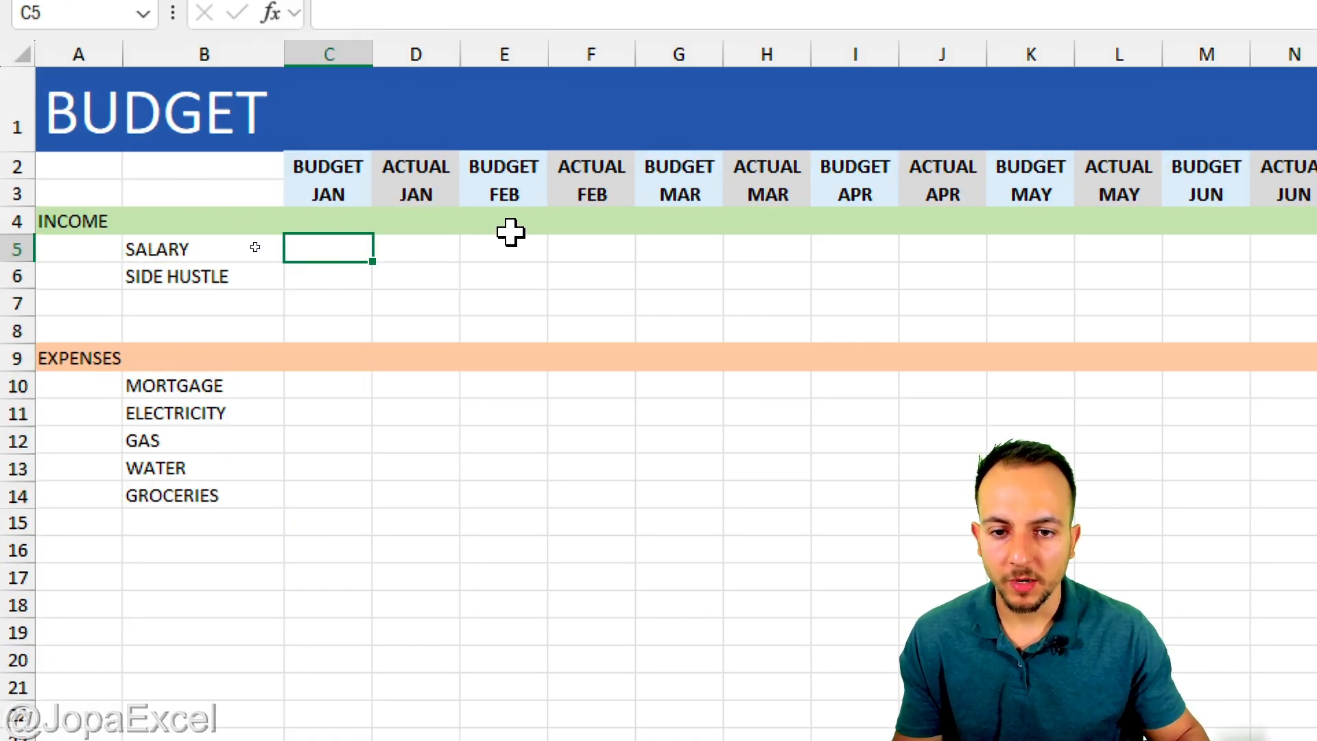
click(509, 226)
click(329, 245)
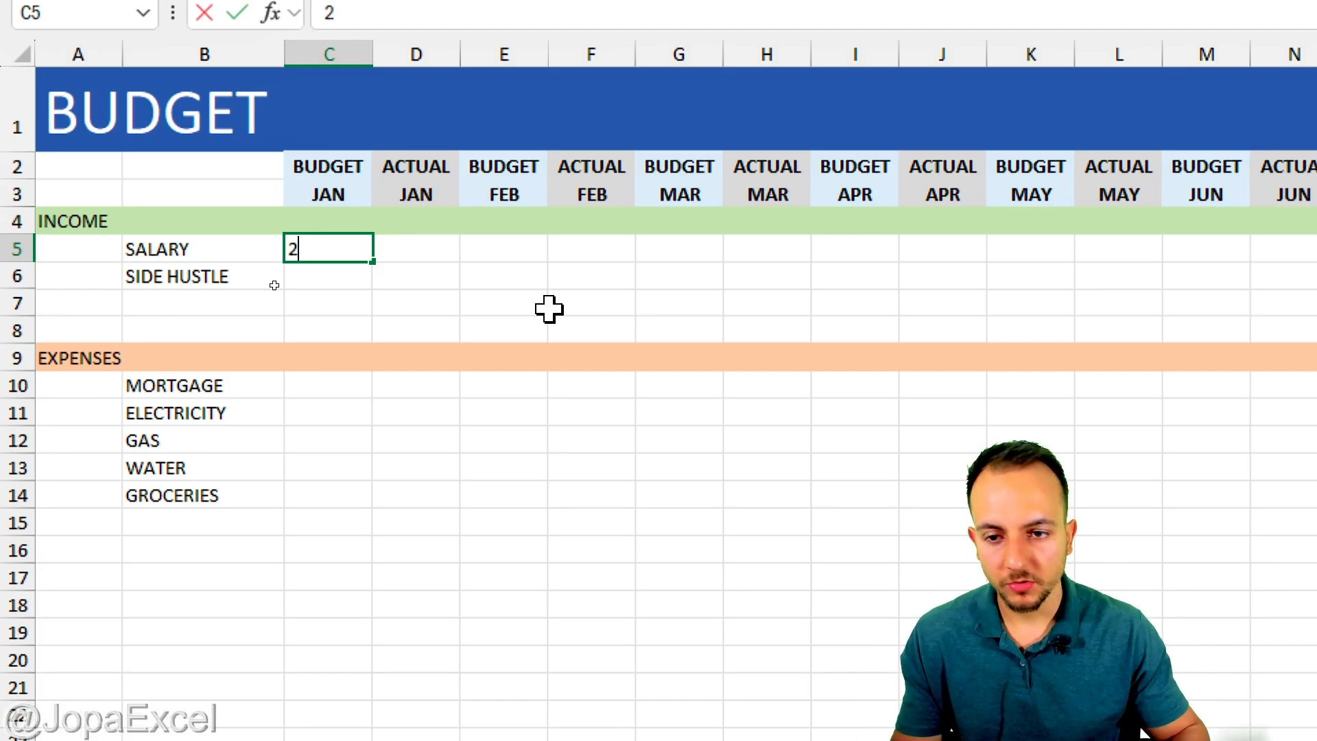
key(Return)
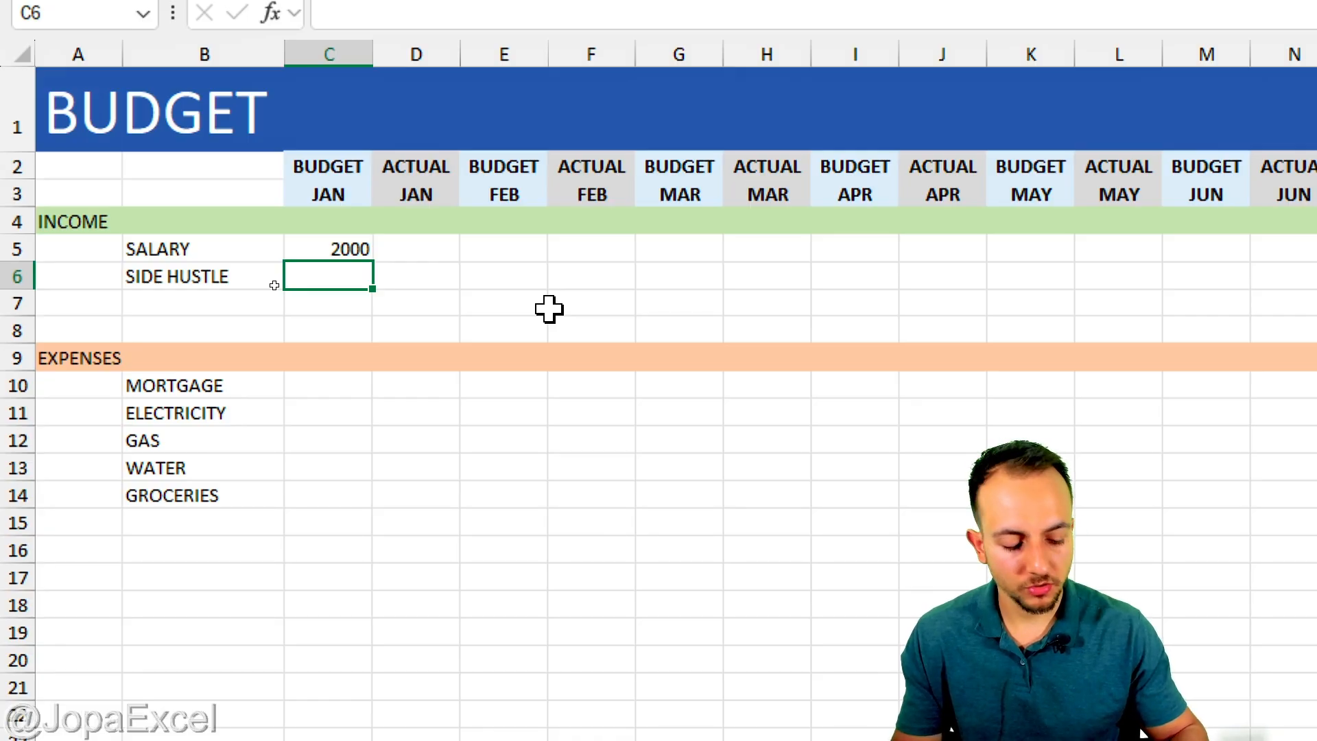
text(250)
key(Return)
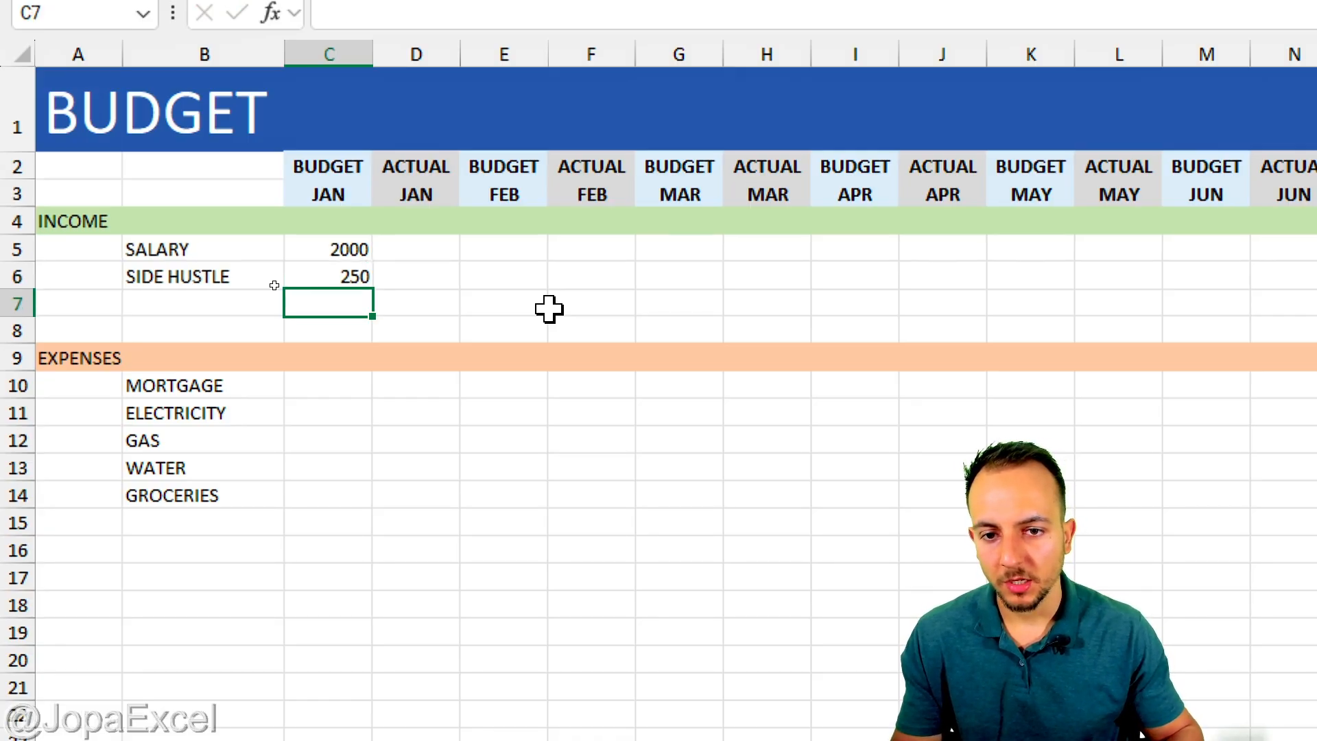
Enter 2000 as the February SALARY budget in cell E5
click(496, 254)
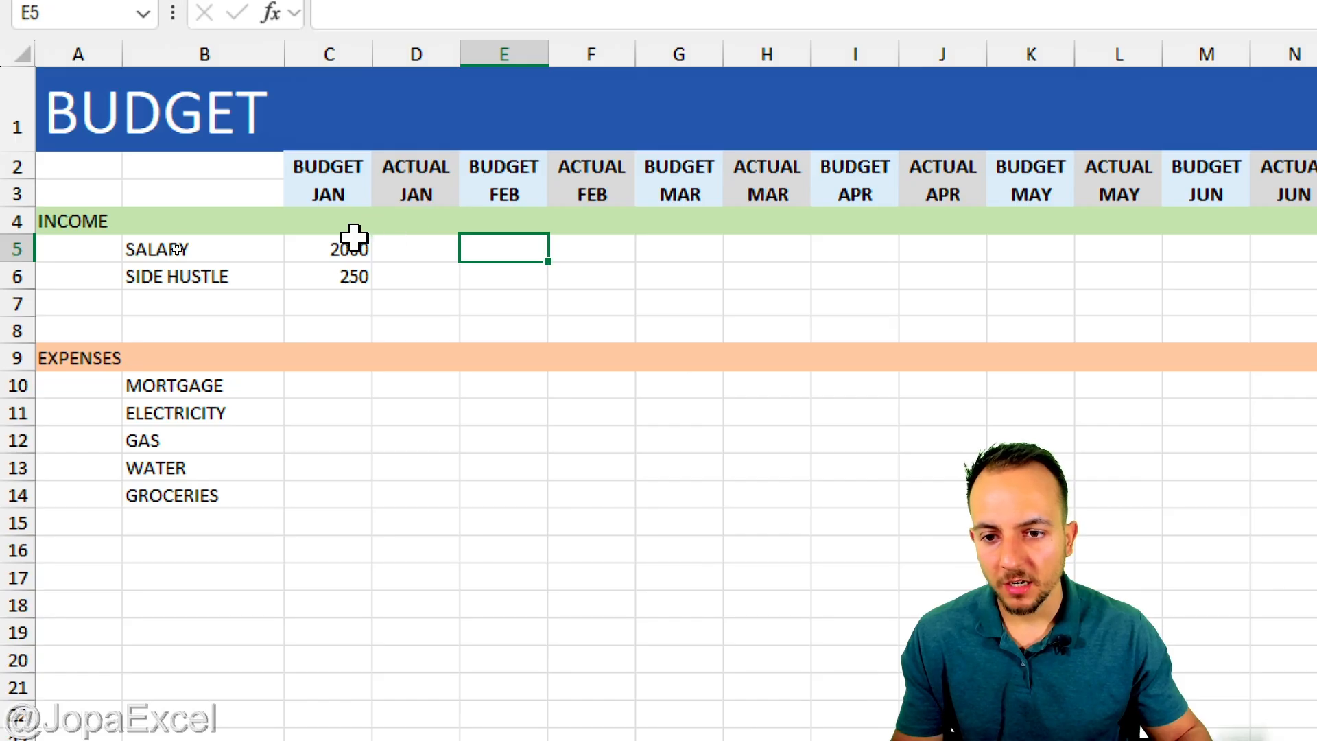
text(20)
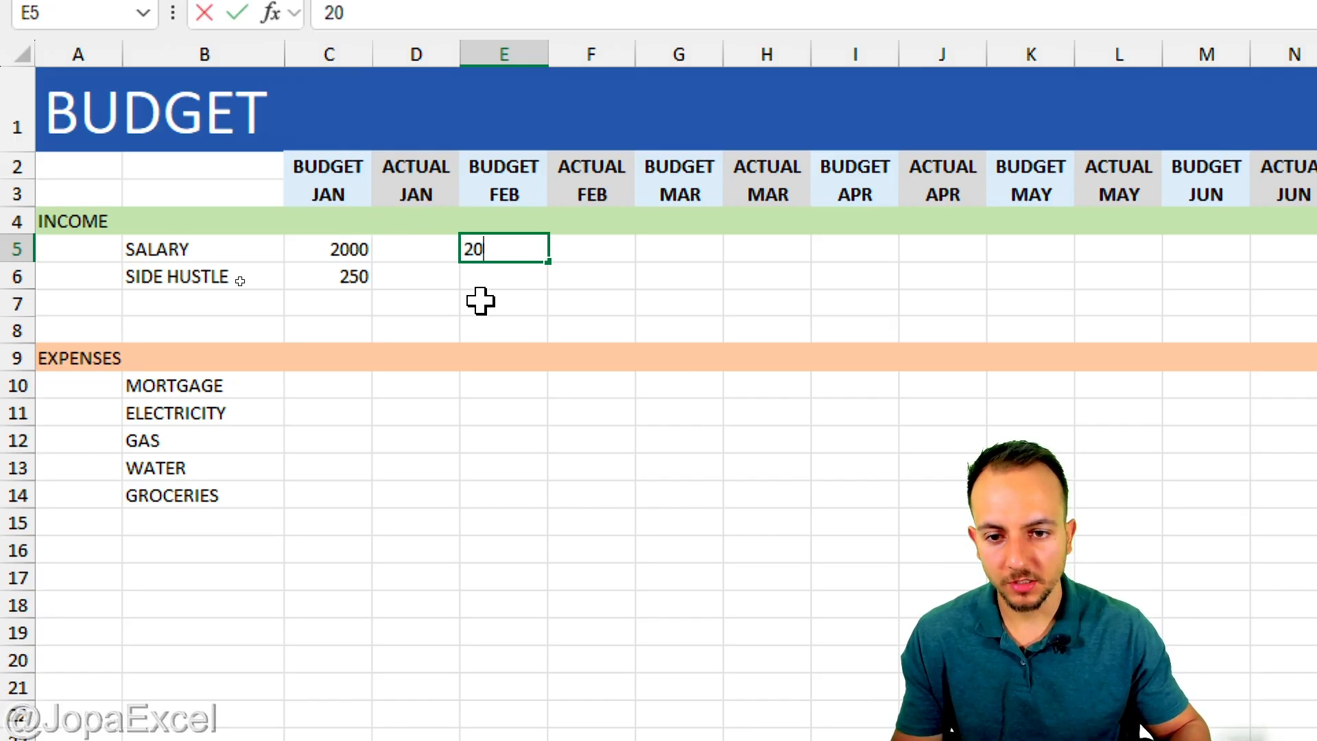
text(00)
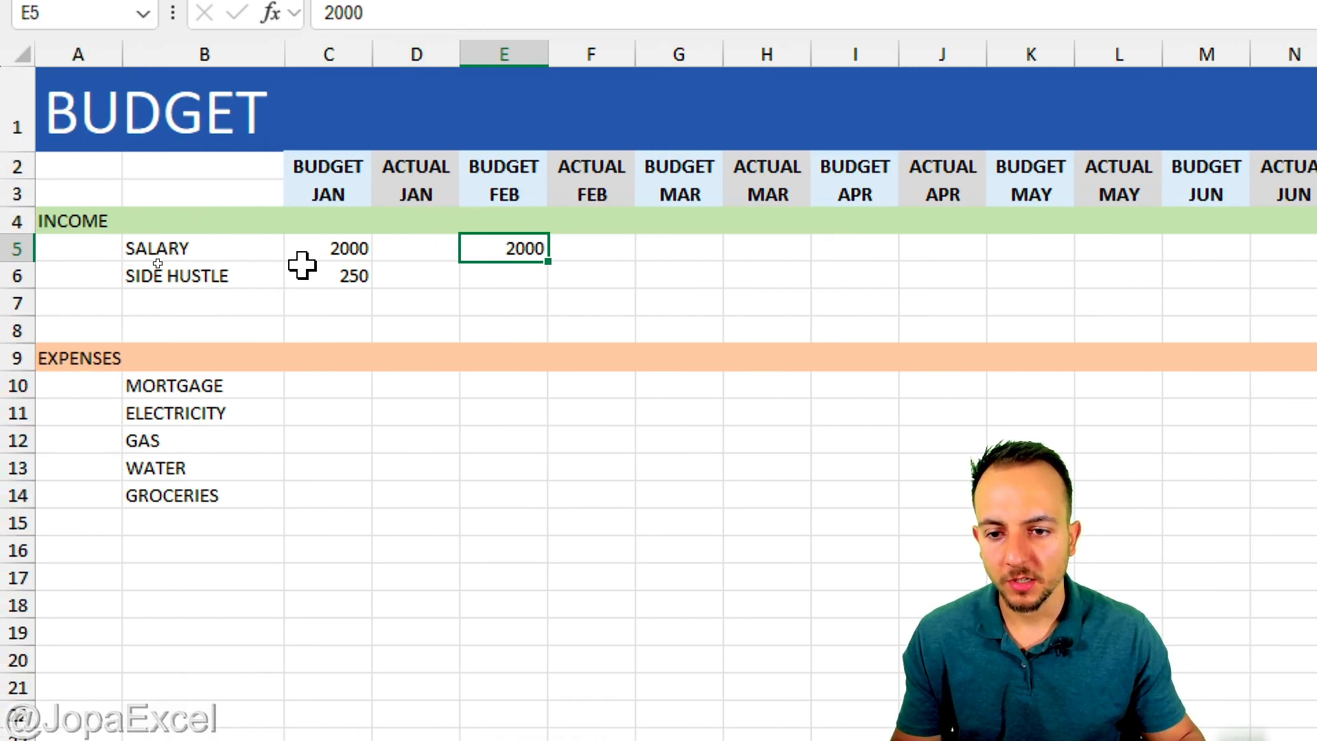
Fill the January SALARY pair C5:D5 across row 5 through the DEC ACTUAL column, Z
drag(324, 251, 408, 250)
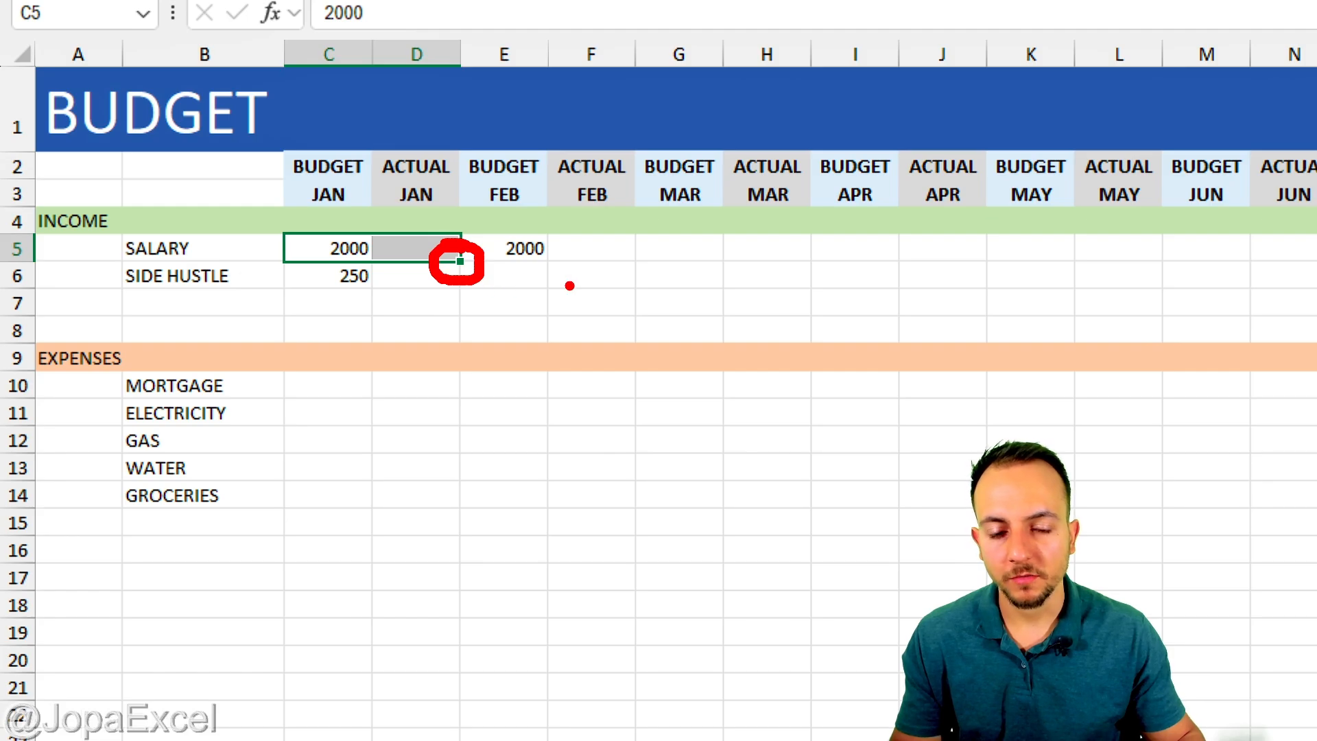
mouse_move(459, 261)
mouse_down()
mouse_move(1084, 258)
mouse_move(1173, 285)
mouse_move(1155, 295)
mouse_move(1153, 284)
mouse_up()
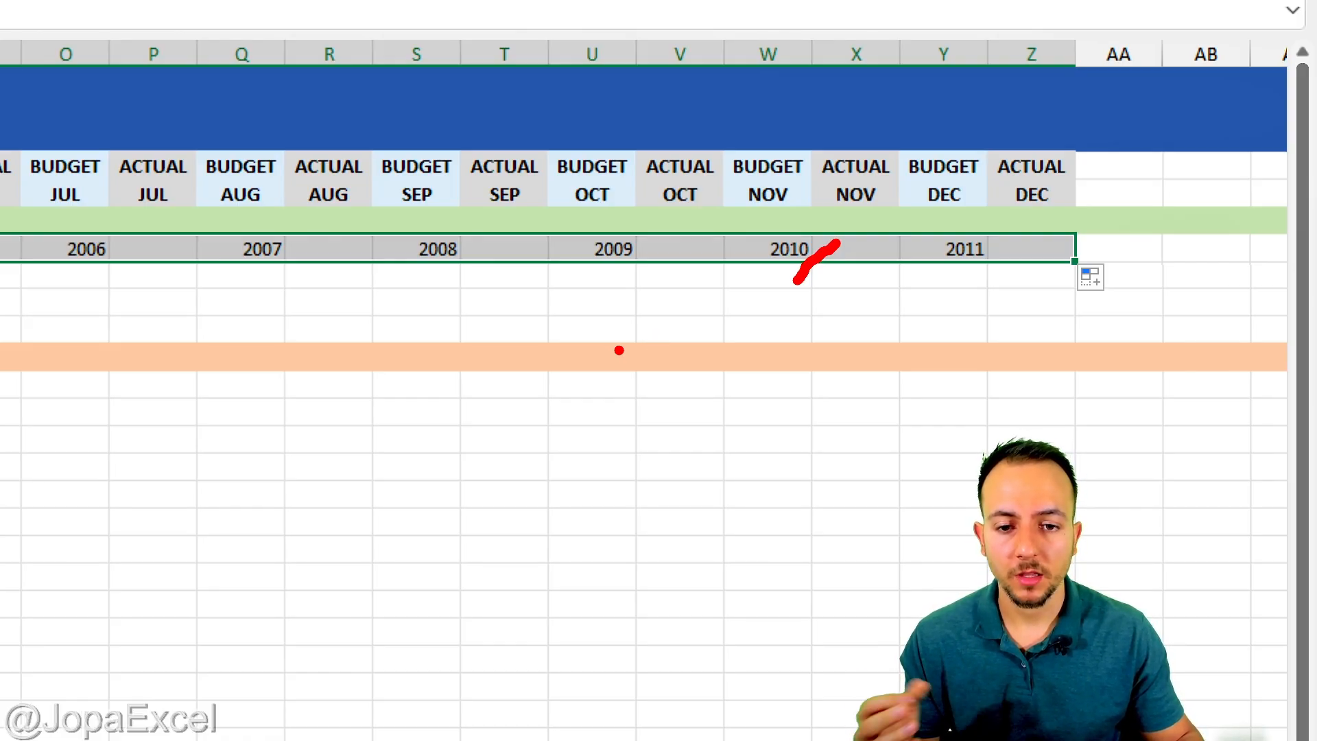
key(Escape)
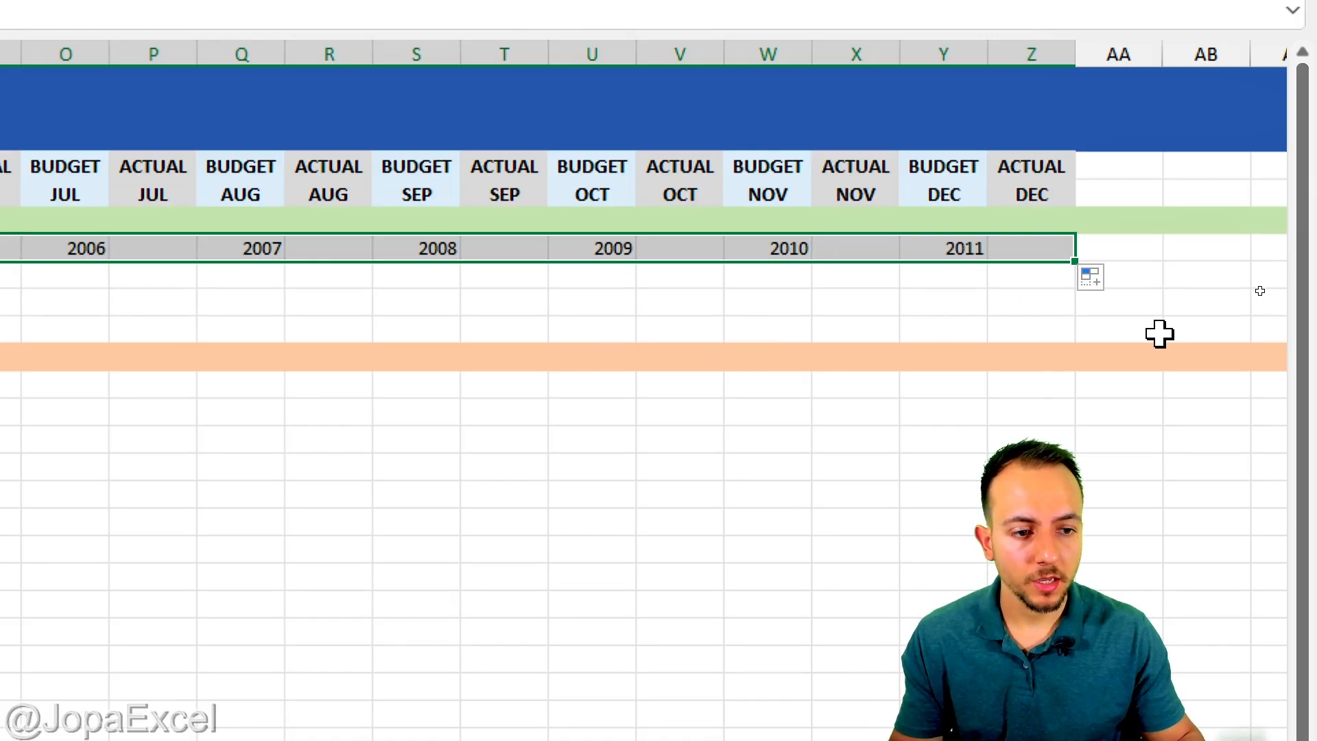
Switch the filled SALARY row to copied cells instead of a series, so every month's budget repeats 2000
click(1102, 282)
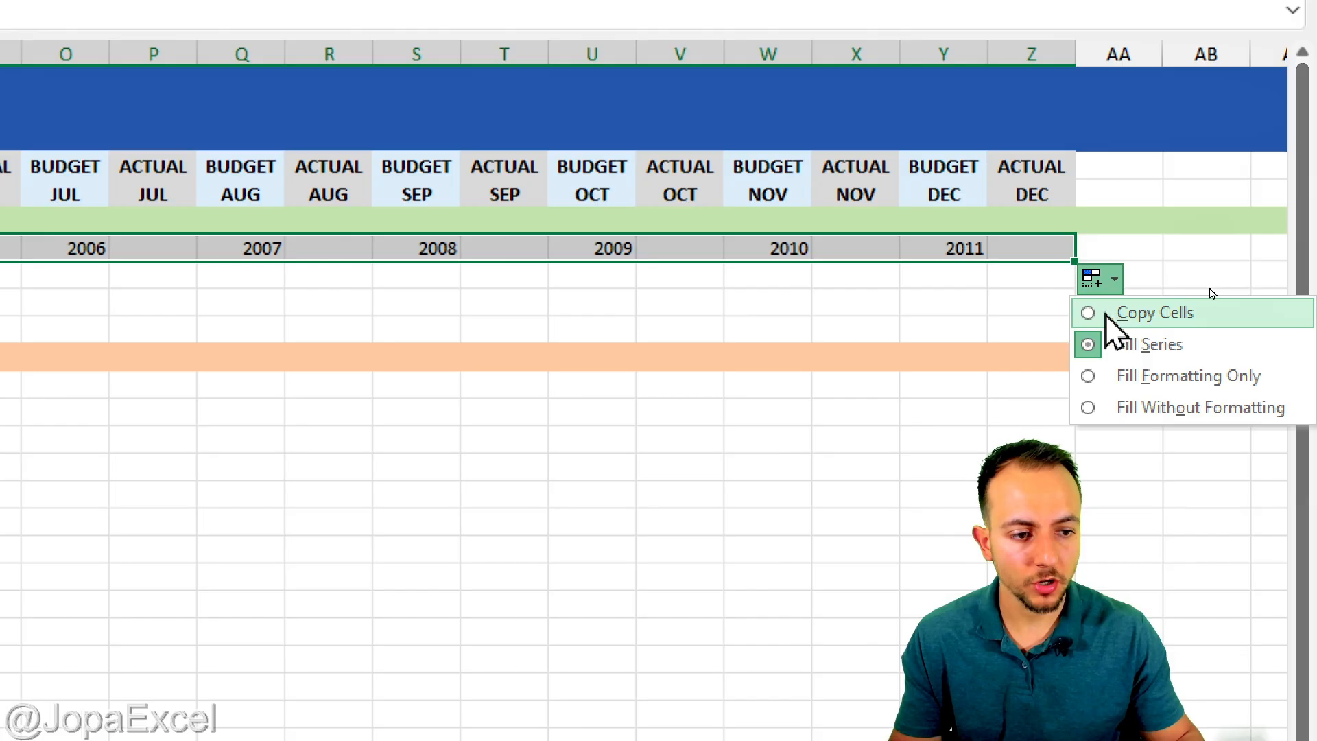
click(1103, 314)
scroll(964, 344, left, 6)
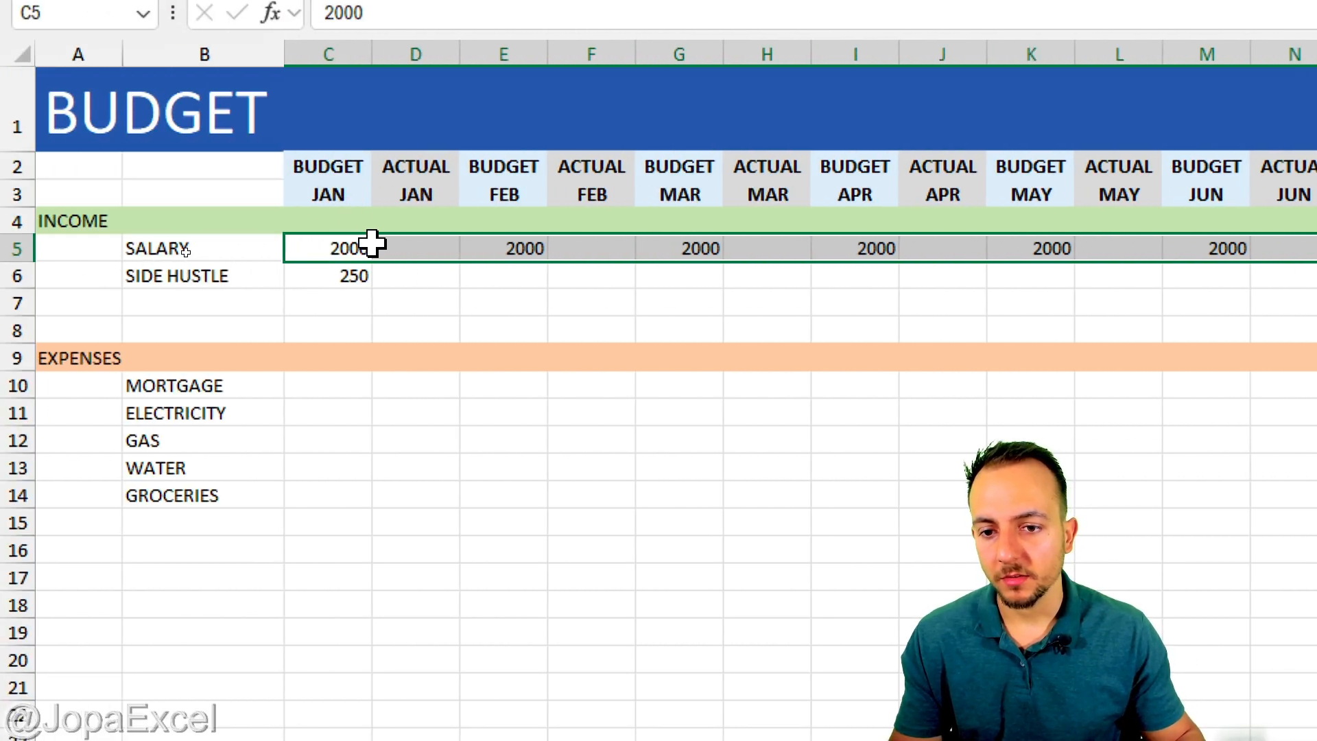
click(367, 243)
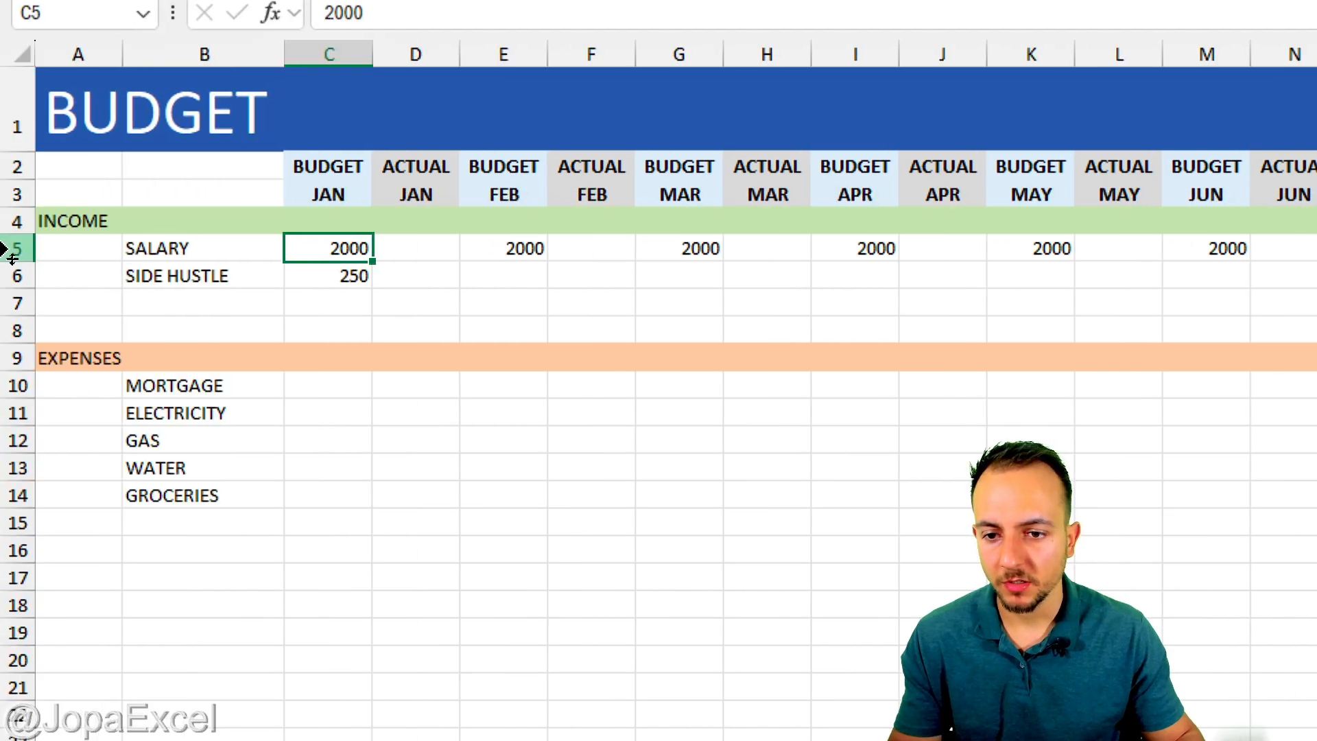
Enter 300 as the February SIDE HUSTLE budget in E6 and 1000 as the January MORTGAGE budget in C10
click(514, 278)
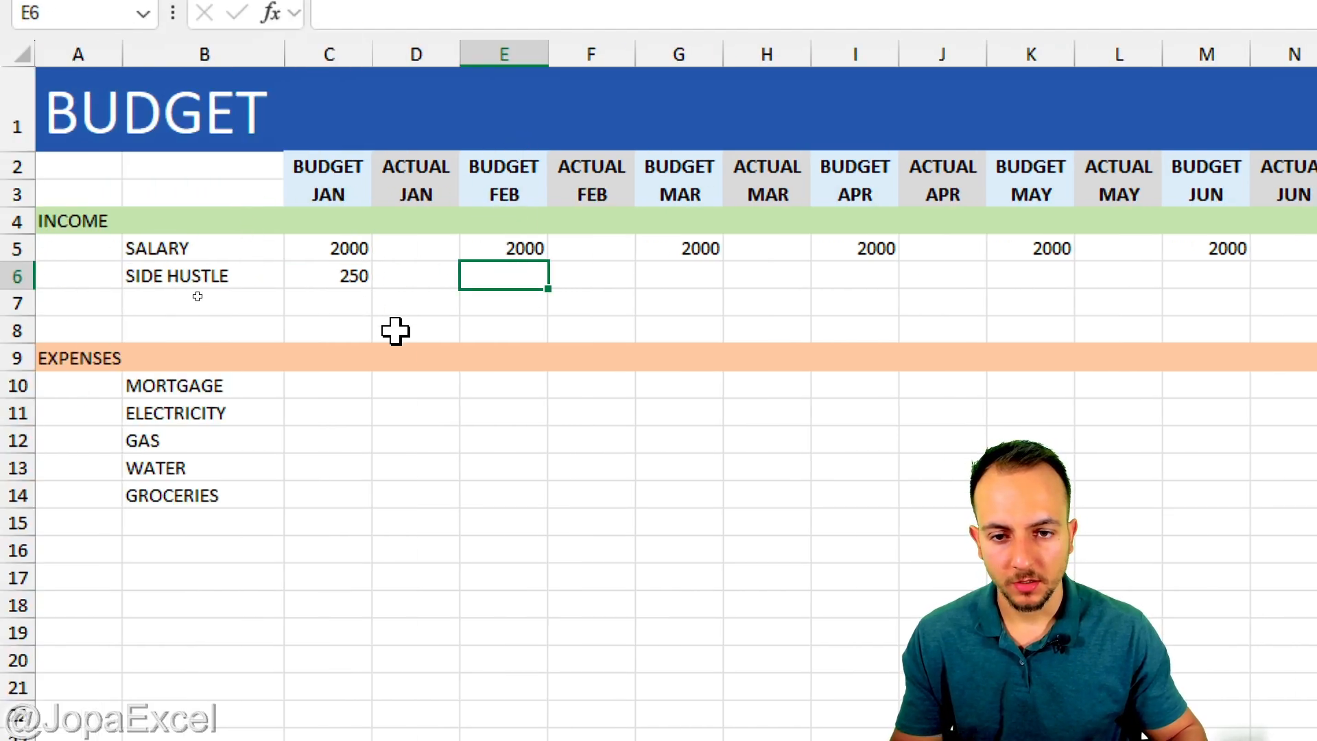
key(Return)
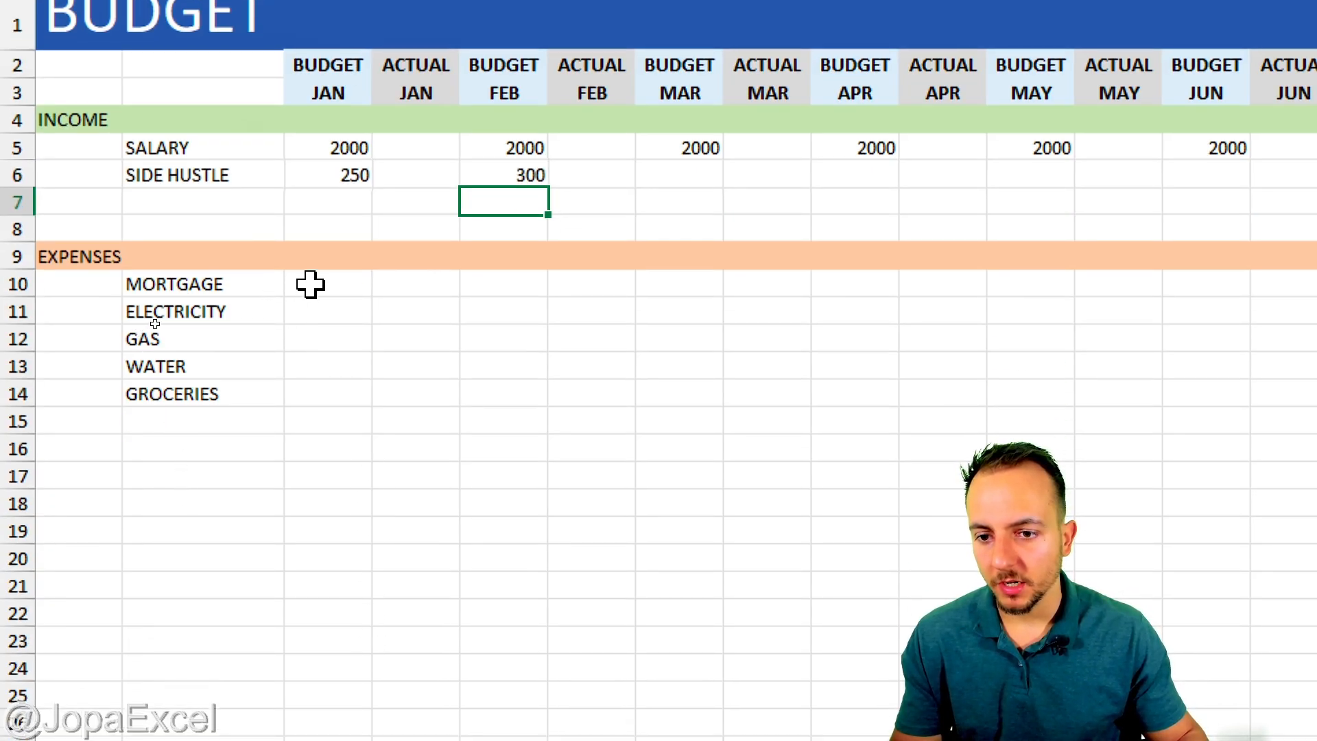
click(309, 387)
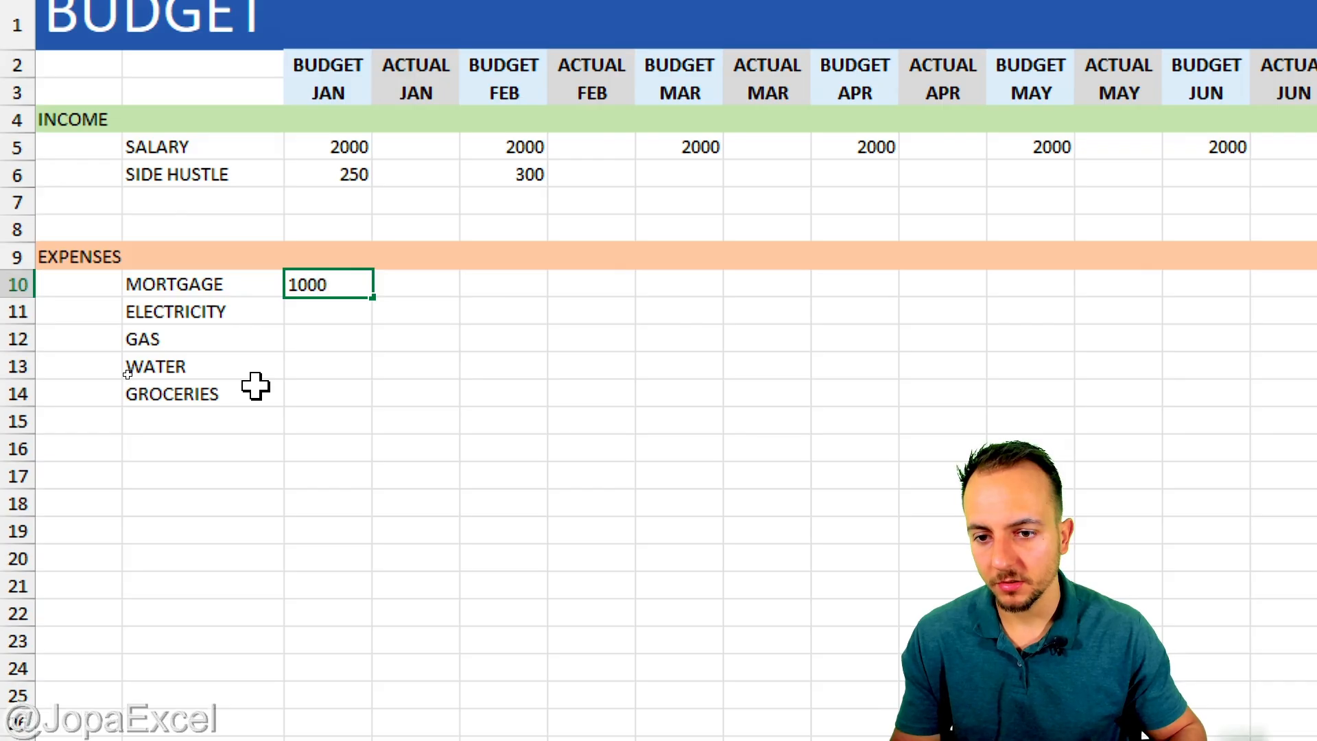
key(Return)
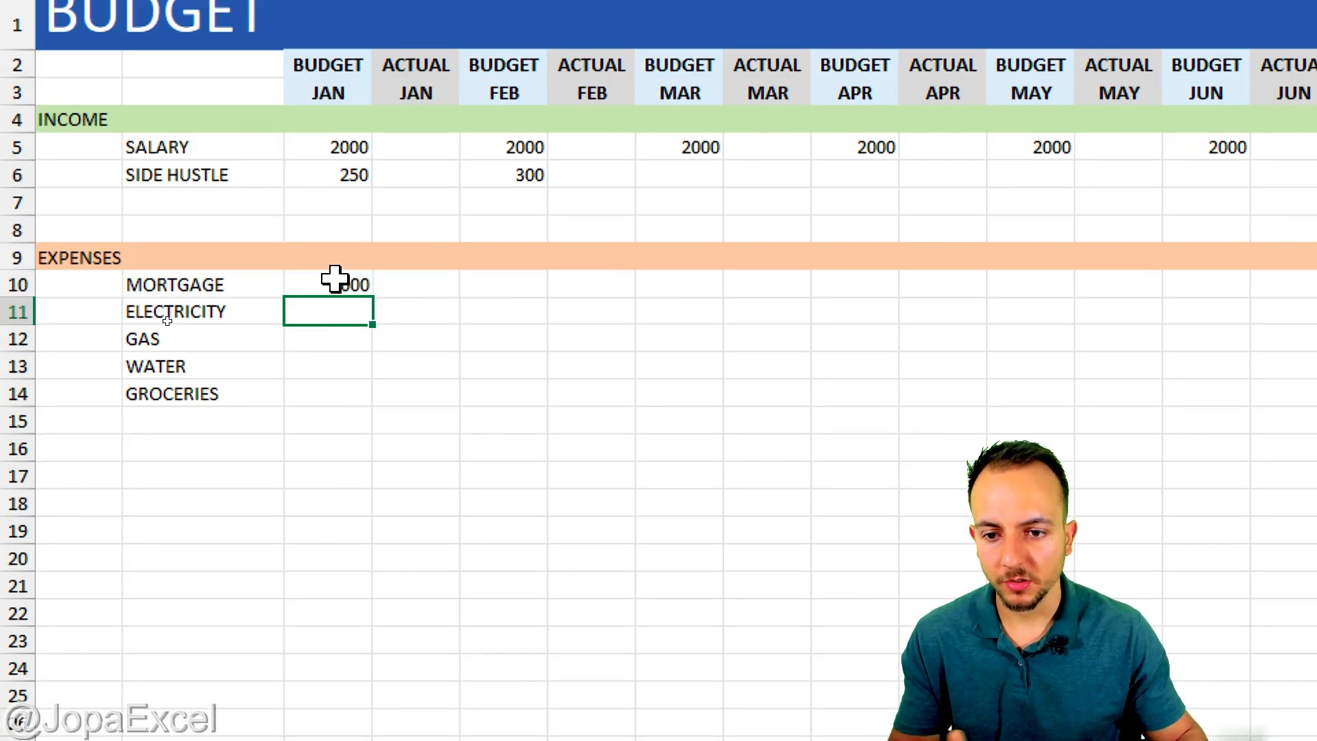
Fill the January MORTGAGE pair C10:D10 across to the DEC ACTUAL column, Z, as copied cells rather than a series
drag(338, 281, 1111, 291)
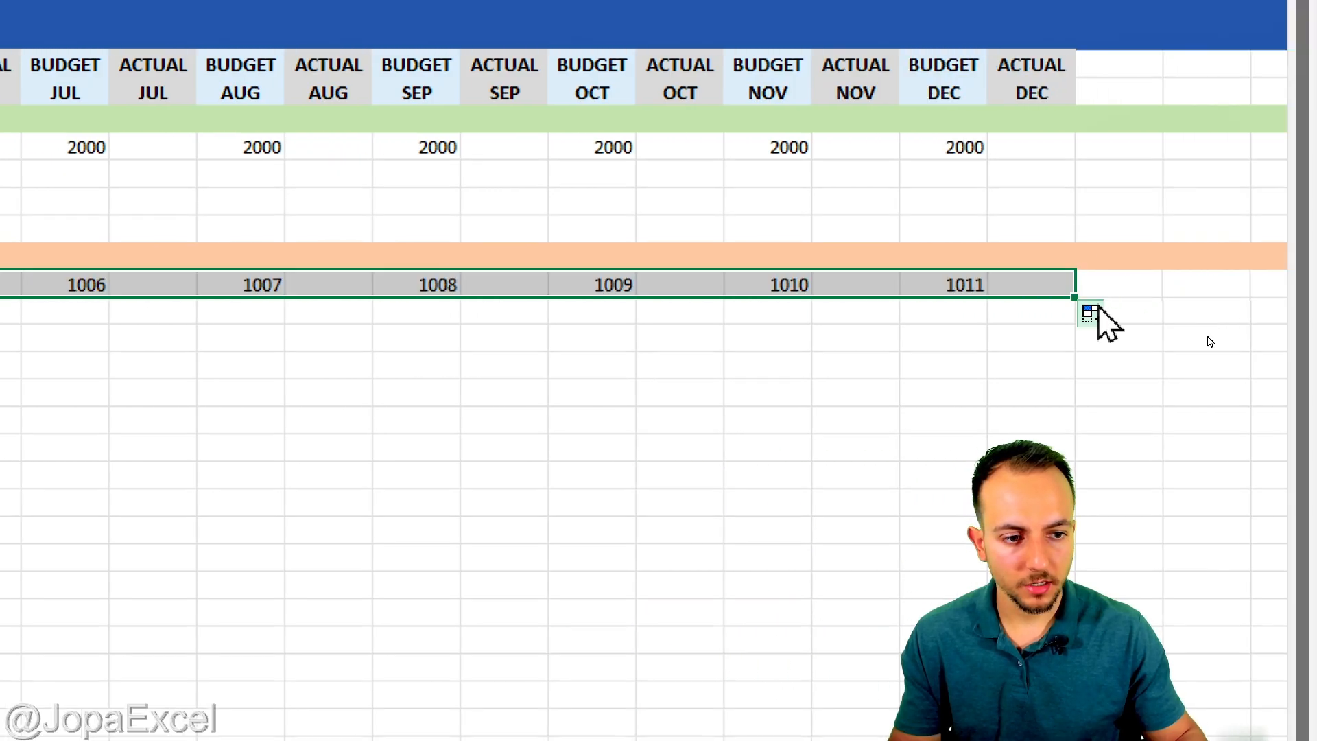
click(1097, 315)
click(1121, 348)
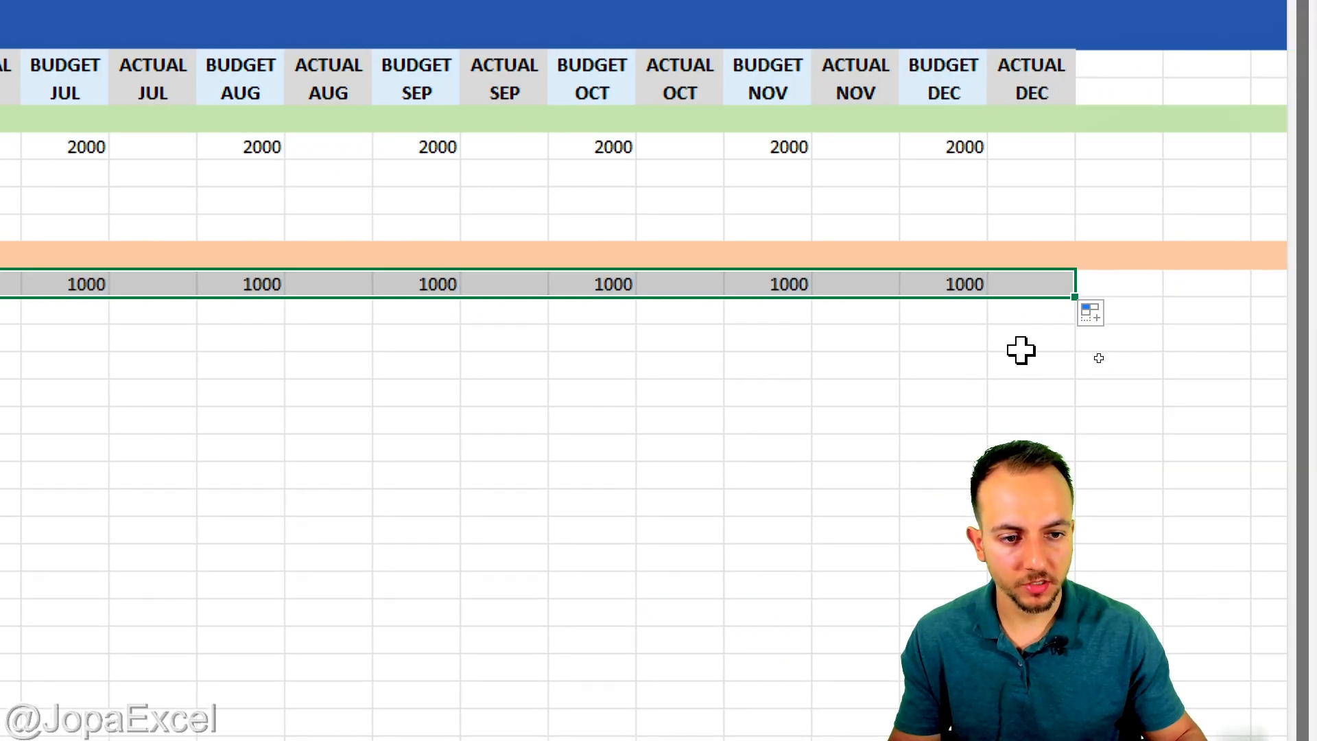
Enter the remaining January expense budgets in C11:C14: 100 for ELECTRICITY, 50 for GAS, 30 for WATER and 500 for GROCERIES
key(Down)
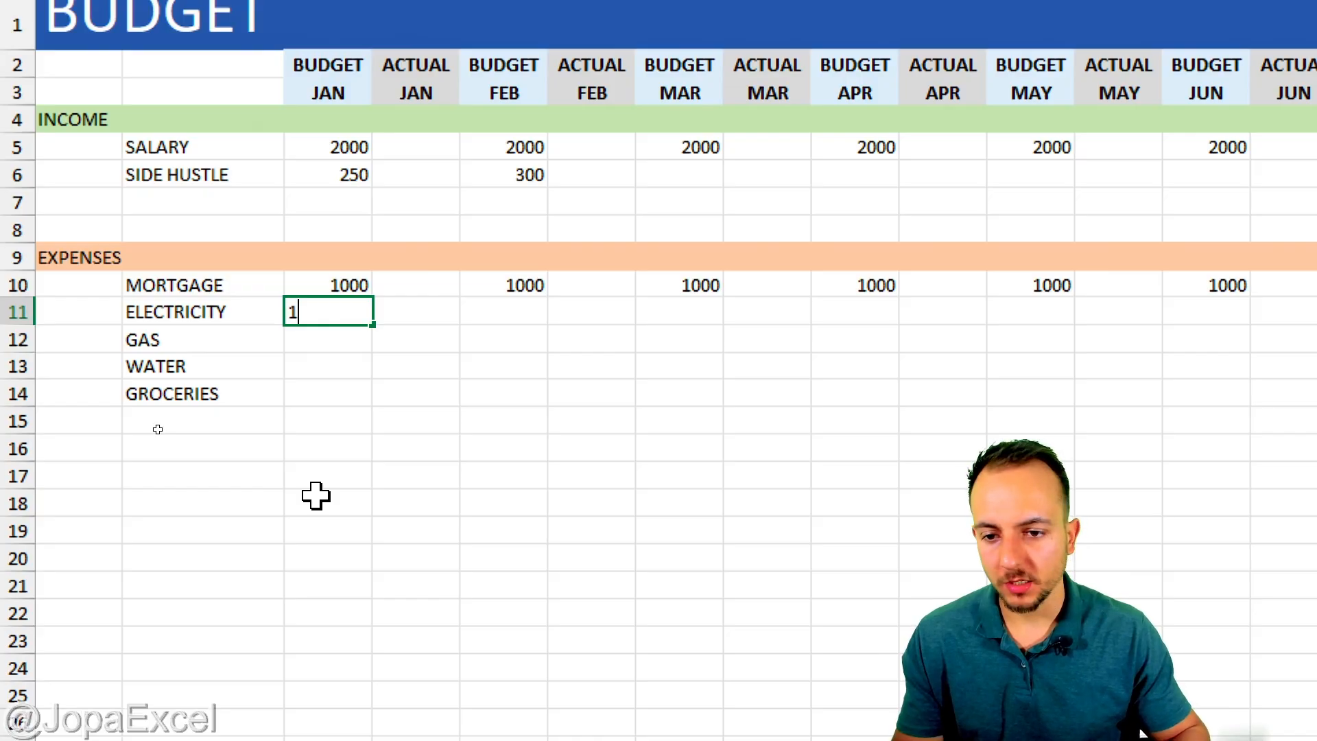
key(Return)
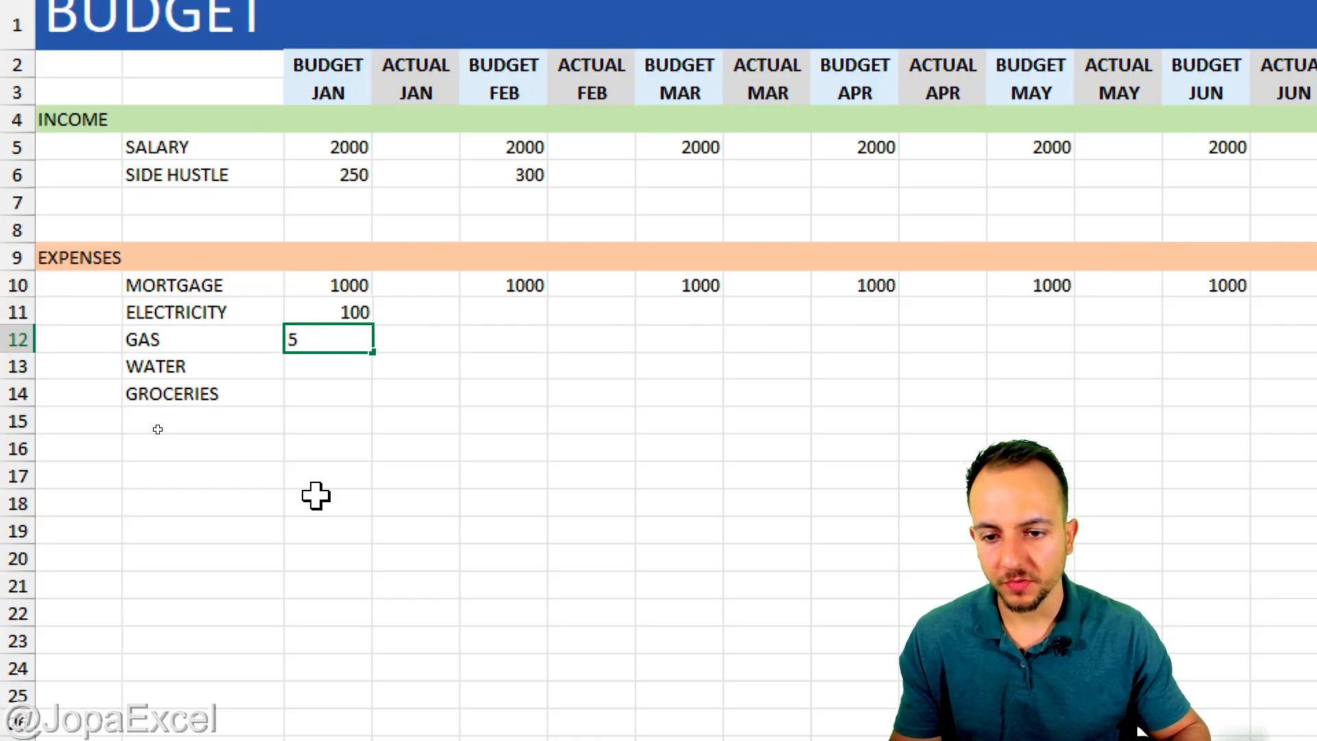
key(Return)
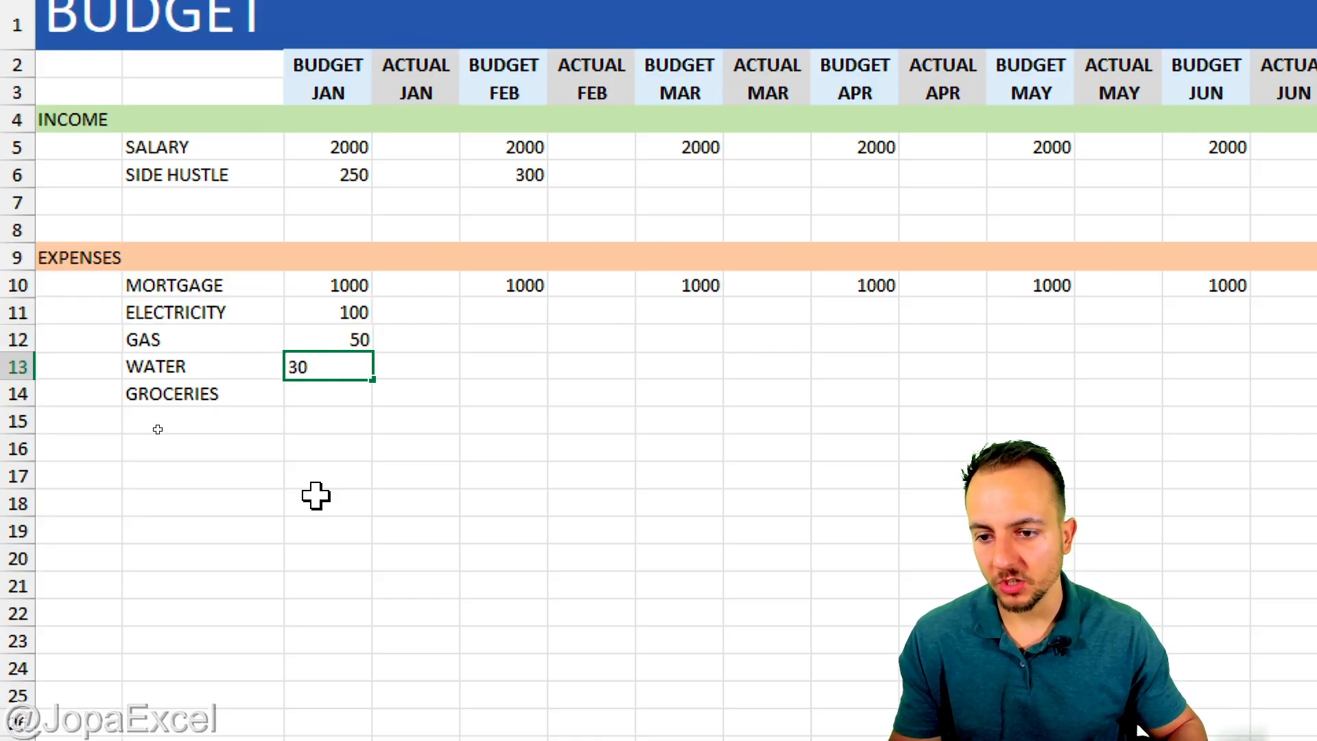
key(Return)
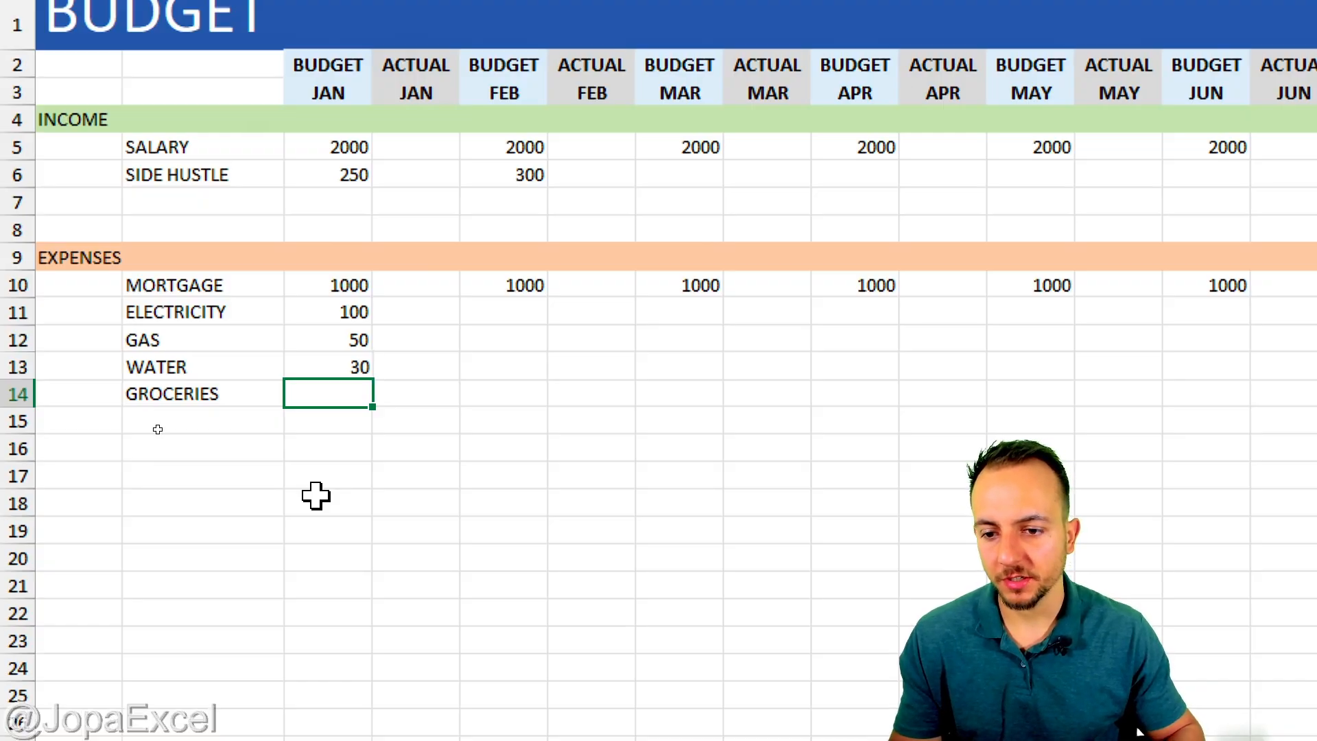
key(Return)
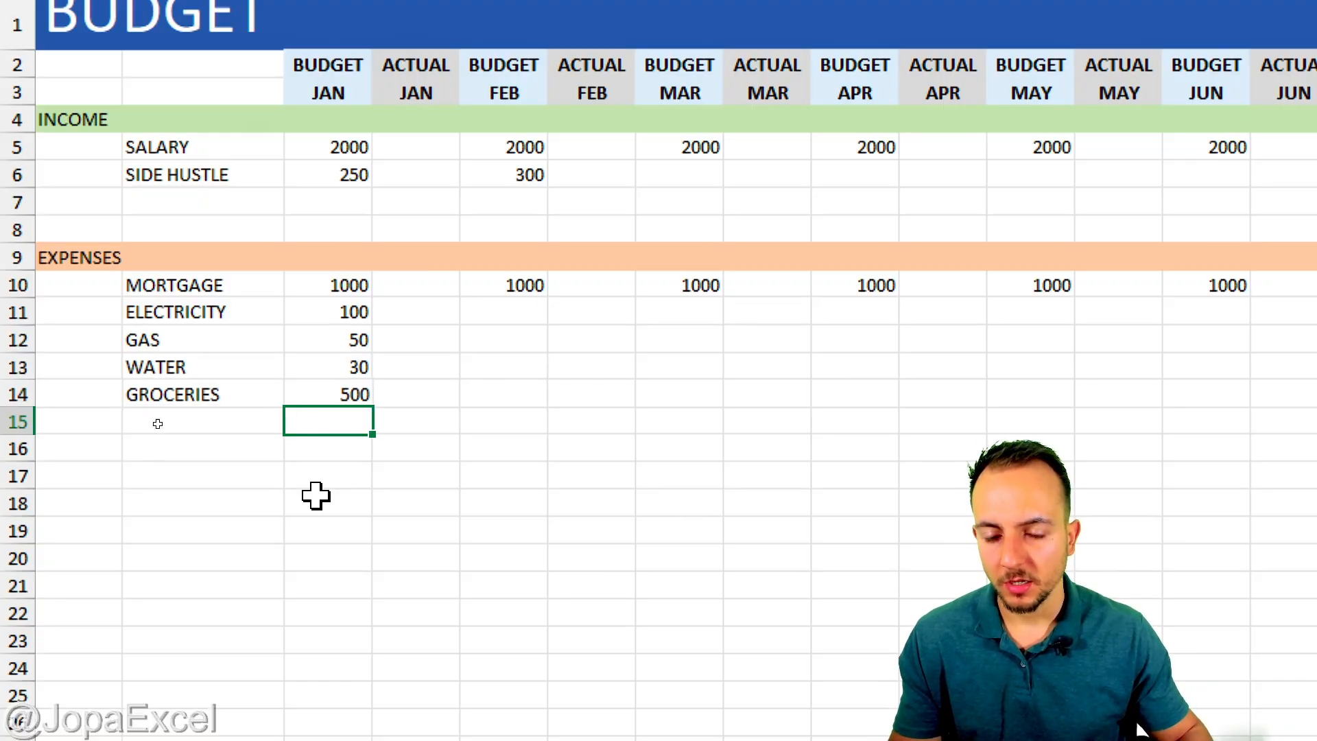
Fill the January expense block C10:D14 across all months through the DEC ACTUAL column, Z
drag(343, 285, 441, 385)
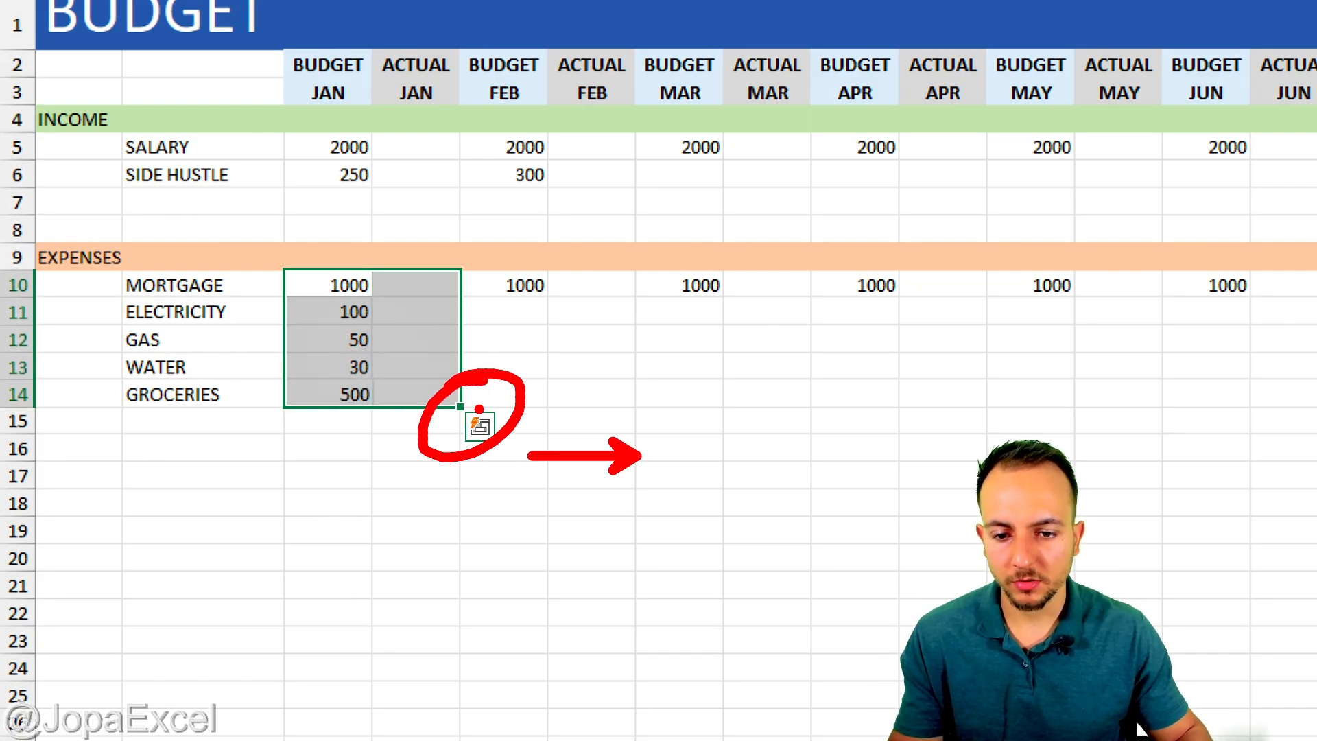
mouse_move(459, 407)
mouse_down()
mouse_move(1316, 397)
mouse_move(1316, 415)
mouse_move(1316, 399)
mouse_up()
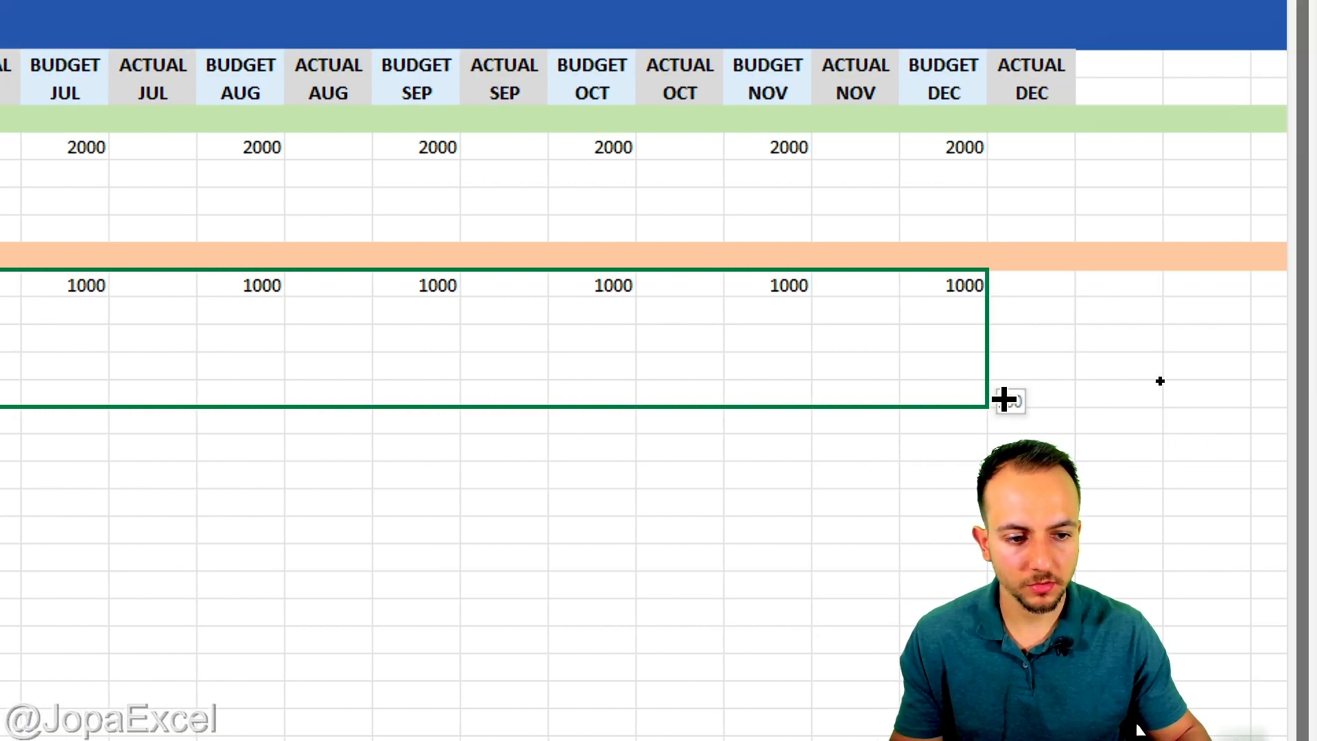
drag(1003, 399, 1043, 401)
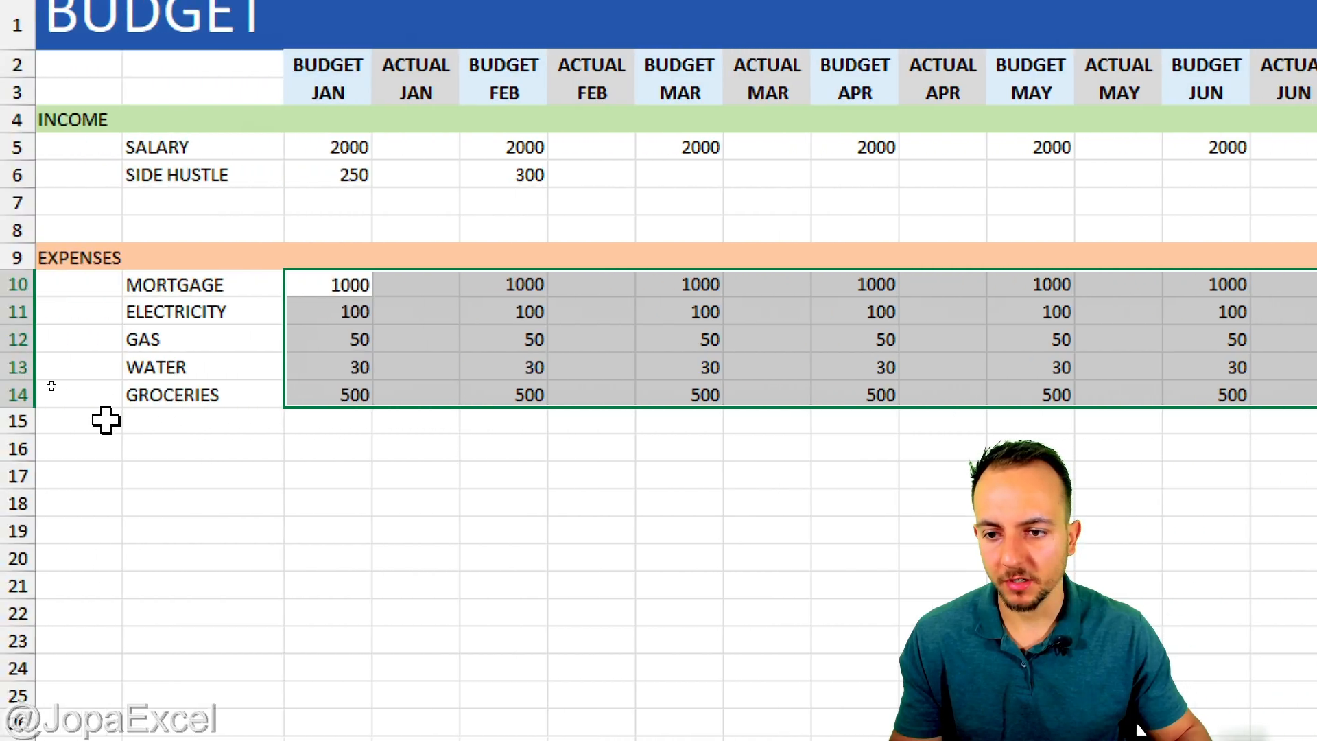
click(182, 285)
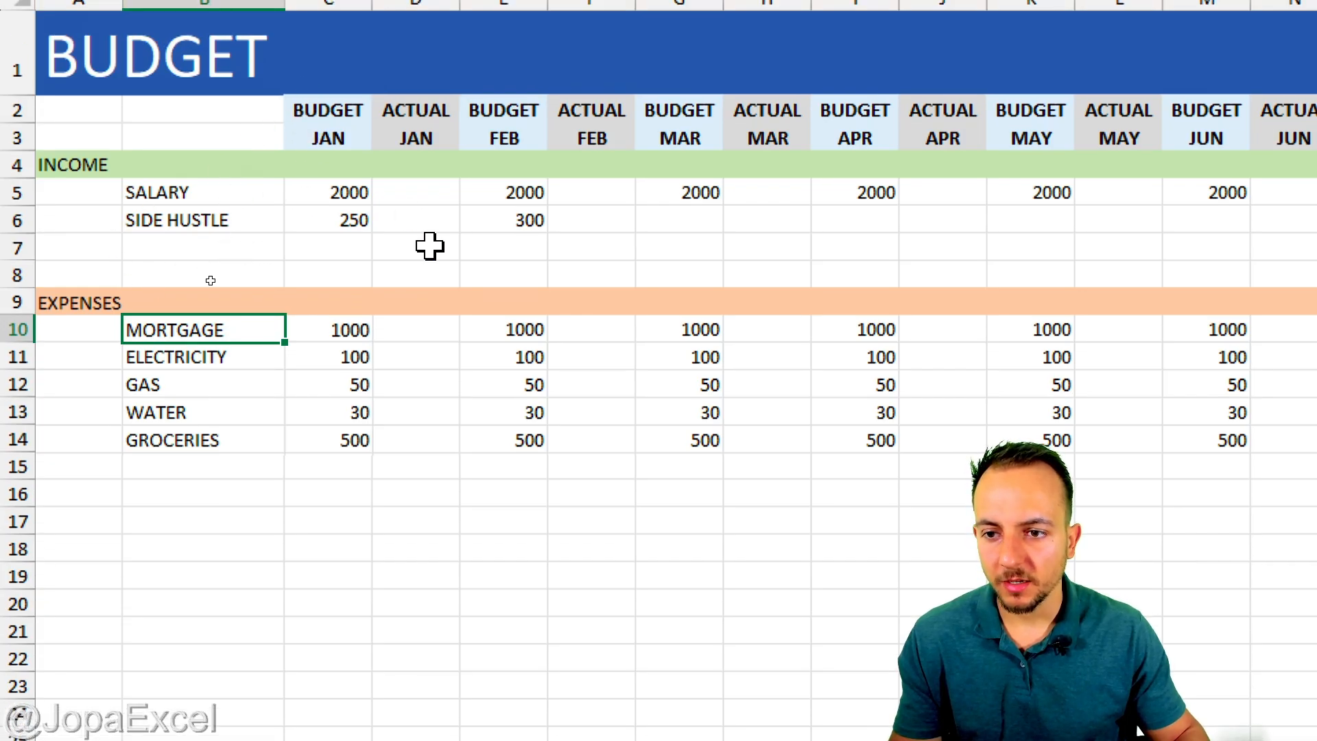
mouse_move(112, 129)
mouse_down()
mouse_move(82, 111)
mouse_move(63, 121)
mouse_up()
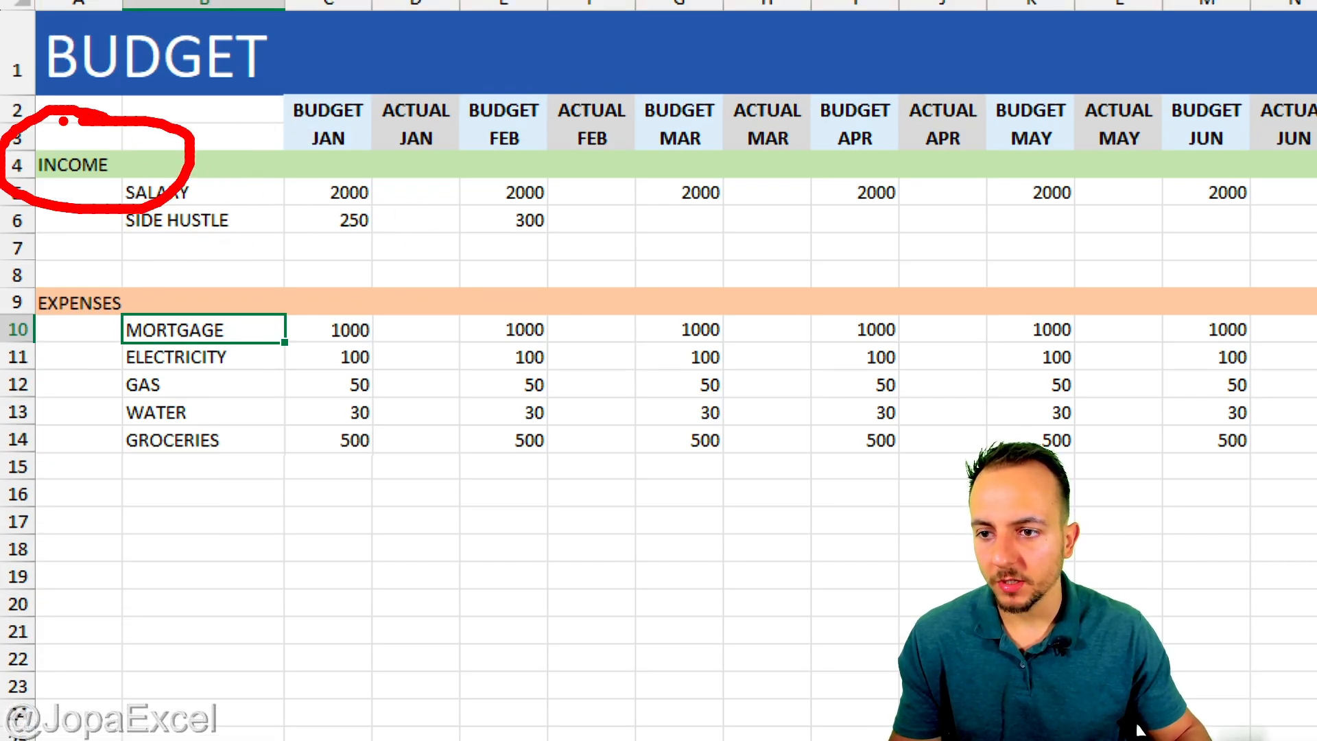
mouse_move(137, 252)
mouse_down()
mouse_move(103, 353)
mouse_move(165, 264)
mouse_up()
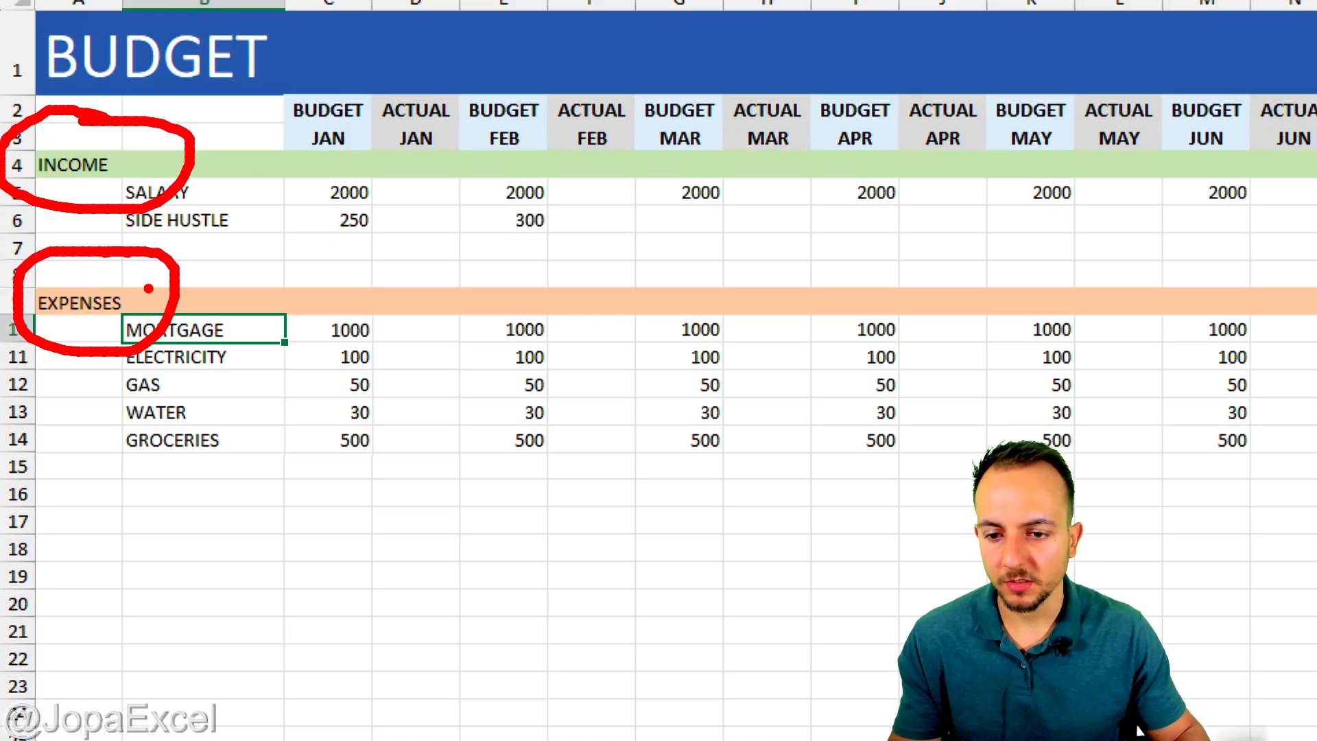
key(Escape)
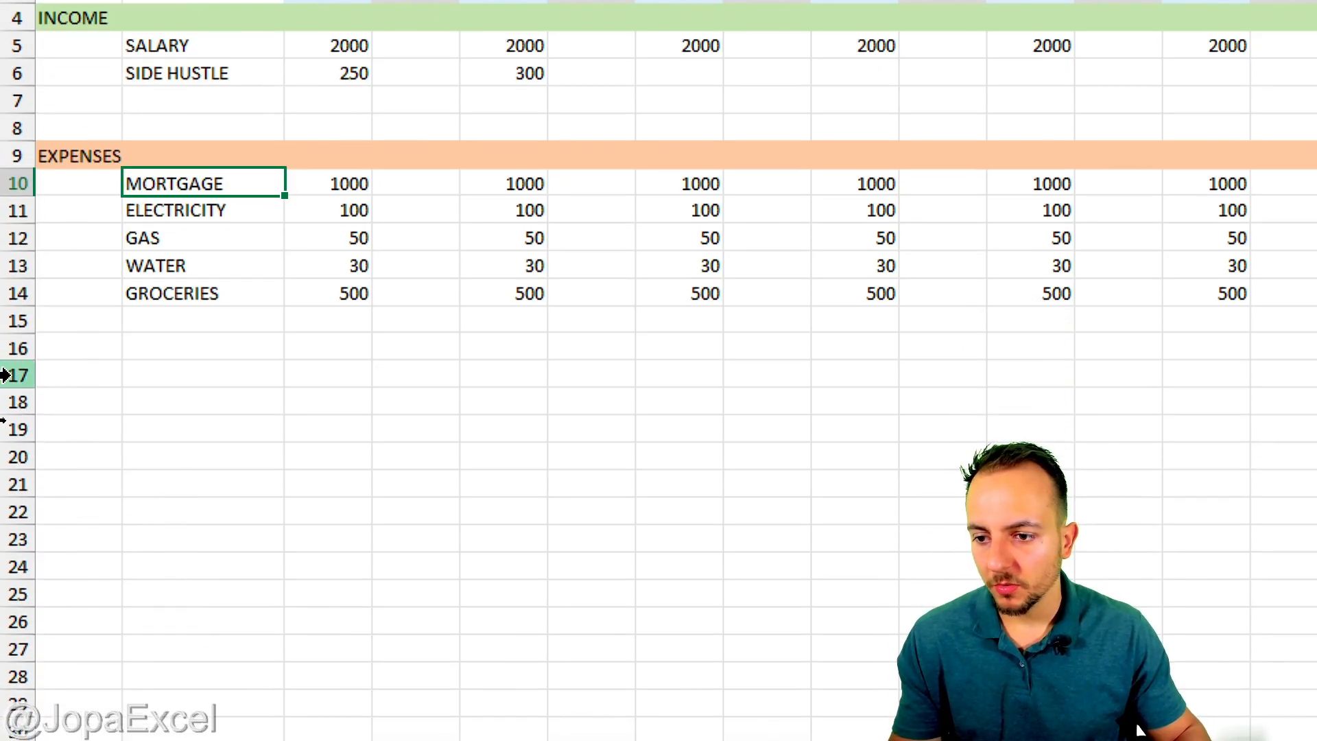
Enter the summary labels TOTAL INCOME in A17 and TOTAL EXPENSES in A18
drag(5, 375, 19, 431)
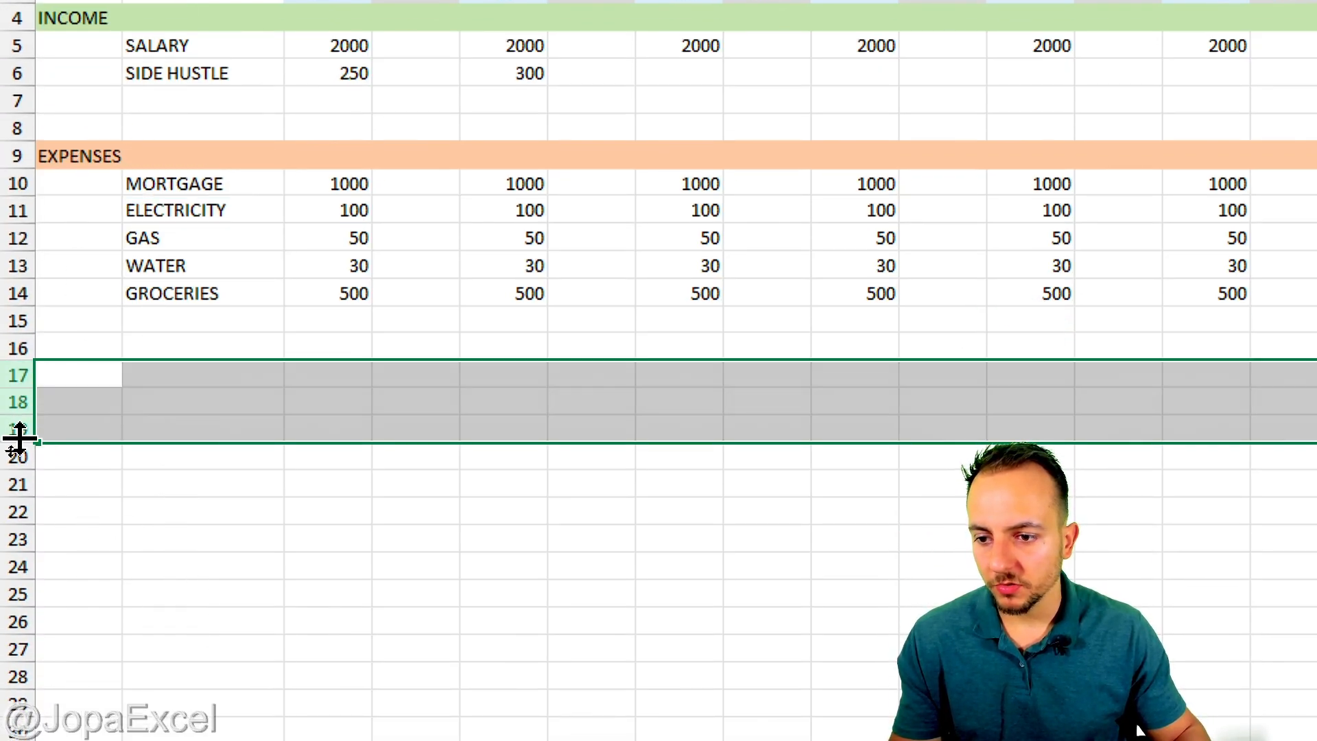
click(5, 375)
click(91, 377)
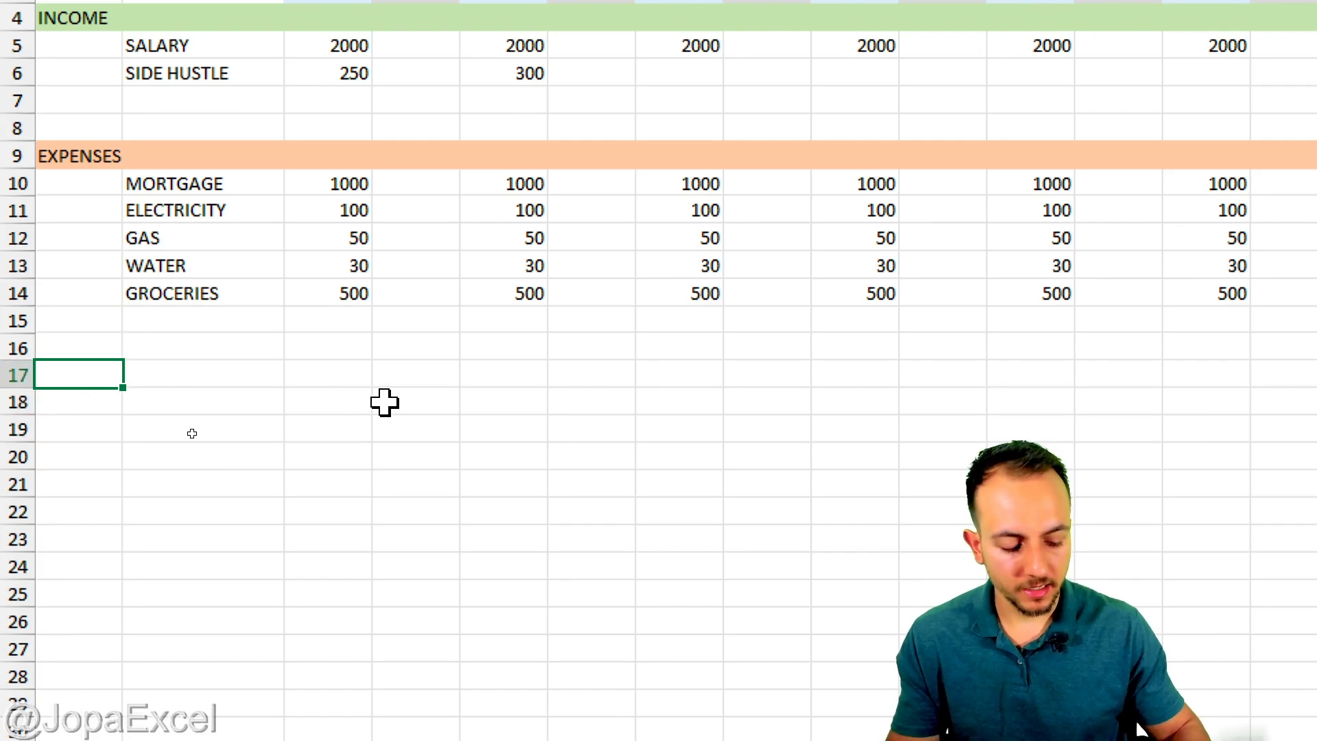
text(TOTAL INCOME)
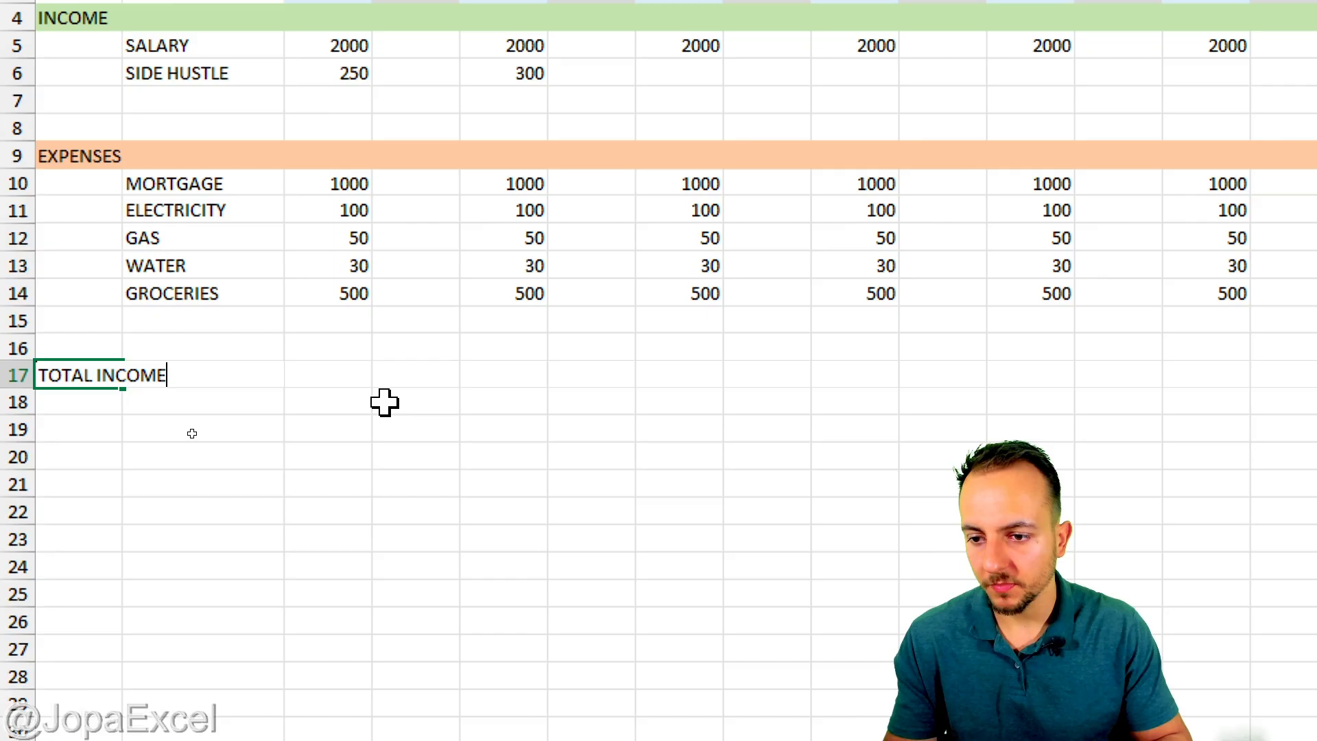
key(Return)
text(TOTAL D)
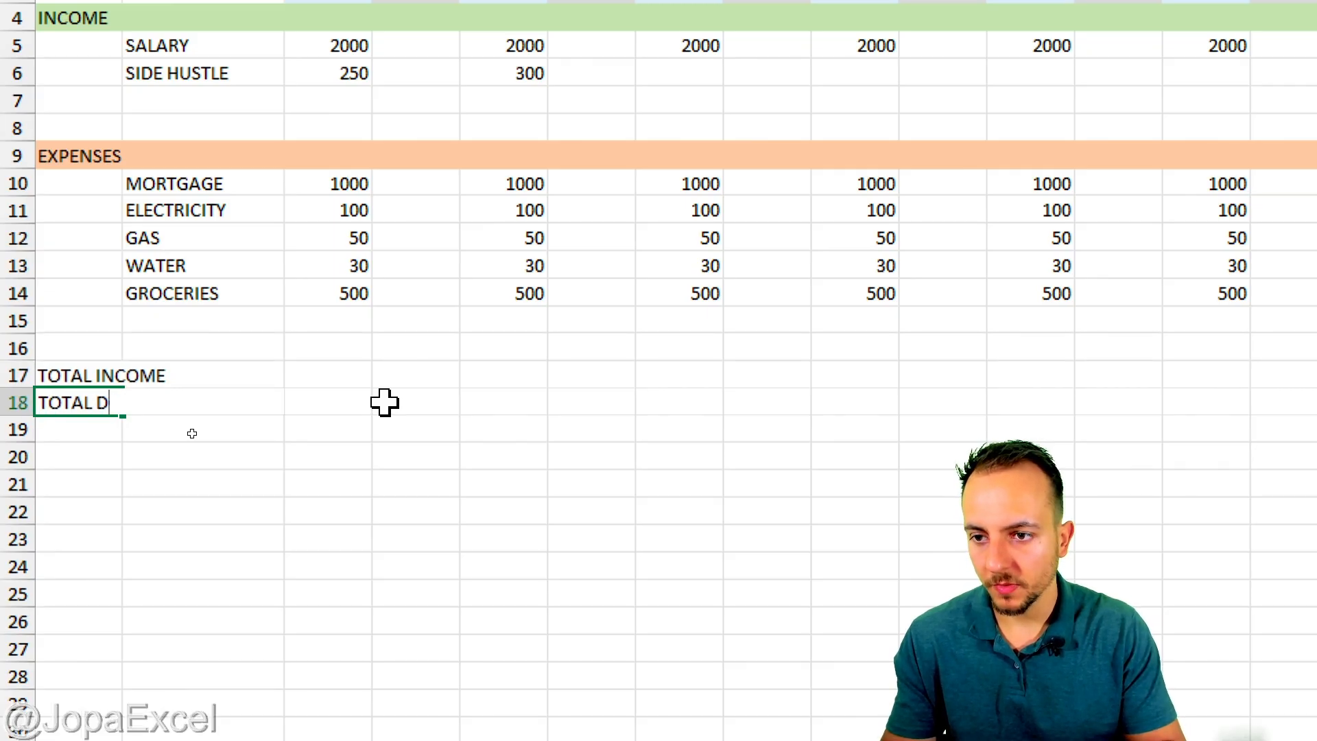
key(BackSpace)
text(EXPENSES)
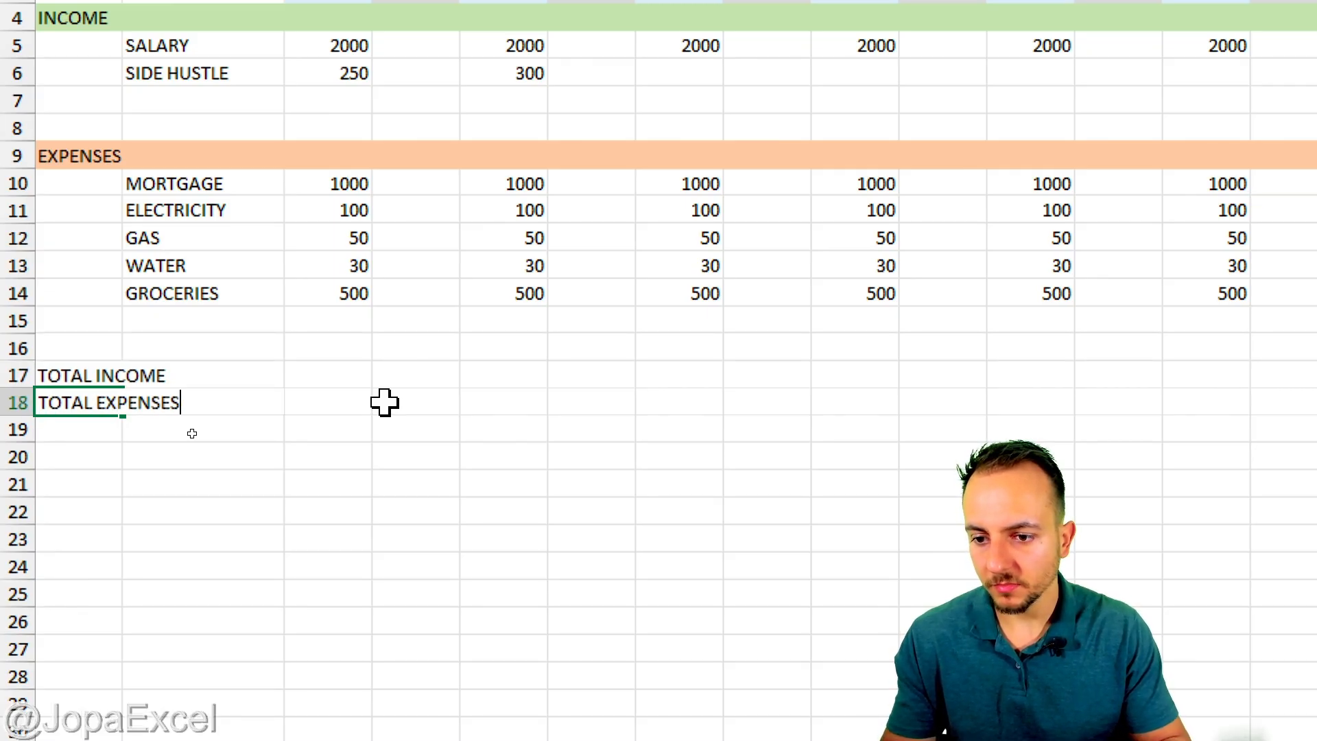
key(Return)
key(Up)
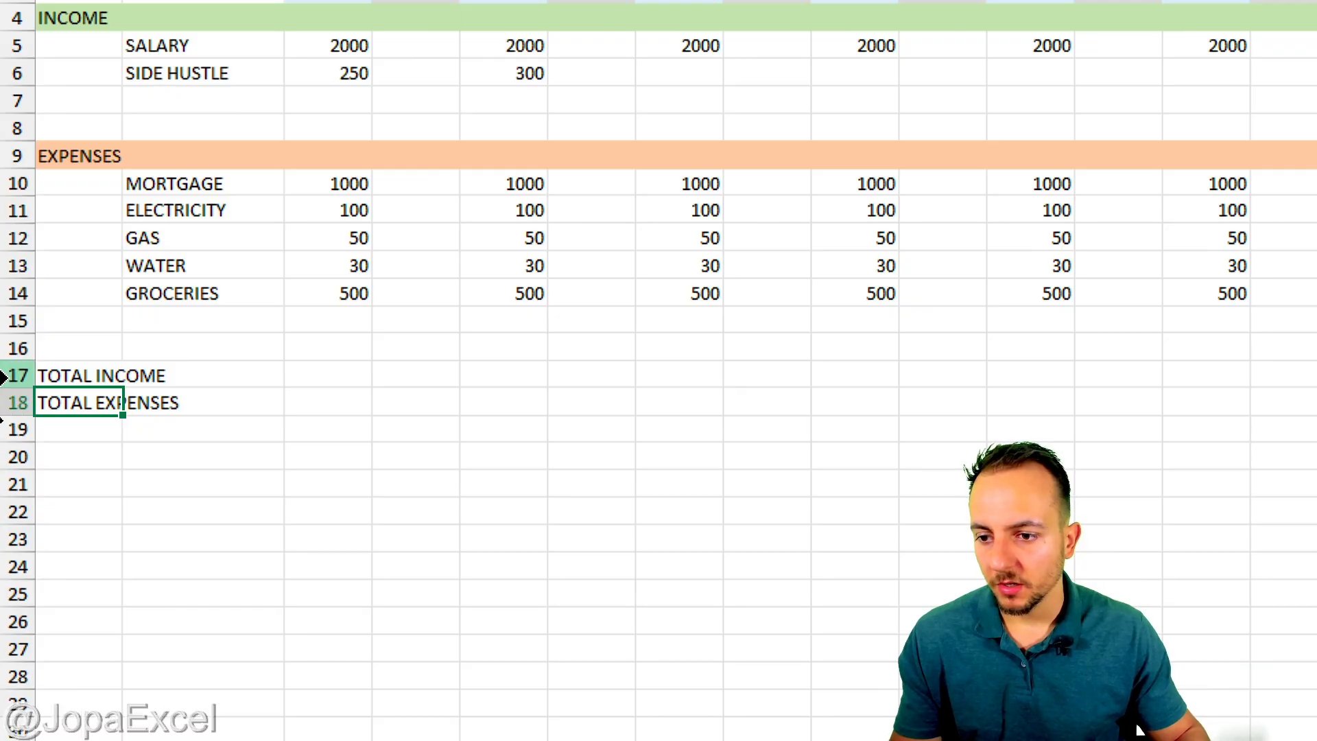
Shade the entire TOTAL INCOME row 17 light green and the entire TOTAL EXPENSES row 18 light orange
click(18, 375)
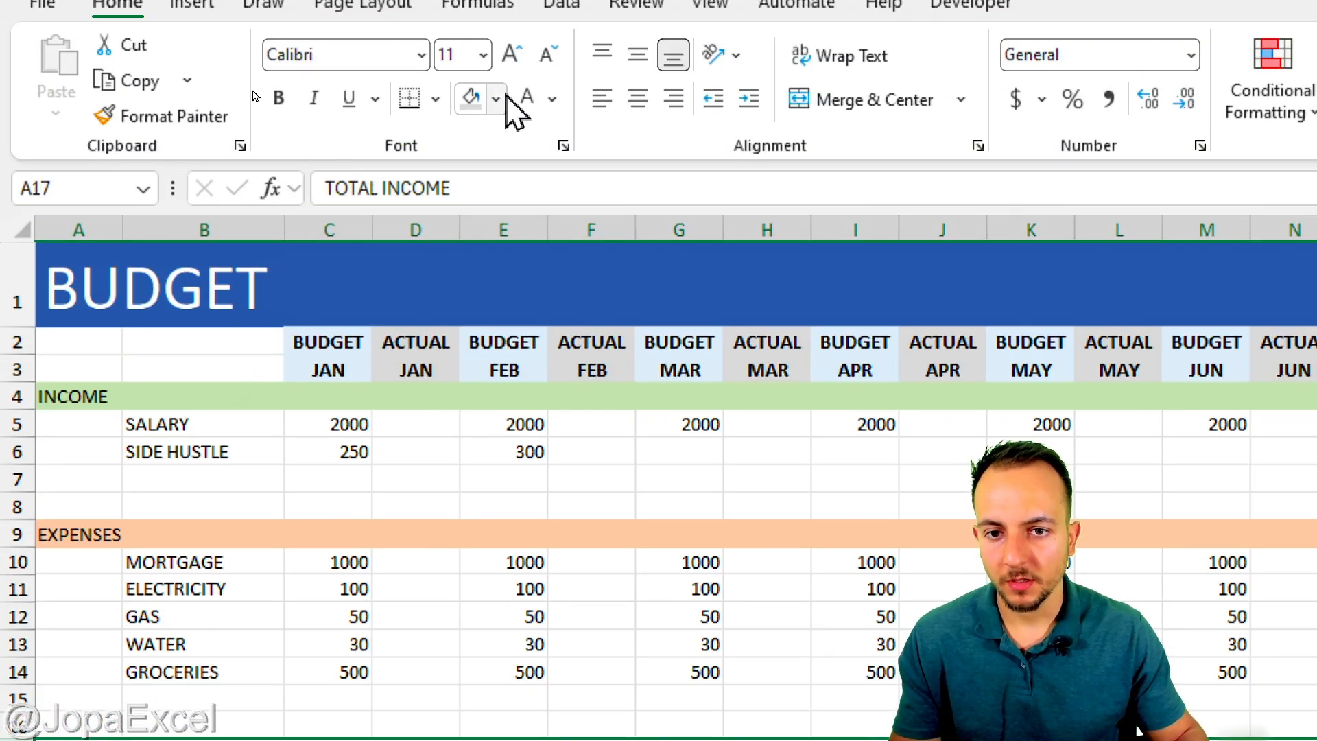
click(497, 98)
click(813, 296)
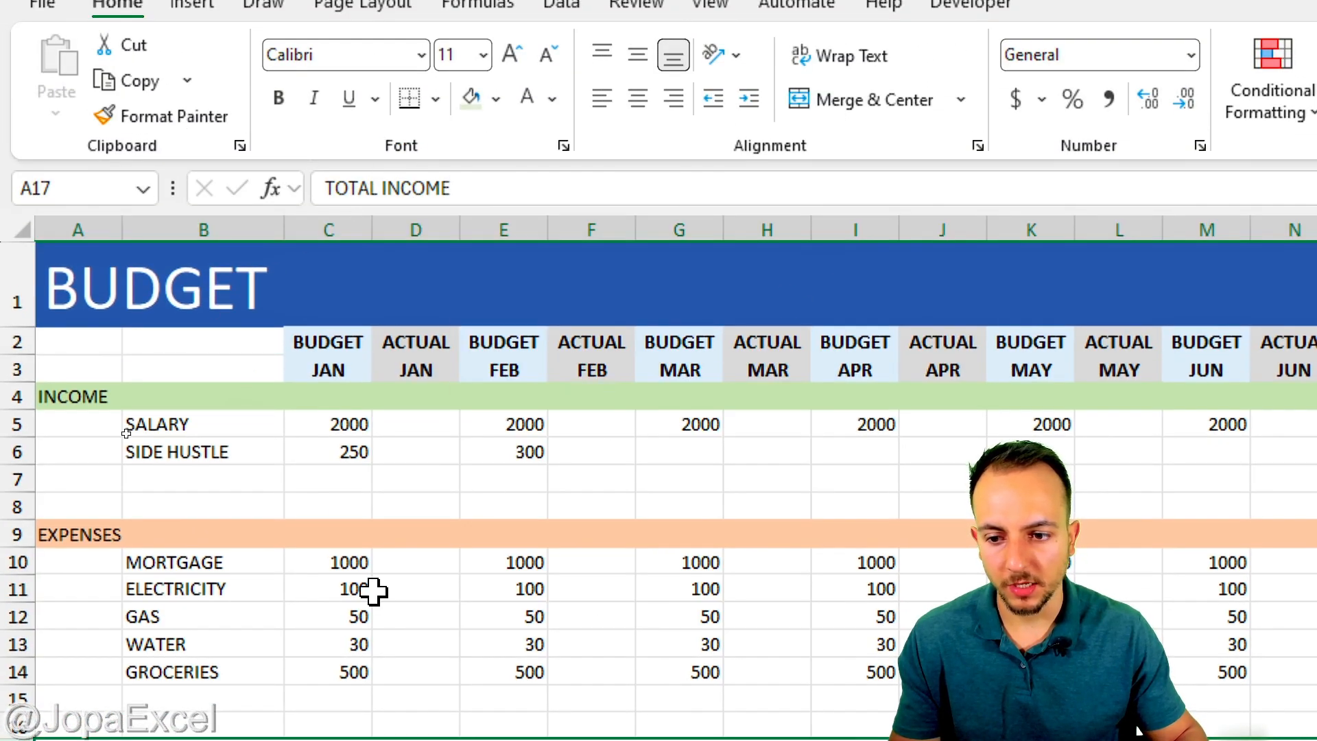
click(19, 471)
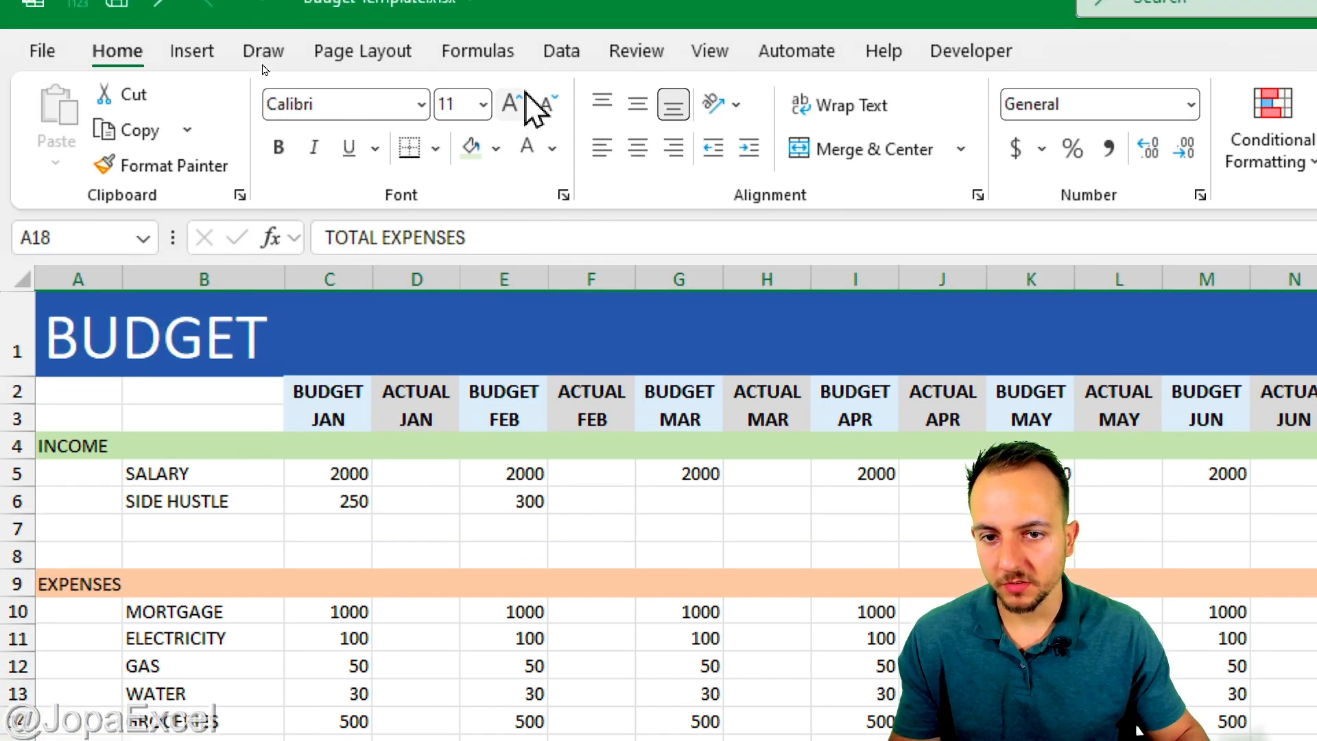
click(496, 150)
click(665, 340)
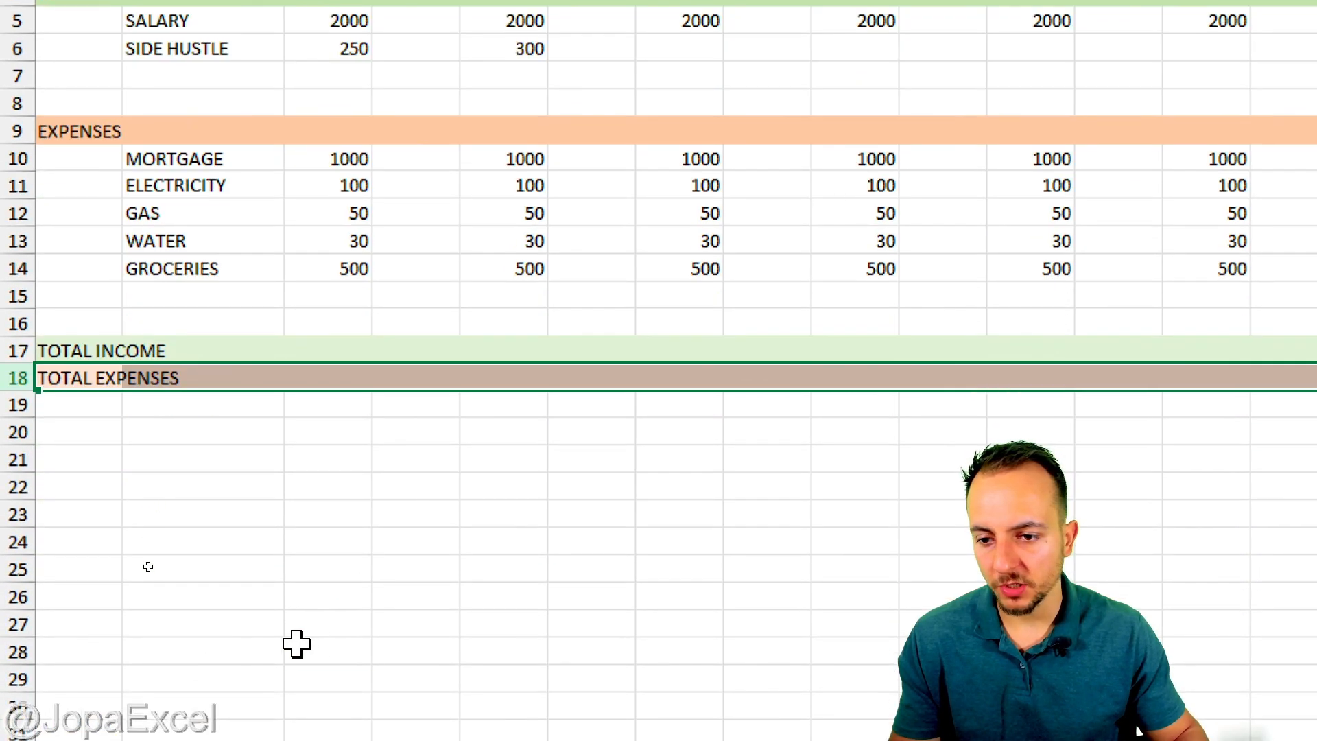
click(295, 645)
Total the January income budget in the TOTAL INCOME row by entering =SUM(C5:C8) in C17
click(345, 346)
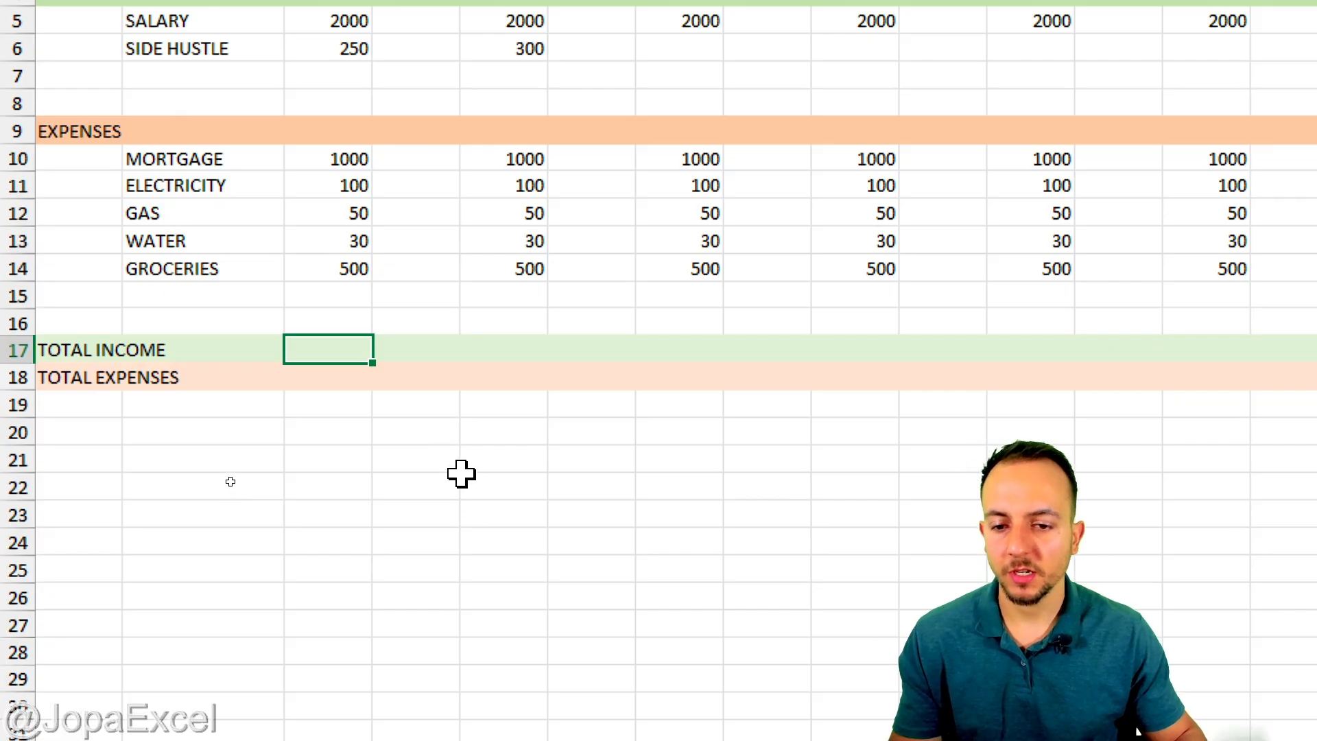
text(=SUM)
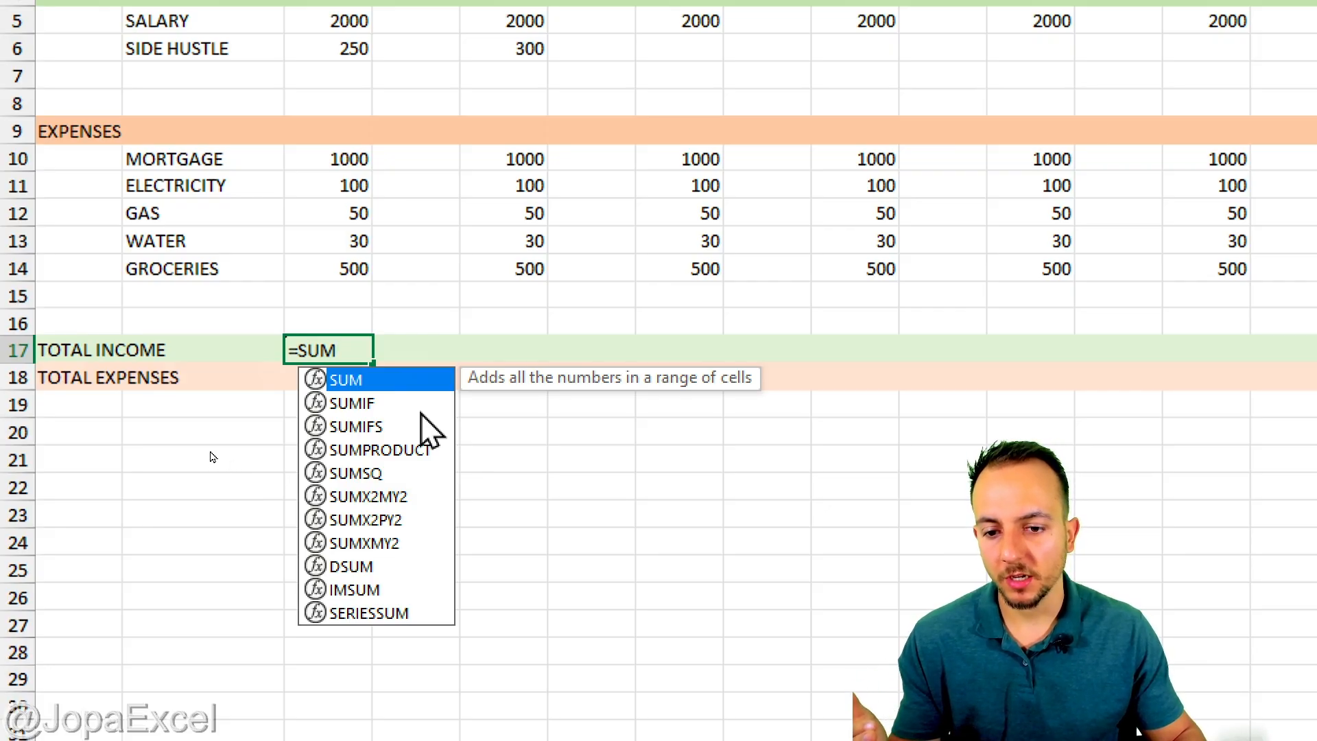
click(399, 413)
click(386, 386)
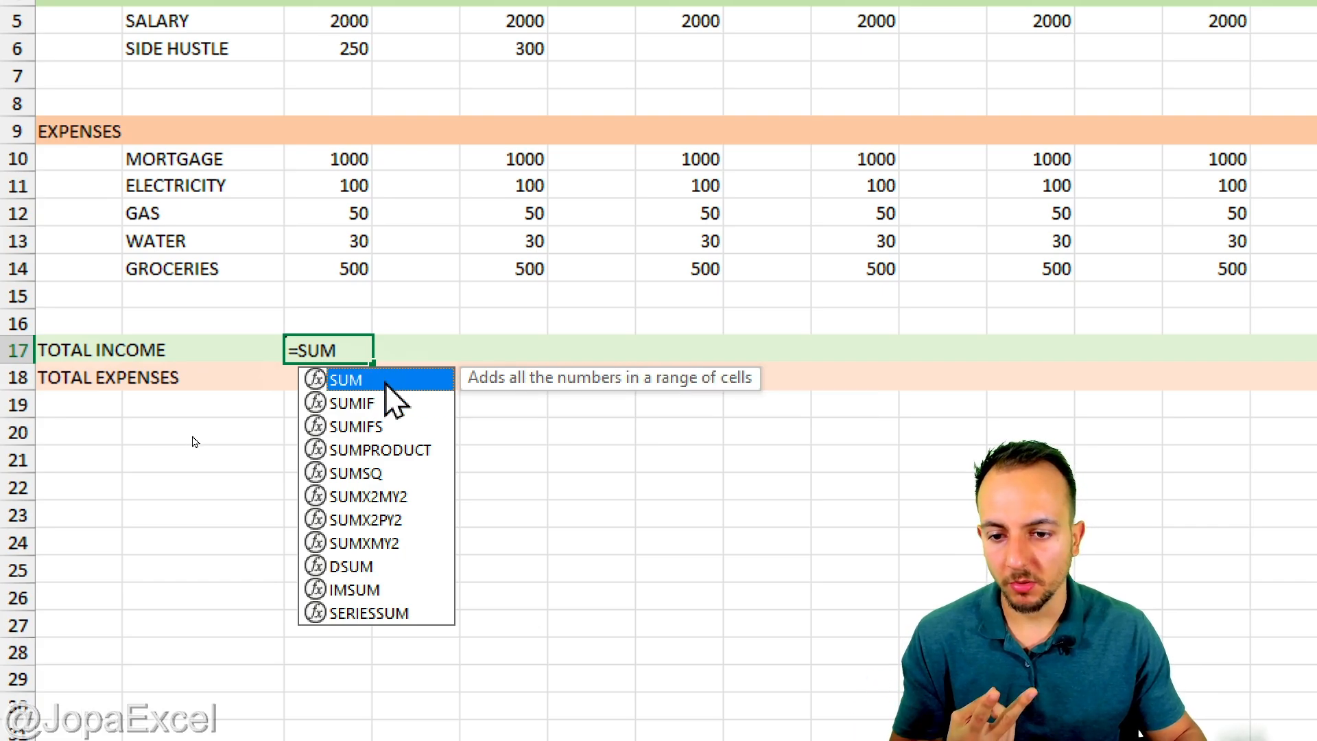
double_click(386, 385)
scroll(402, 96, up, 2)
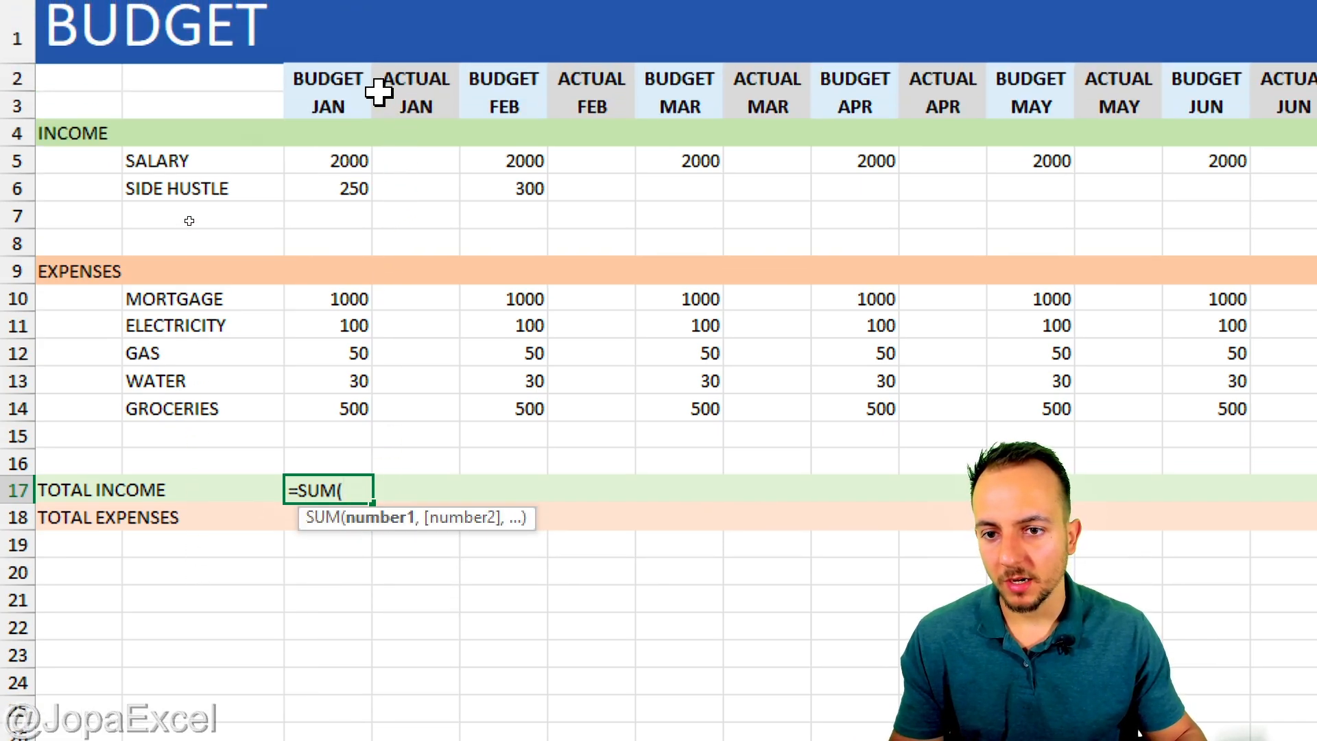
drag(336, 158, 343, 244)
scroll(419, 549, down, 2)
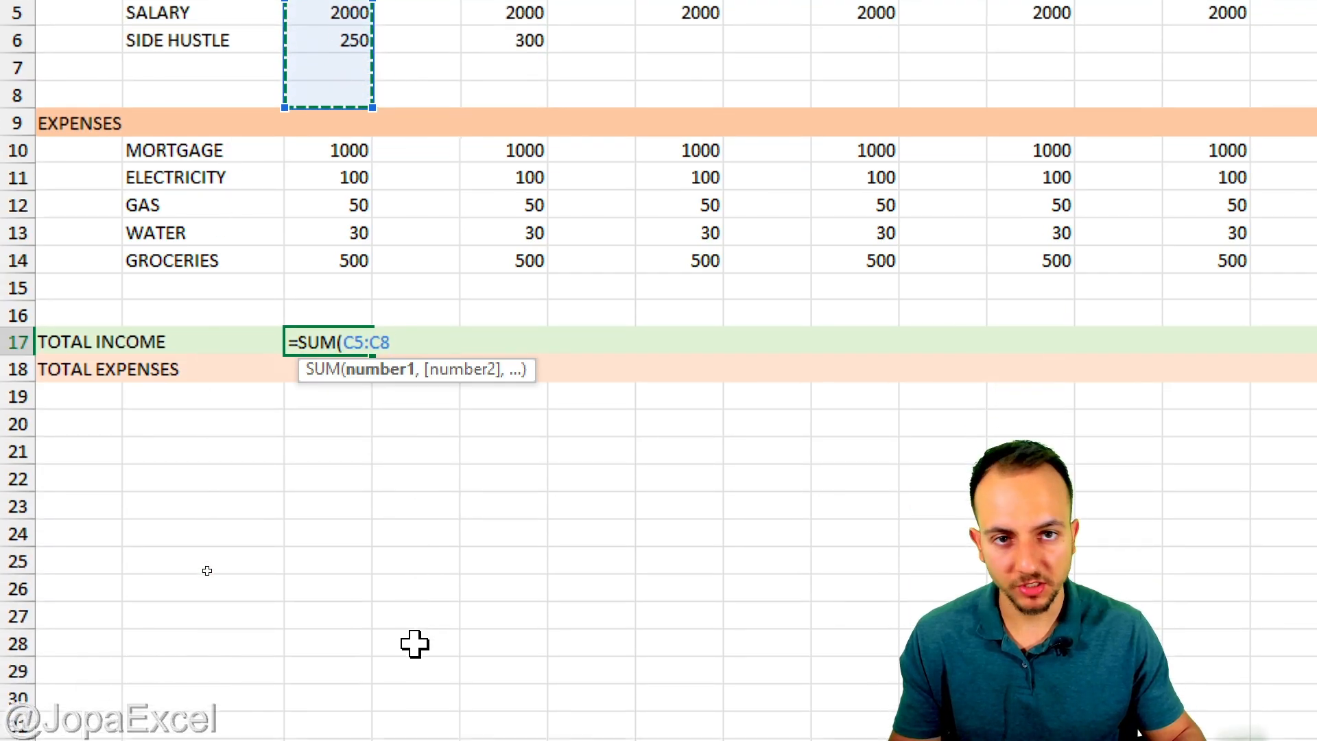
key(Return)
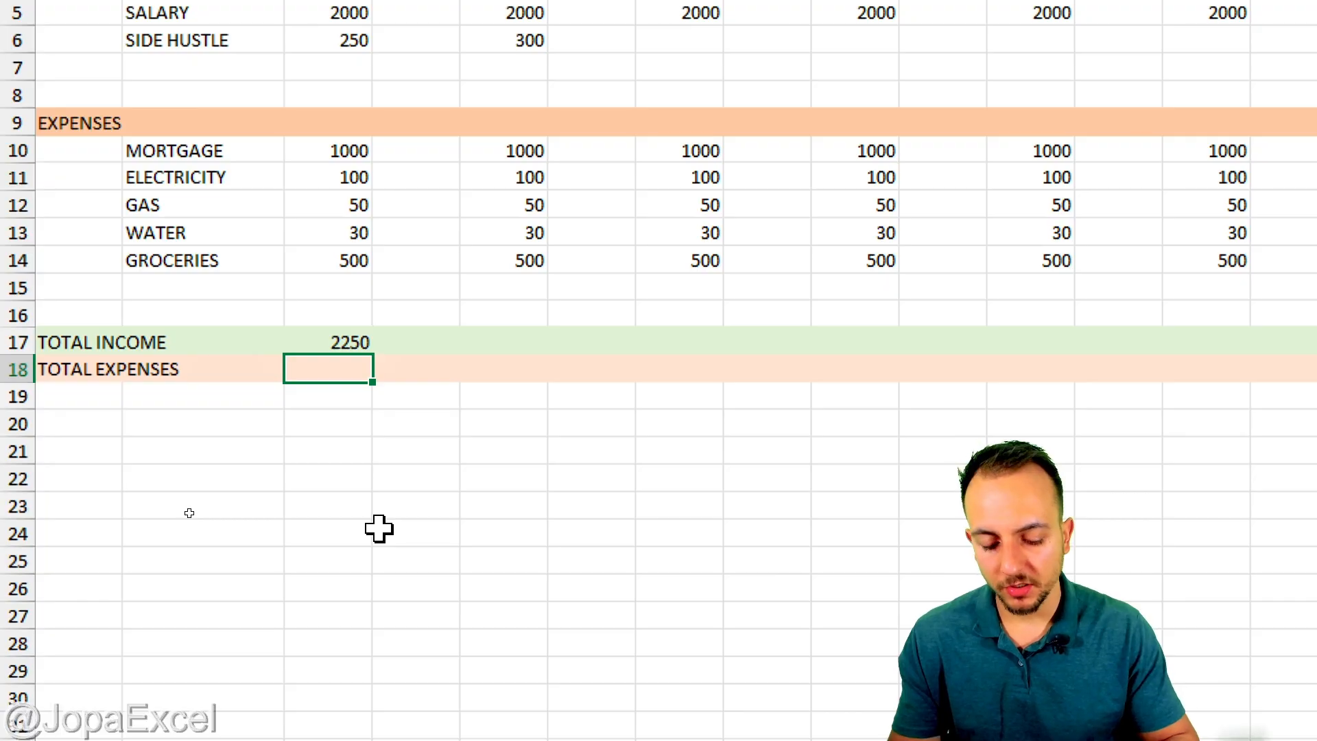
Total the January expense budget in the TOTAL EXPENSES row by entering =SUM(C10:C16) in C18
text(=SUM()
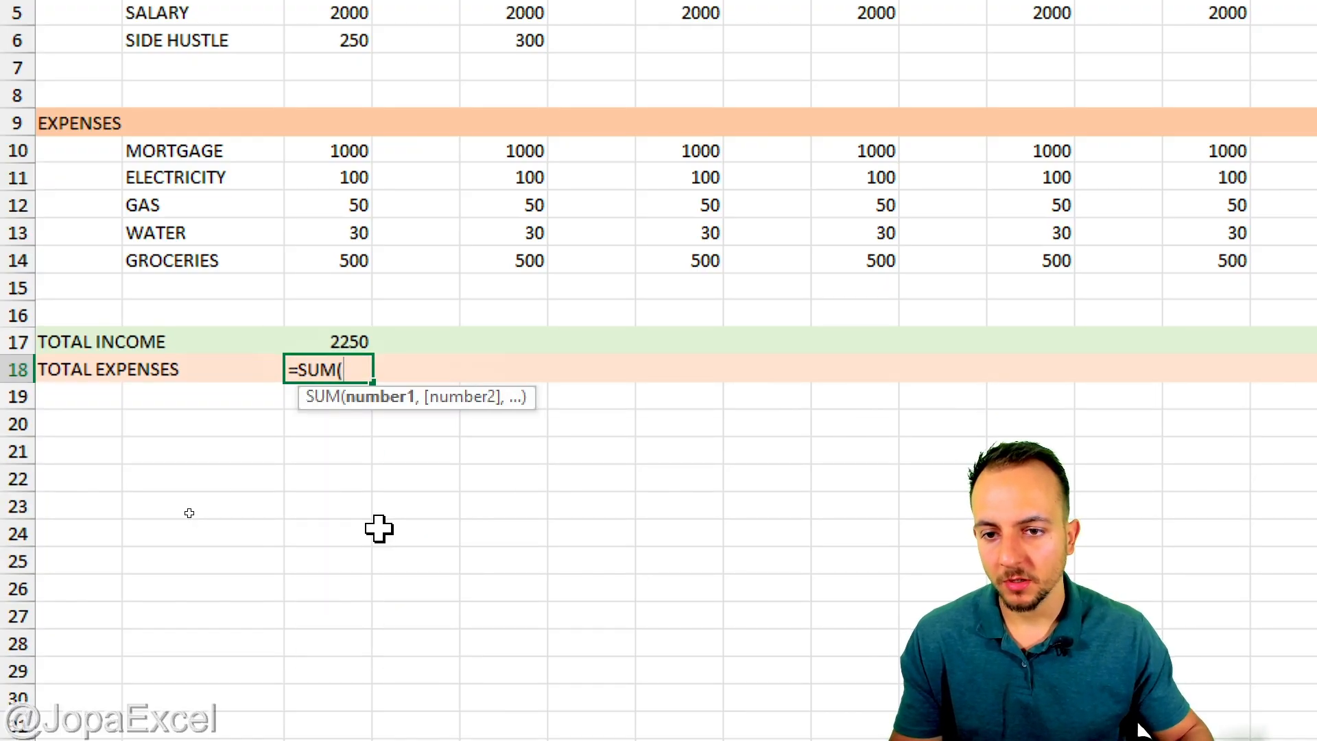
drag(343, 153, 332, 312)
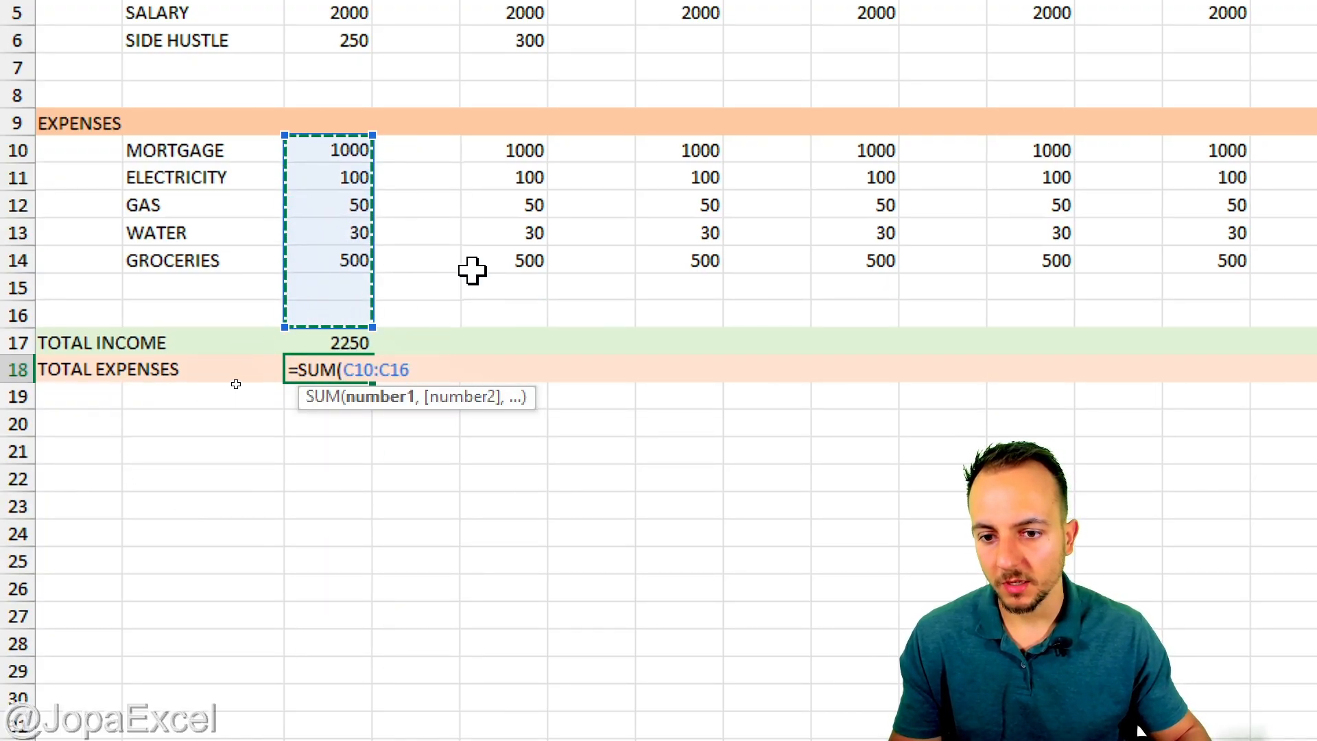
key(Return)
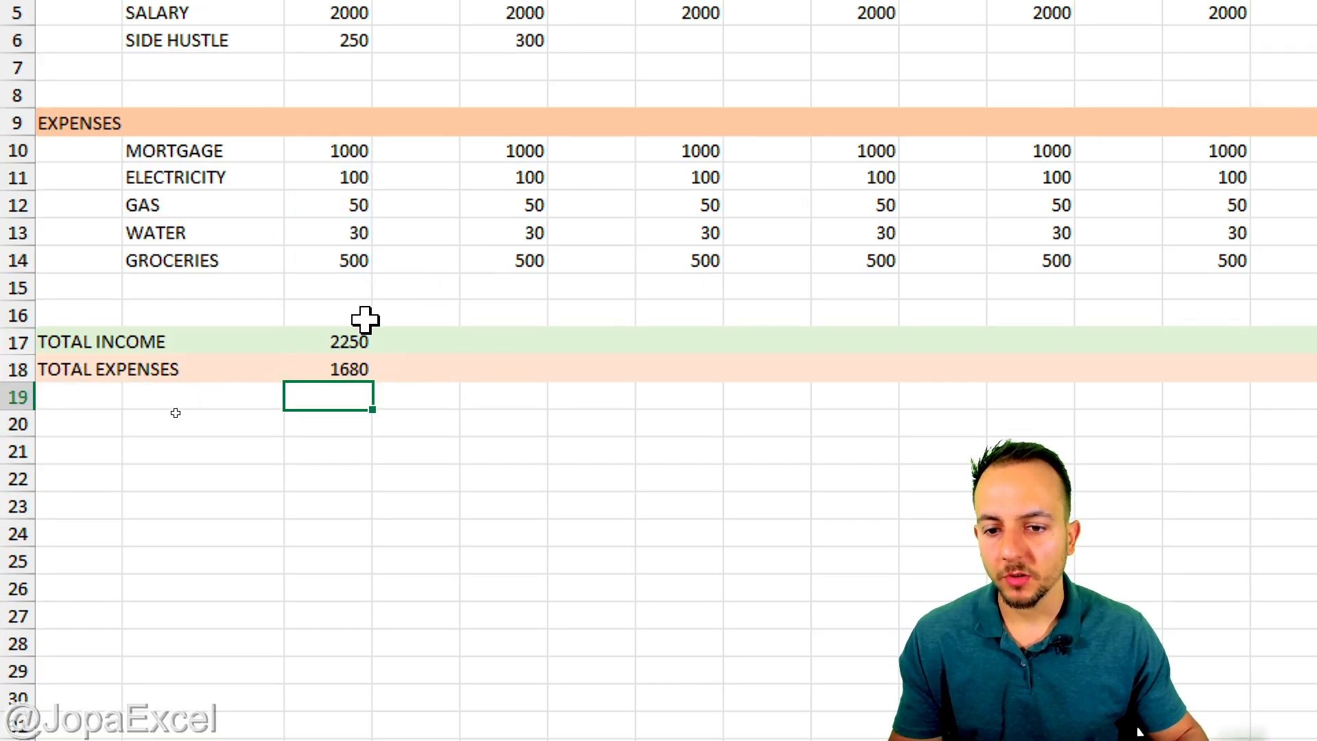
Fill the total formulas from C17:C18 across all the BUDGET and ACTUAL month columns
mouse_move(340, 336)
mouse_down()
mouse_move(332, 370)
mouse_move(392, 408)
mouse_move(371, 369)
mouse_up()
mouse_move(526, 420)
mouse_down()
mouse_move(369, 420)
mouse_move(1161, 356)
mouse_move(1082, 369)
mouse_up()
key(Escape)
click(1065, 431)
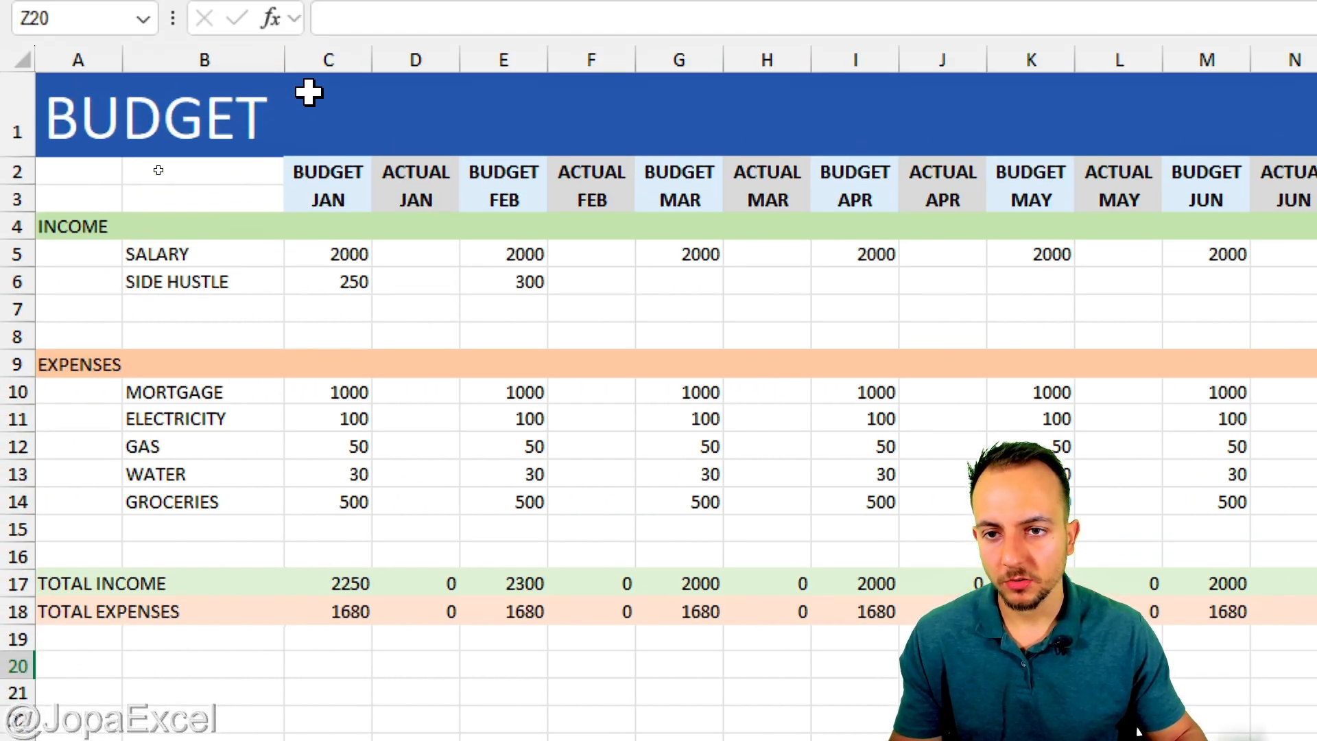
click(331, 82)
click(431, 82)
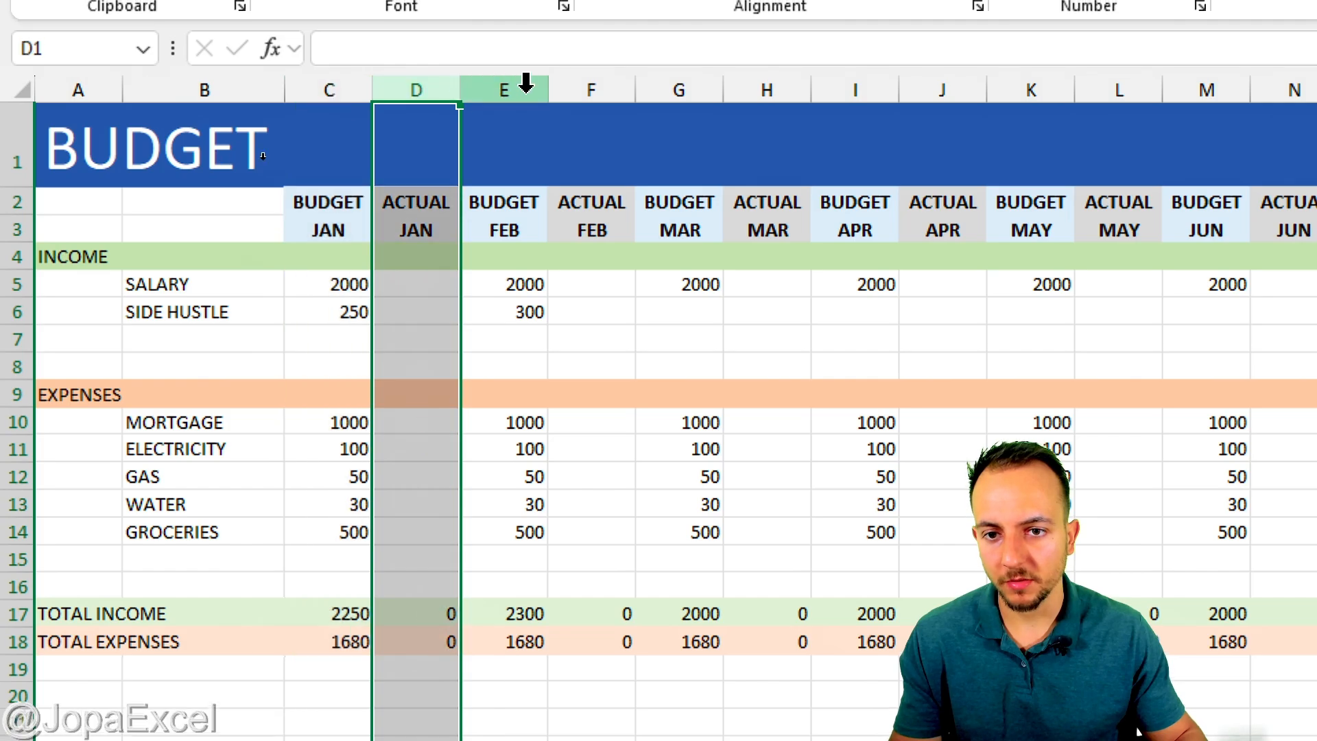
click(346, 82)
click(419, 88)
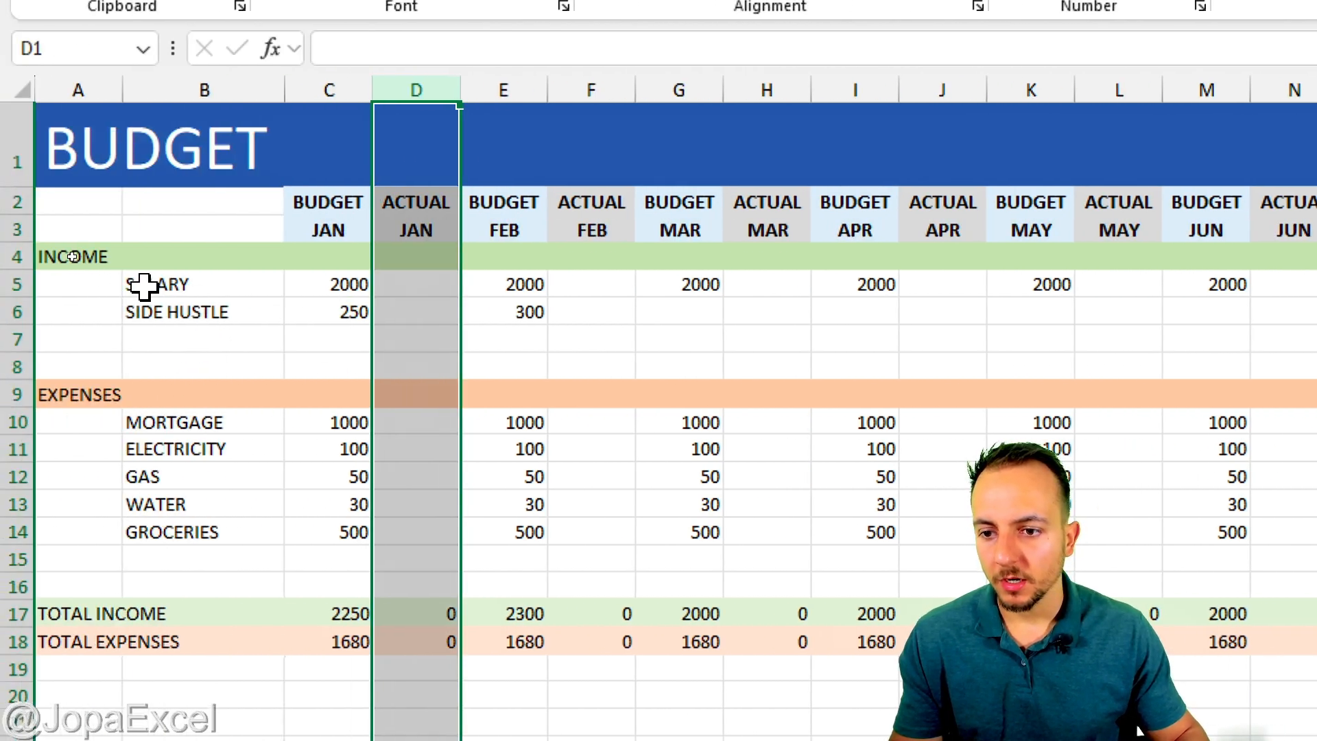
click(143, 286)
click(402, 286)
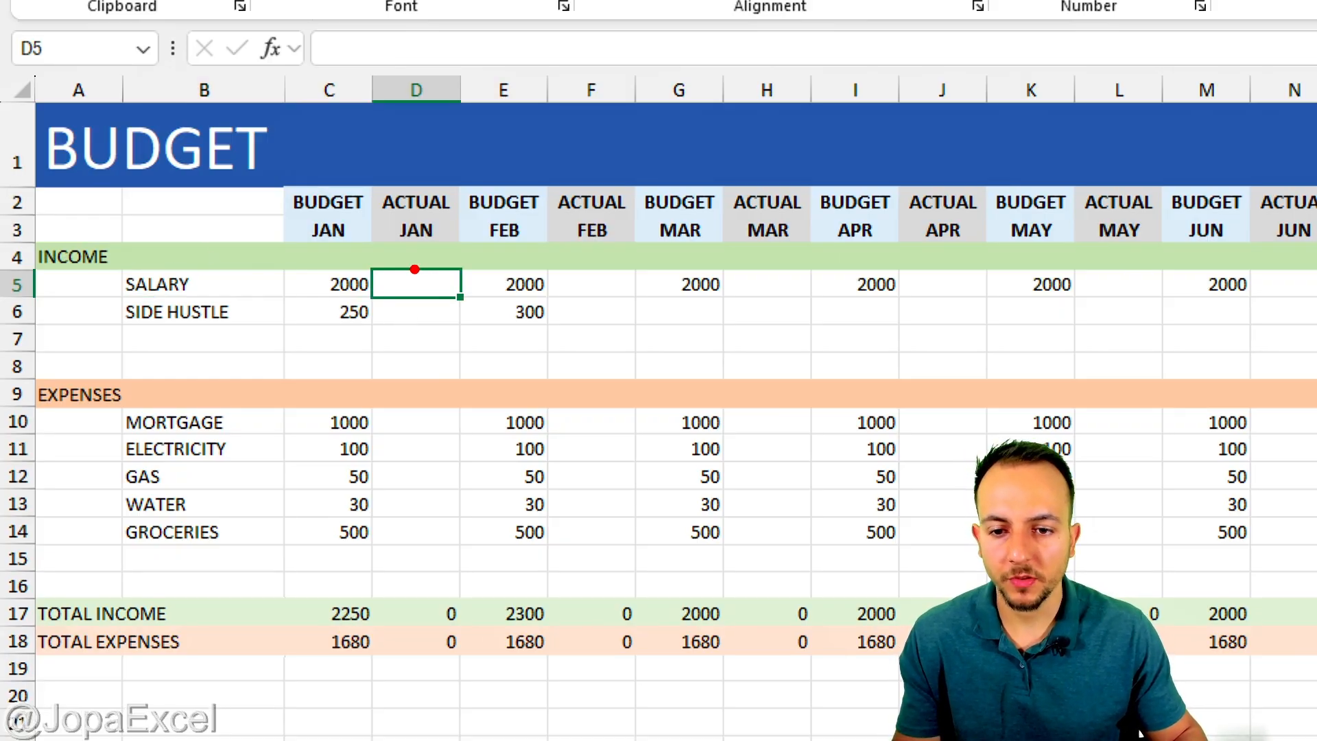
drag(413, 265, 434, 260)
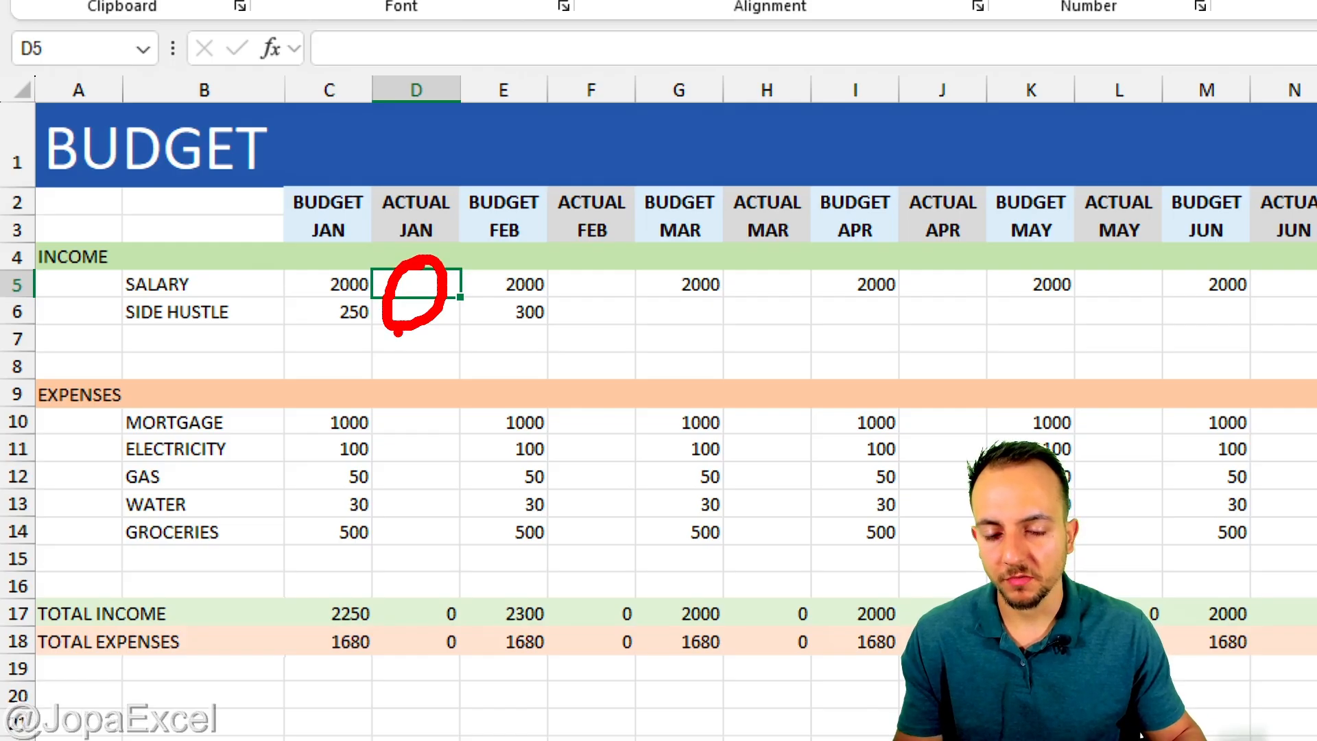
drag(547, 375, 428, 333)
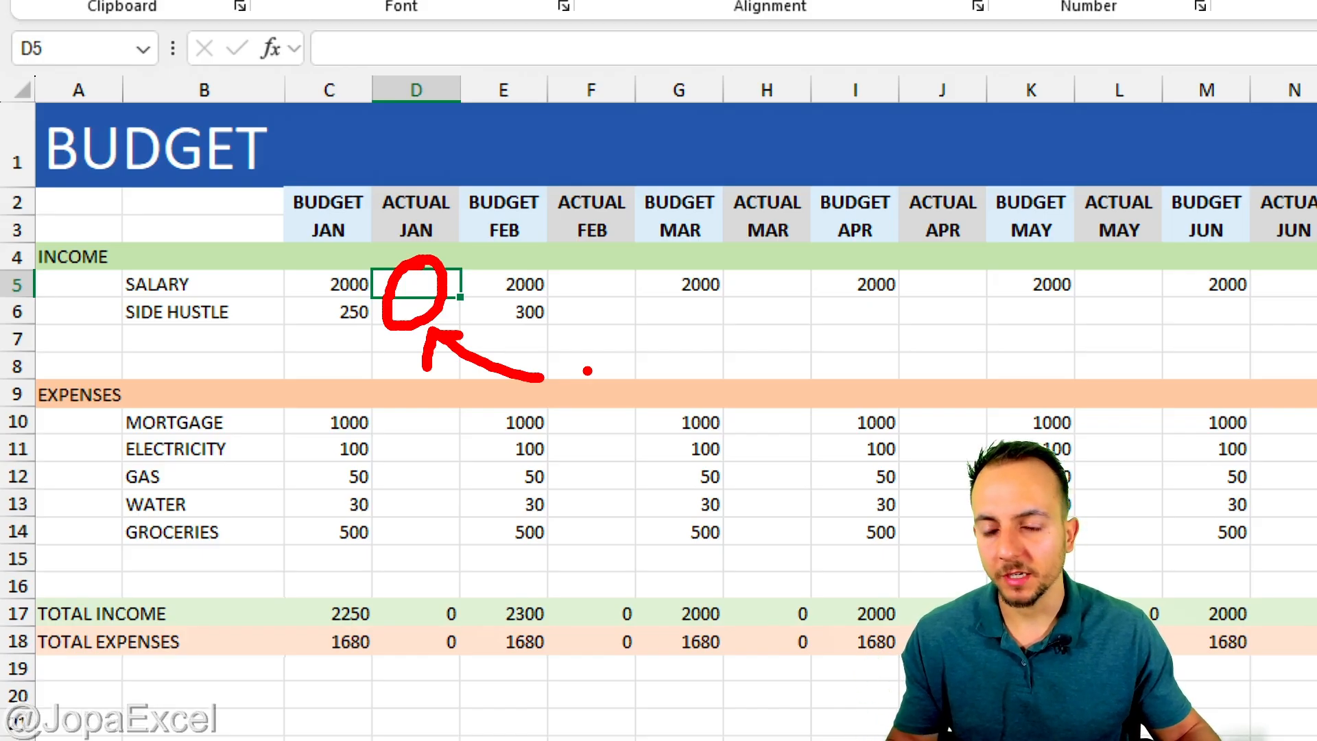
key(Escape)
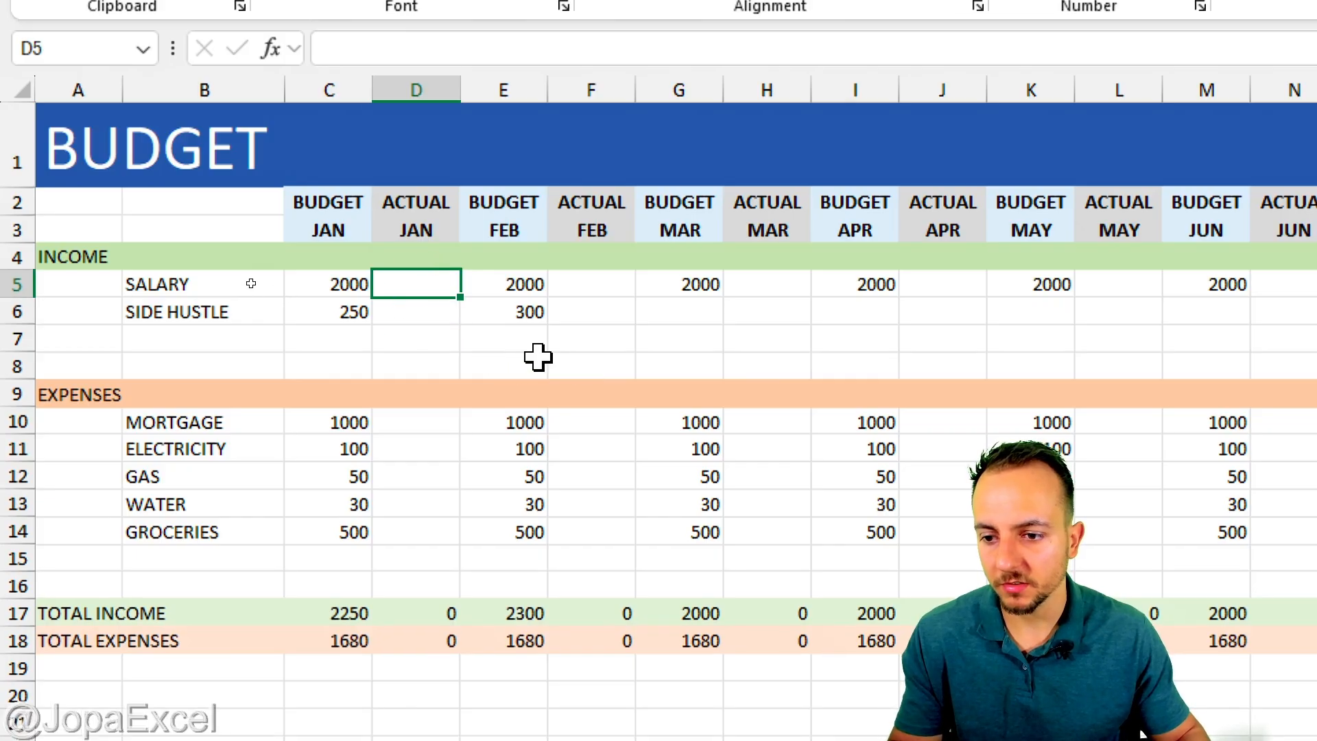
key(ctrl+4)
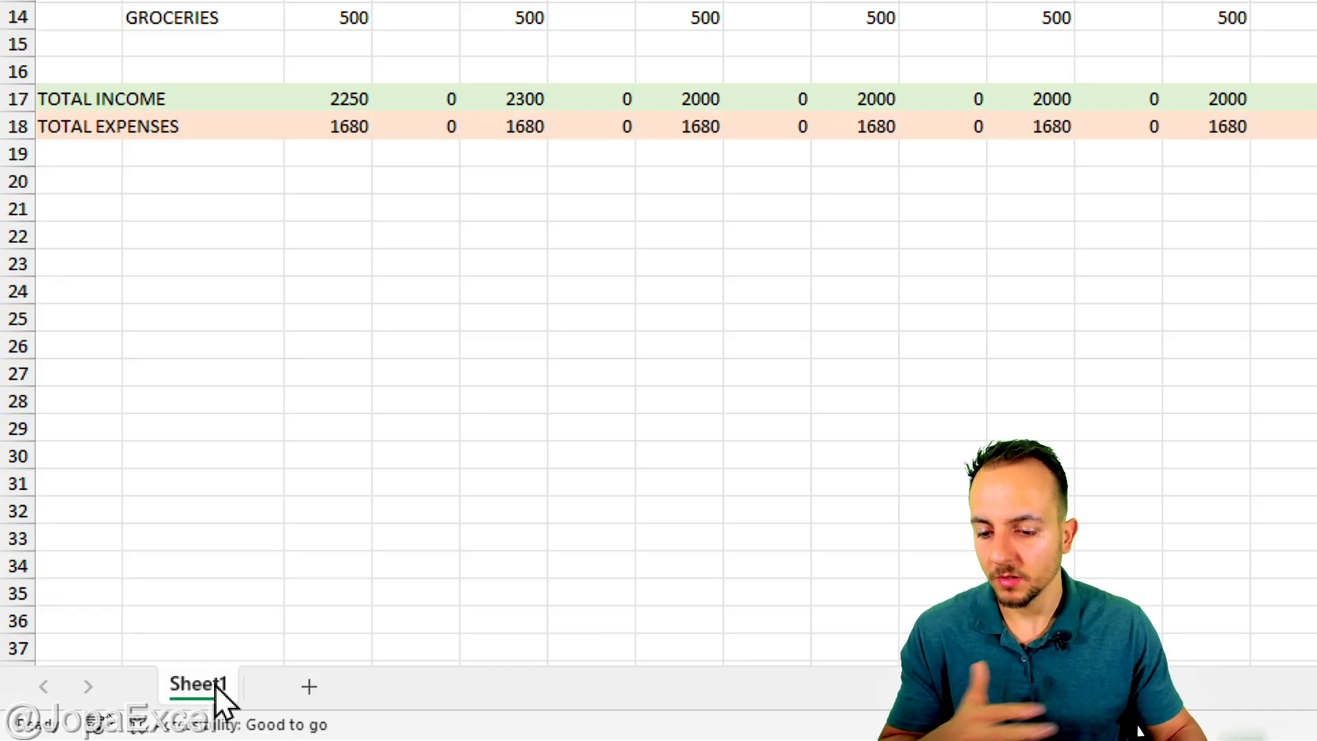
Rename the budget worksheet Sheet1 as BUDGETED AMOUNT
right_click(215, 685)
click(370, 343)
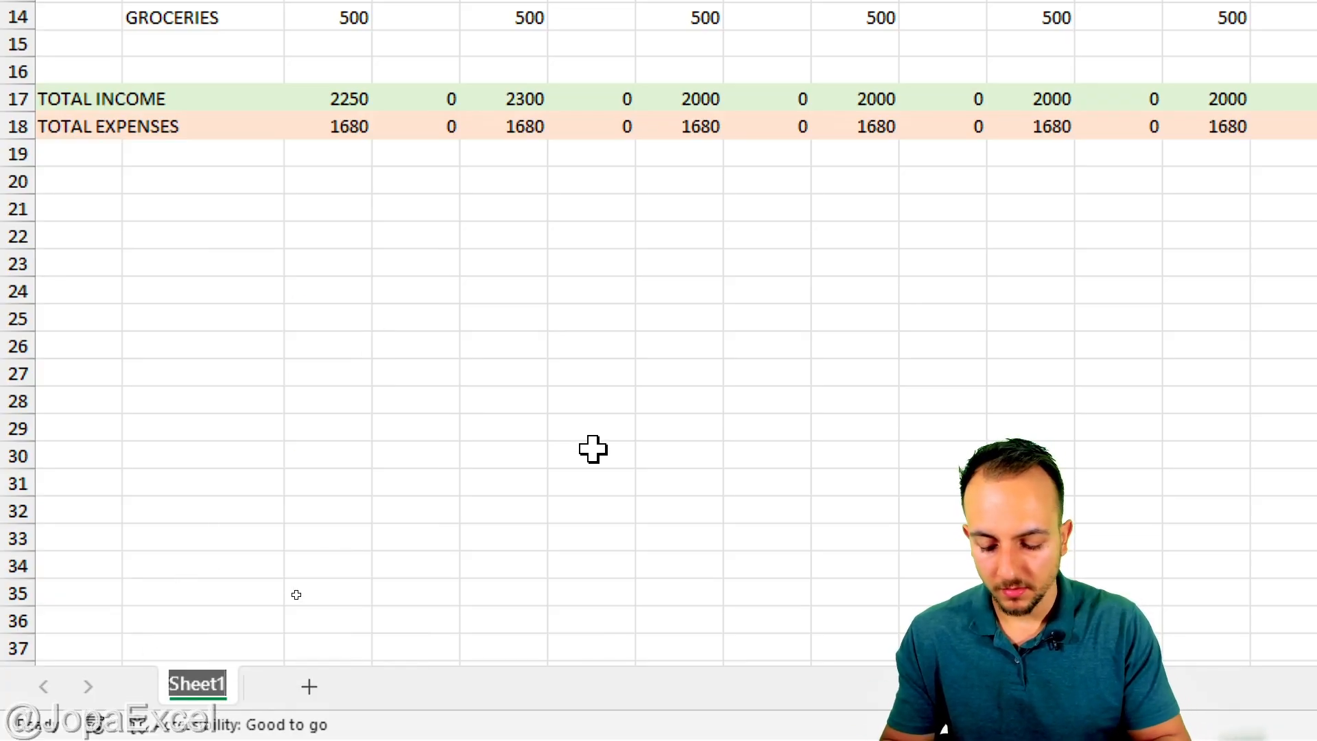
text(BUDGETED)
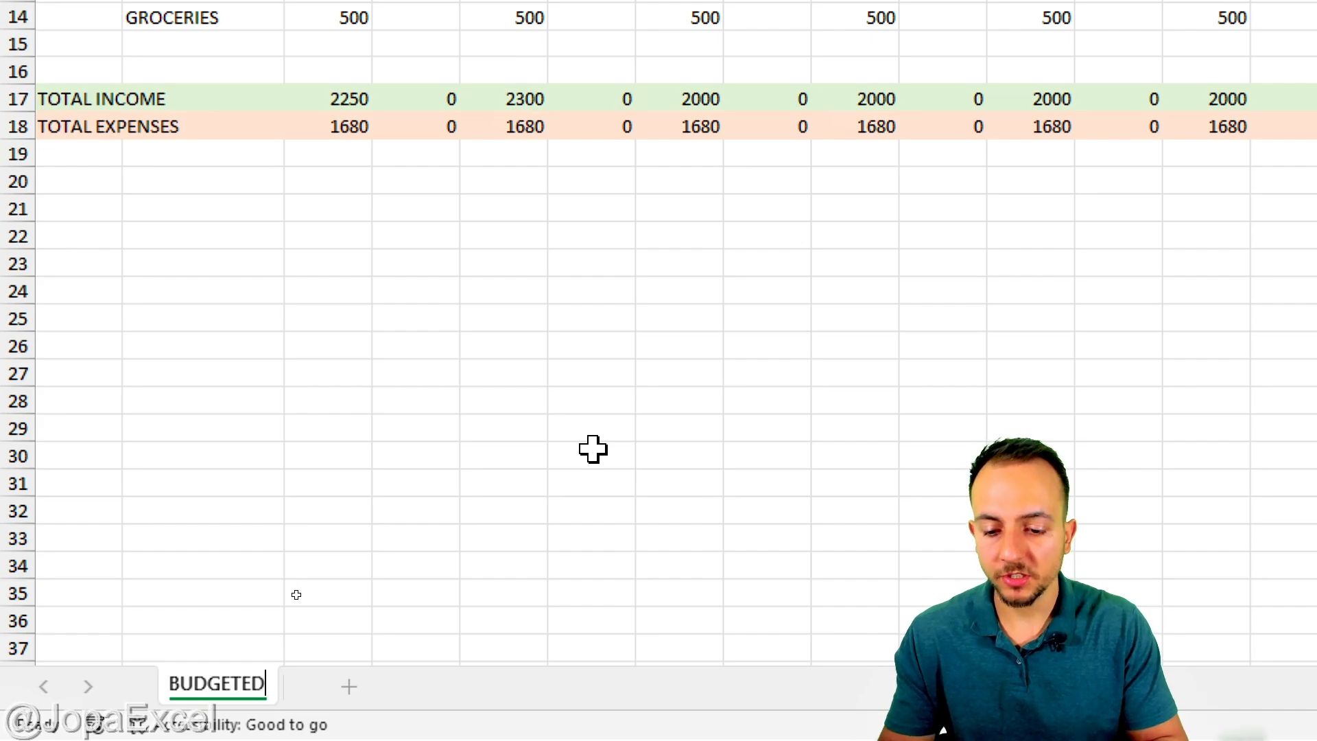
text( AMOUN)
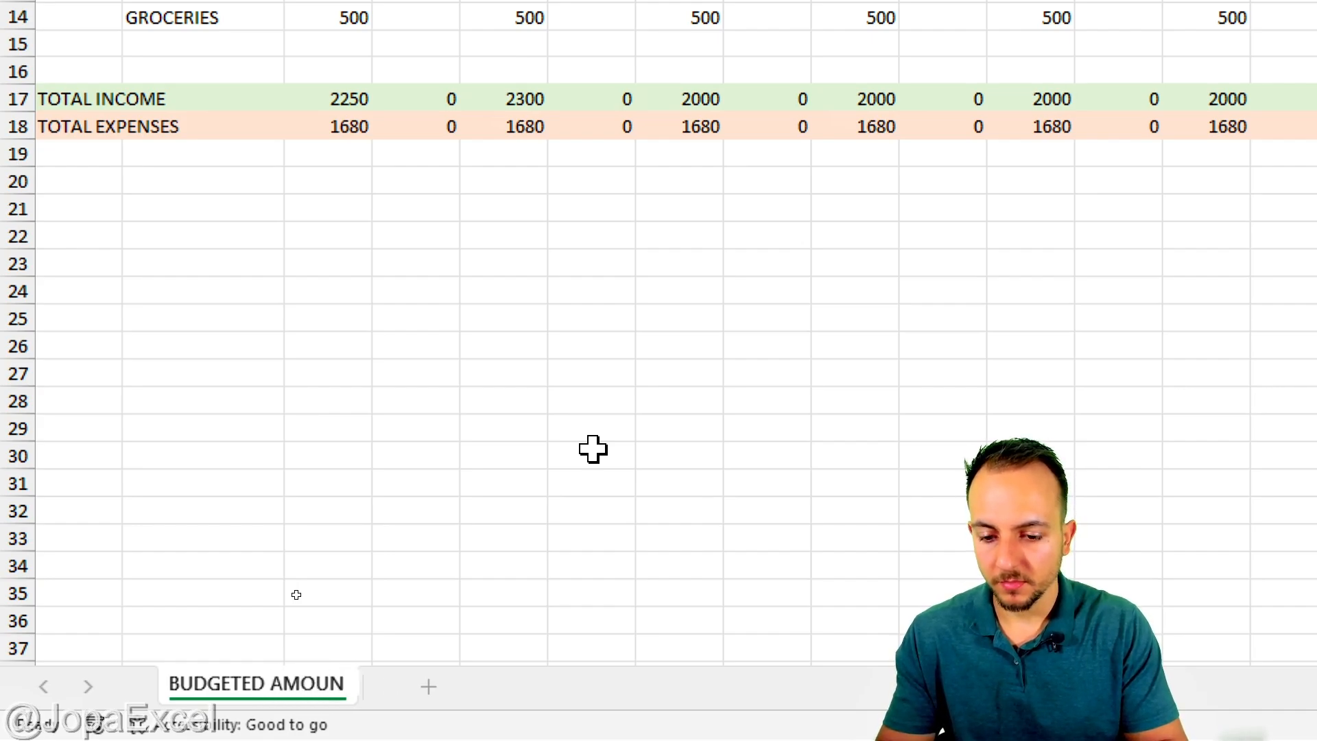
text(T)
key(Return)
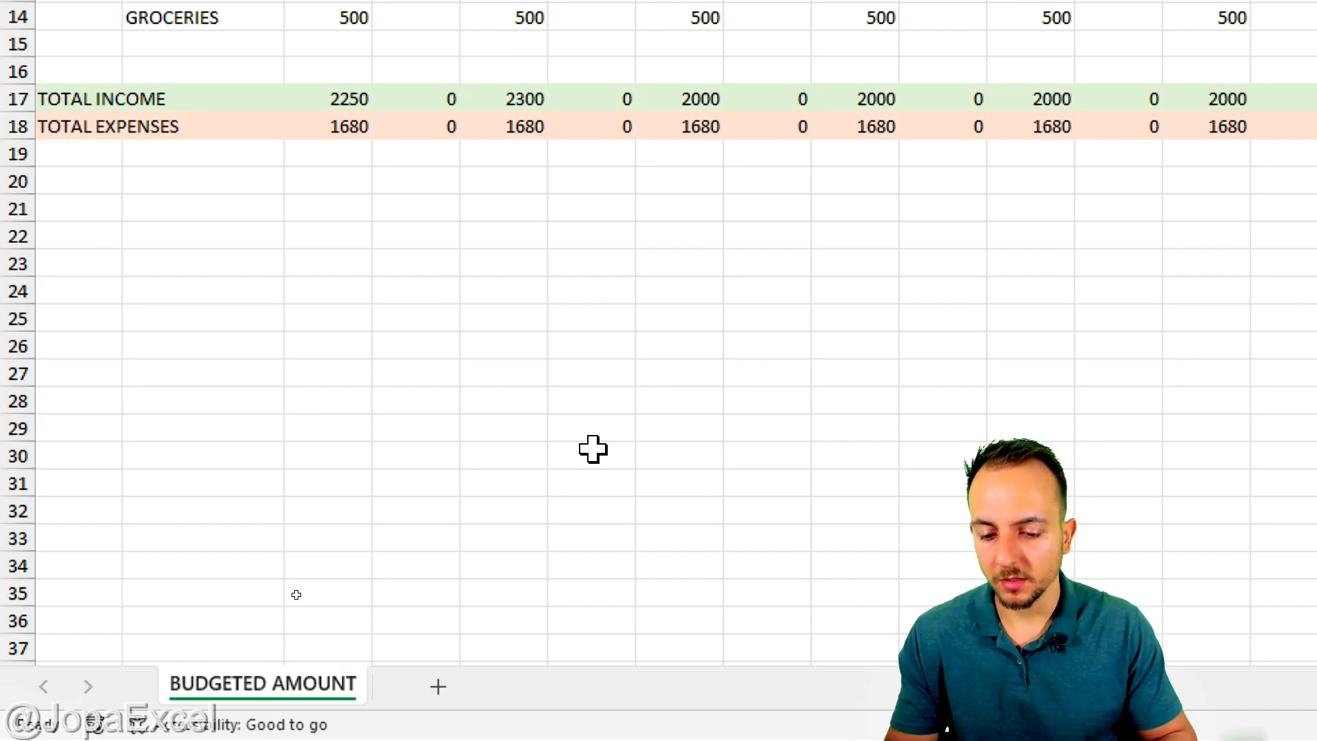
Add a new worksheet after BUDGETED AMOUNT and name it ACTUAL AMOUNT
click(447, 685)
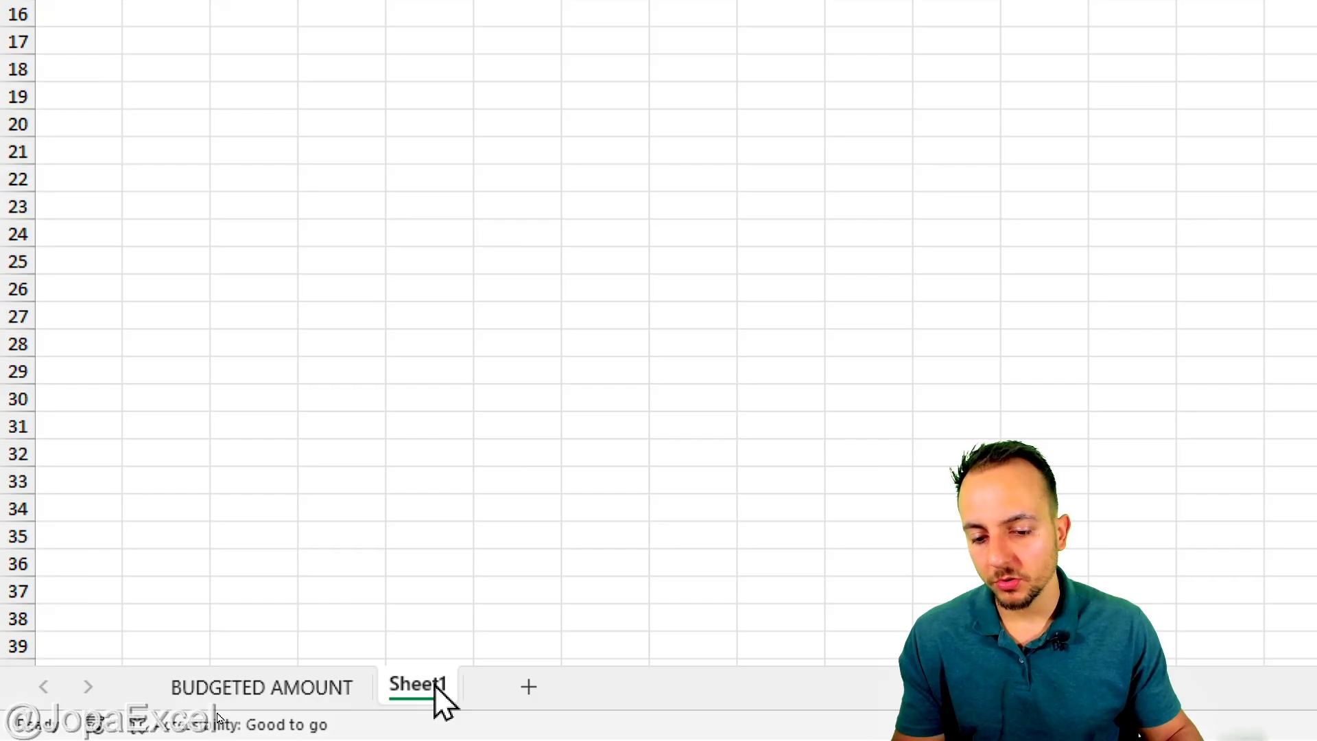
right_click(434, 685)
click(593, 343)
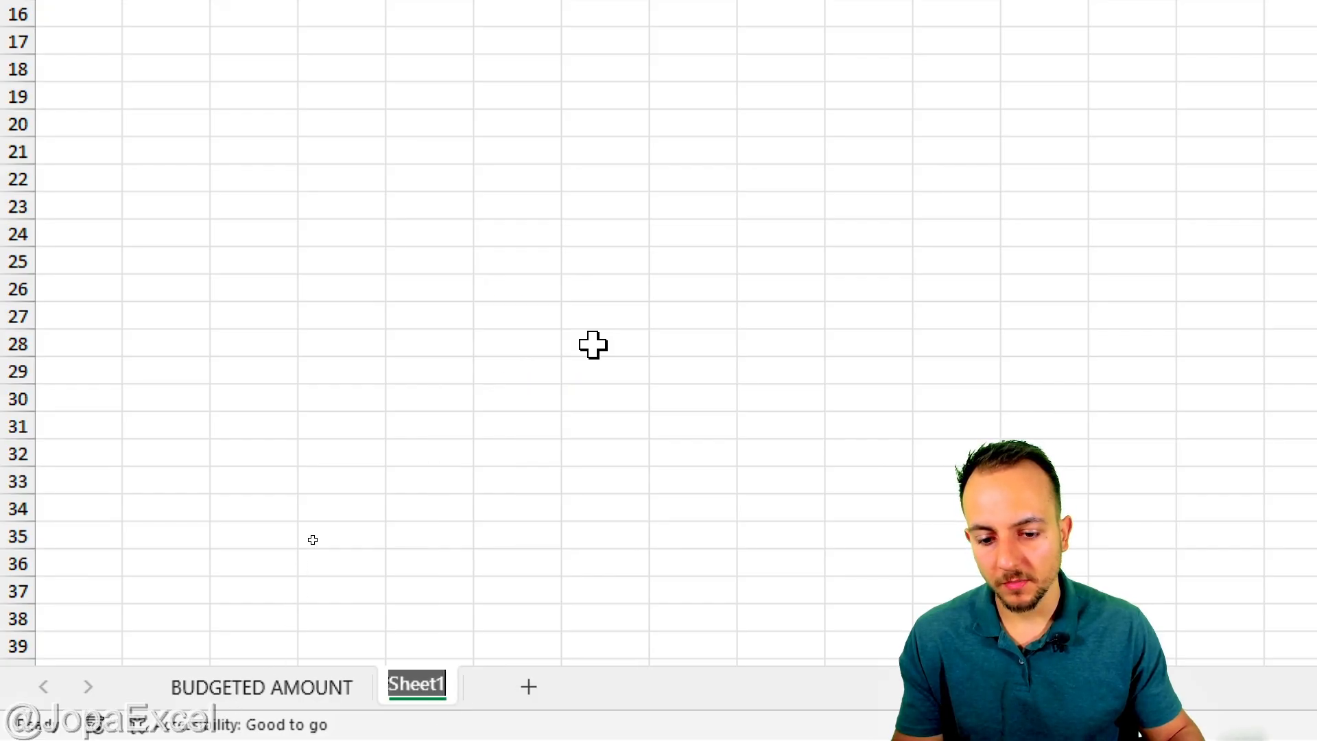
text(ACTUAL AM)
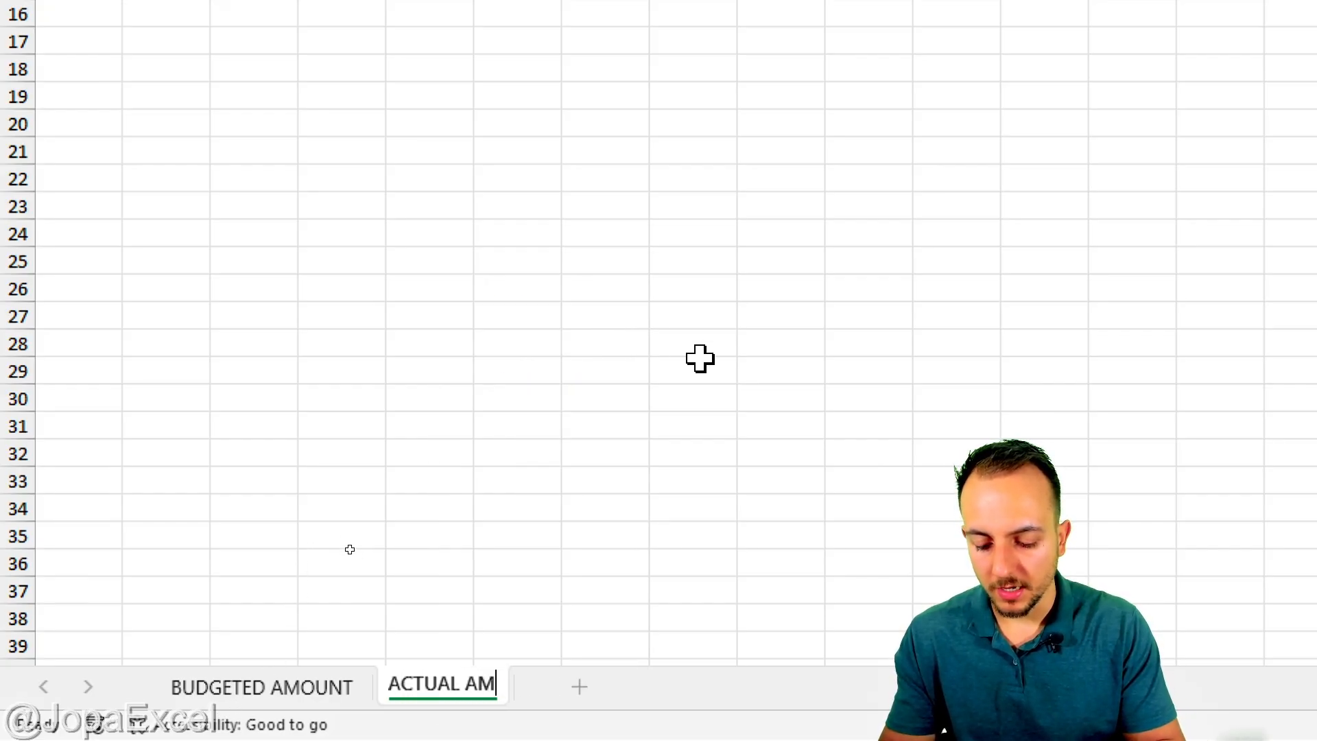
text(OUNT)
key(Return)
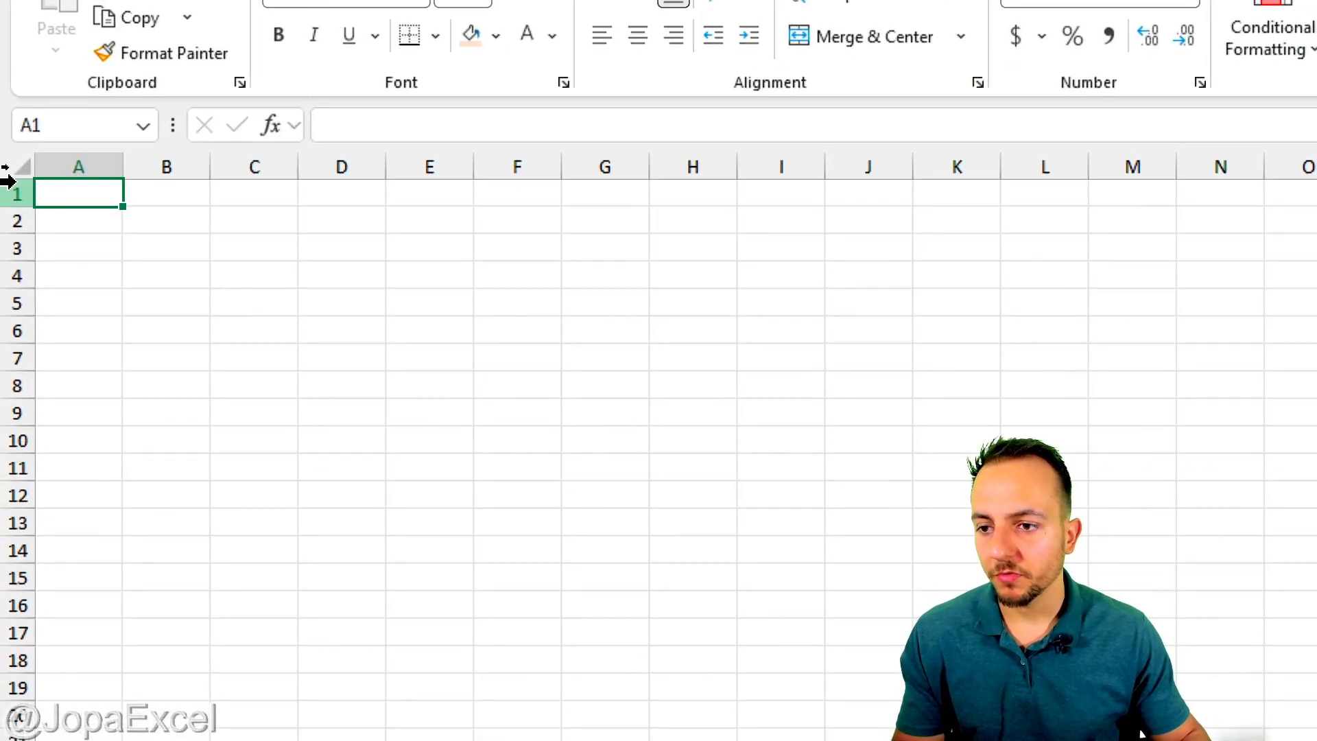
Shade the entire row 1 of the ACTUAL AMOUNT sheet gold
click(8, 171)
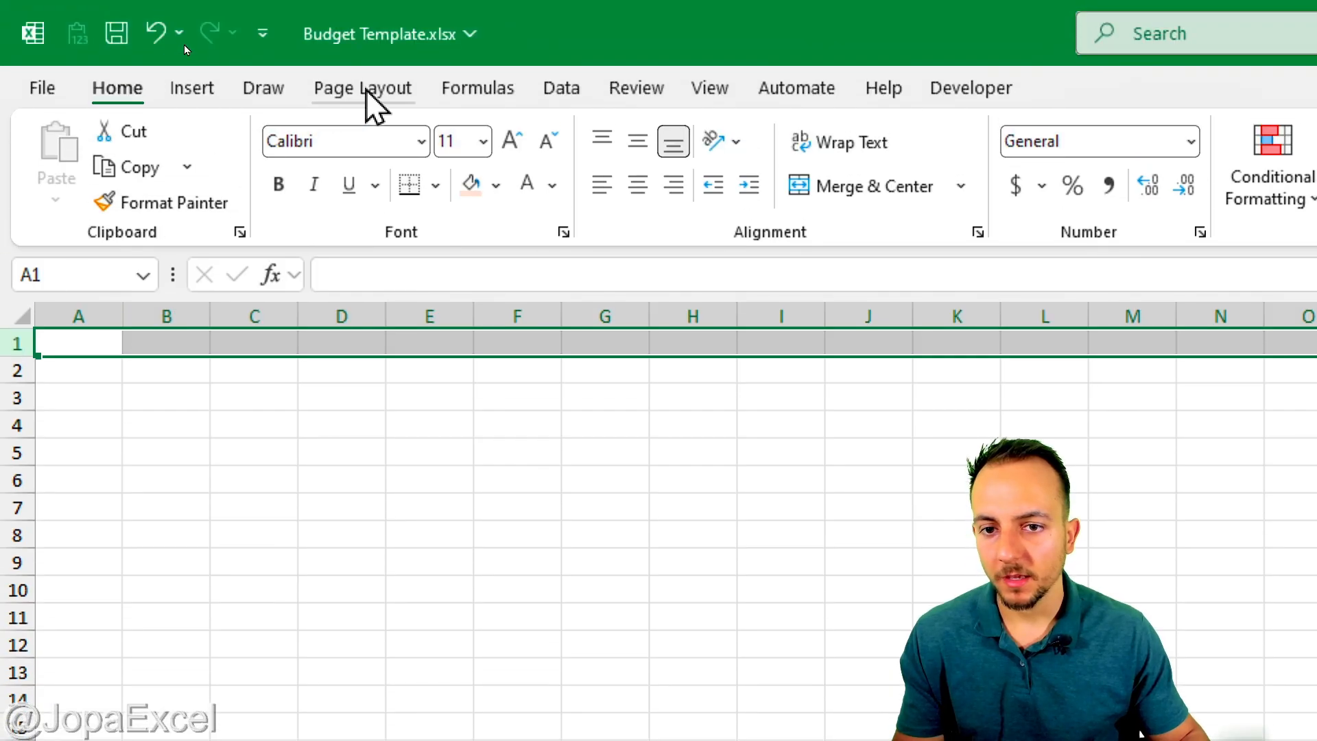
click(496, 184)
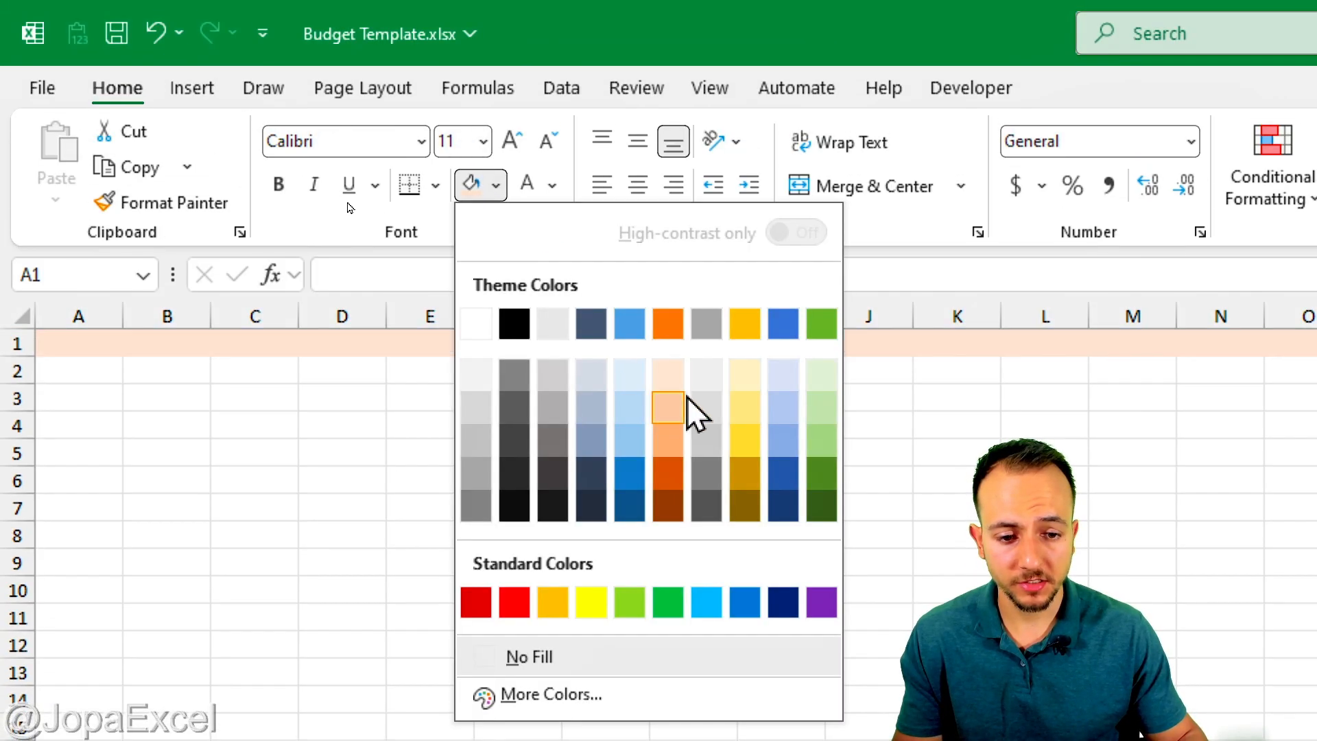
click(741, 449)
Enter the title ACTUAL AMOUNT (MONEY IN/OUT) in A1 and enlarge its font to size 14
click(91, 344)
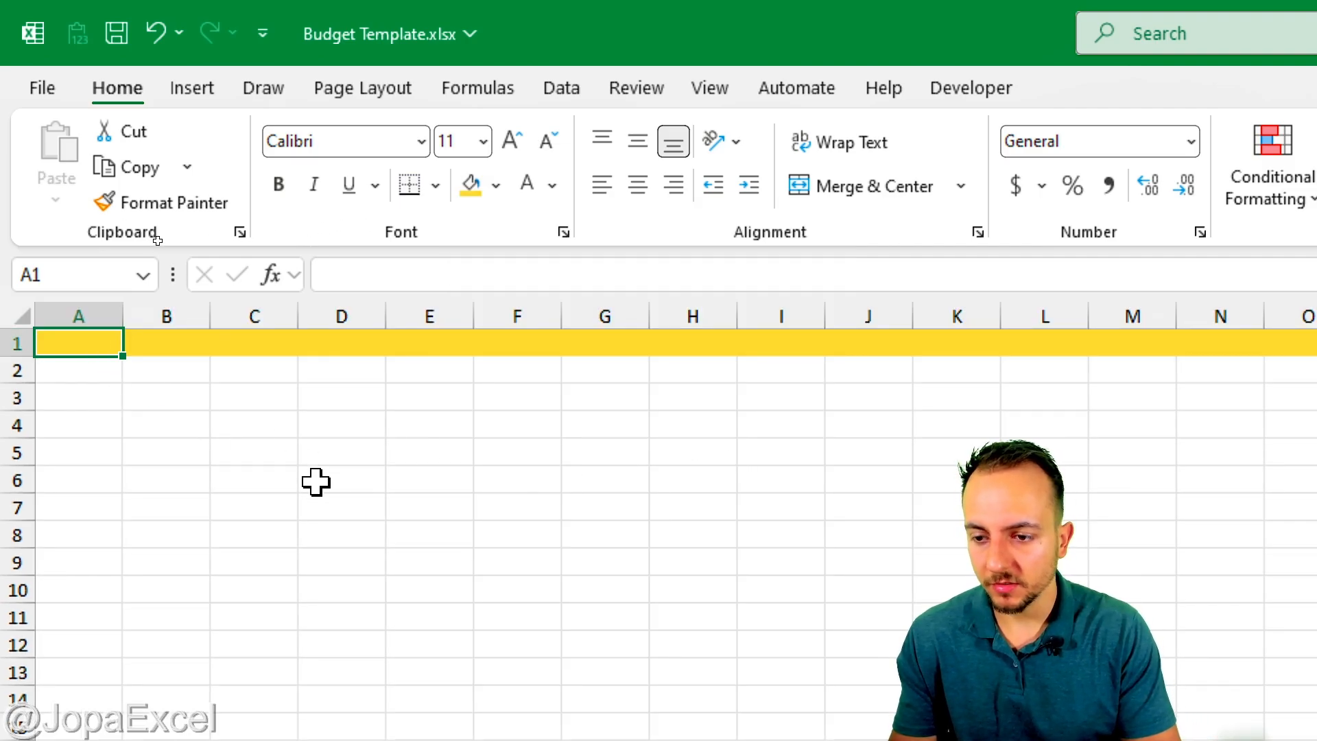
text(ACTUAL)
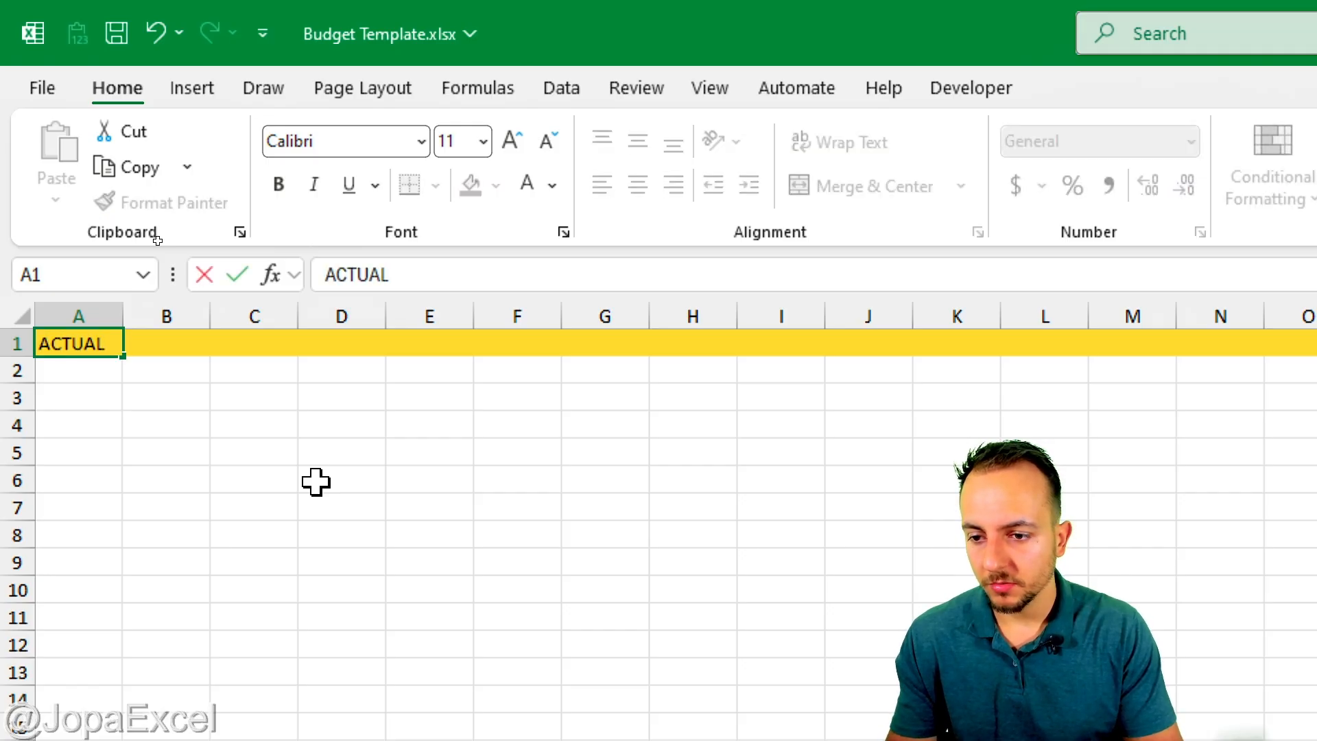
text( AMOUNT)
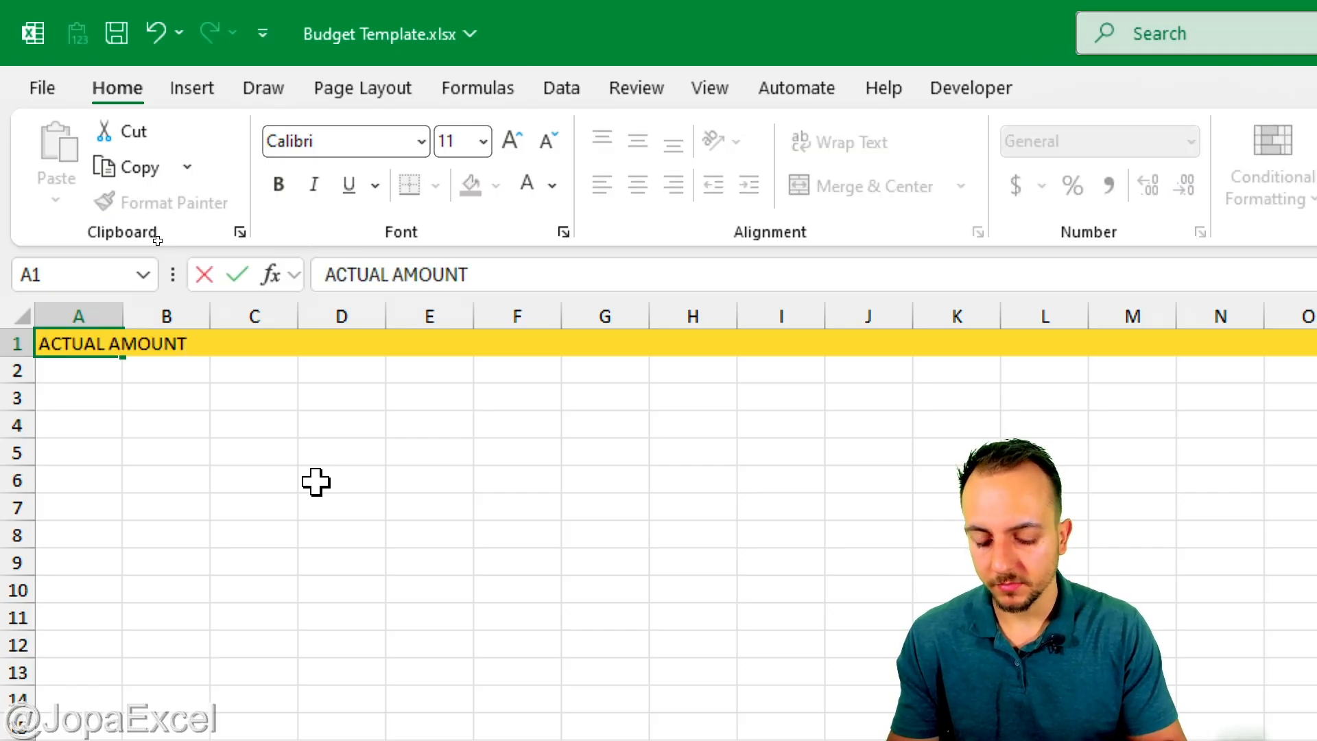
text( (MON)
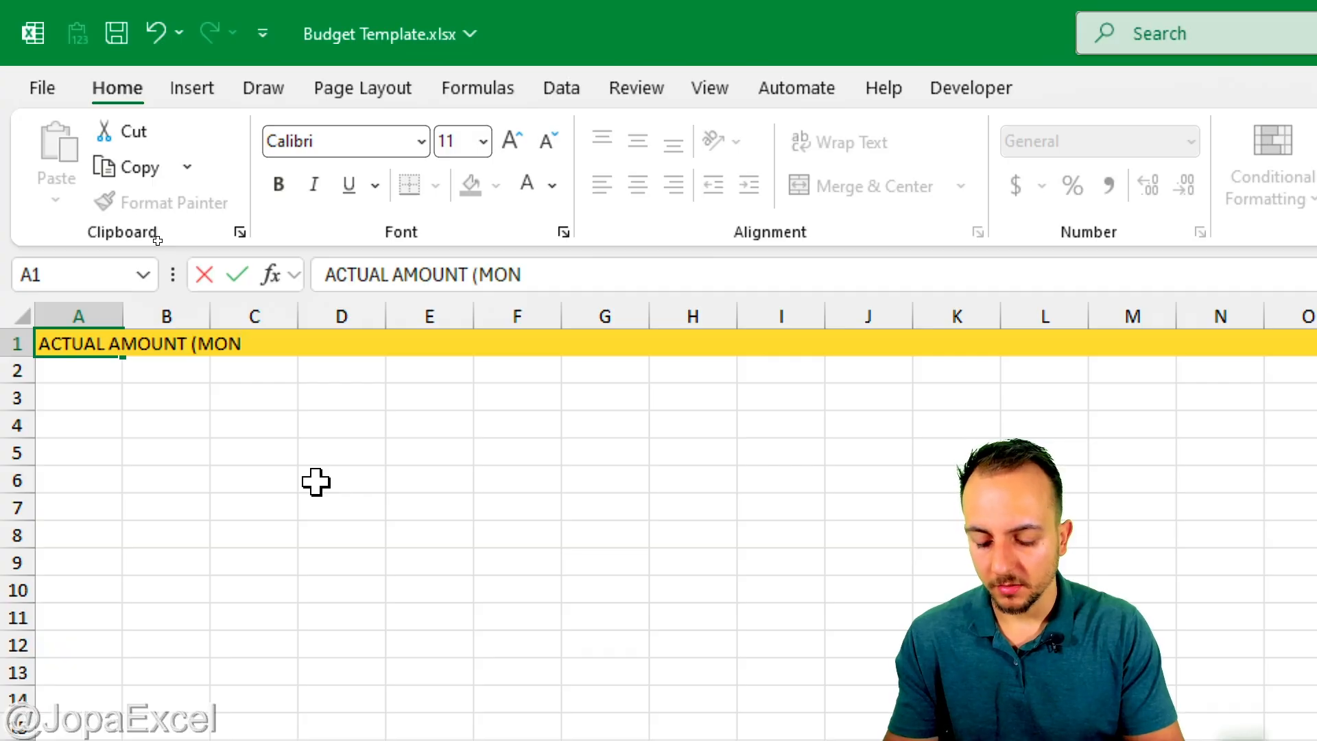
text(EY IN/)
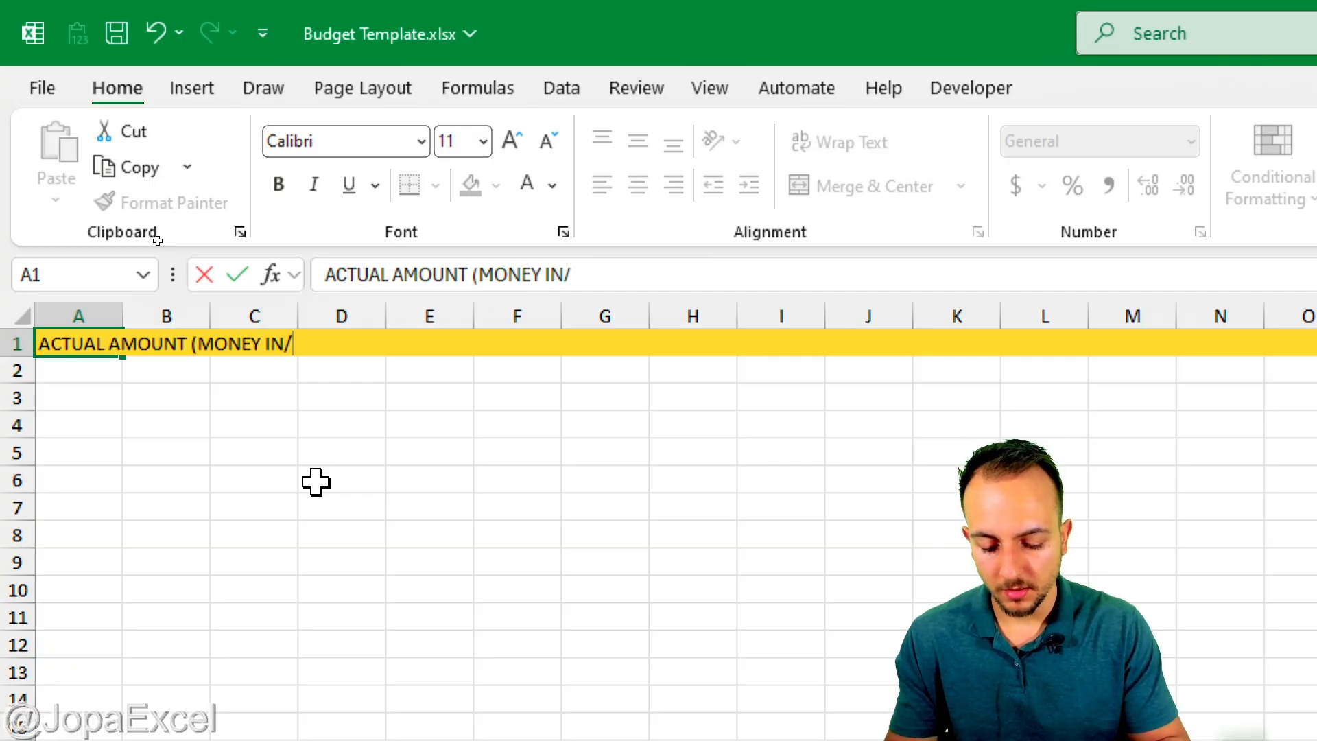
text(OUT))
key(Return)
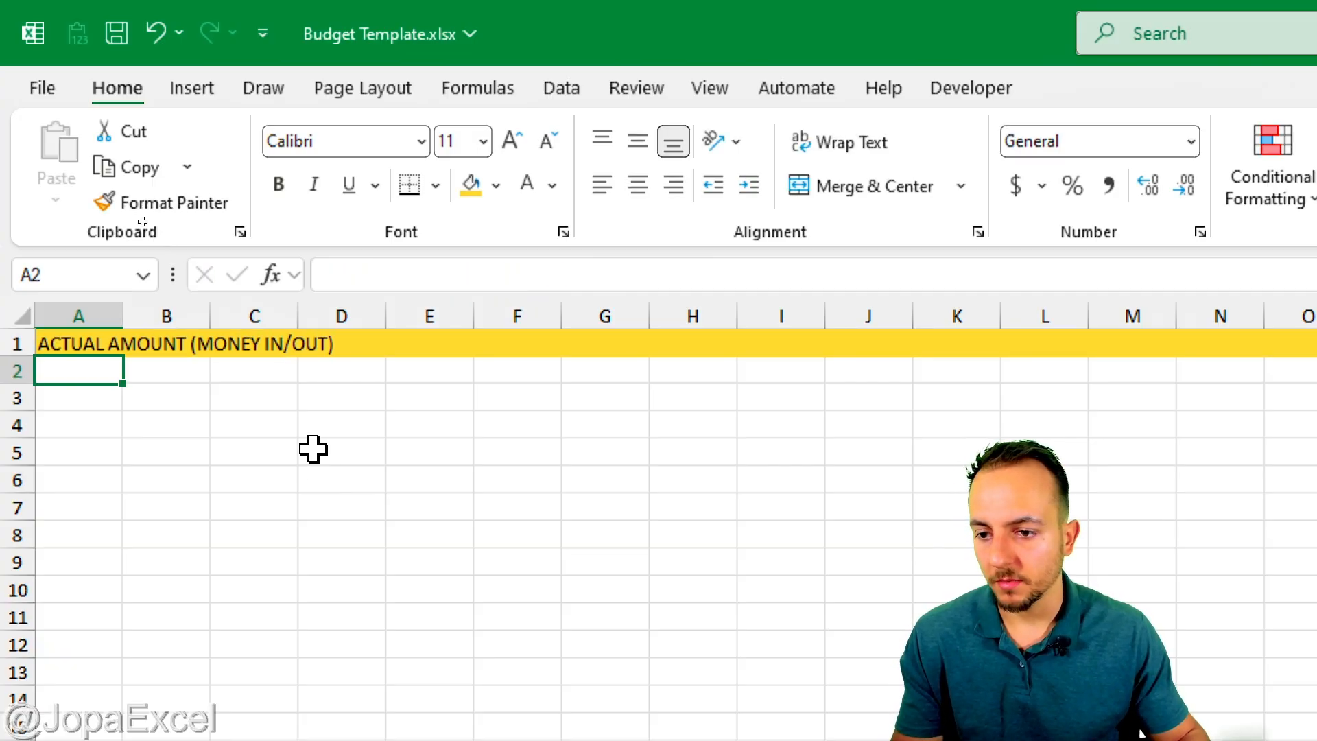
click(81, 336)
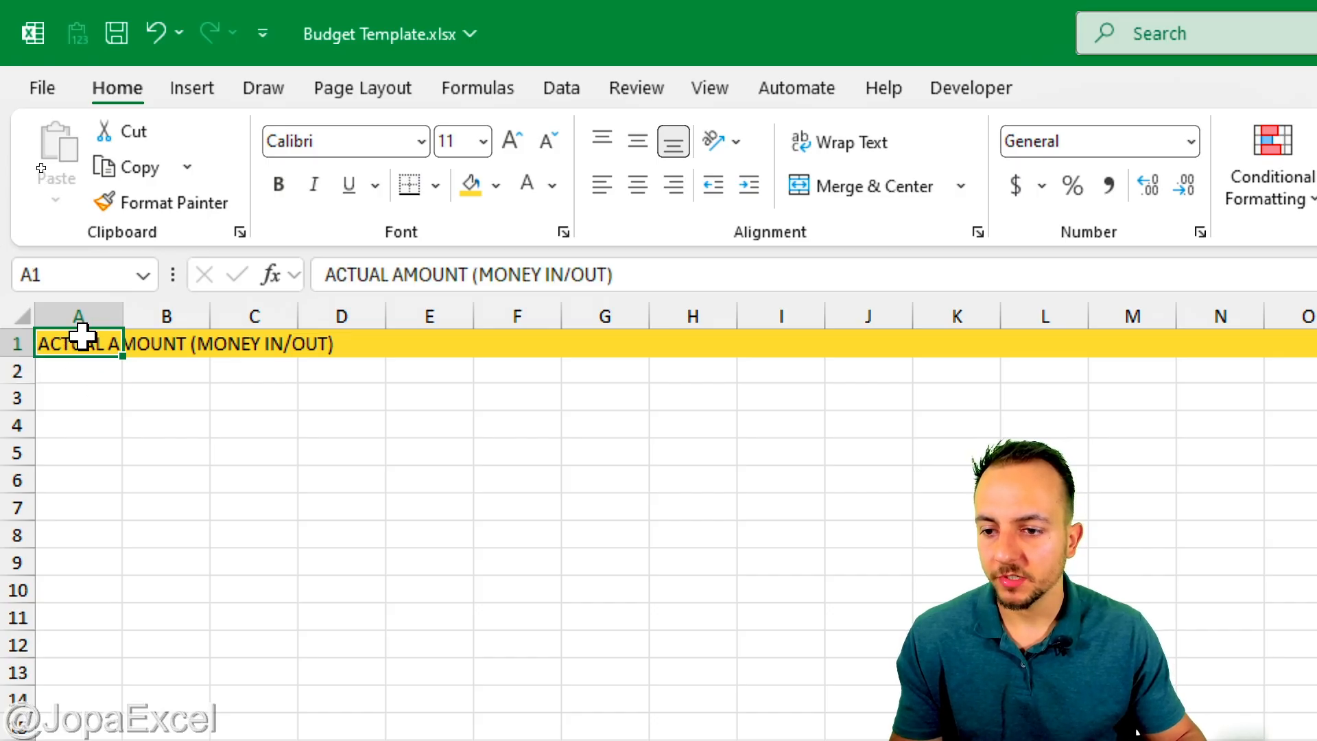
double_click(513, 144)
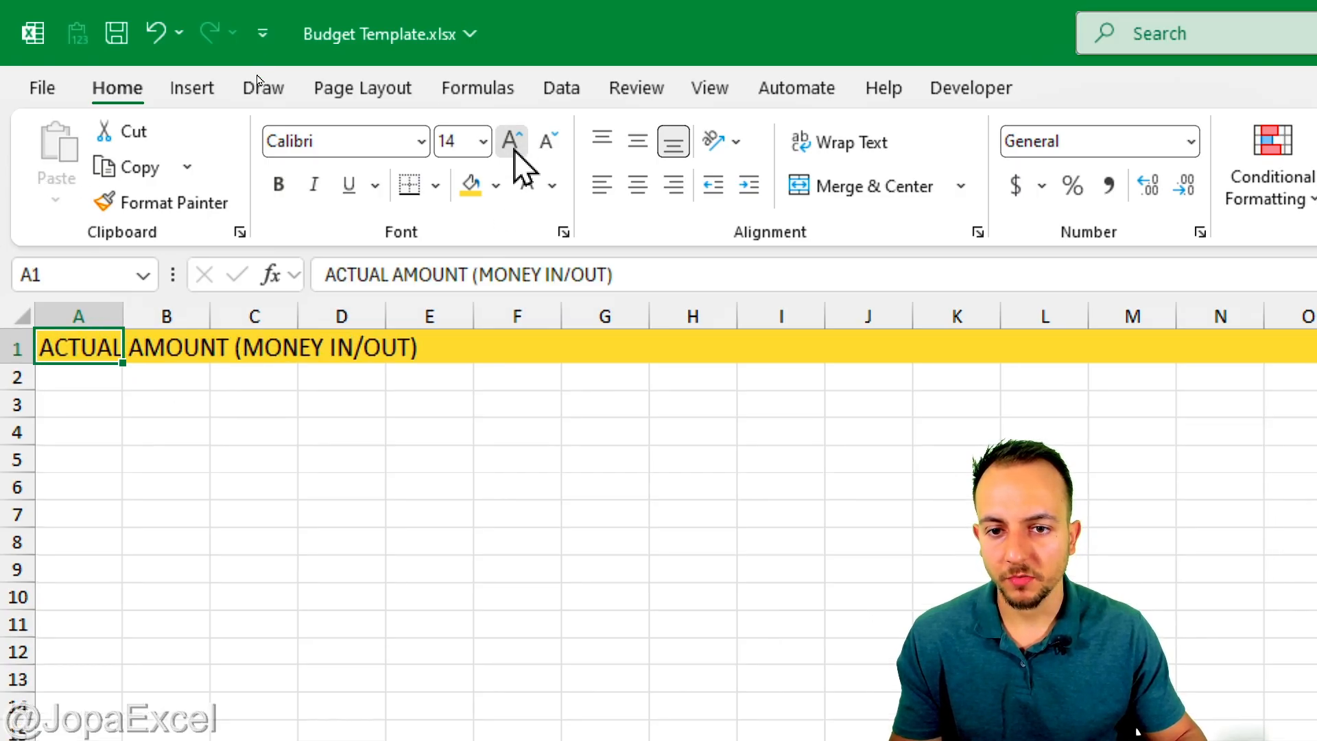
Enlarge the ACTUAL AMOUNT sheet's title in A1 to font size 36
double_click(513, 148)
double_click(513, 148)
double_click(513, 148)
click(514, 148)
click(514, 149)
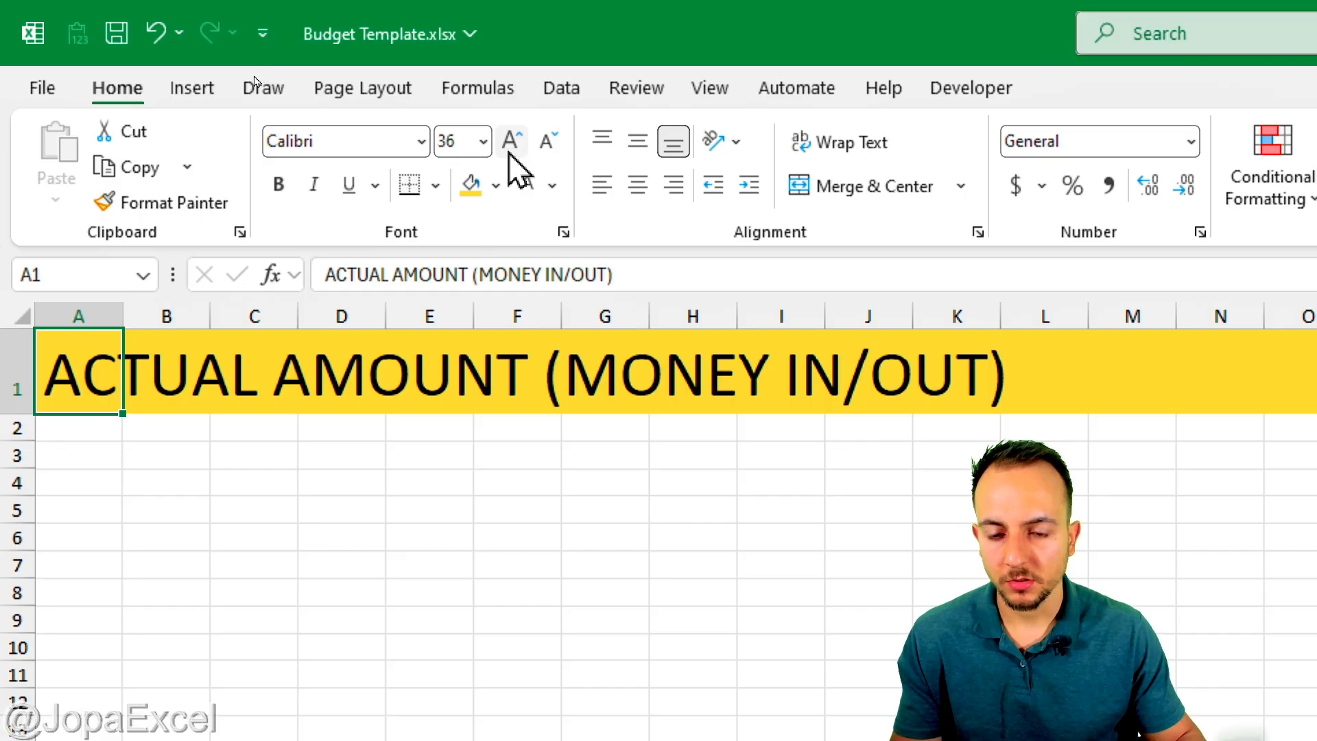
click(546, 147)
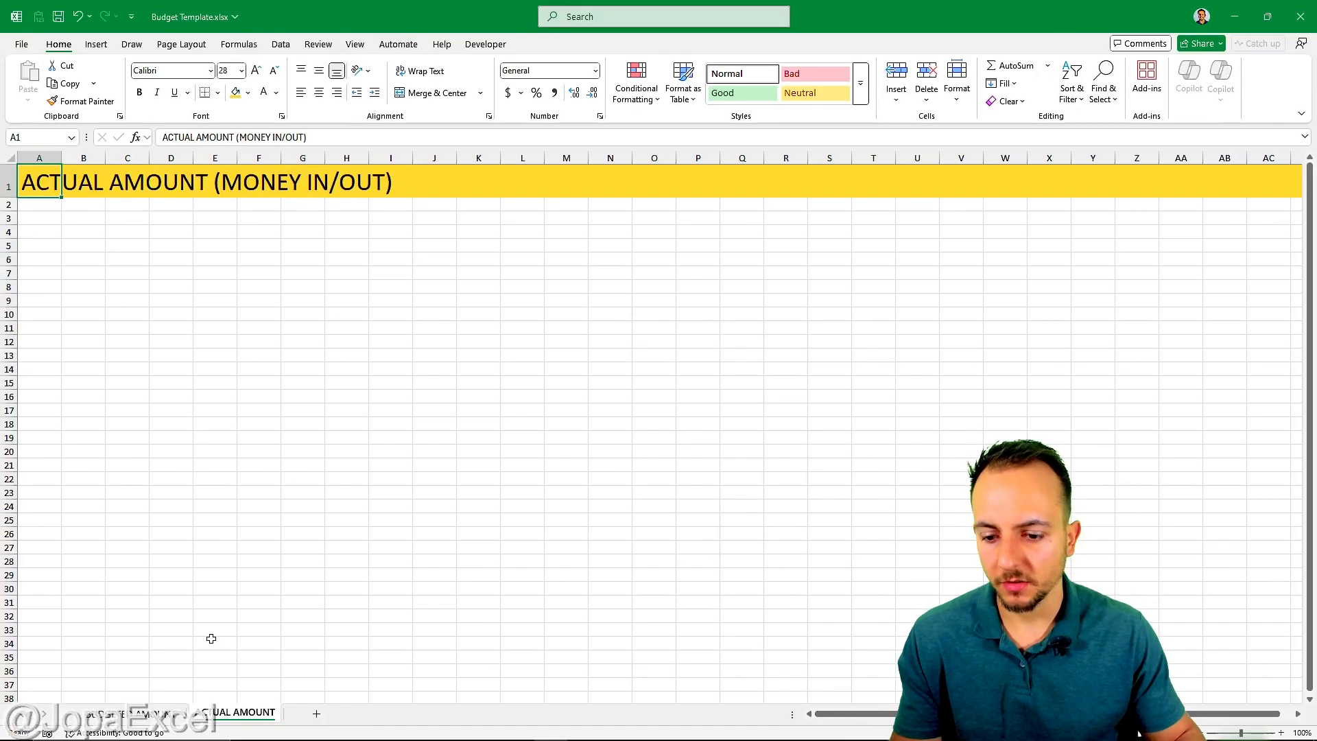
click(186, 719)
click(221, 718)
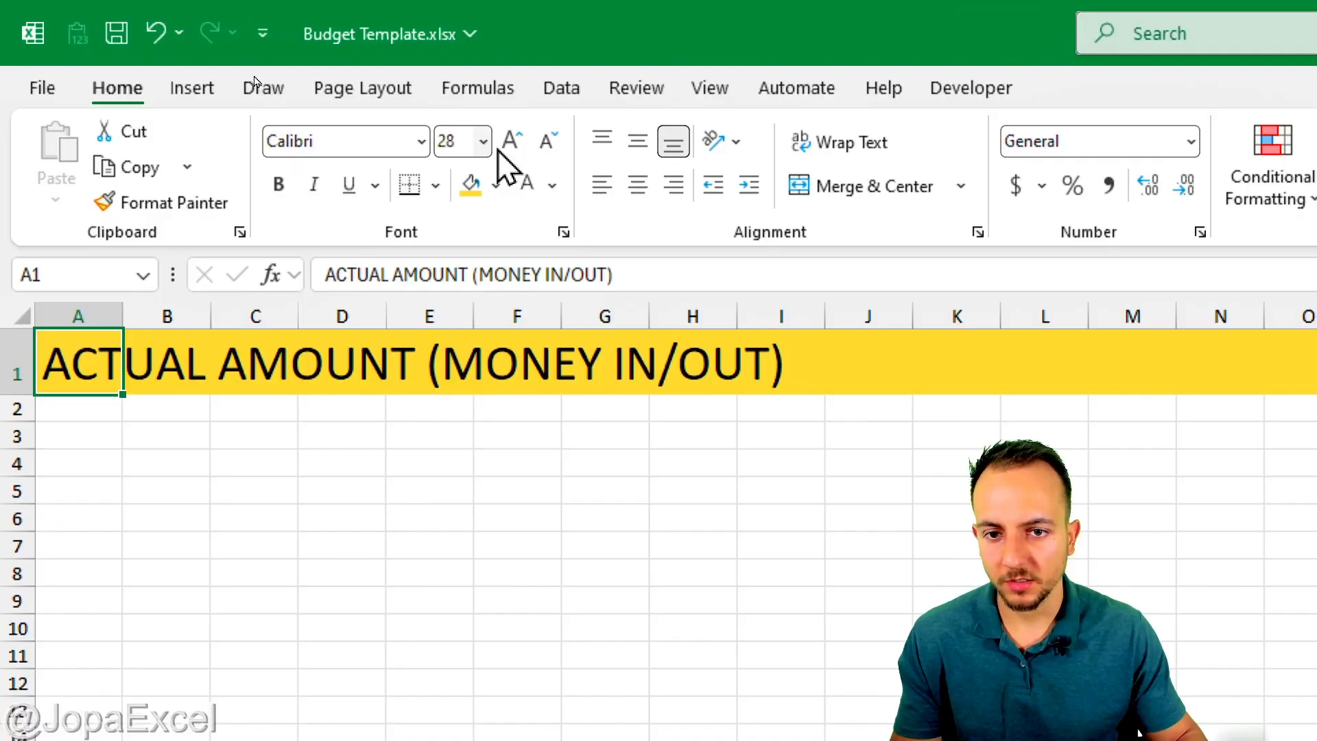
click(256, 72)
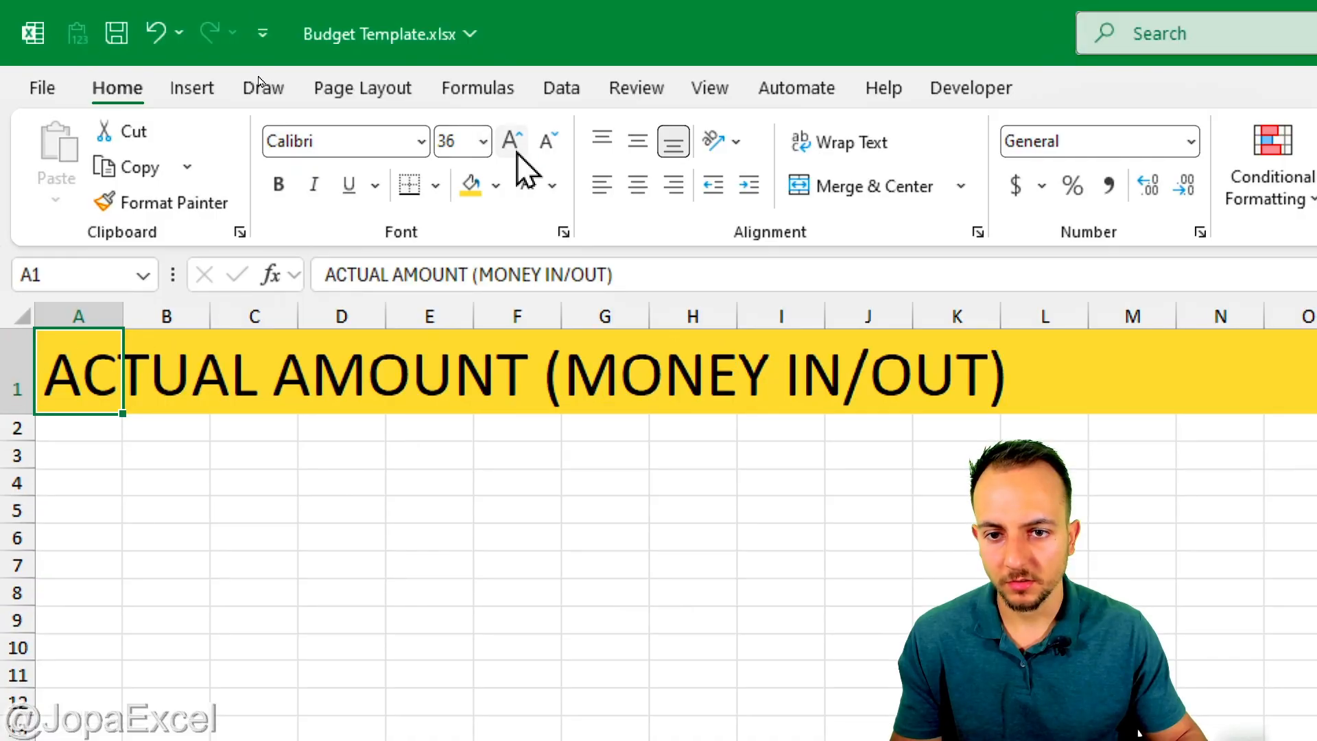
Set the font colour of the ACTUAL AMOUNT title in A1 to the darkest shade of Gold, Accent 4
click(553, 186)
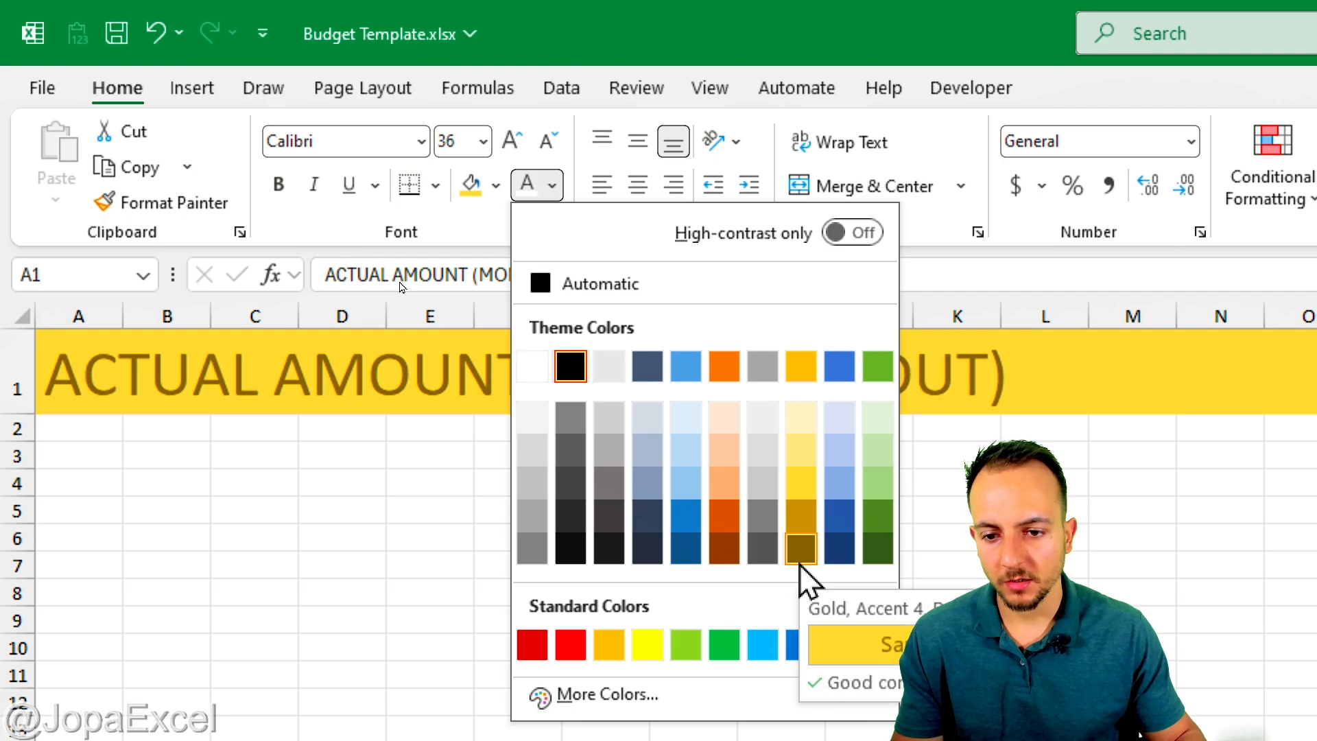
click(800, 557)
click(398, 569)
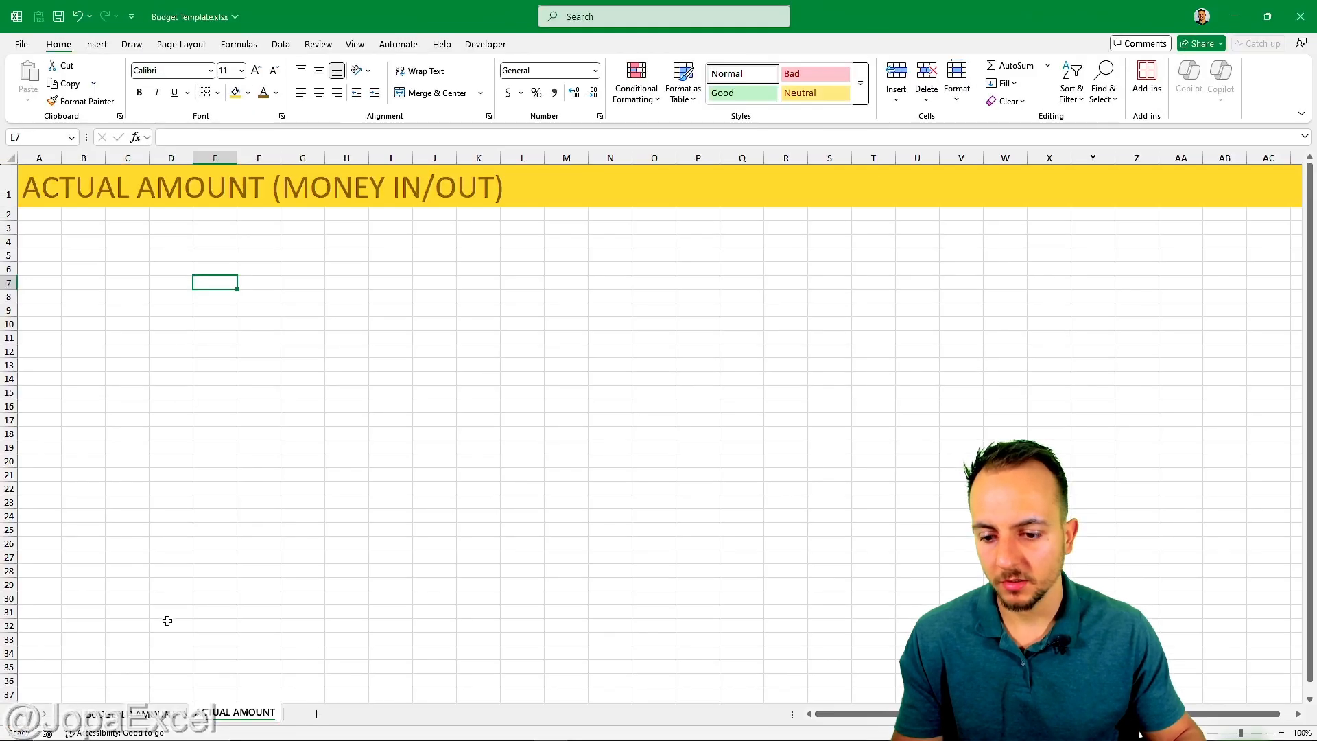
click(177, 714)
click(237, 714)
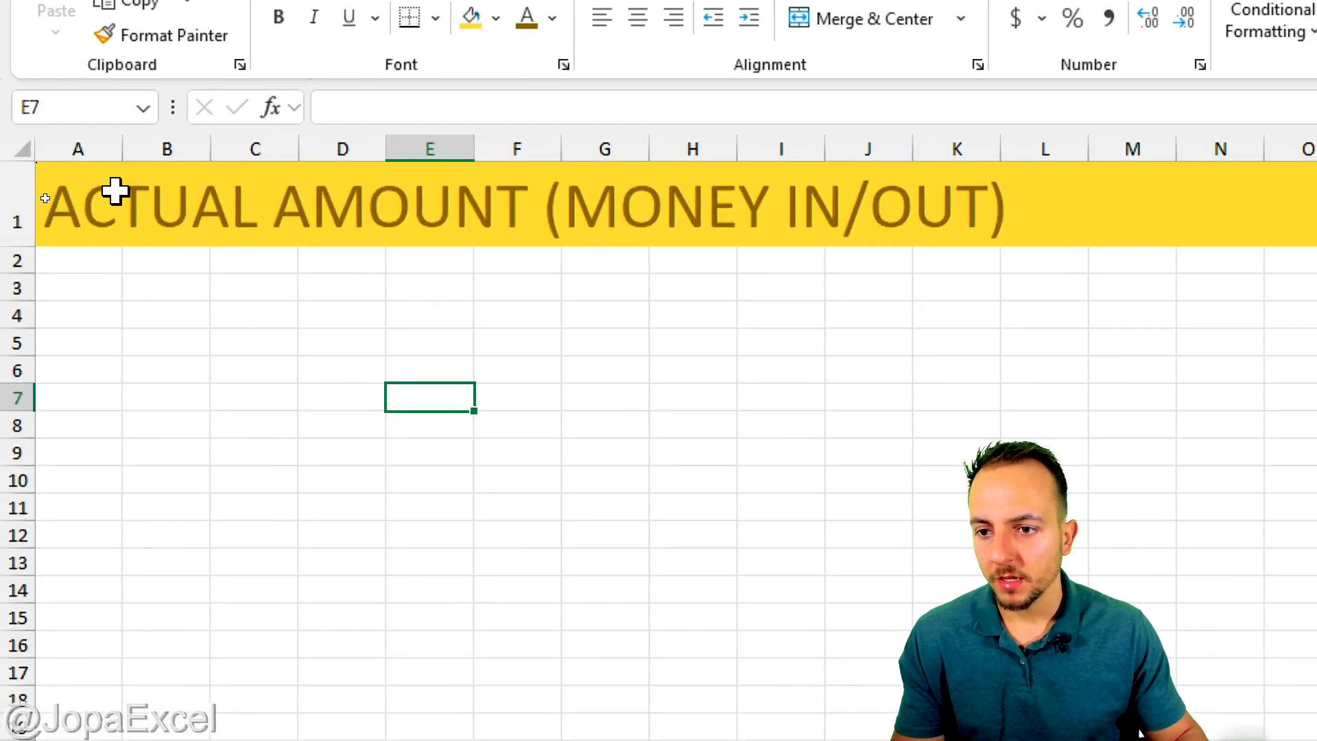
Examine the monthly BUDGET and ACTUAL column headings on the BUDGETED AMOUNT sheet
click(115, 319)
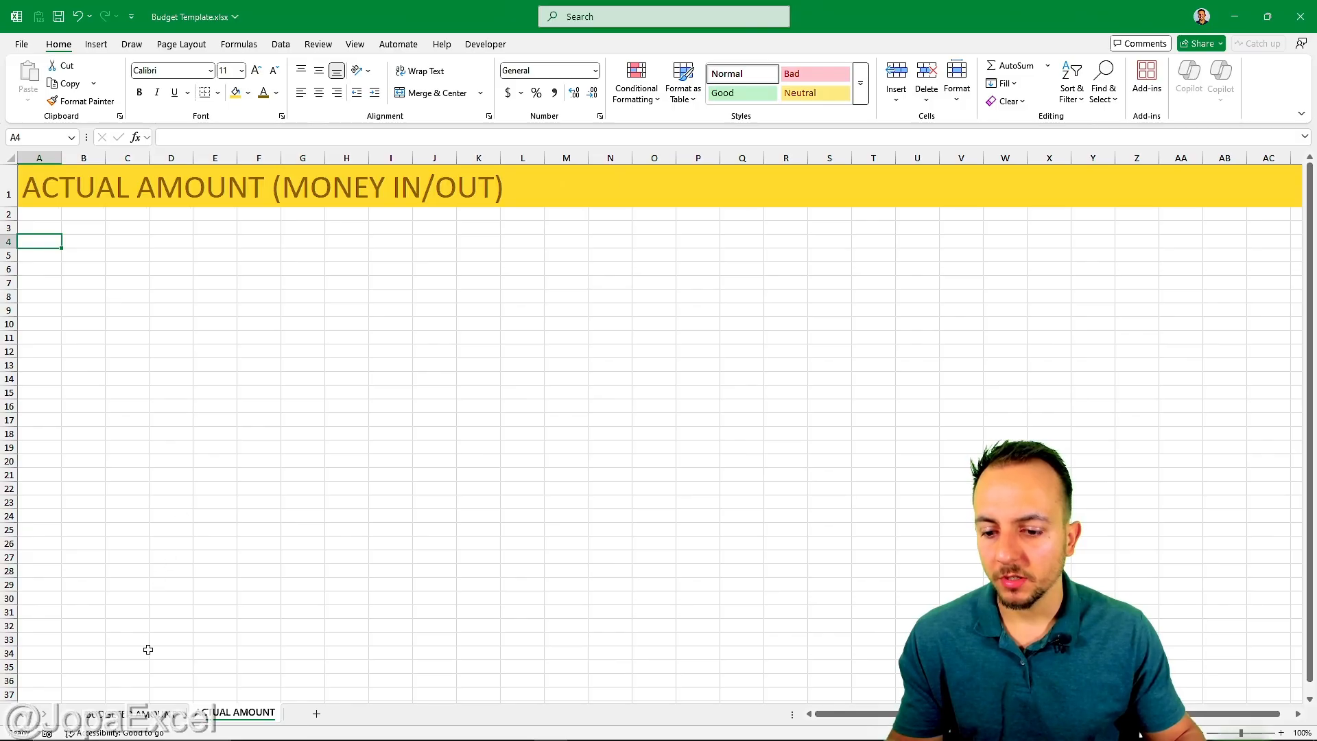
click(144, 712)
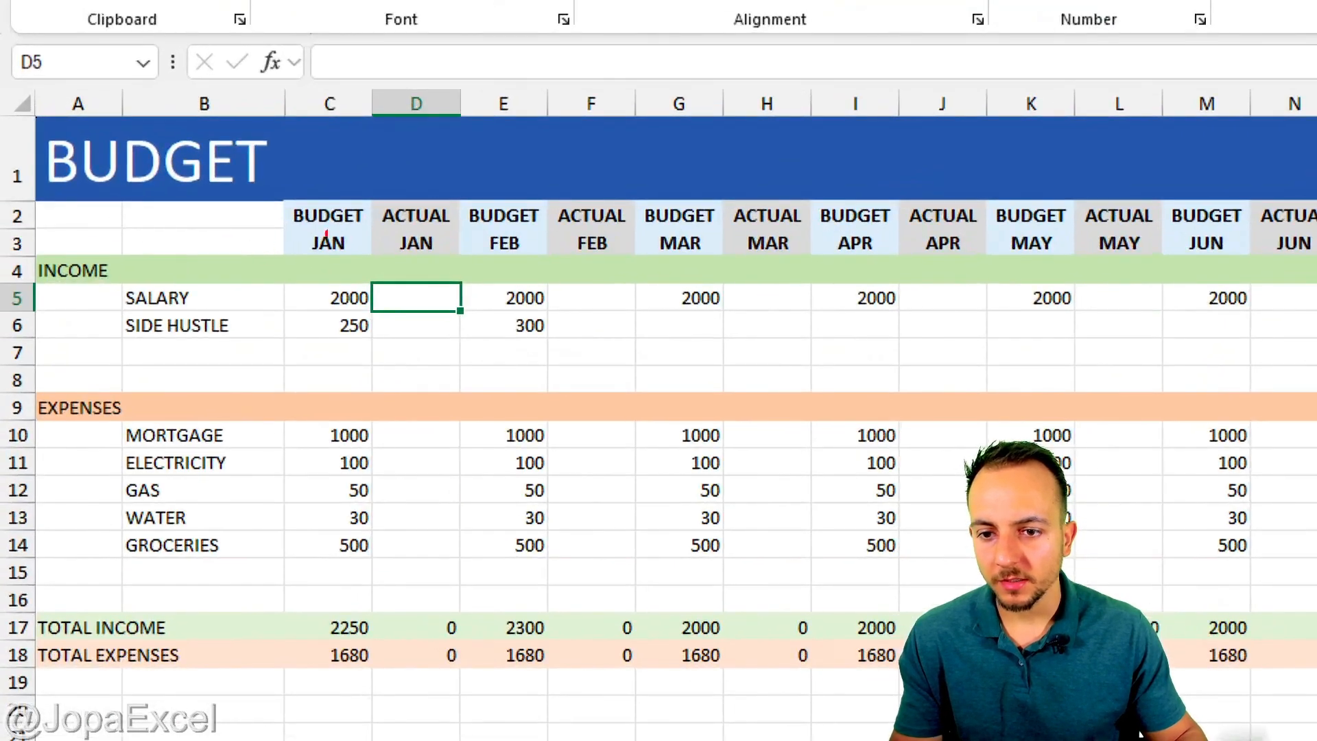
mouse_move(326, 233)
mouse_down()
mouse_move(374, 209)
mouse_move(339, 218)
mouse_up()
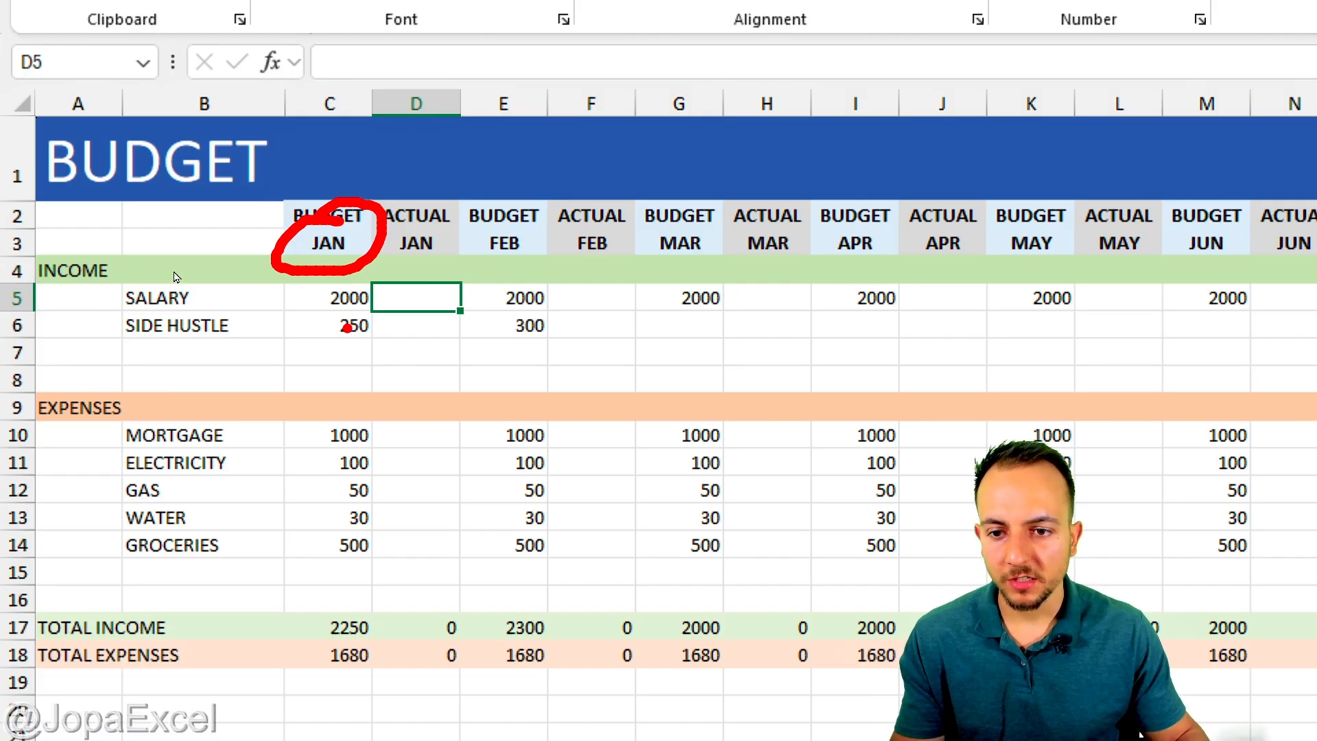
key(Escape)
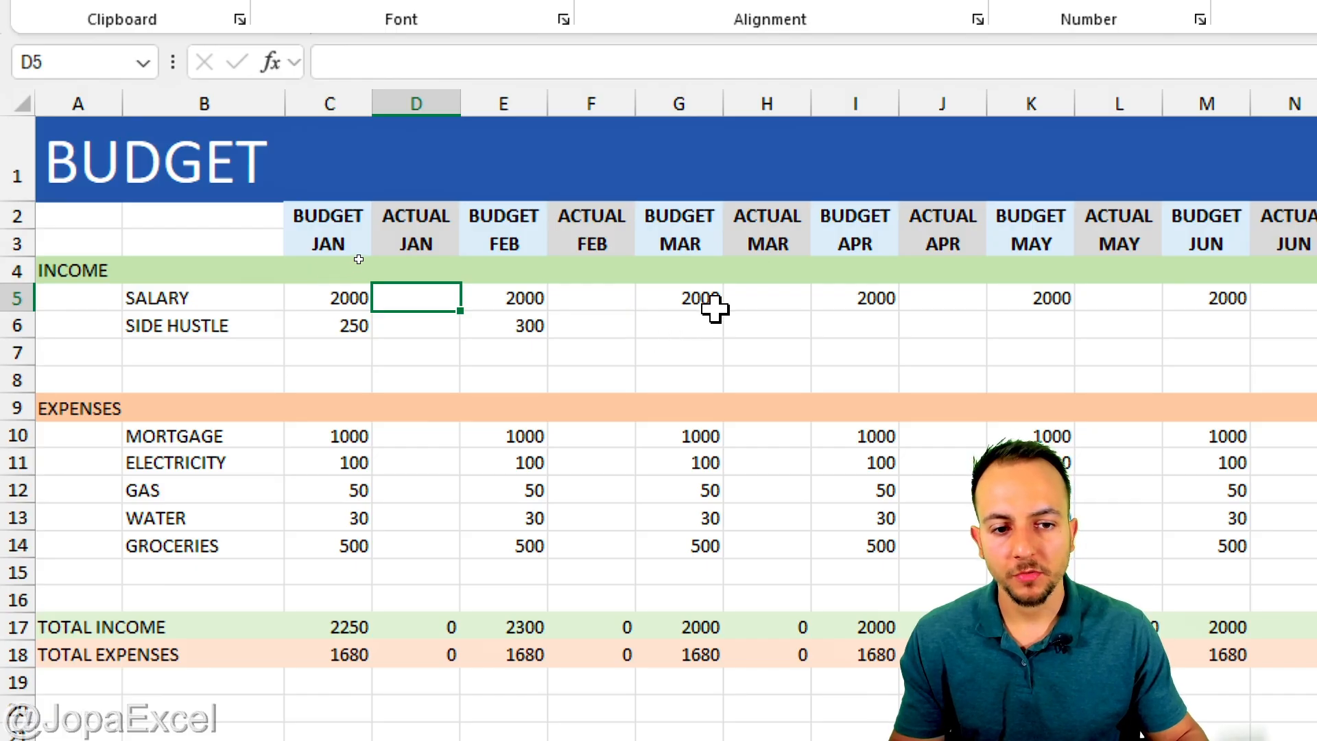
key(ctrl+2)
mouse_move(610, 248)
mouse_down()
mouse_move(552, 264)
mouse_move(559, 253)
mouse_up()
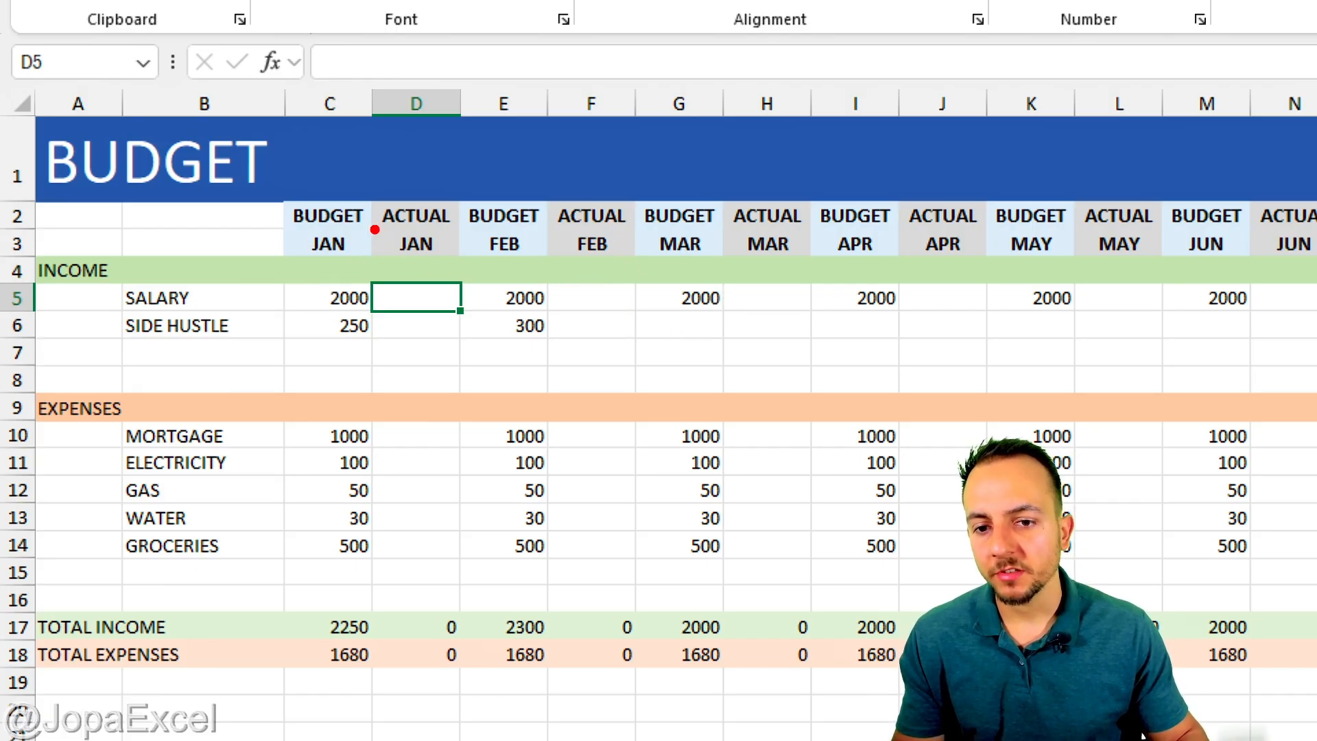
drag(371, 207, 419, 190)
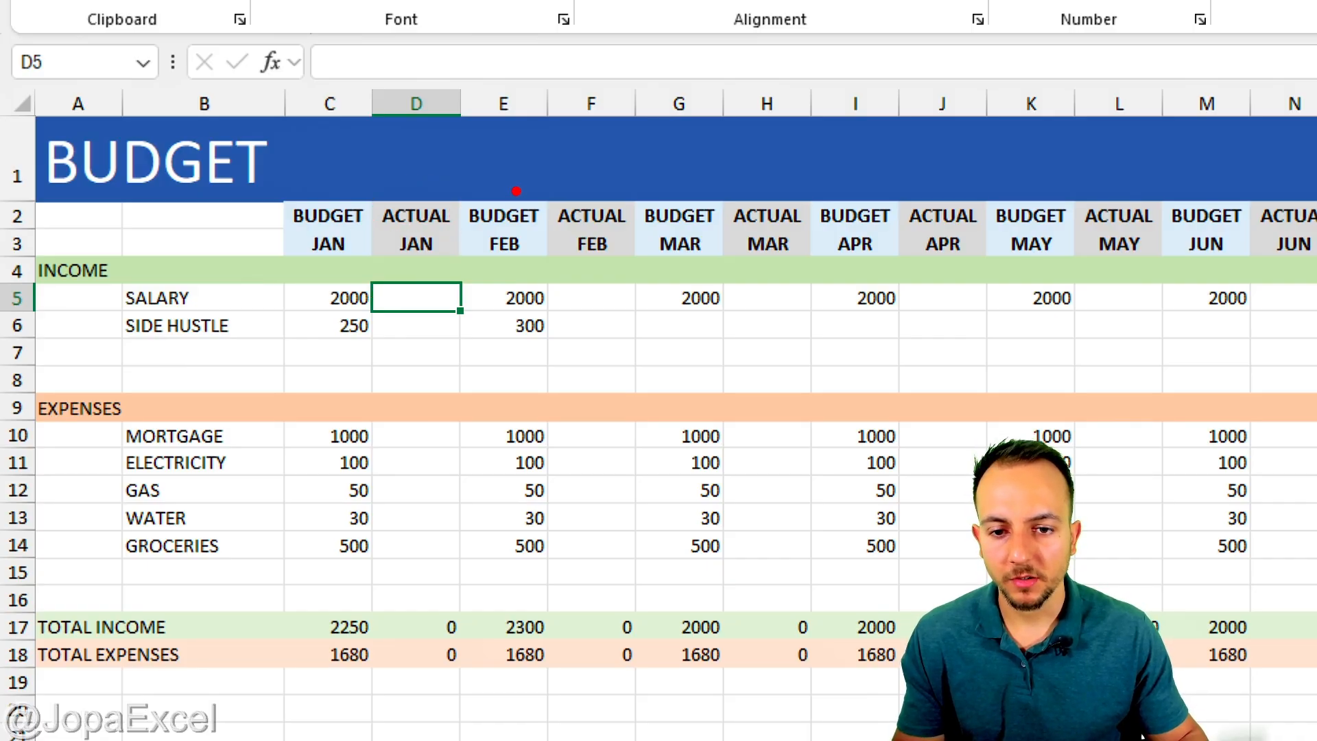
mouse_move(515, 187)
mouse_down()
mouse_move(448, 294)
mouse_move(458, 200)
mouse_up()
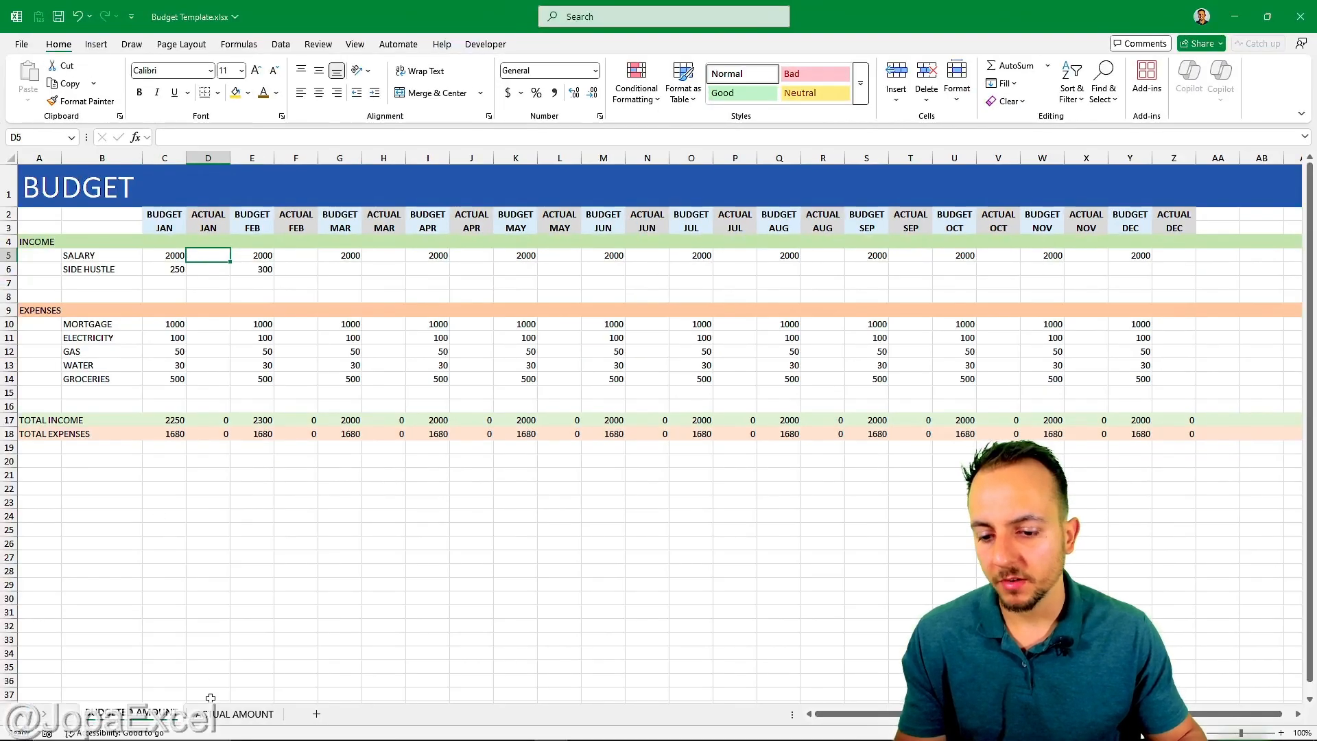
Enter the headings MONTH in B4 and CATEGORY in C4 of the ACTUAL AMOUNT sheet
click(233, 715)
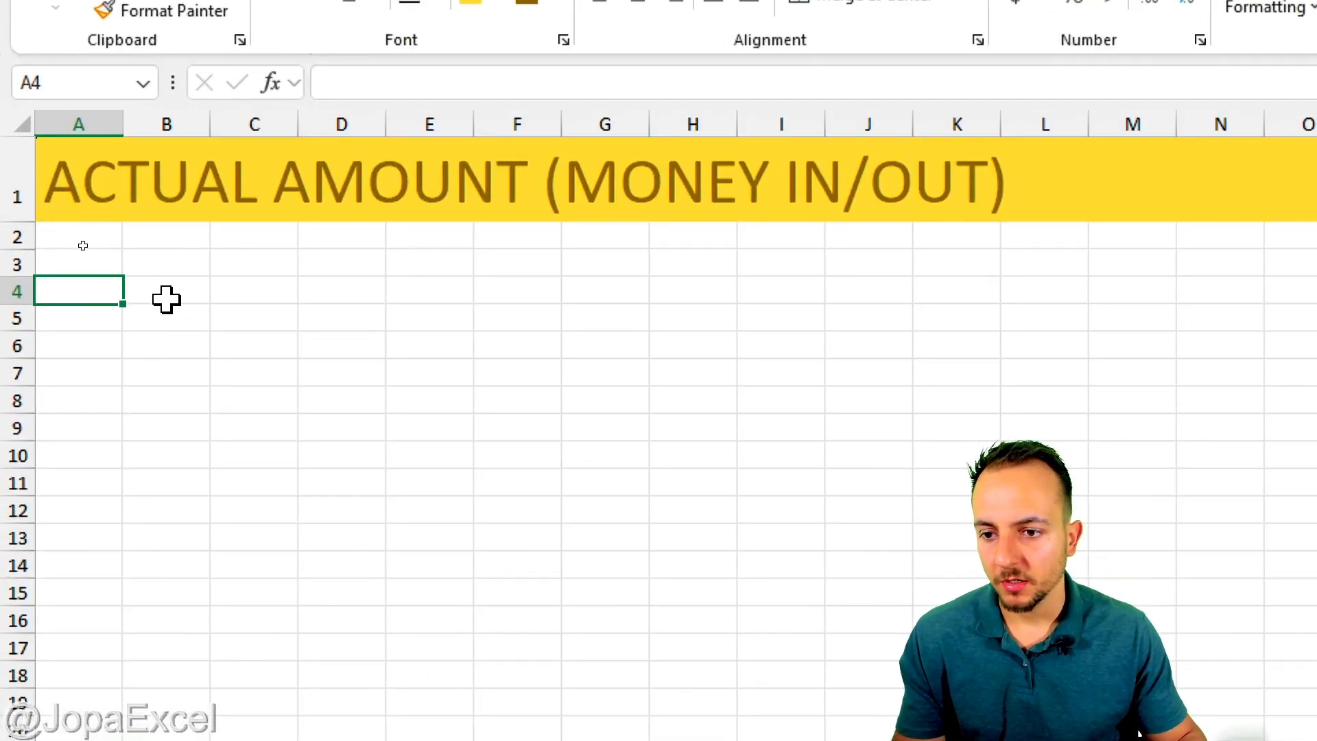
click(147, 294)
click(182, 127)
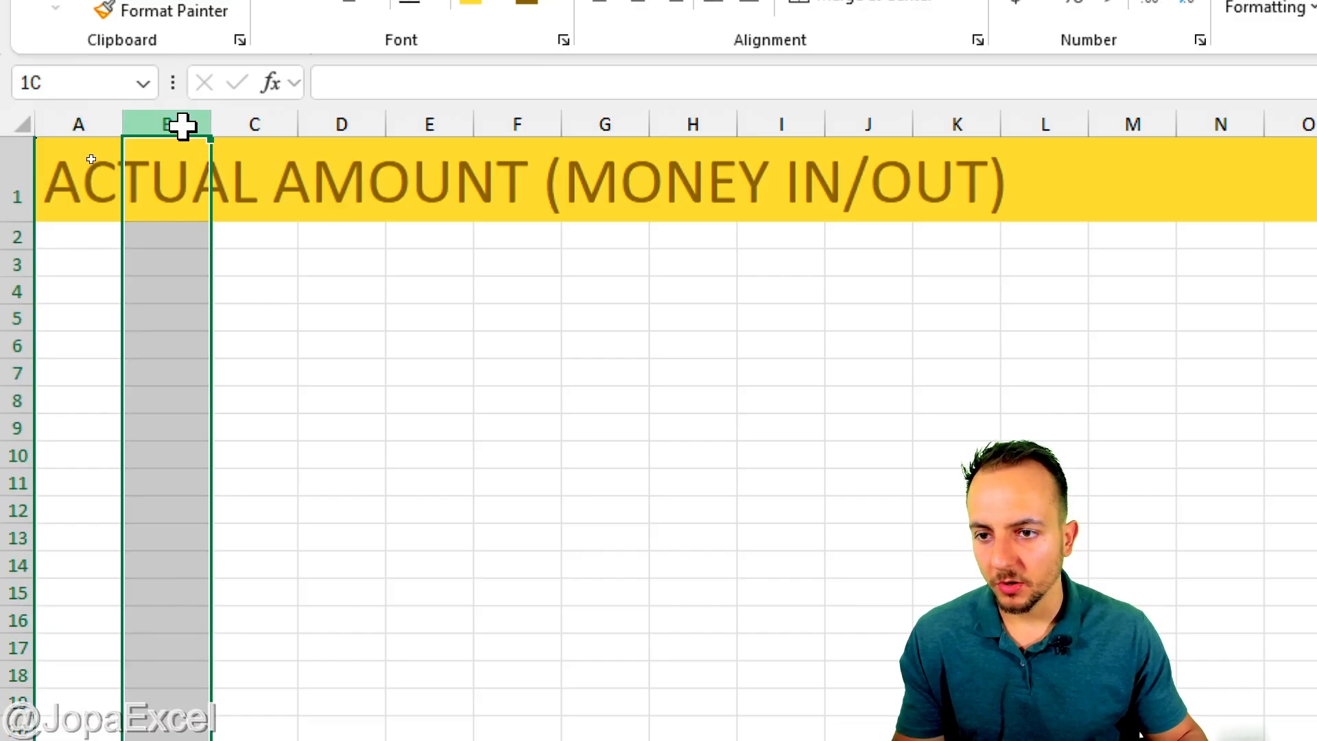
click(170, 285)
text(MONTH)
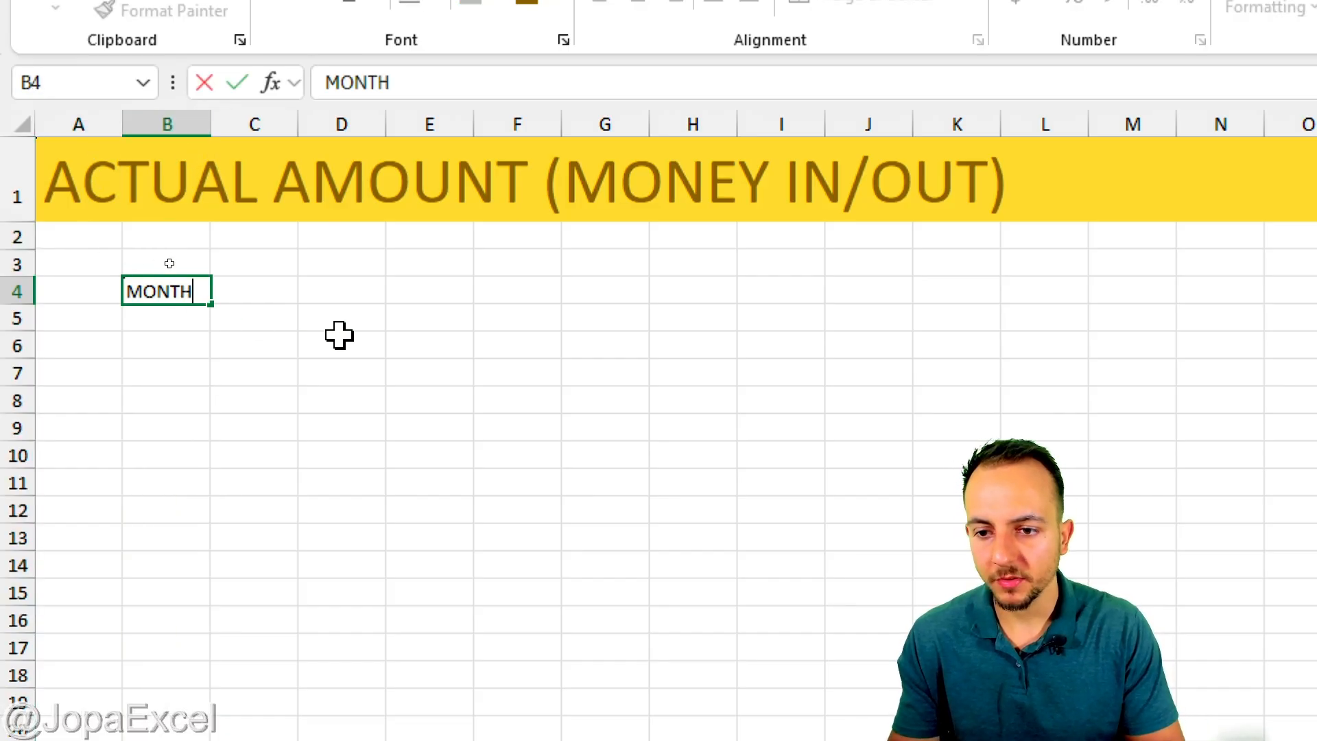
key(Tab)
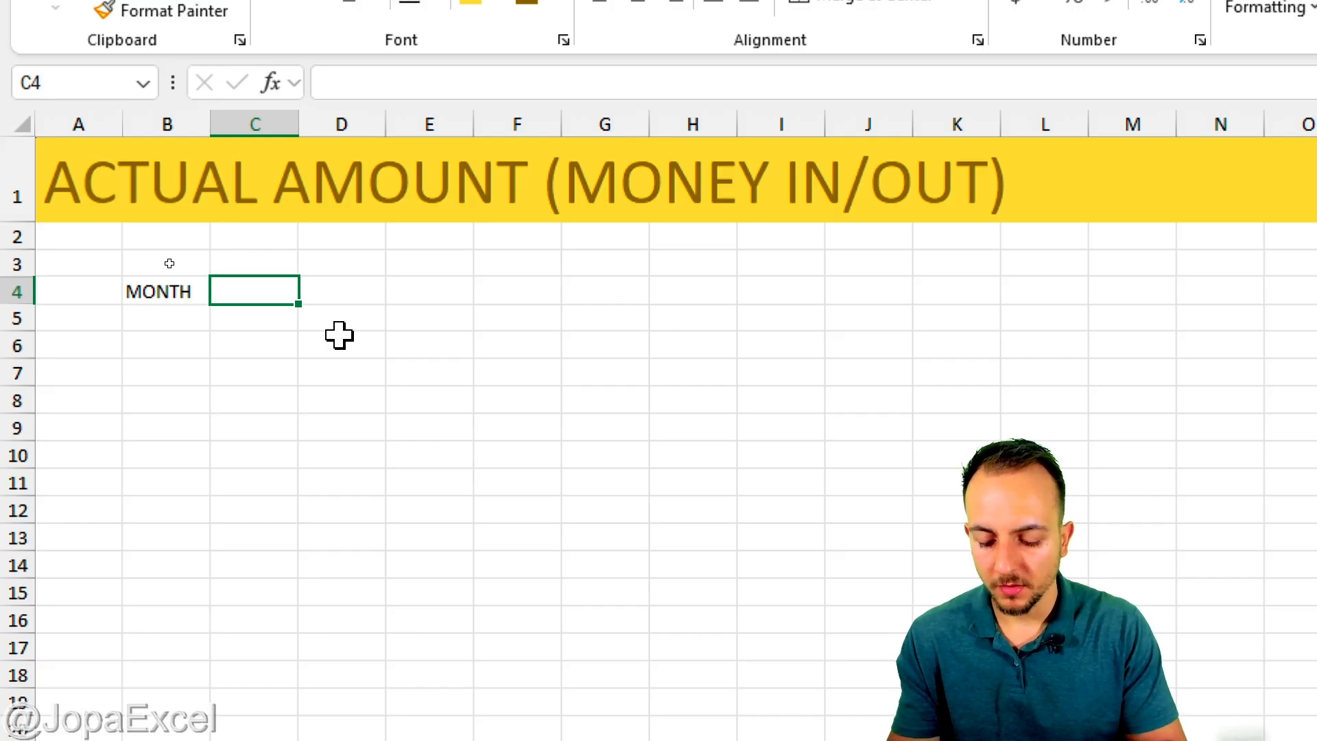
text(CATEGORY)
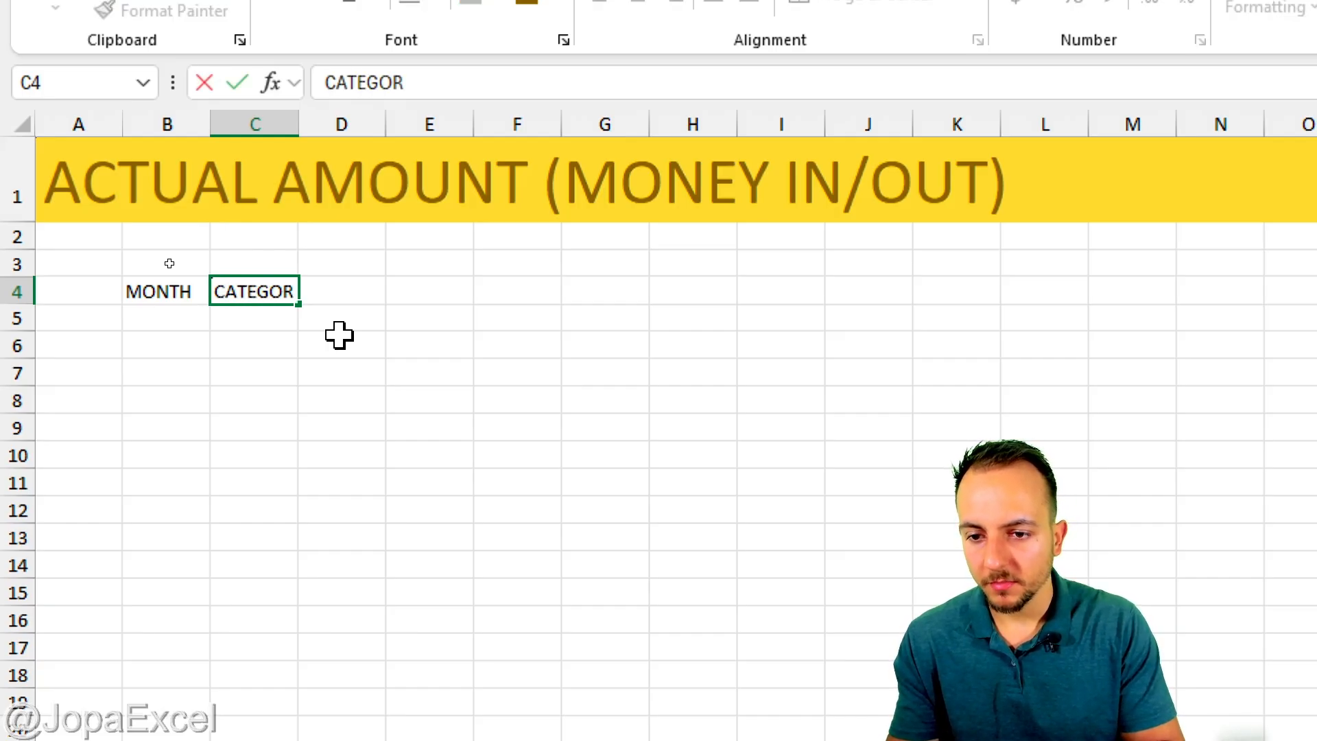
key(Return)
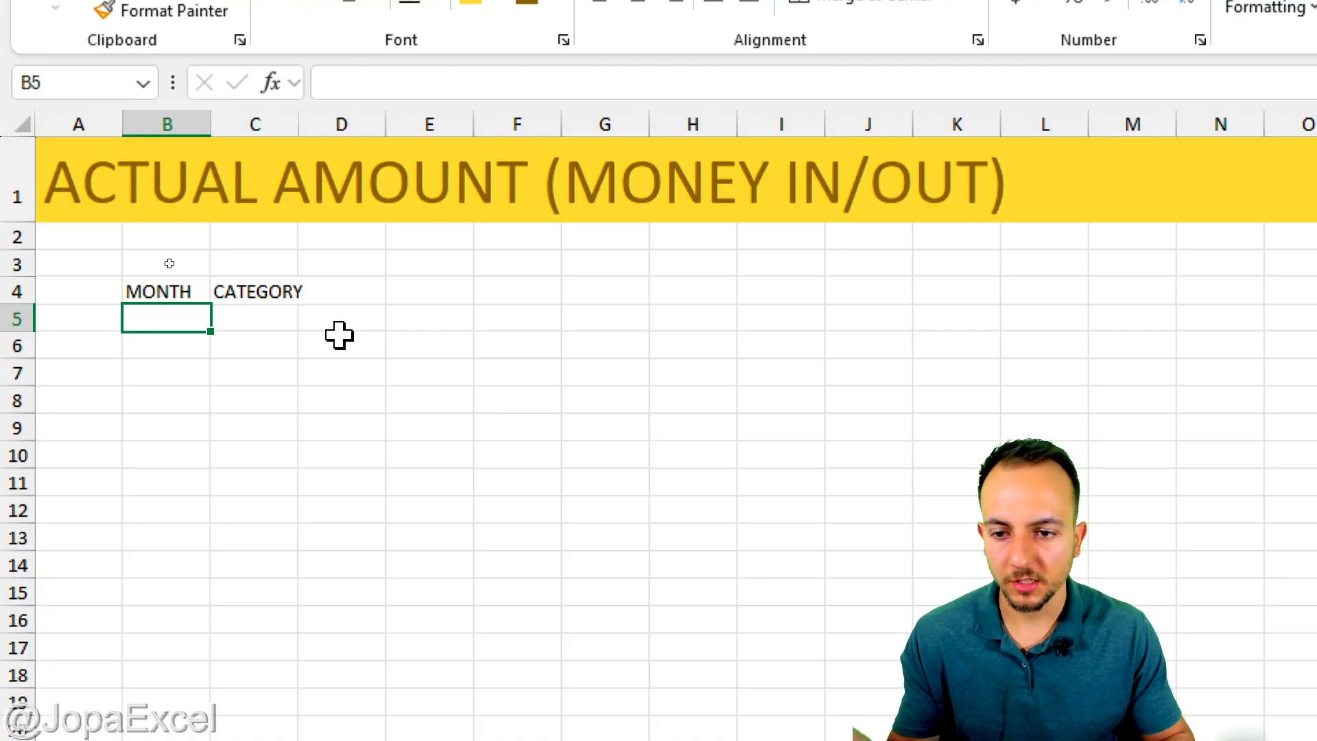
Enter the headings VALUE in D4 and NOTE in E4
click(366, 283)
text(VALUE)
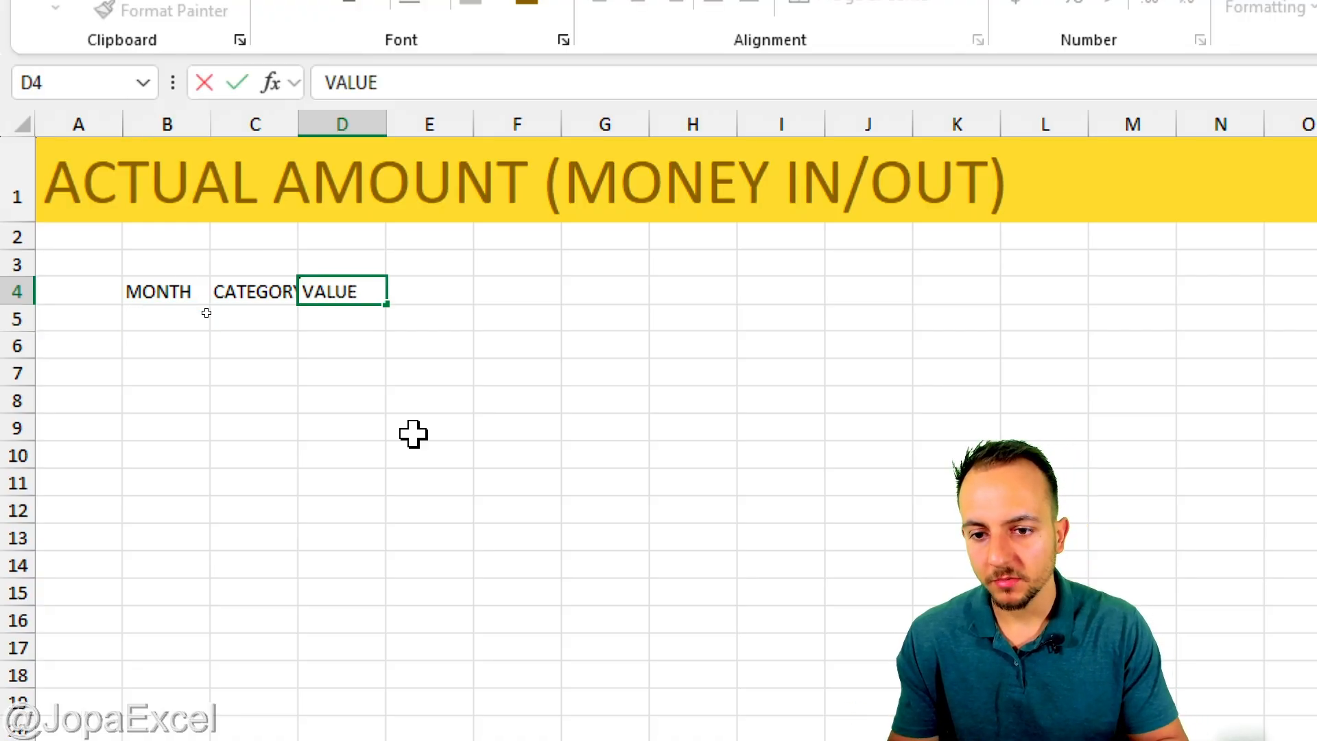
key(Tab)
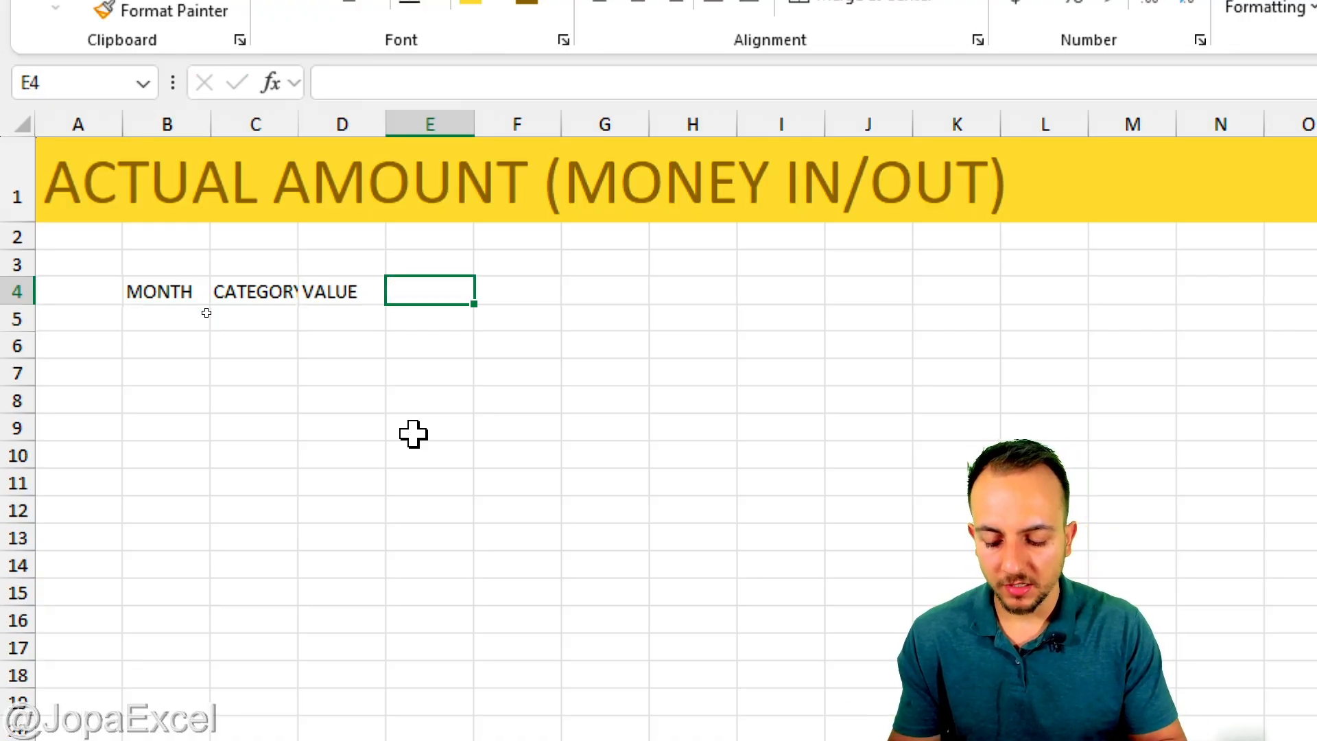
text(DE)
key(BackSpace)
key(BackSpace)
text(NO)
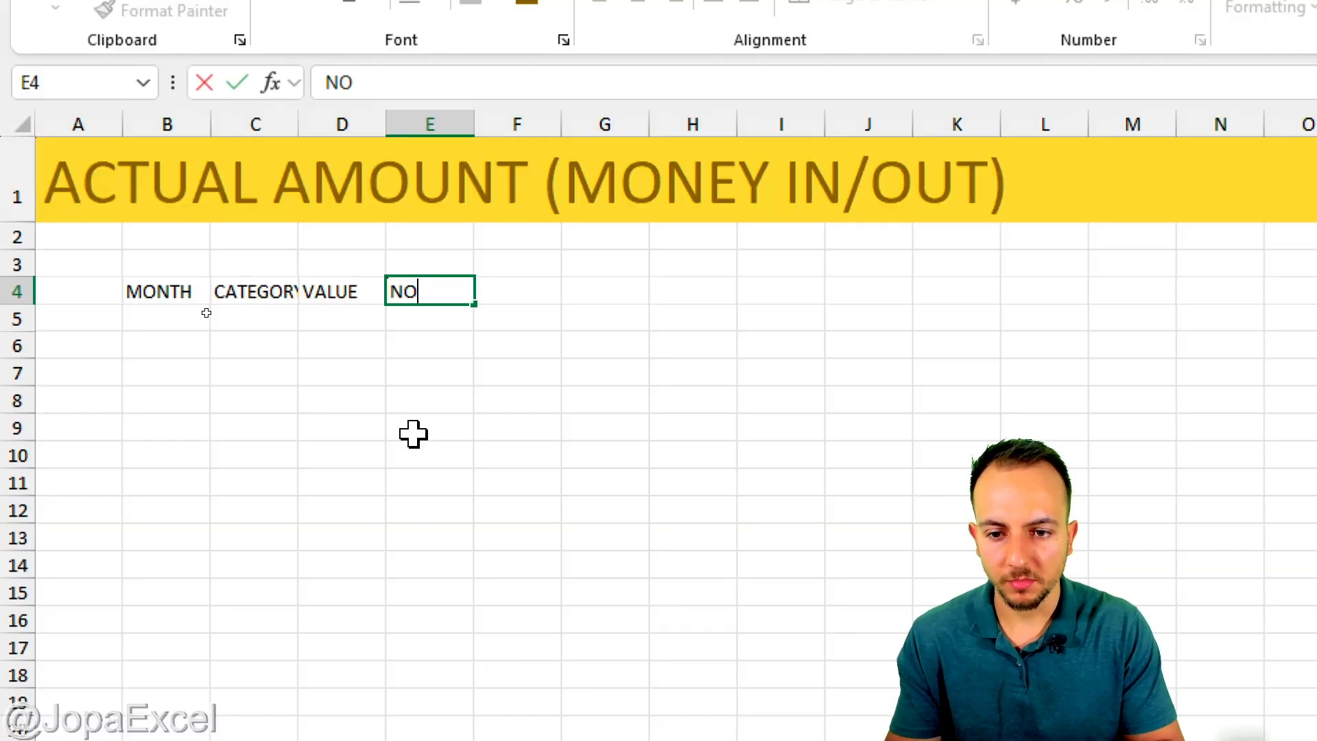
text(TE)
key(Return)
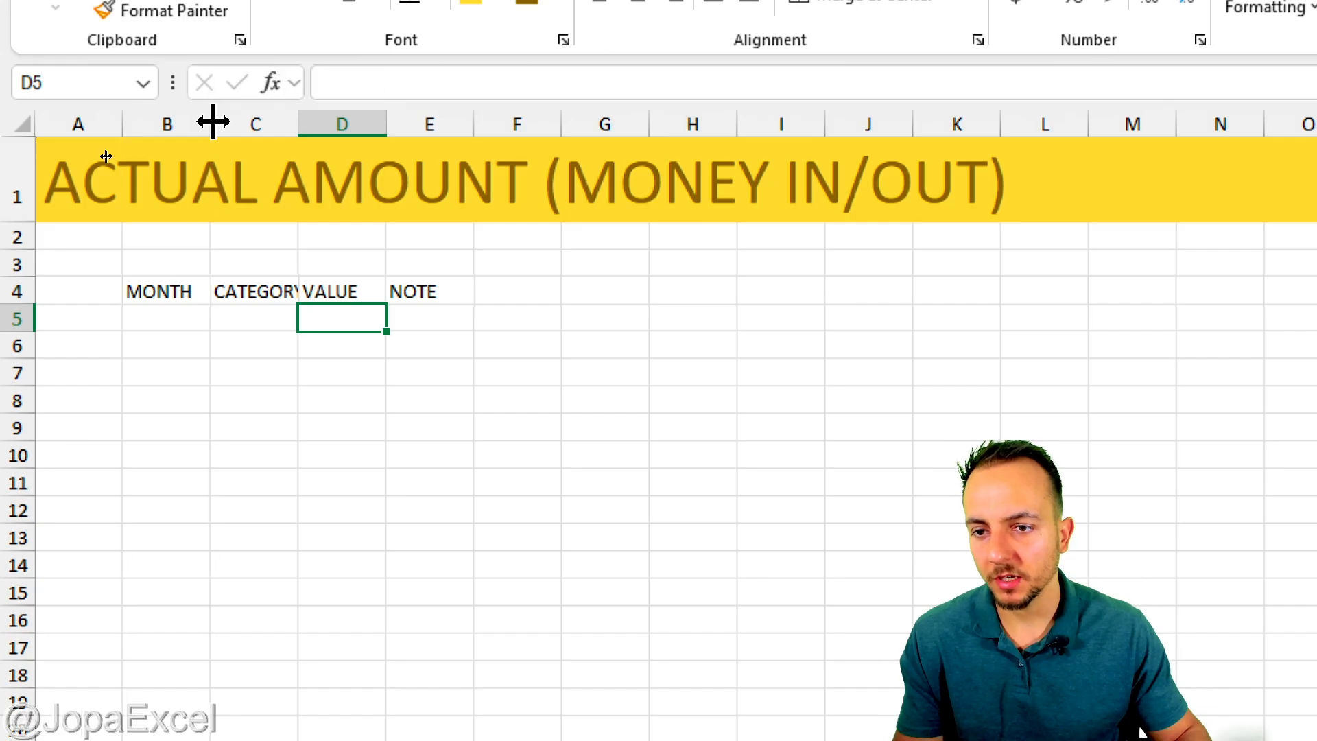
Widen columns B to E so the MONTH, CATEGORY, VALUE and NOTE headings have ample room
drag(209, 116, 244, 118)
drag(328, 114, 432, 117)
drag(521, 120, 598, 116)
drag(683, 120, 751, 122)
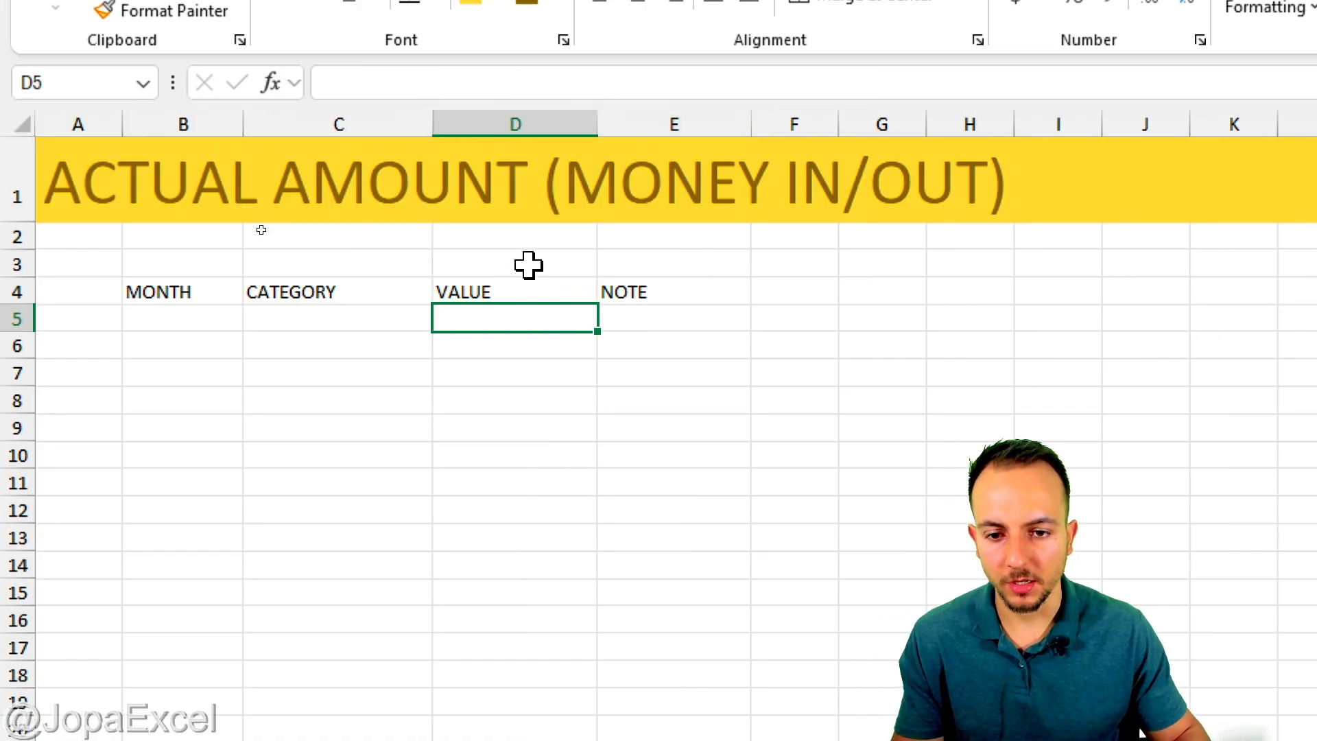
click(528, 290)
Try out sample months JAN, JAN and MAR in B5:B7, and clear these cells again
click(166, 326)
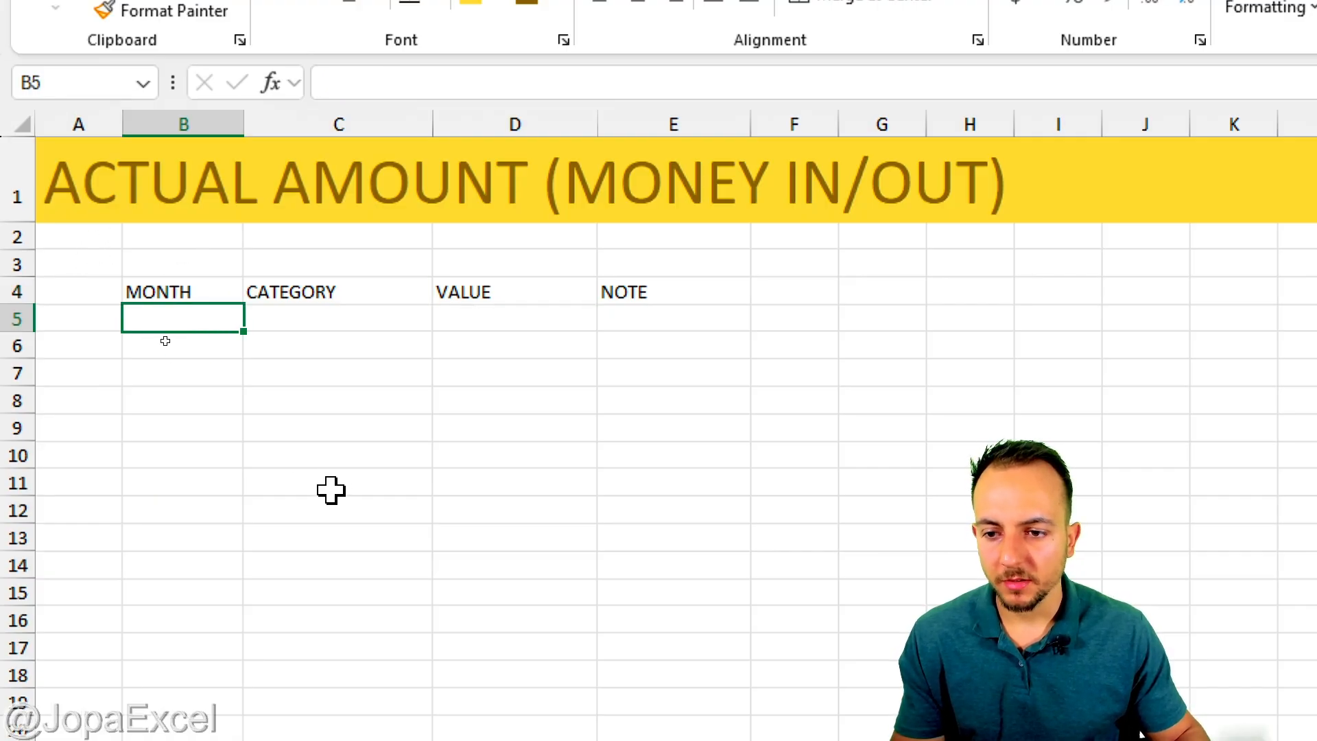
text(JAN)
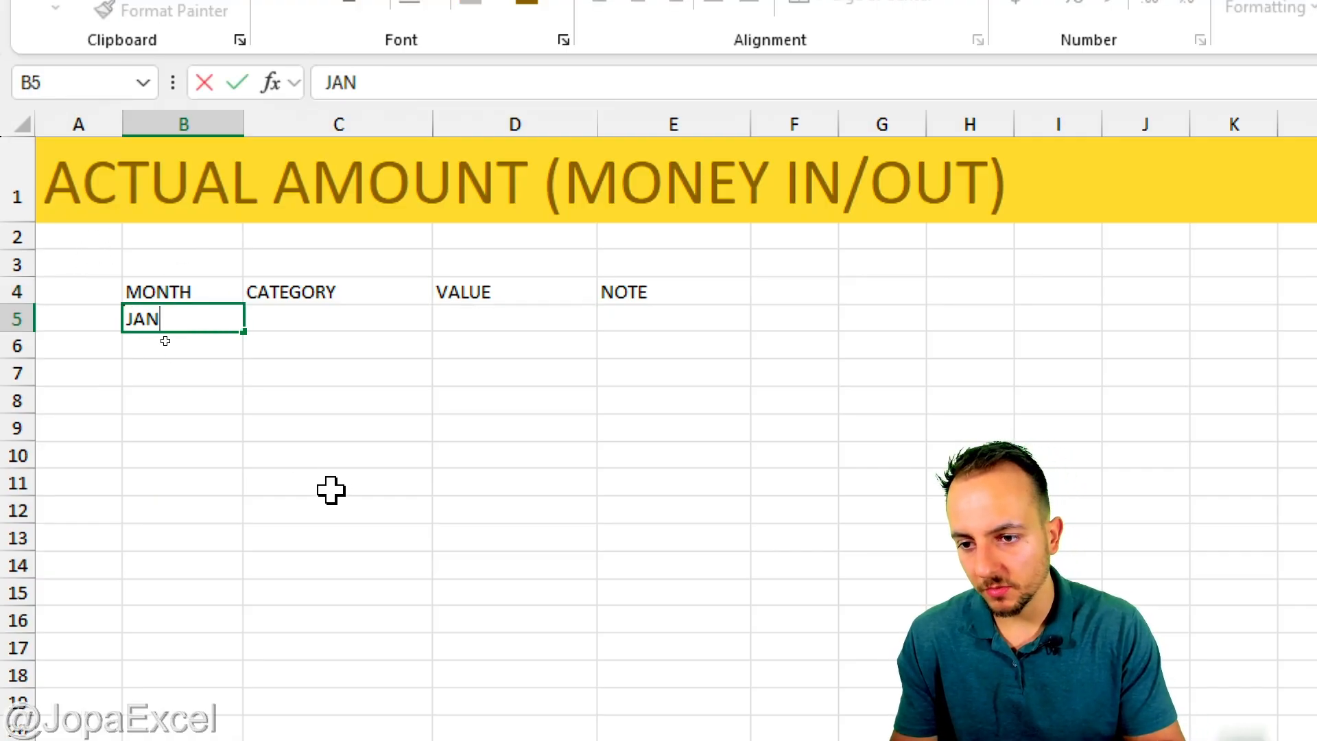
key(Return)
text(JAN)
key(Return)
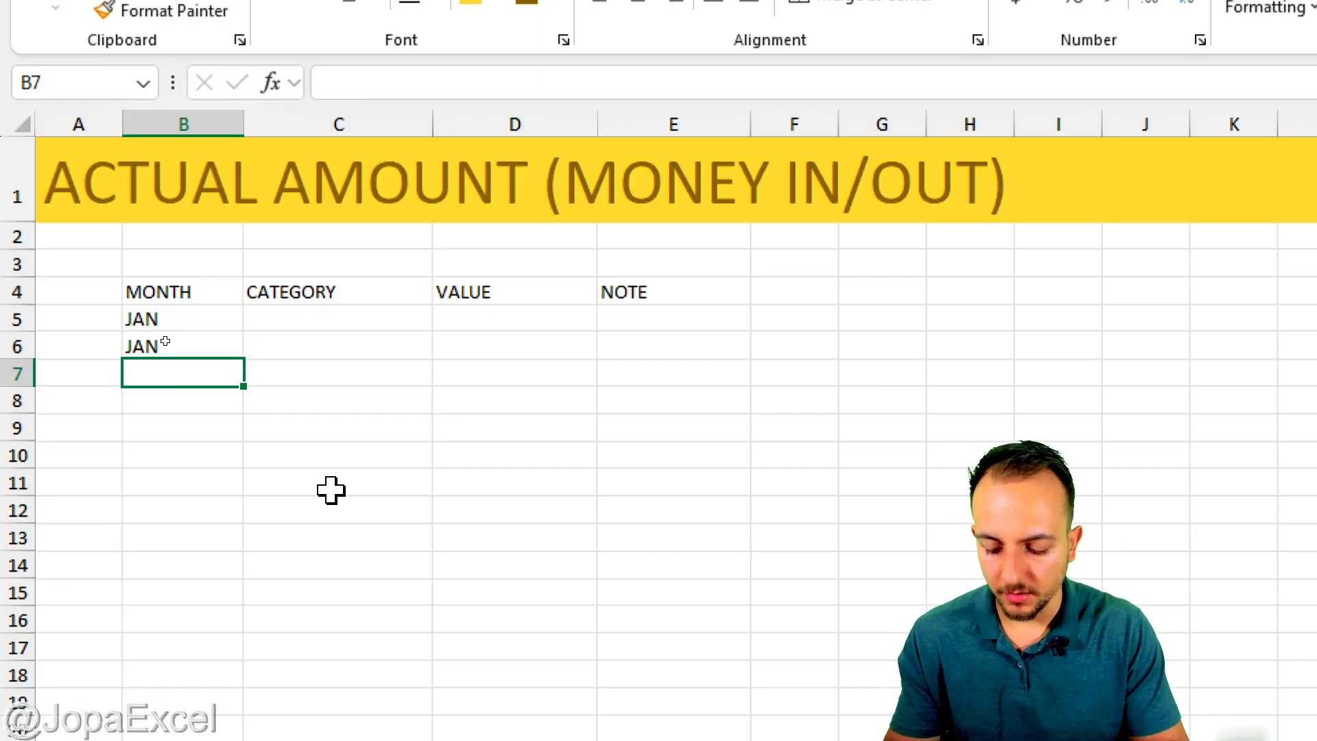
text(MAR)
key(Return)
key(Up)
key(Delete)
key(Up)
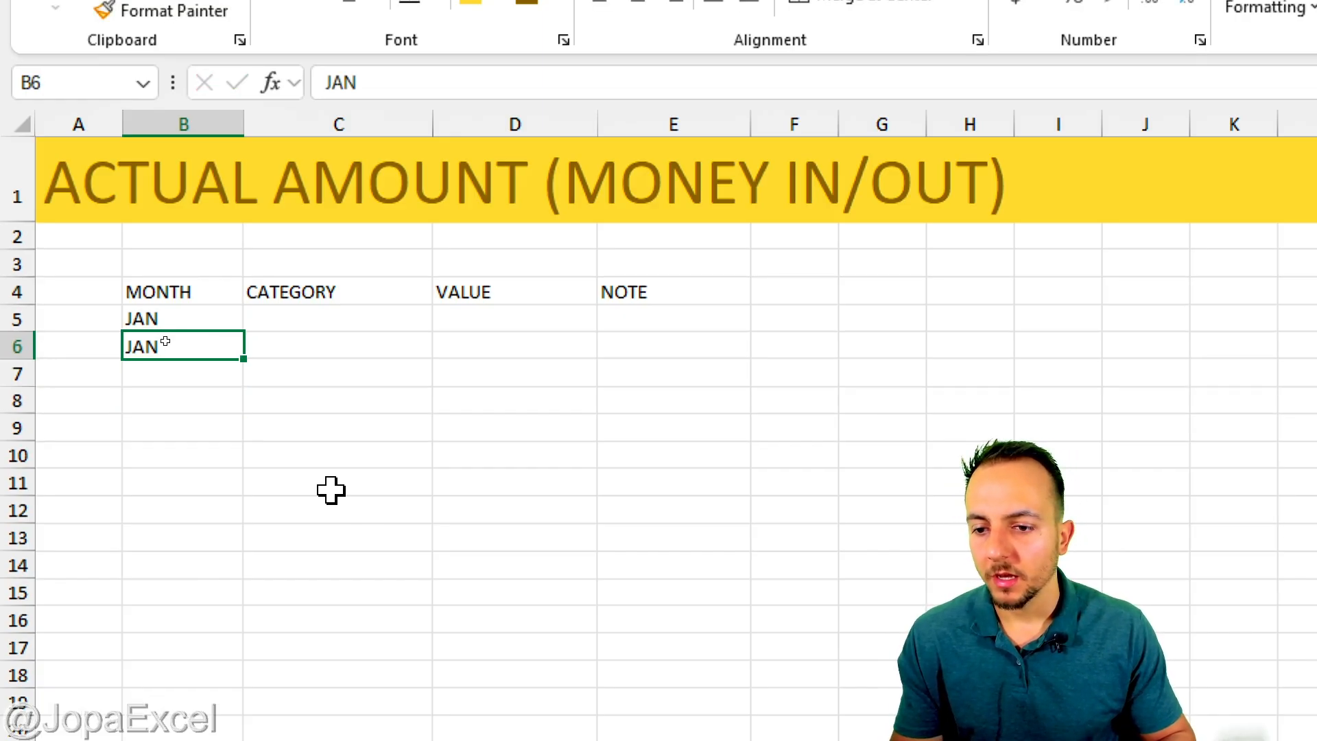
key(Delete)
key(Up)
key(Delete)
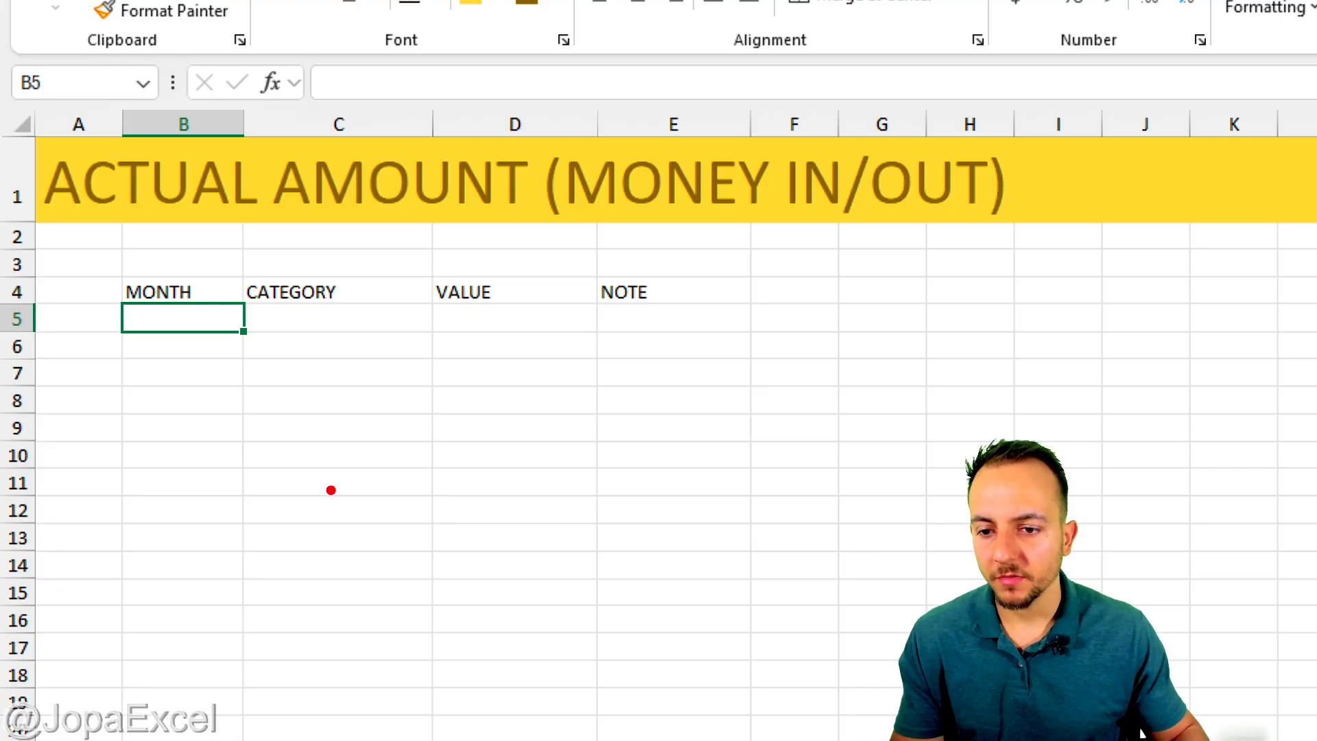
drag(244, 323, 431, 628)
drag(248, 364, 317, 357)
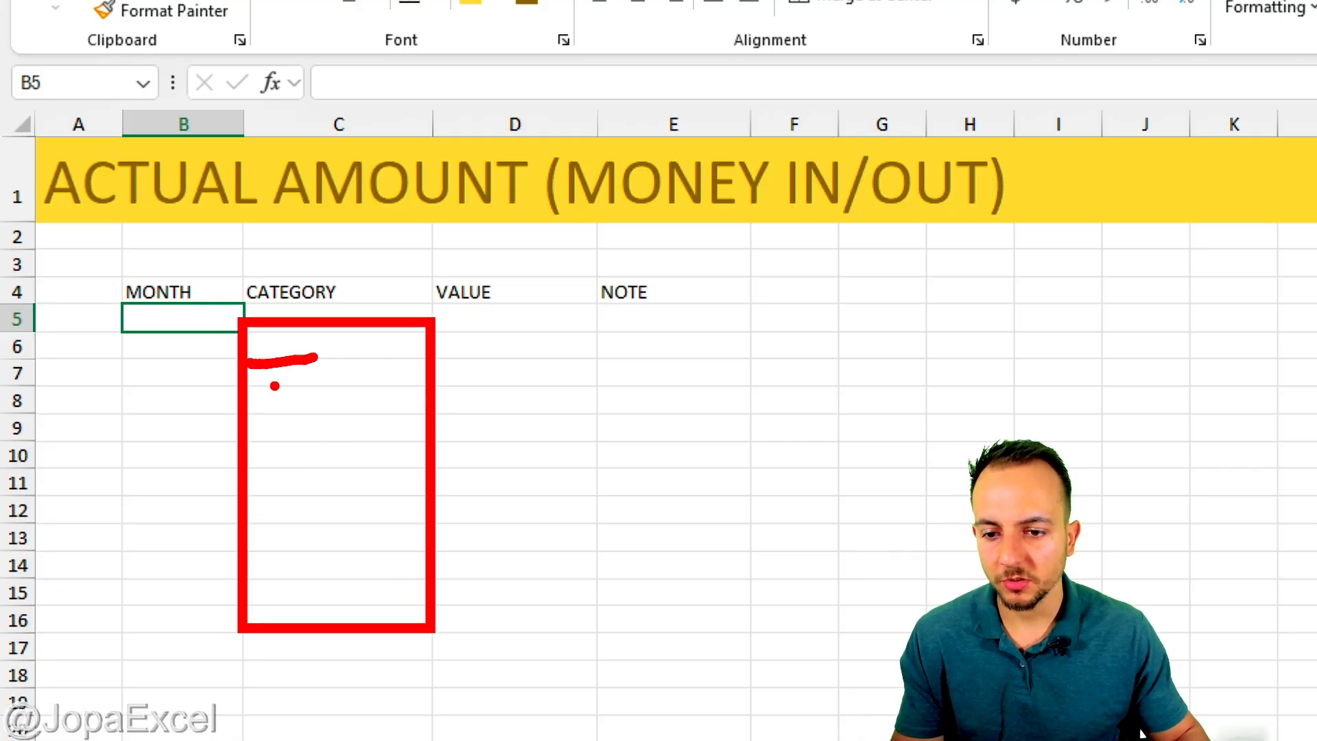
drag(254, 398, 332, 397)
drag(275, 432, 363, 432)
drag(279, 469, 354, 470)
drag(262, 501, 336, 501)
drag(249, 549, 336, 550)
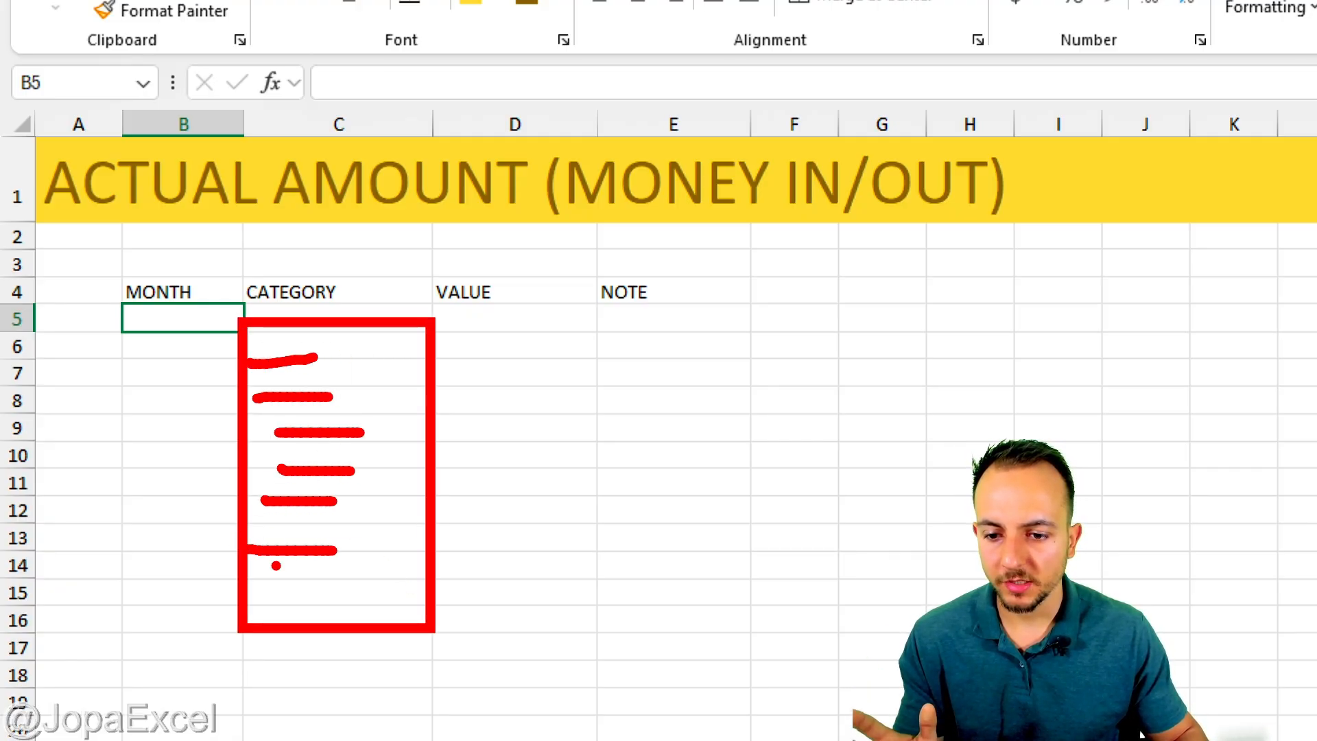
drag(258, 584, 317, 584)
key(Escape)
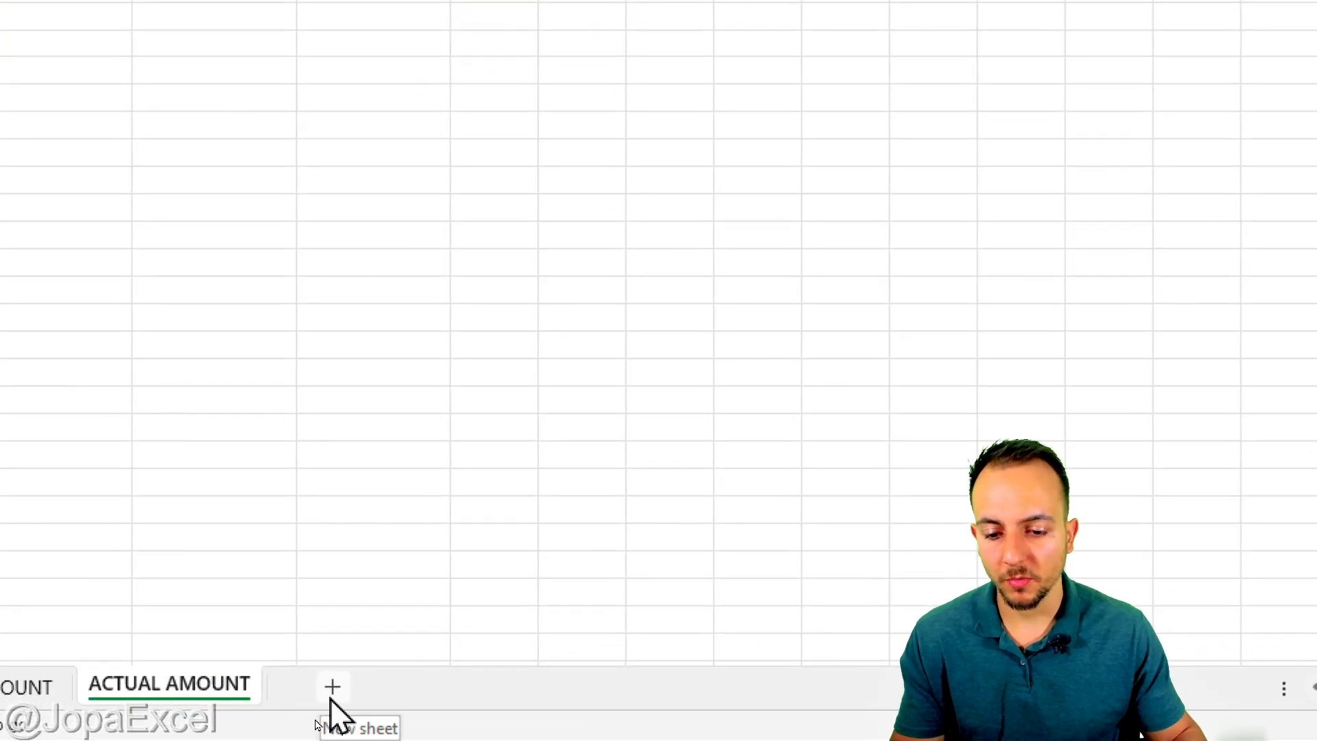
Add a new worksheet after ACTUAL AMOUNT and name it MONTHS
click(330, 697)
right_click(330, 699)
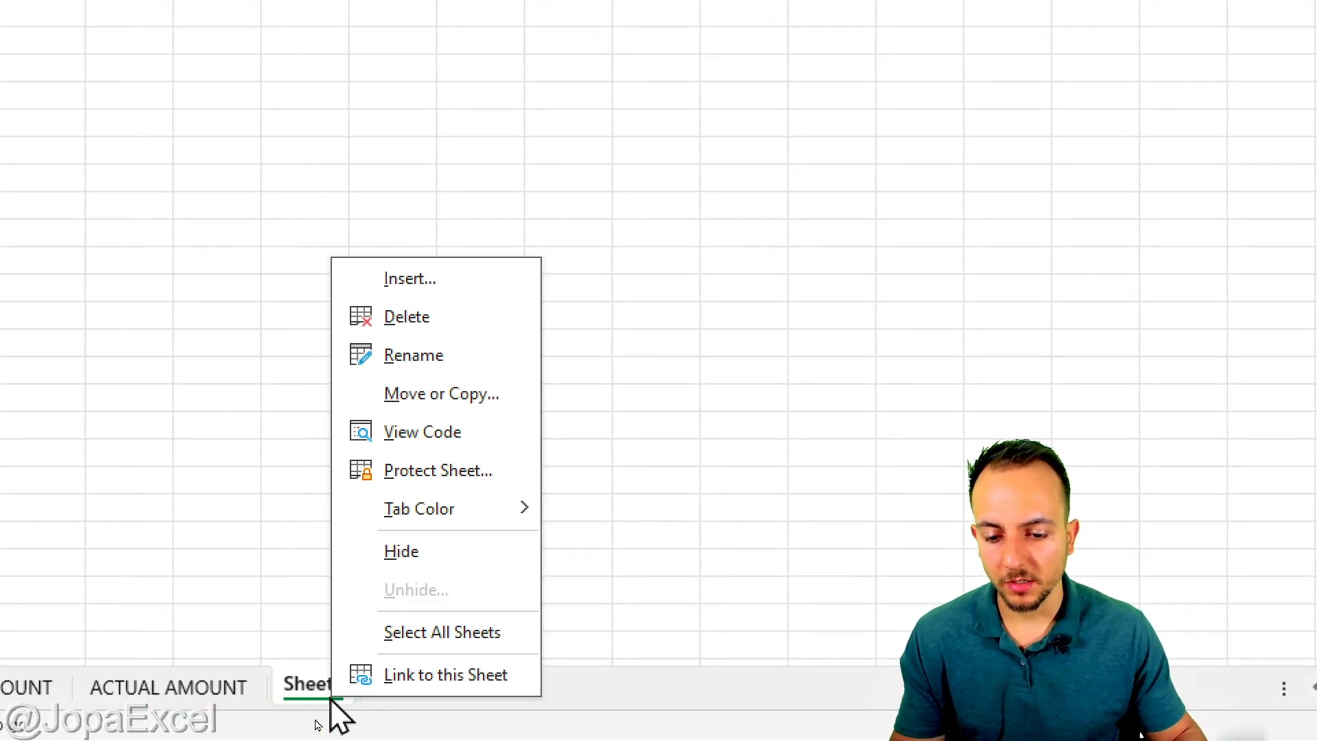
click(453, 353)
text(MONTHS)
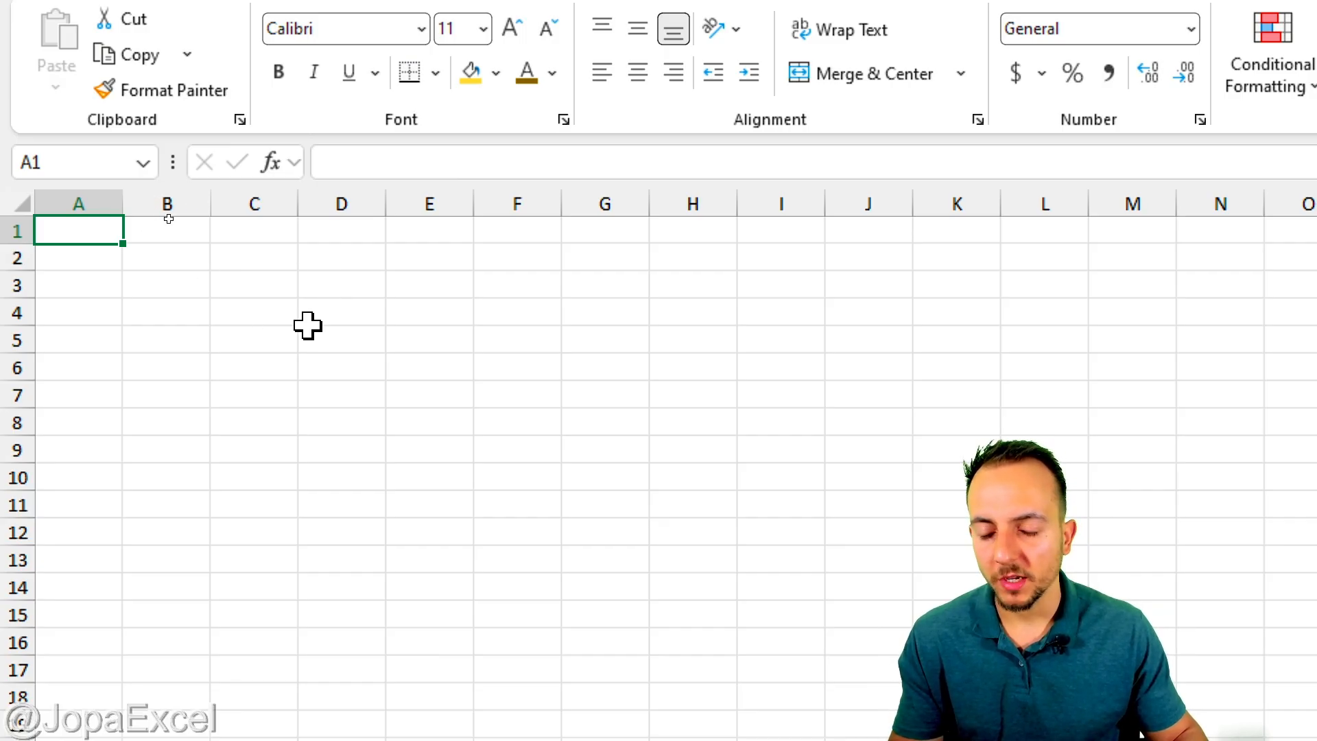
Fill D3:D14 of the MONTHS sheet with the month abbreviations JAN to DEC
click(349, 294)
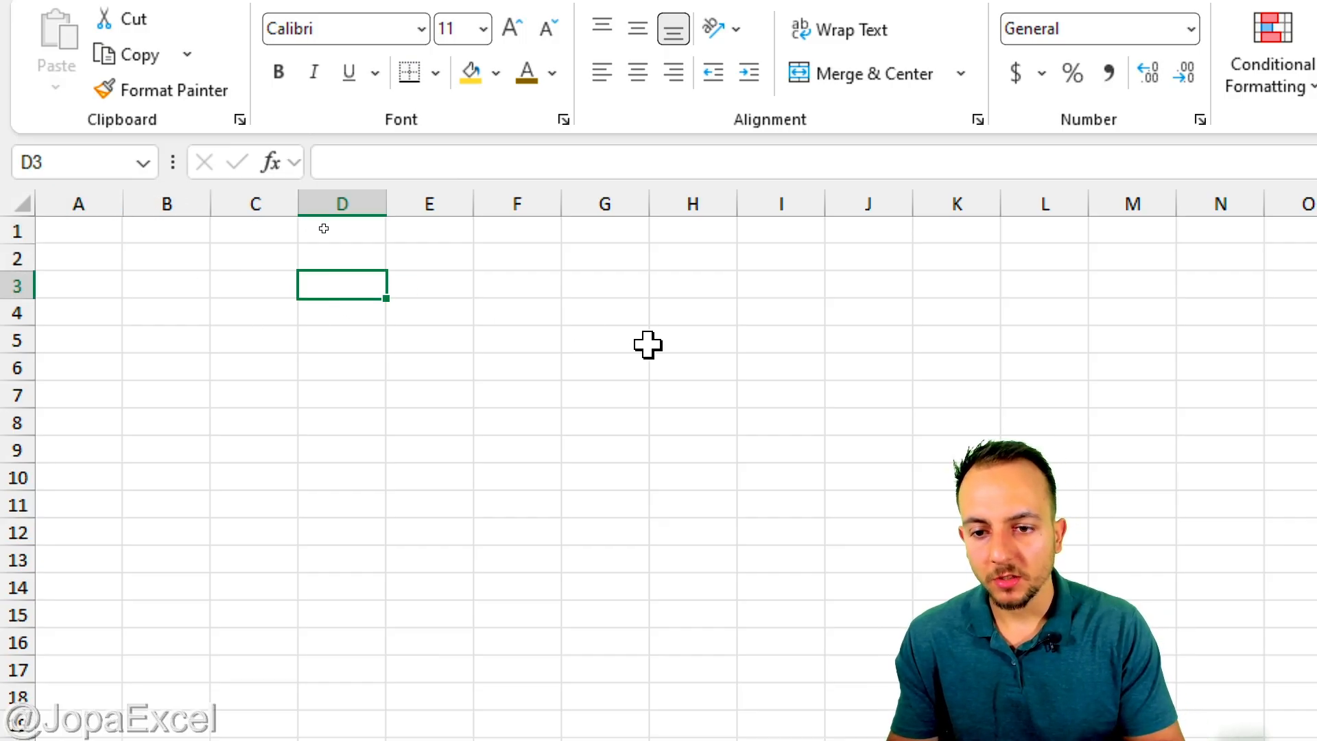
text(JAN)
key(Return)
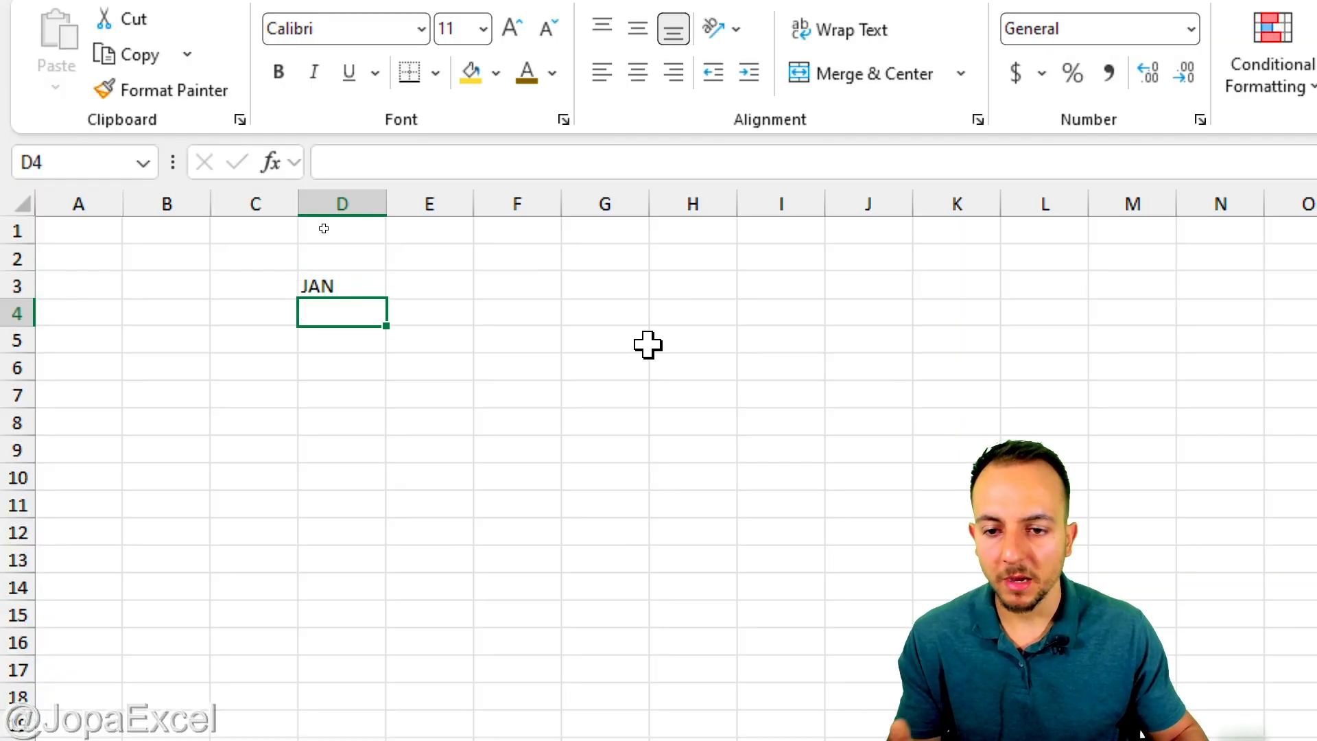
click(360, 286)
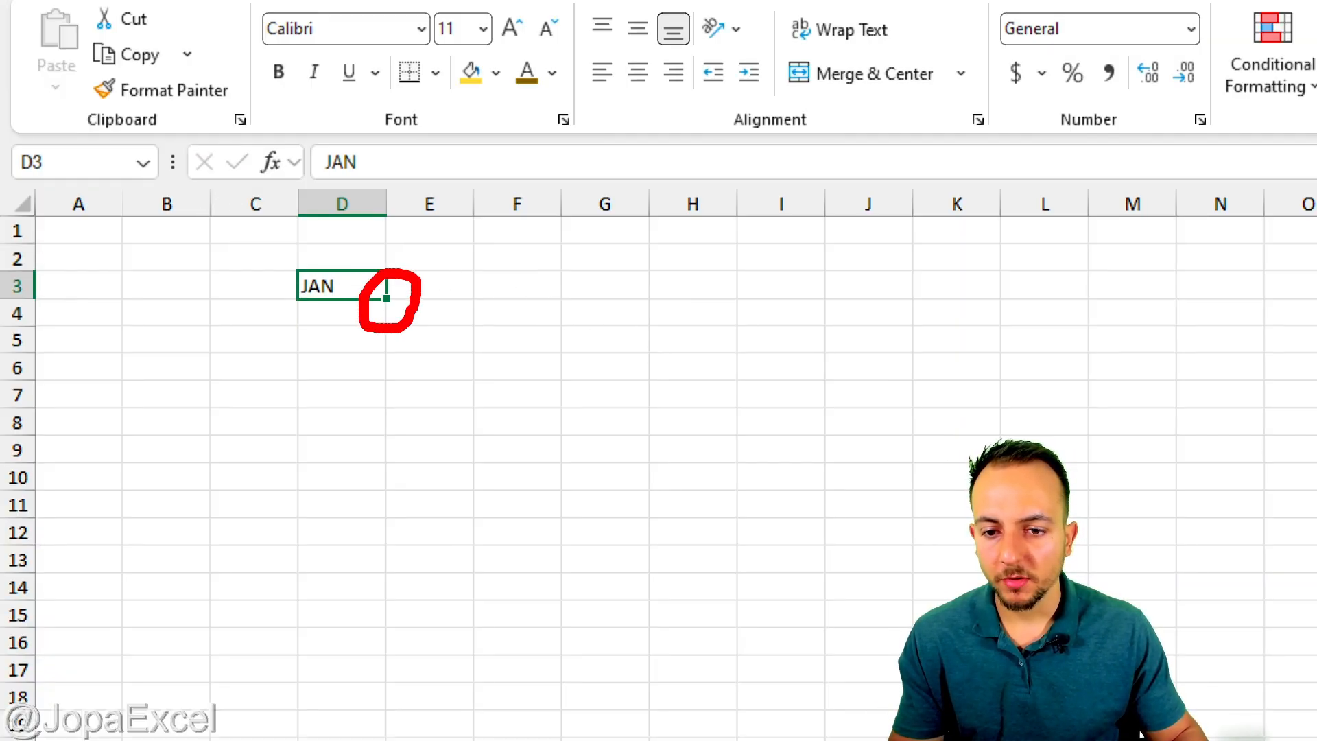
drag(398, 374, 398, 449)
mouse_move(387, 298)
mouse_down()
mouse_move(356, 549)
mouse_move(365, 597)
mouse_up()
click(446, 560)
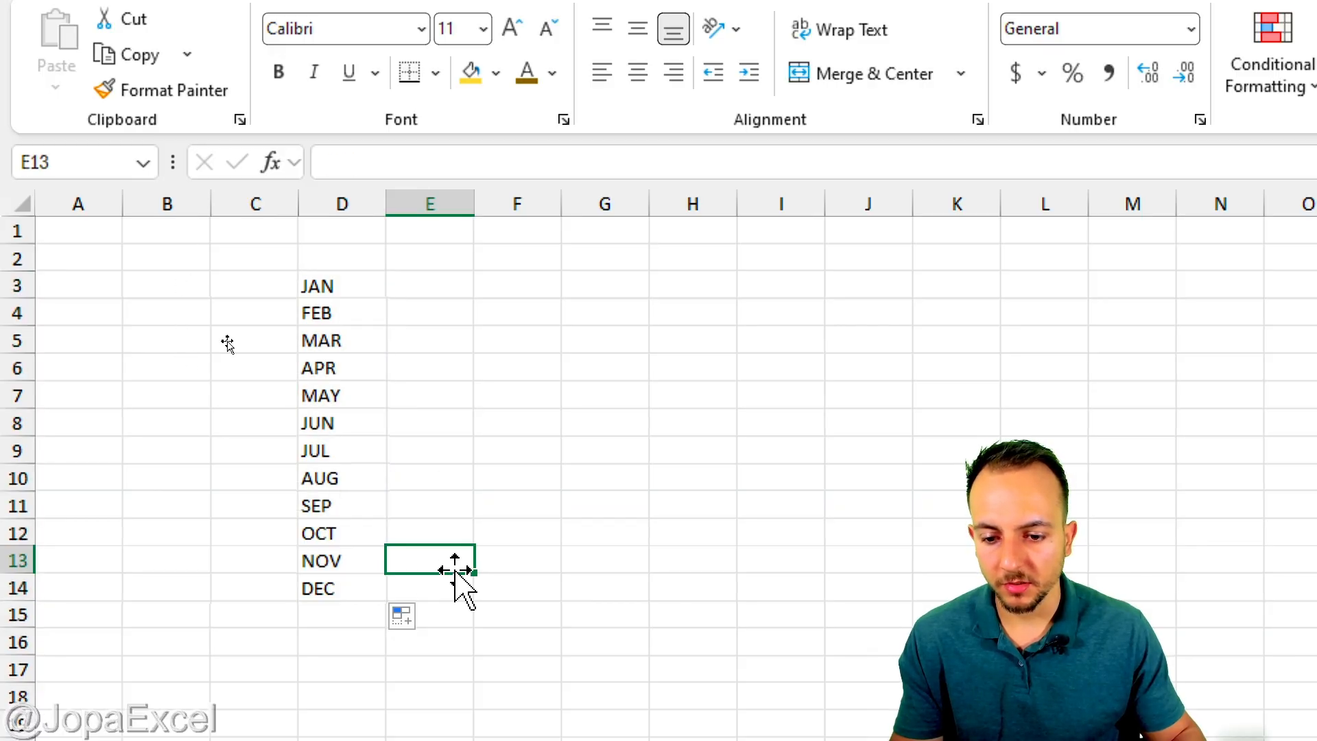
drag(268, 259, 405, 621)
drag(426, 558, 507, 621)
key(Escape)
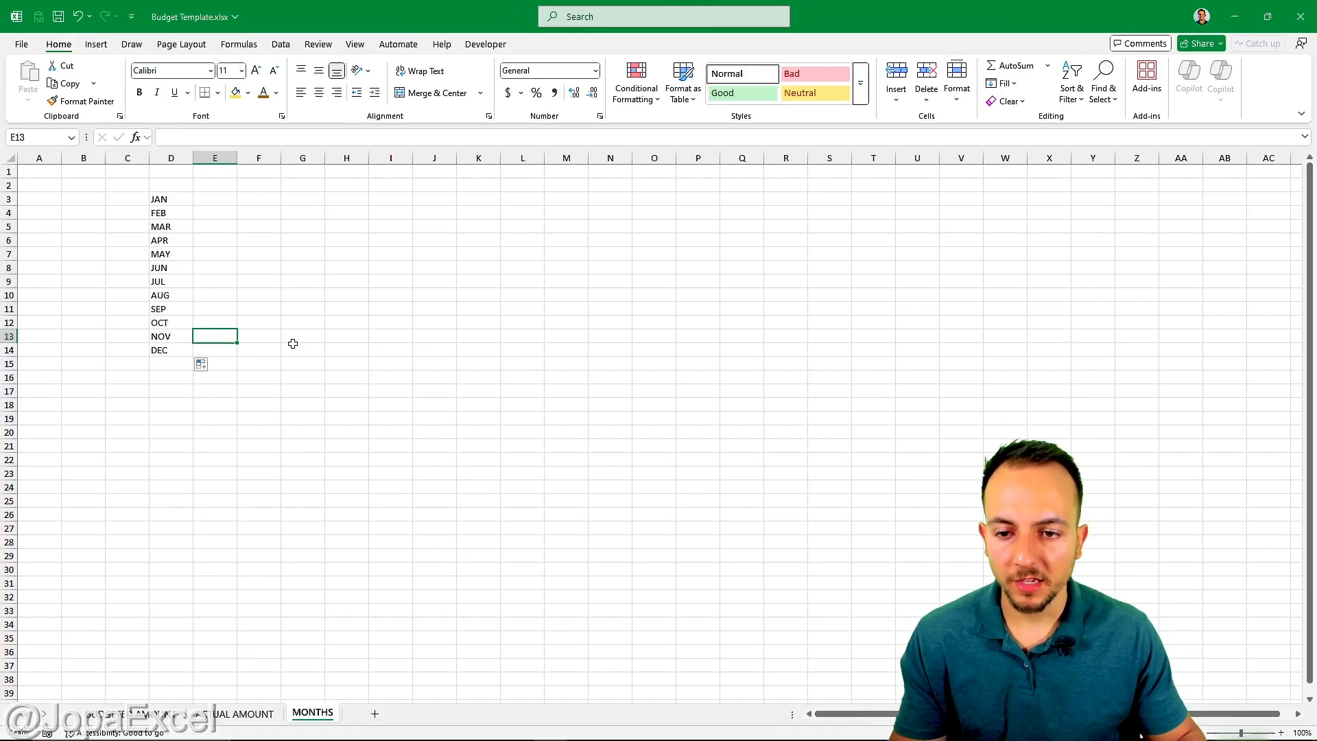
On the ACTUAL AMOUNT sheet, set the data validation of B5, under the MONTH heading, to allow a list
click(241, 713)
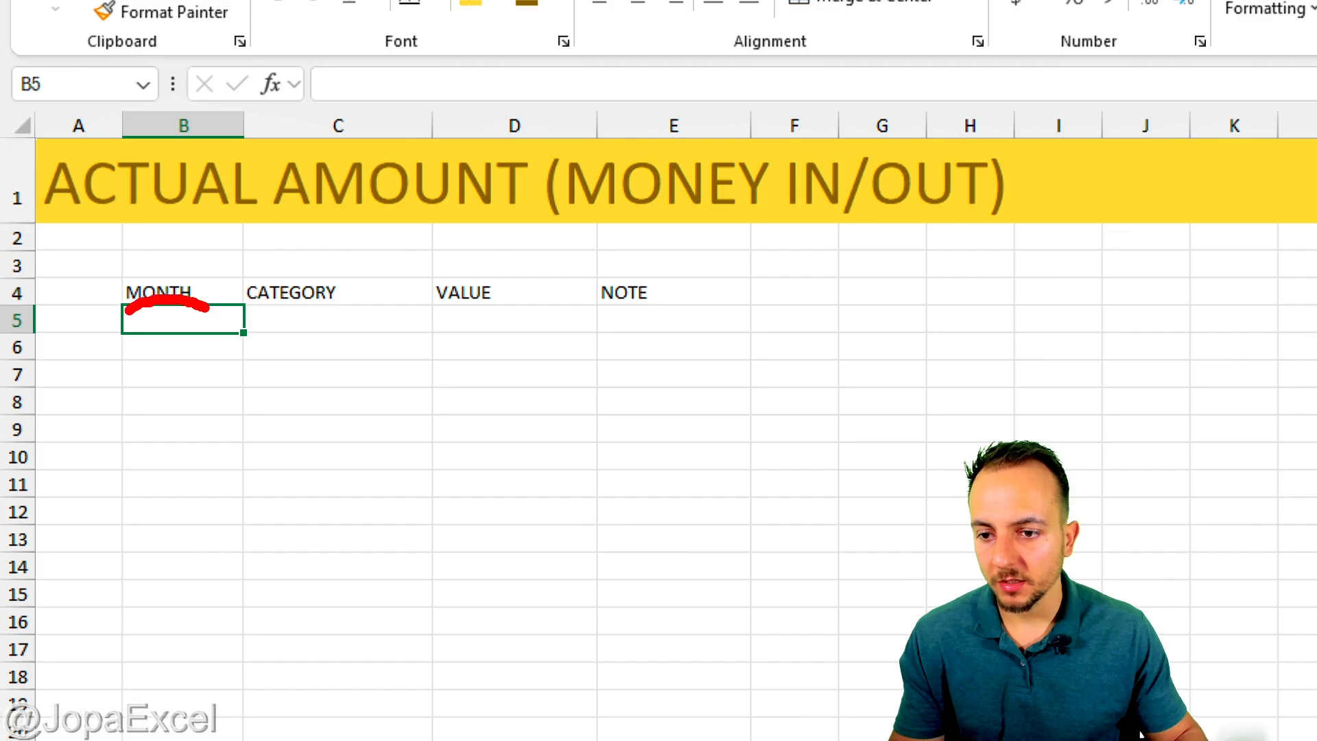
mouse_move(128, 311)
mouse_down()
mouse_move(240, 354)
mouse_move(190, 312)
mouse_up()
key(Escape)
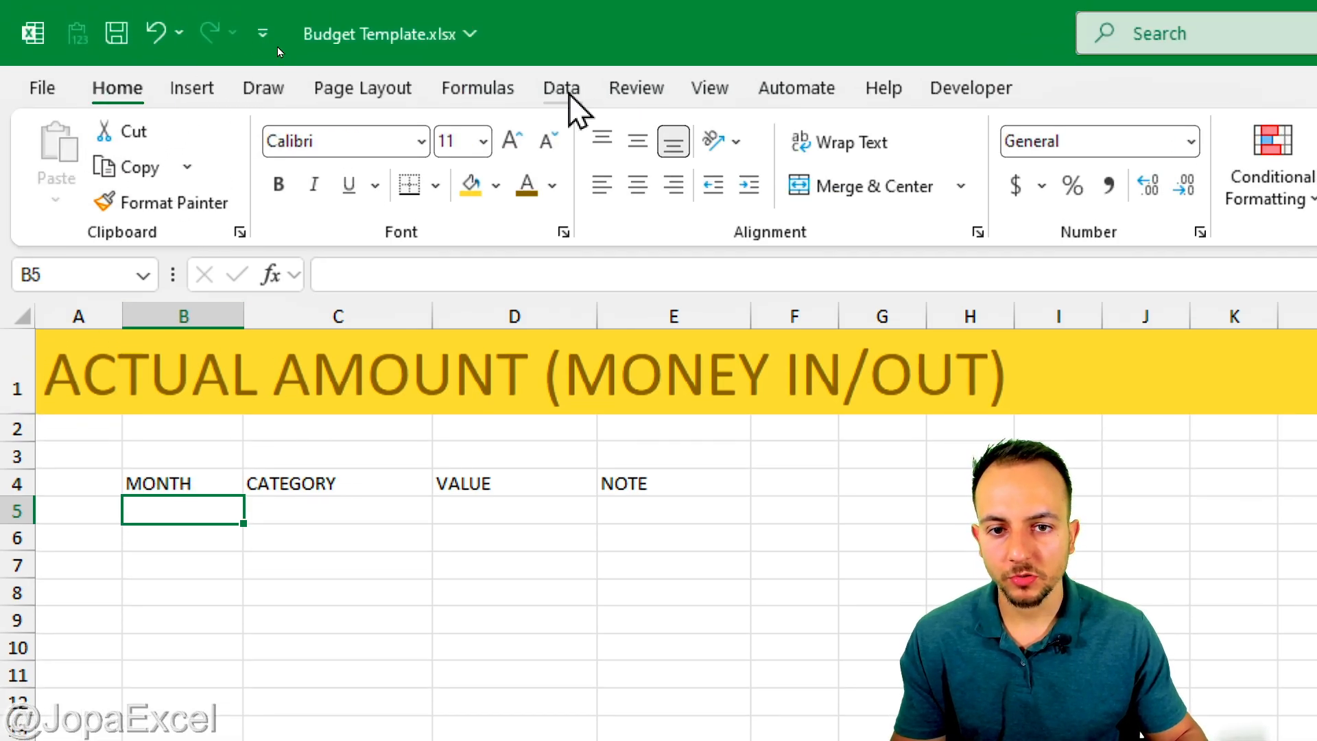
click(562, 90)
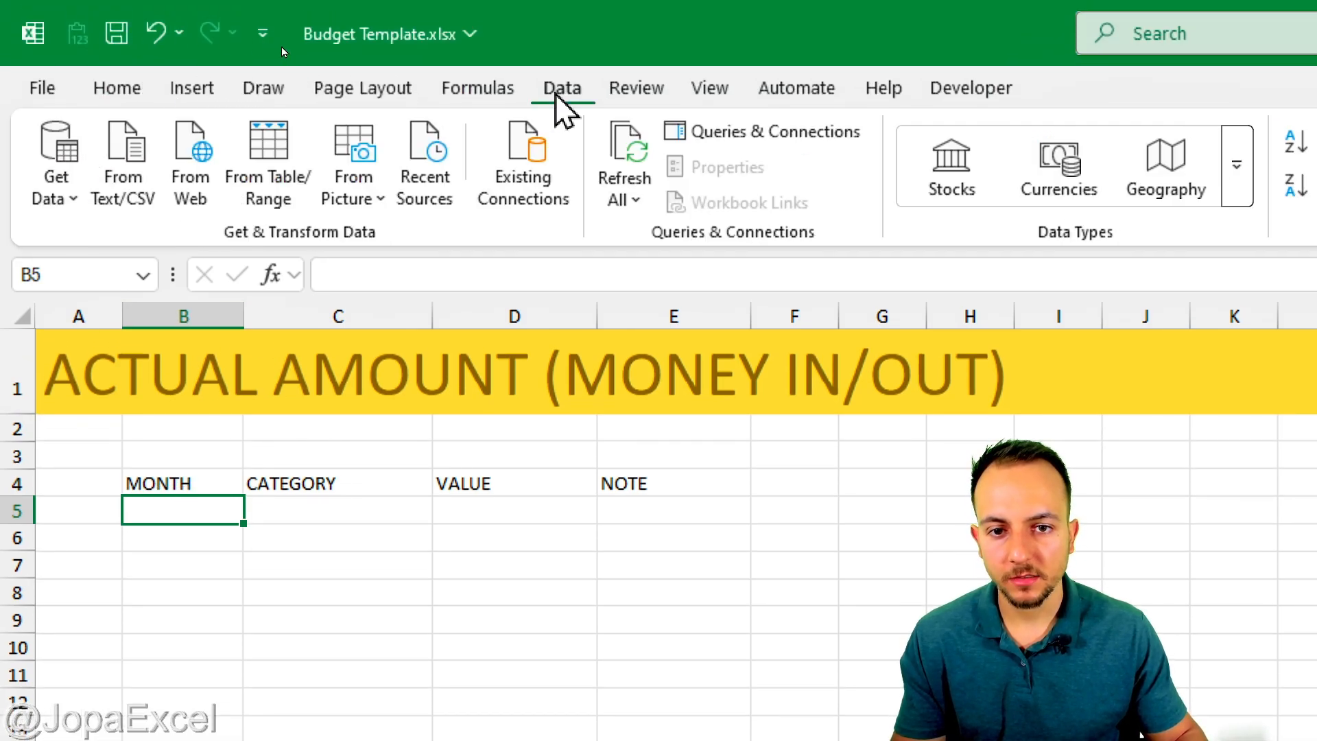
click(576, 148)
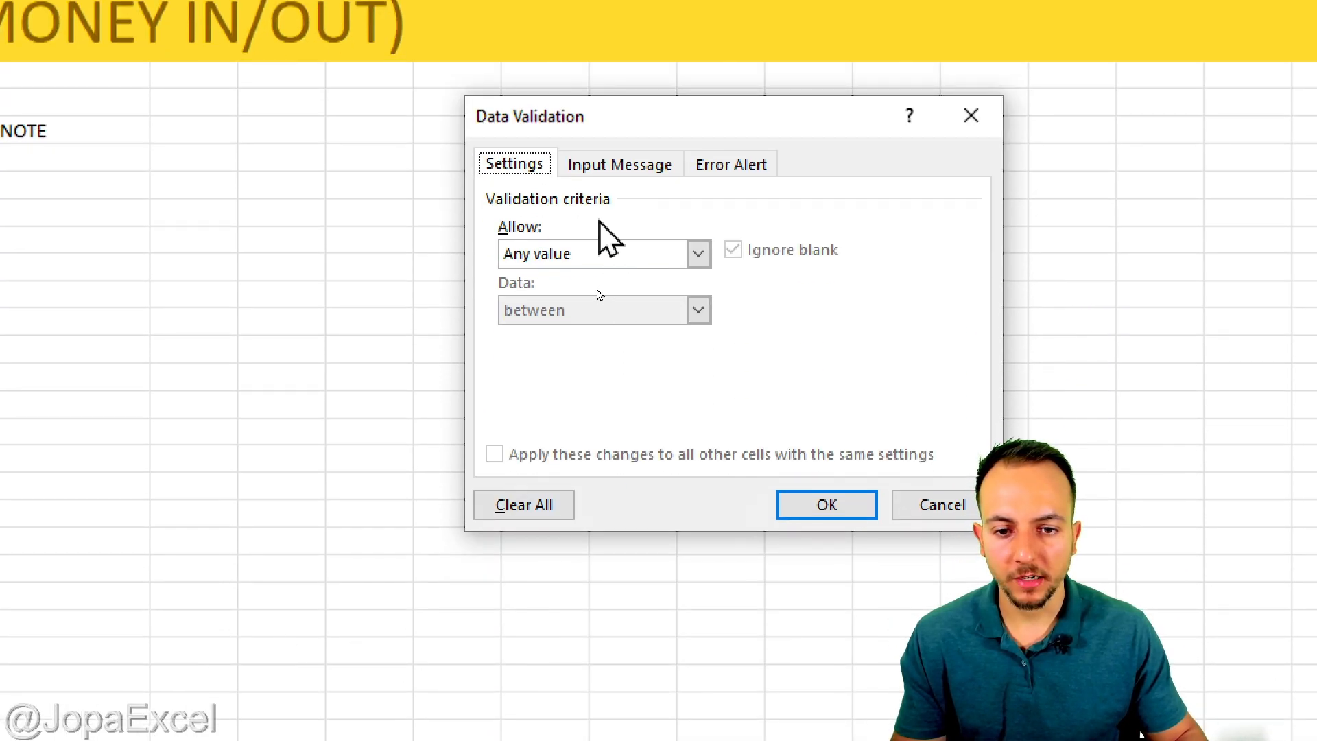
click(597, 254)
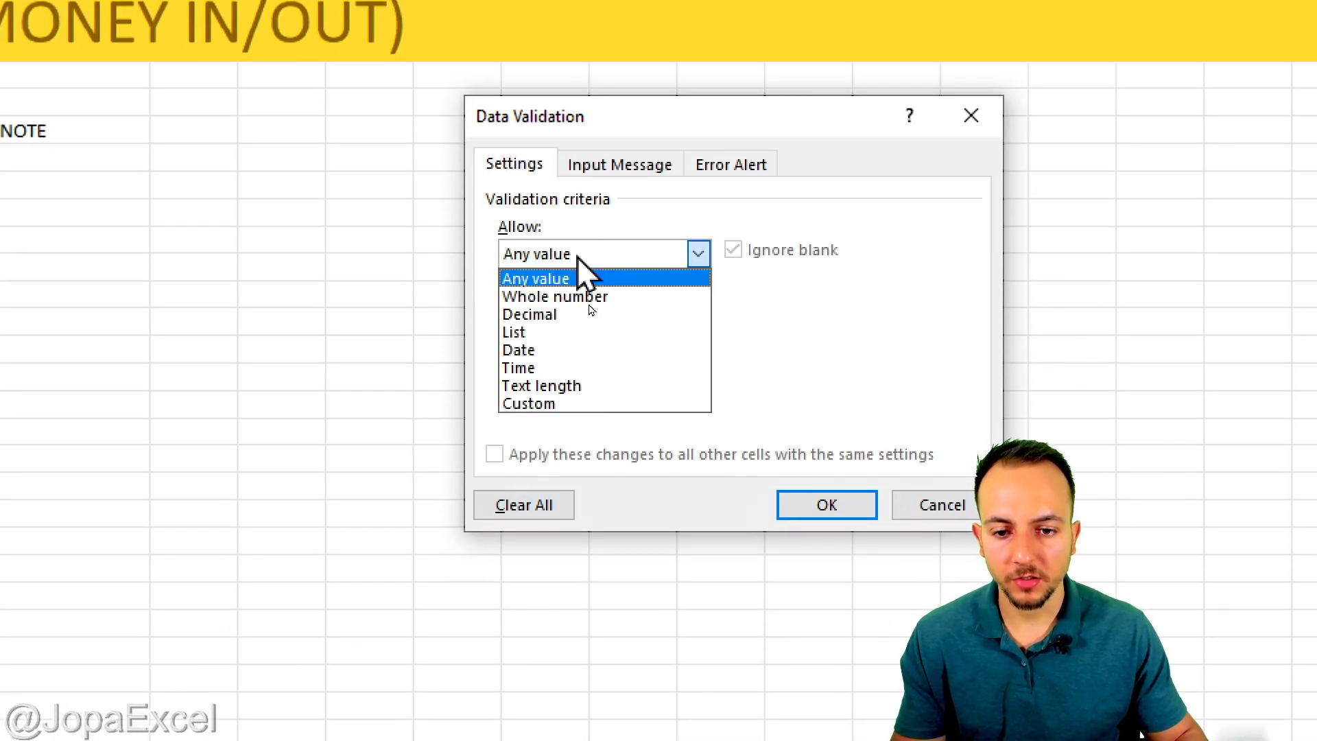
click(566, 332)
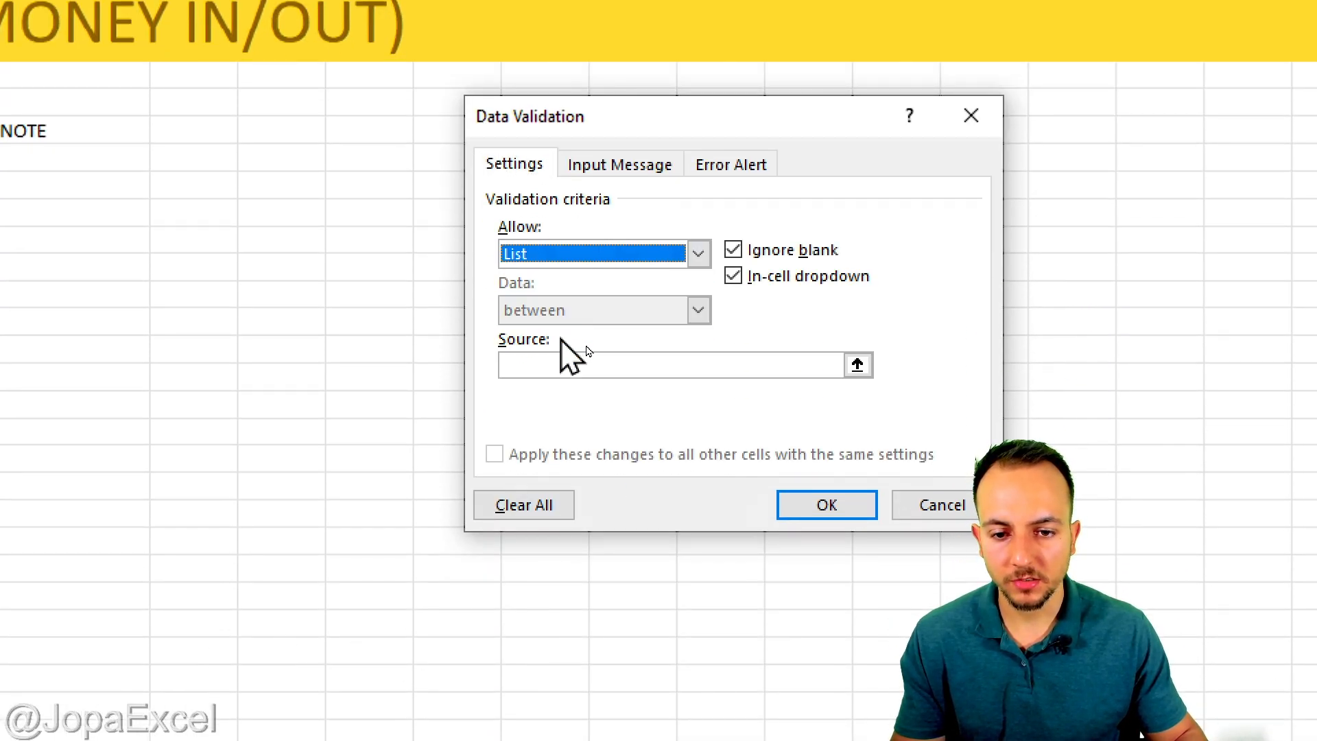
Use =MONTHS!$D$3:$D$14 as the source of the month list and choose JAN in B5
click(858, 365)
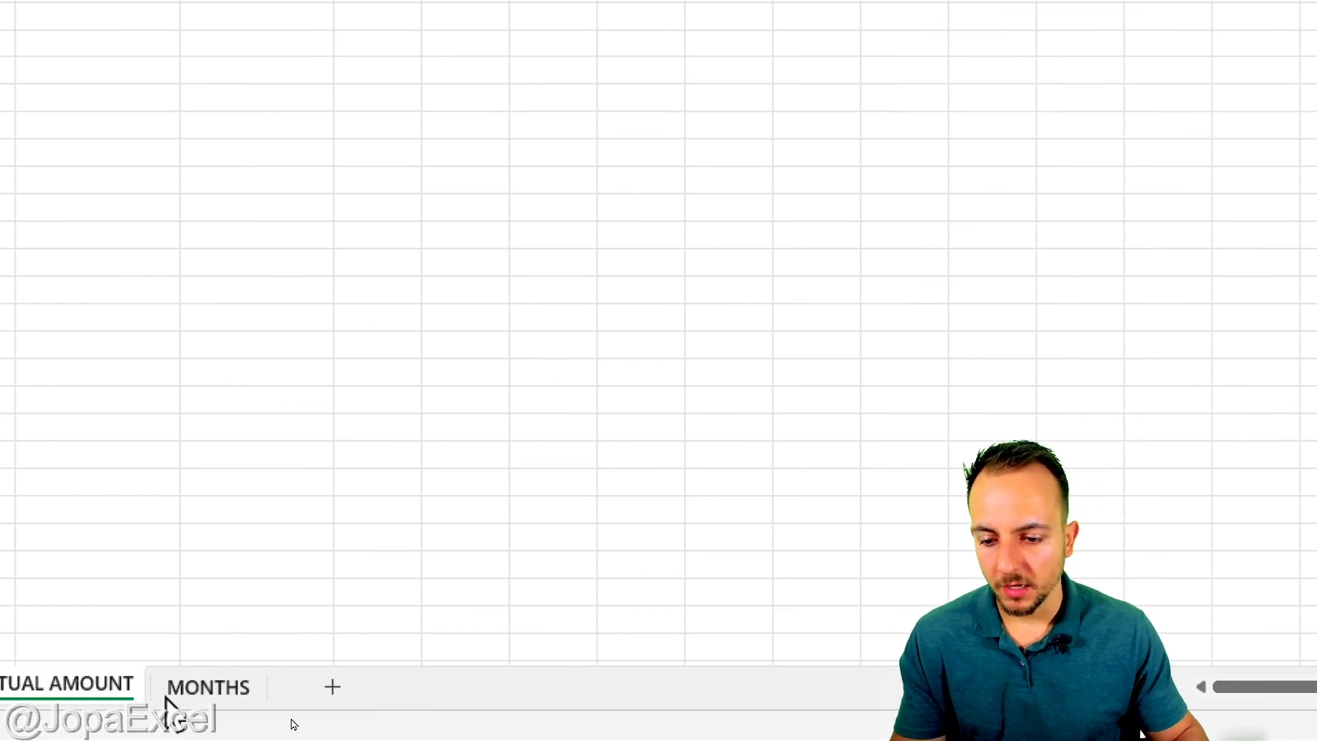
click(205, 684)
drag(323, 229, 324, 540)
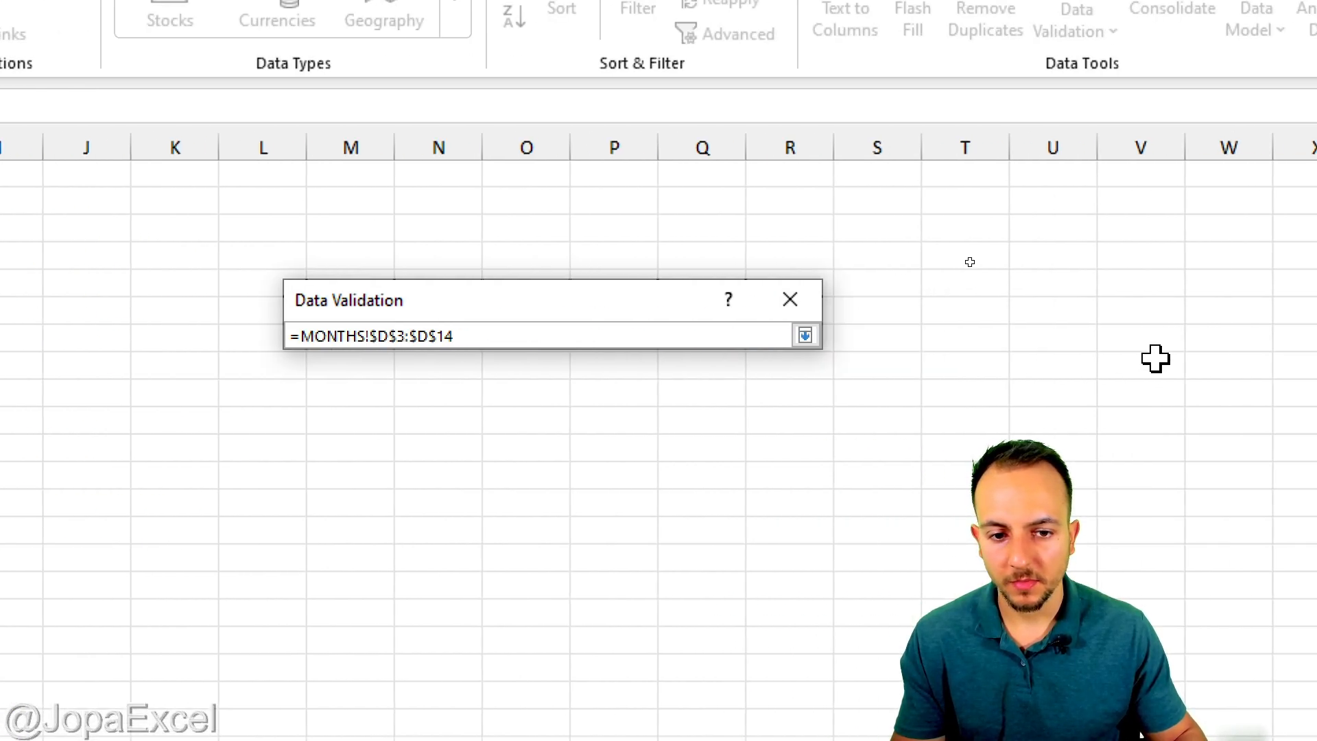
click(800, 336)
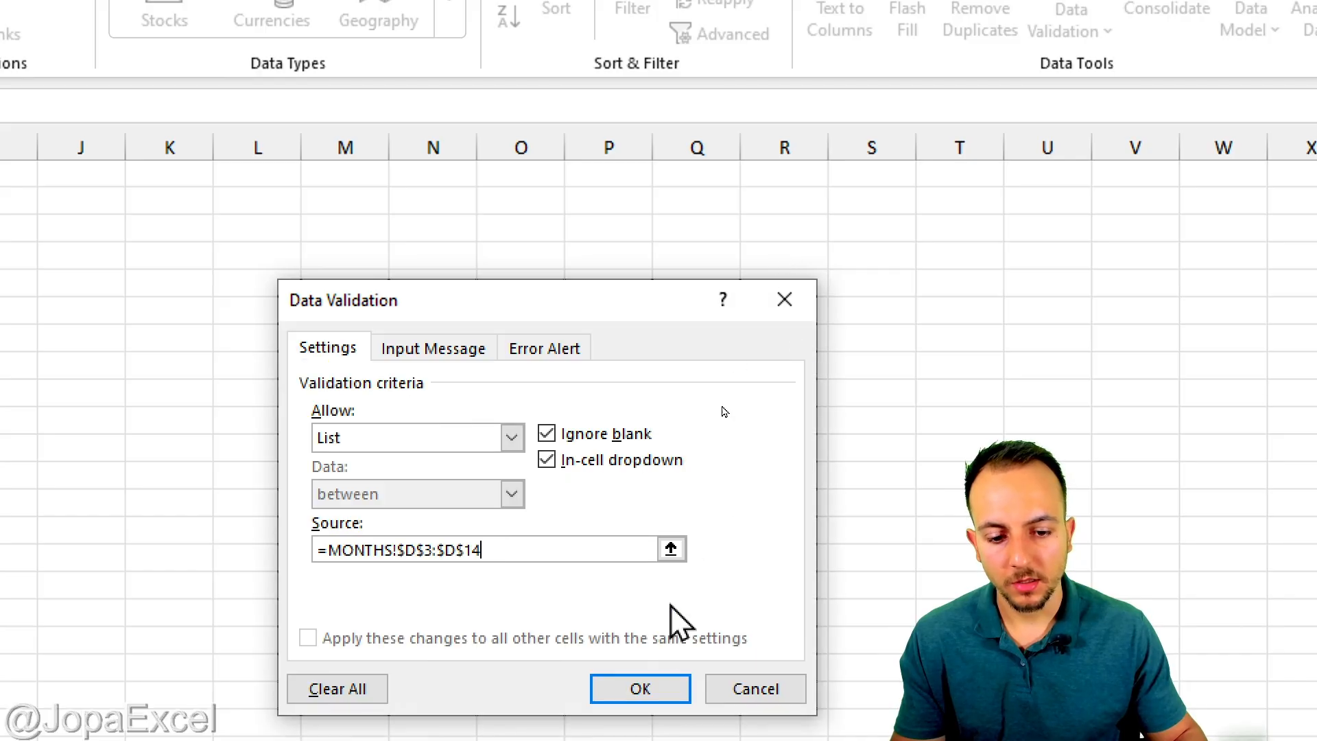
click(638, 688)
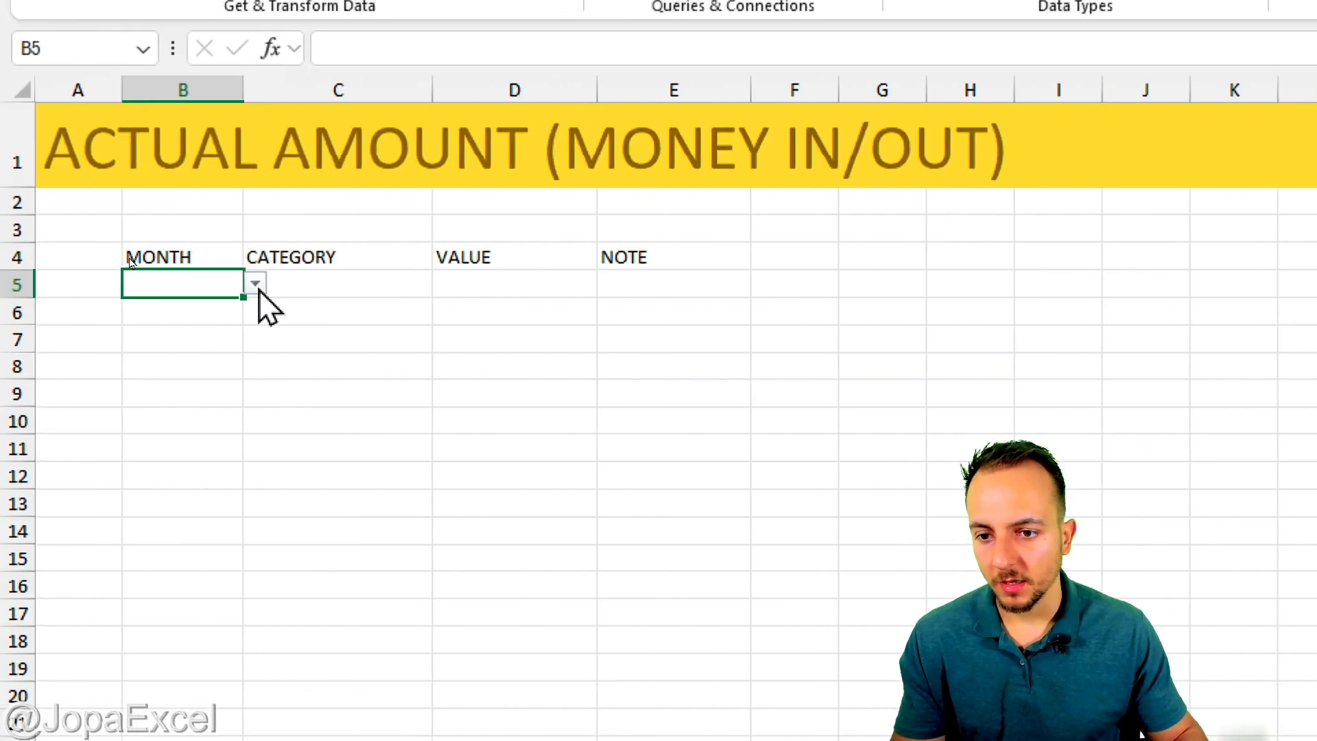
click(256, 283)
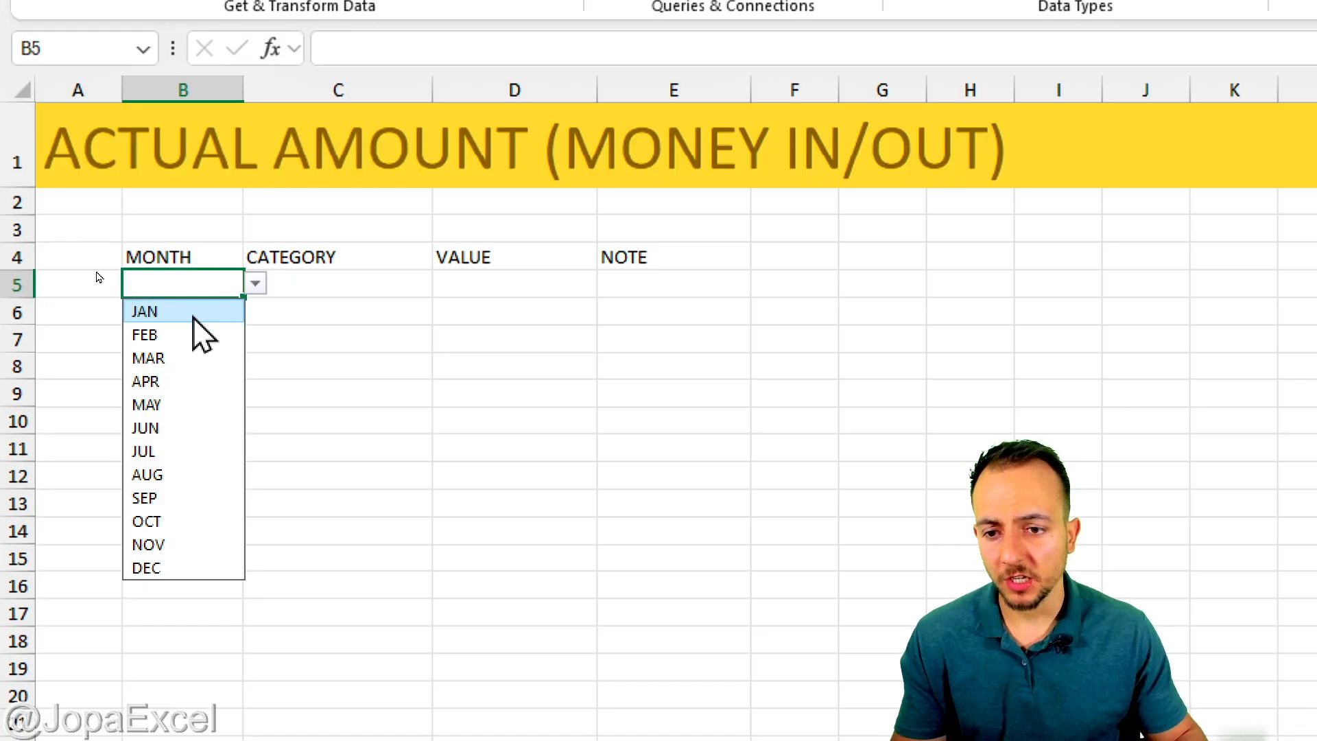
click(193, 317)
Add list data validation to C5, under CATEGORY, with the source ='BUDGETED AMOUNT'!$B$5:$B$16
click(353, 291)
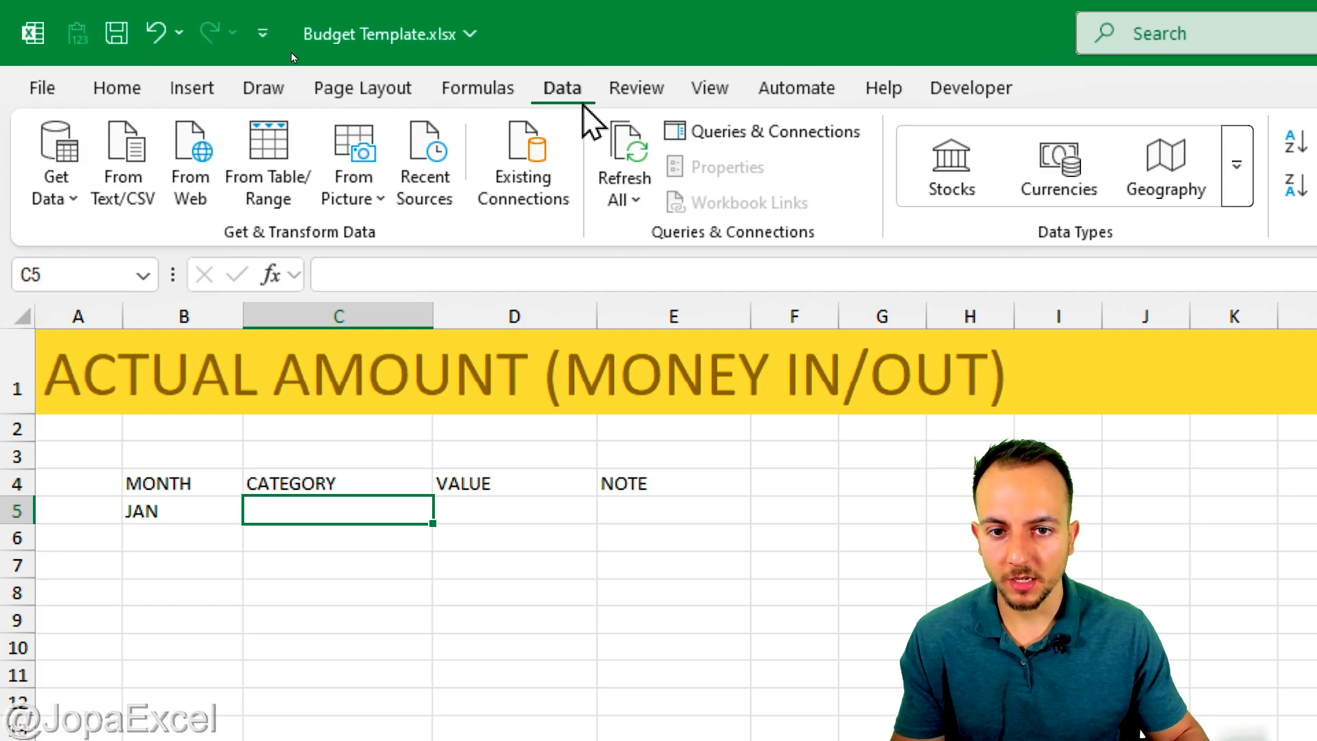
click(867, 151)
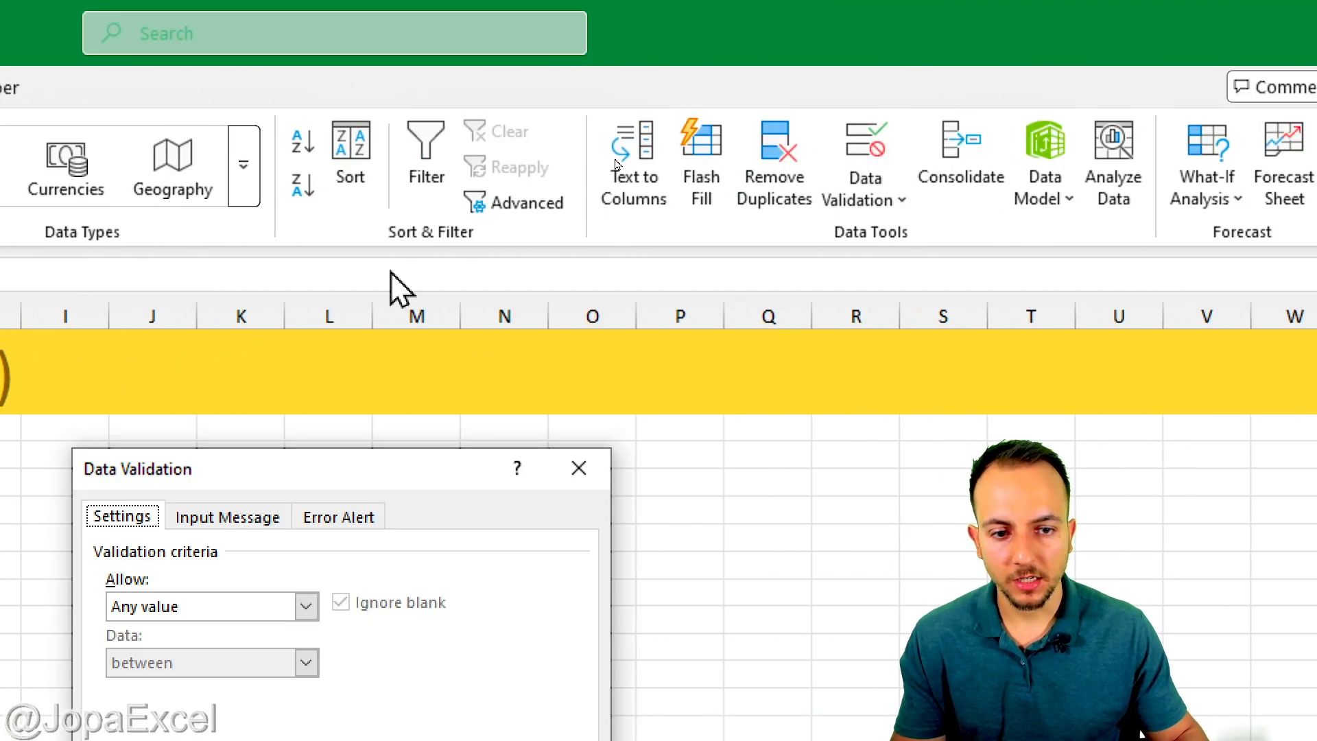
click(199, 607)
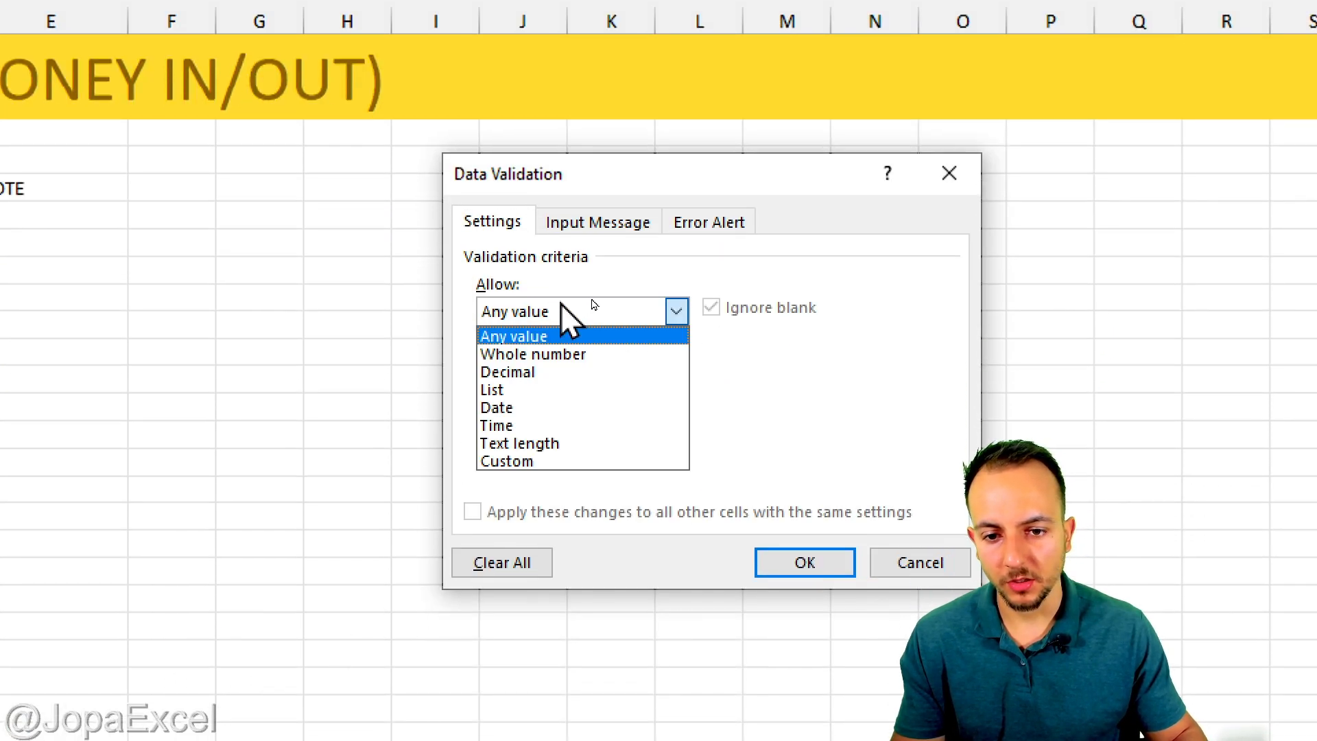
click(544, 388)
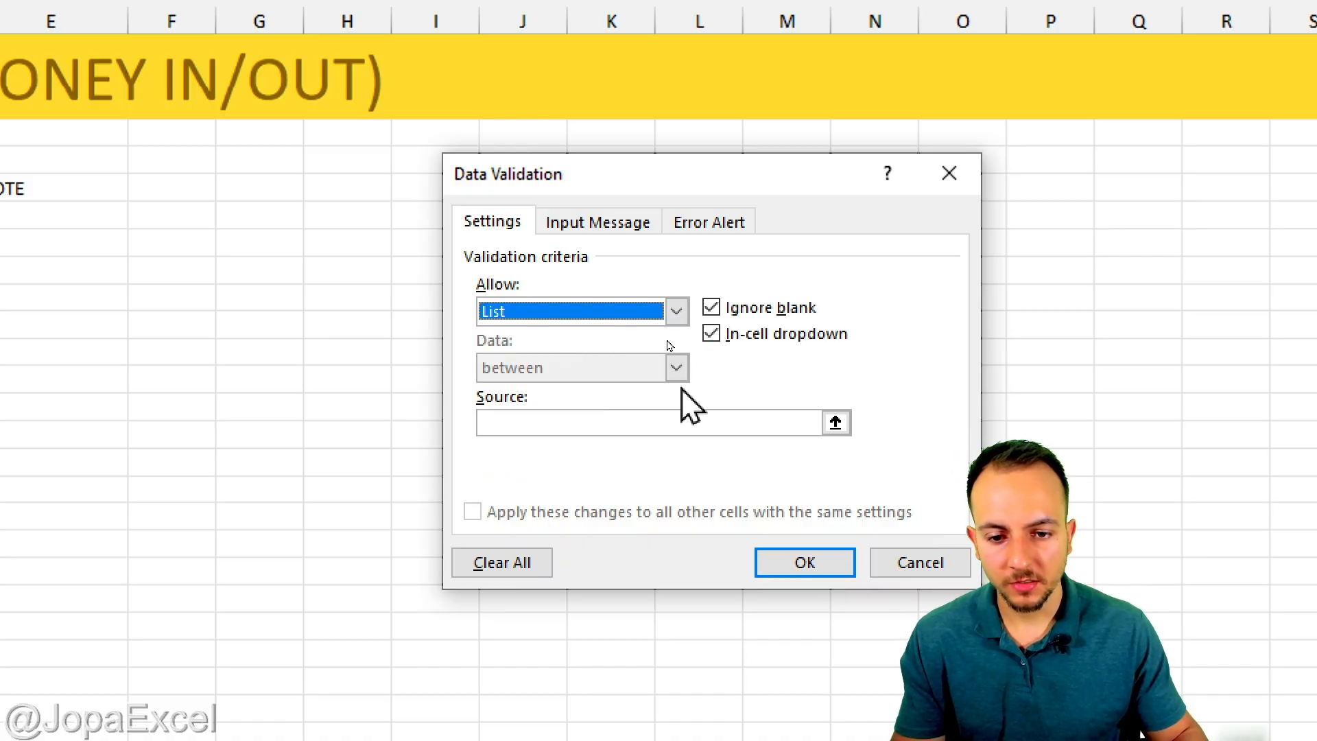
click(835, 422)
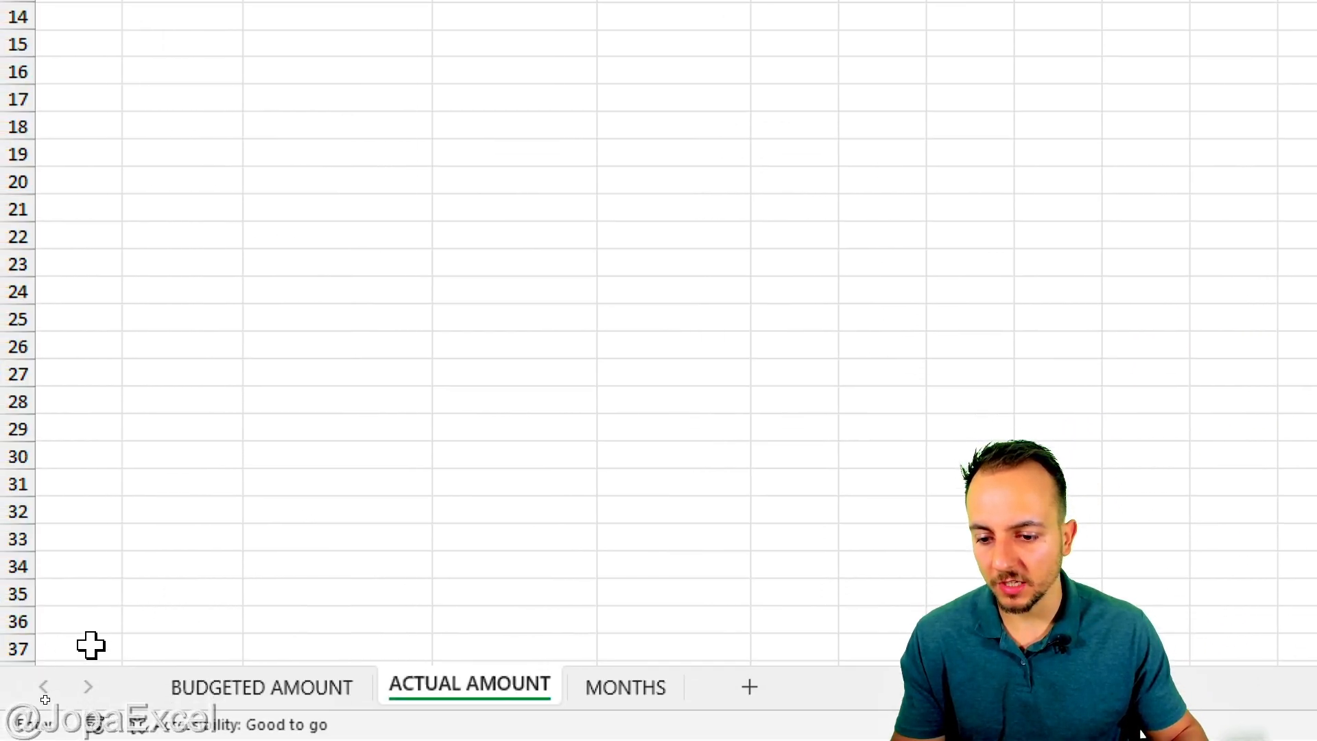
click(282, 693)
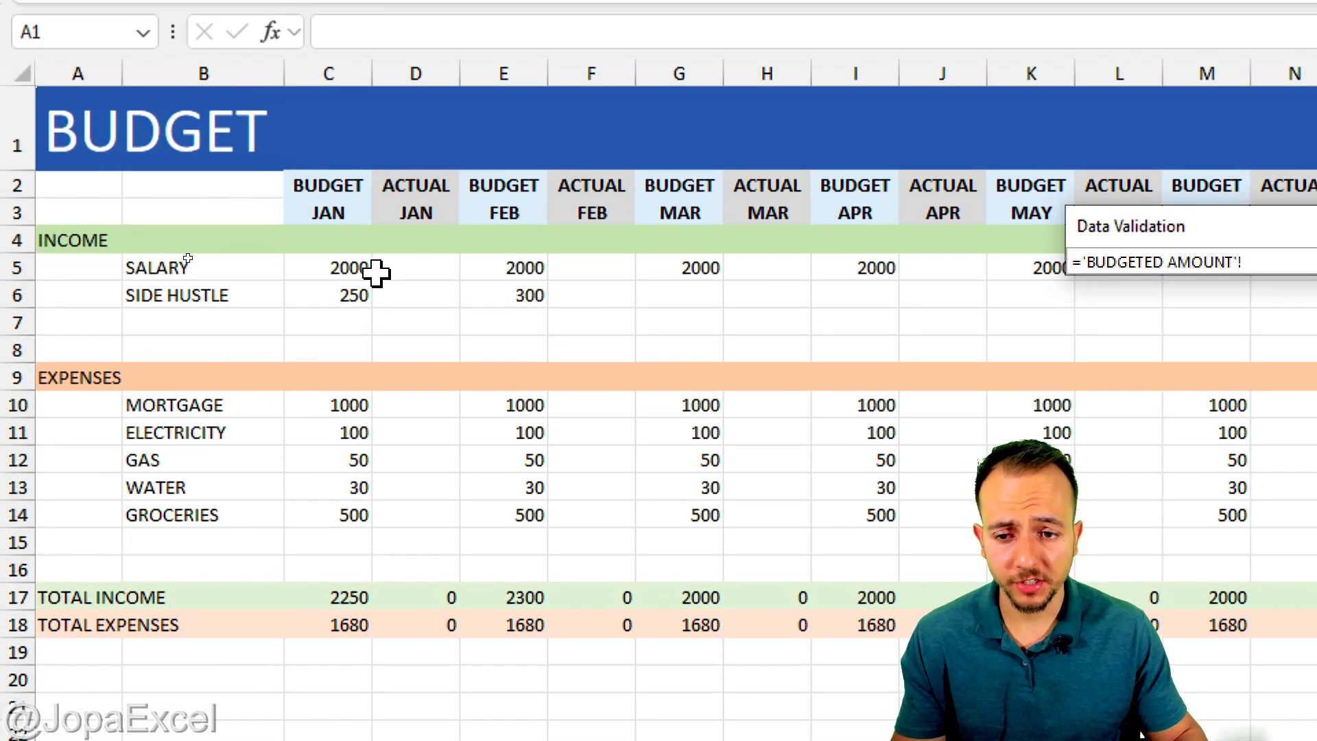
drag(198, 266, 187, 570)
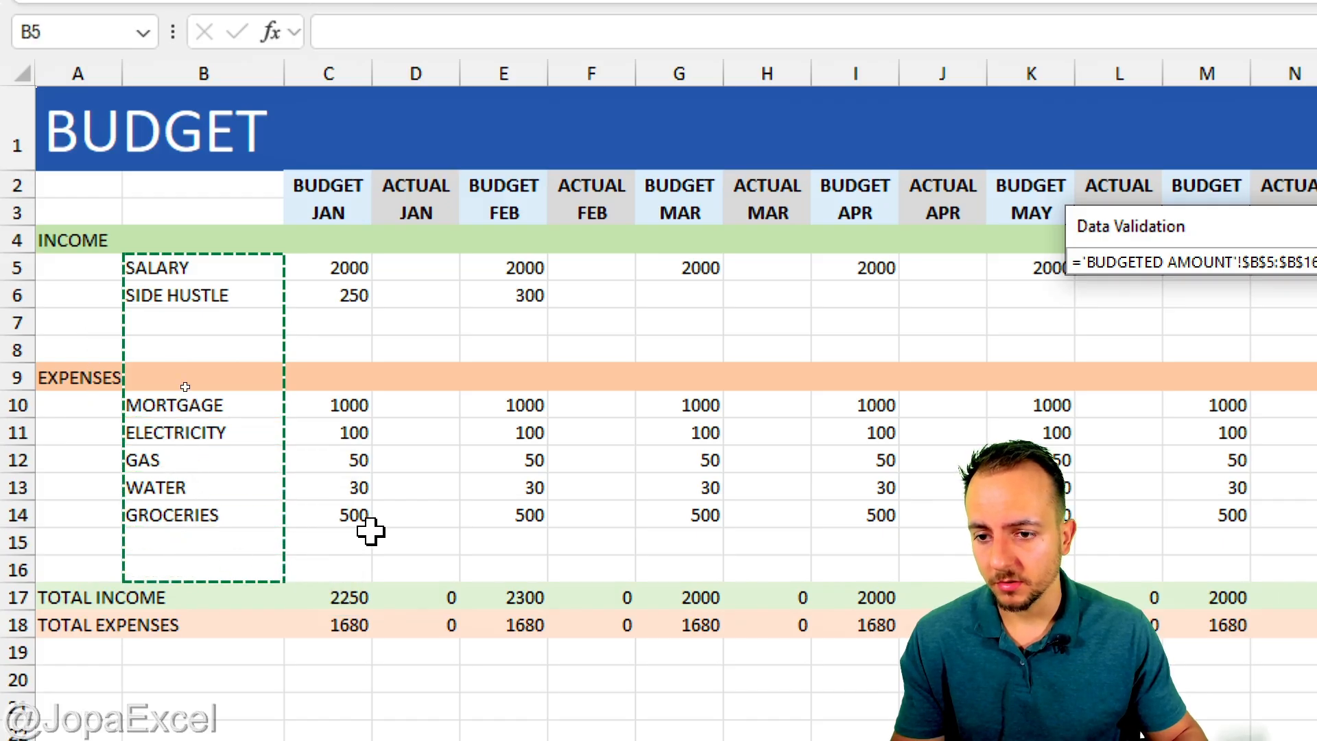
click(770, 260)
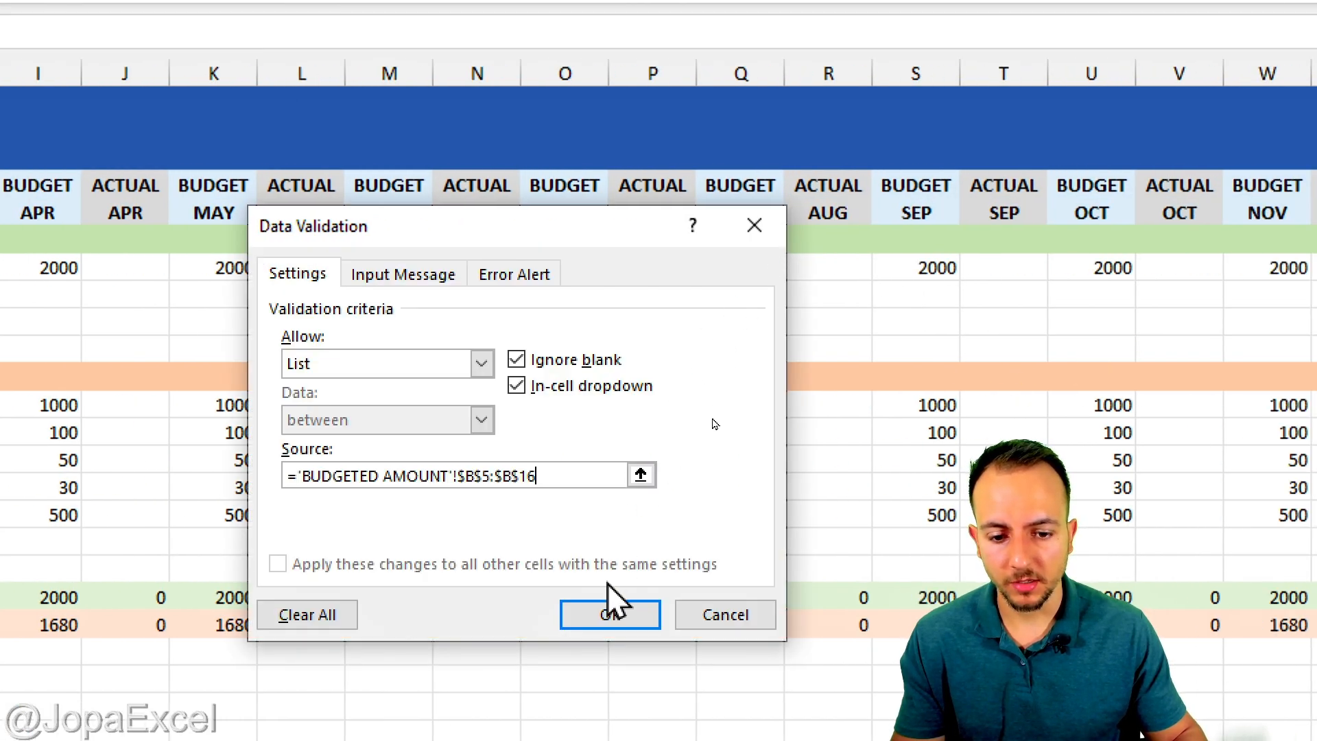
click(612, 607)
Choose SALARY as the category in C5 and enter the value 1900 in D5
click(444, 267)
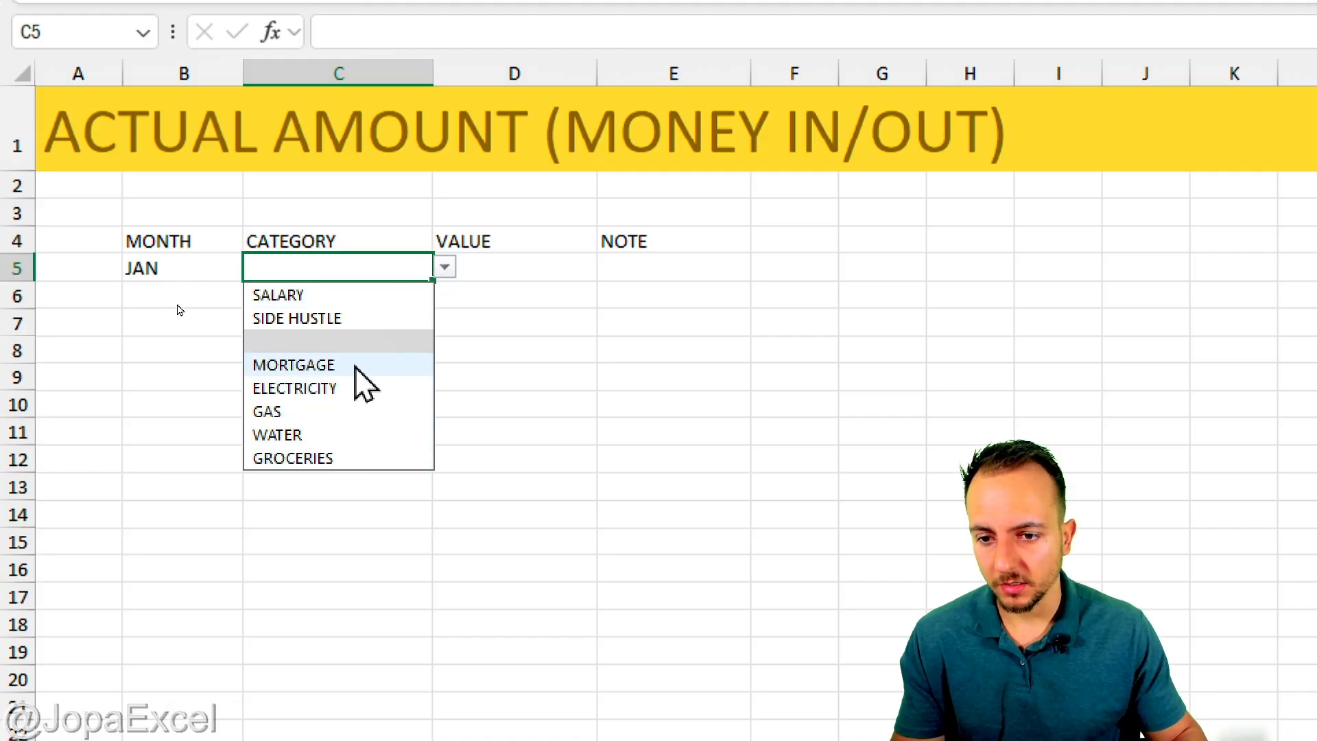
click(332, 295)
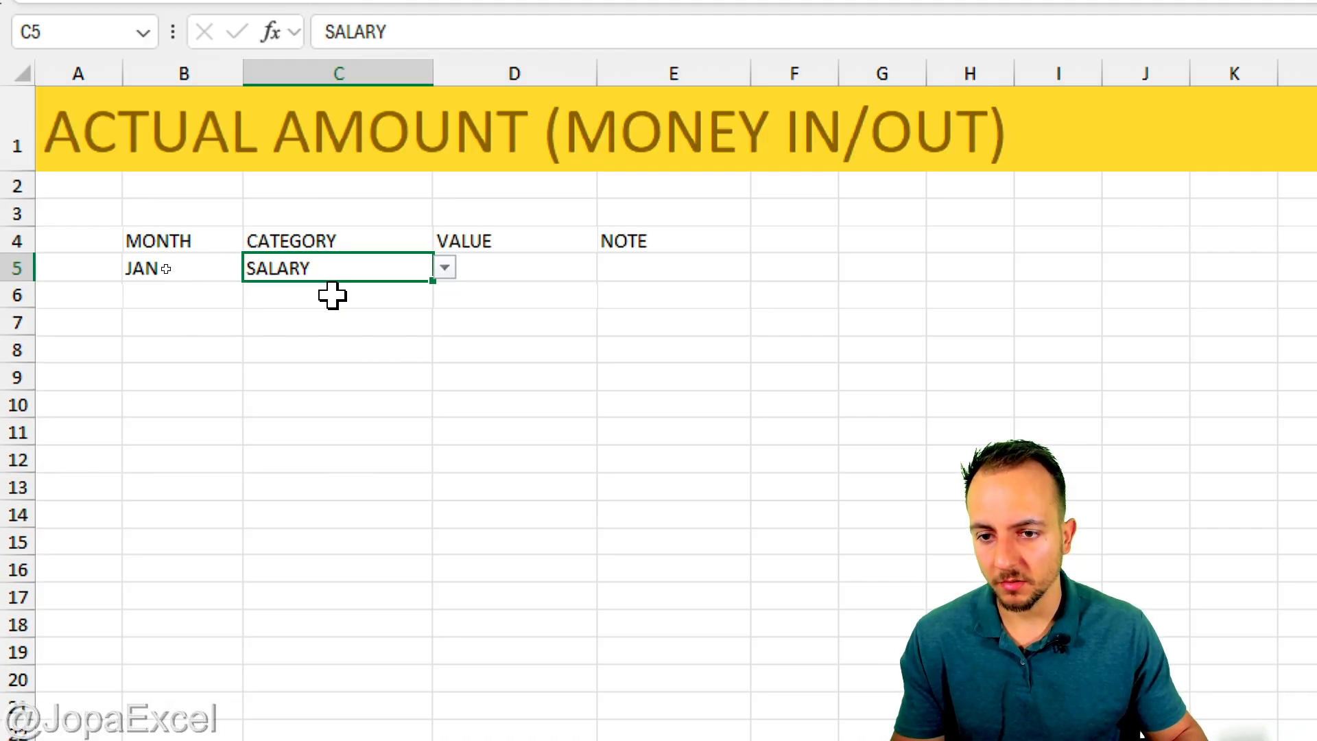
click(516, 271)
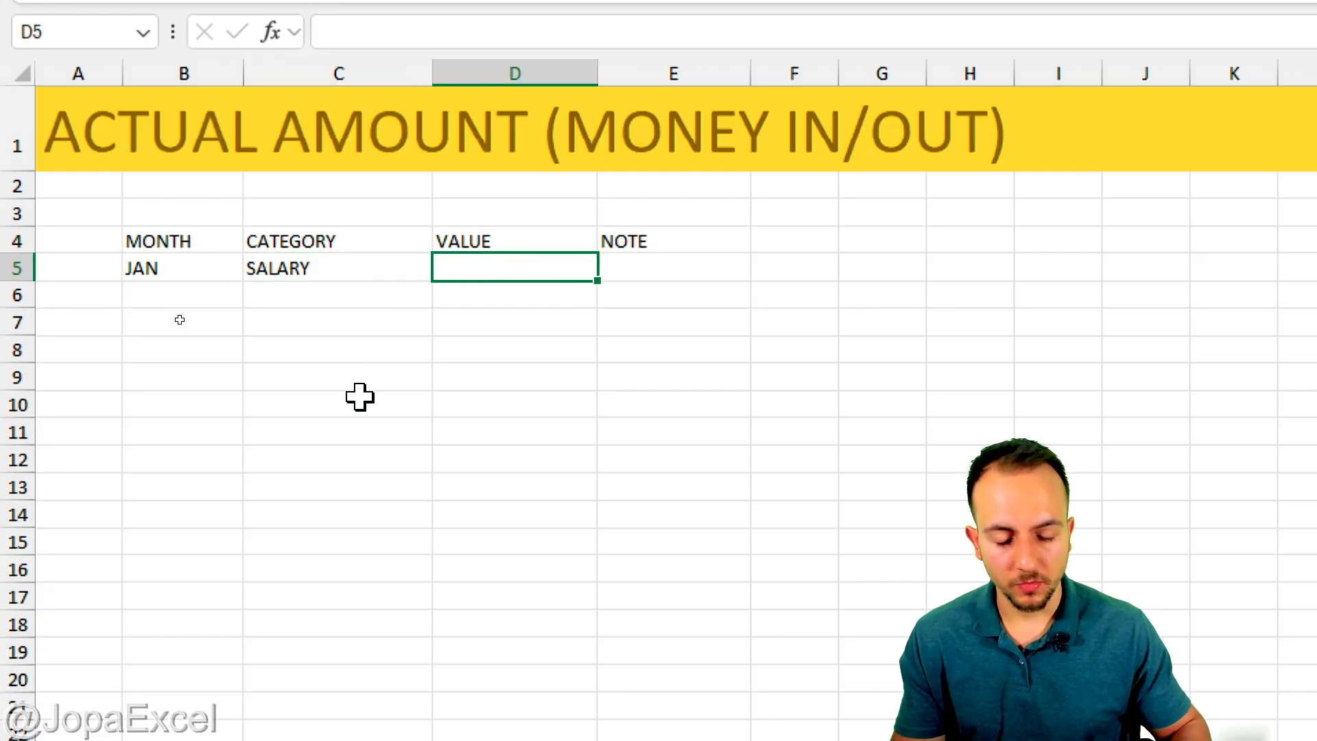
text(1900)
key(Return)
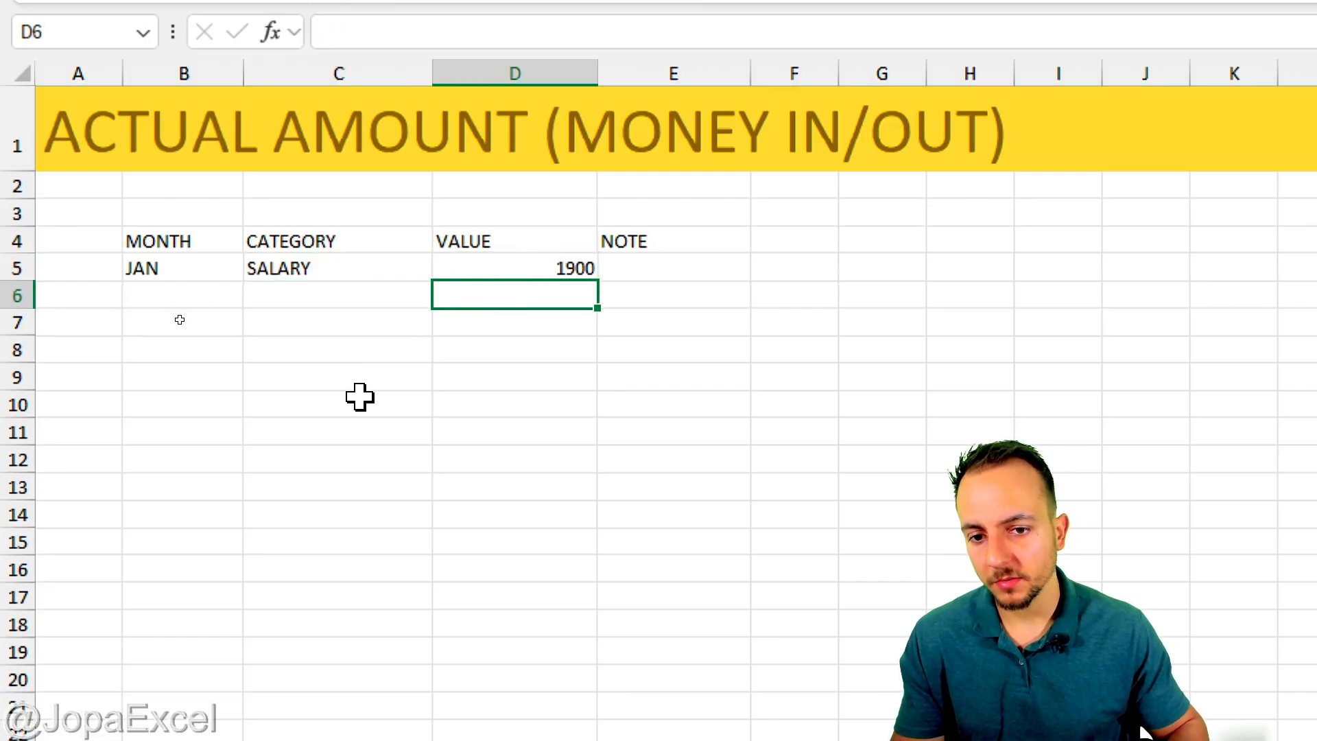
click(714, 263)
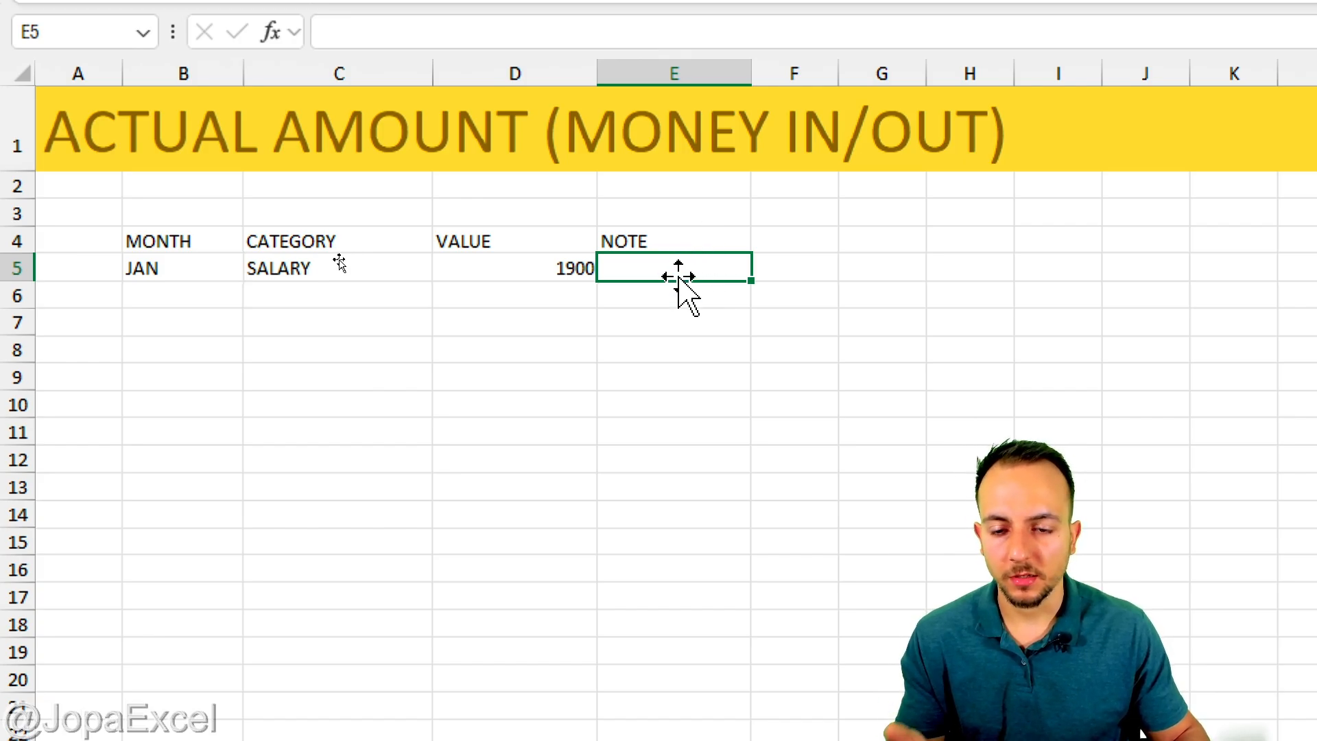
Convert the range B4:E5 into a table that has headers
drag(181, 241, 685, 259)
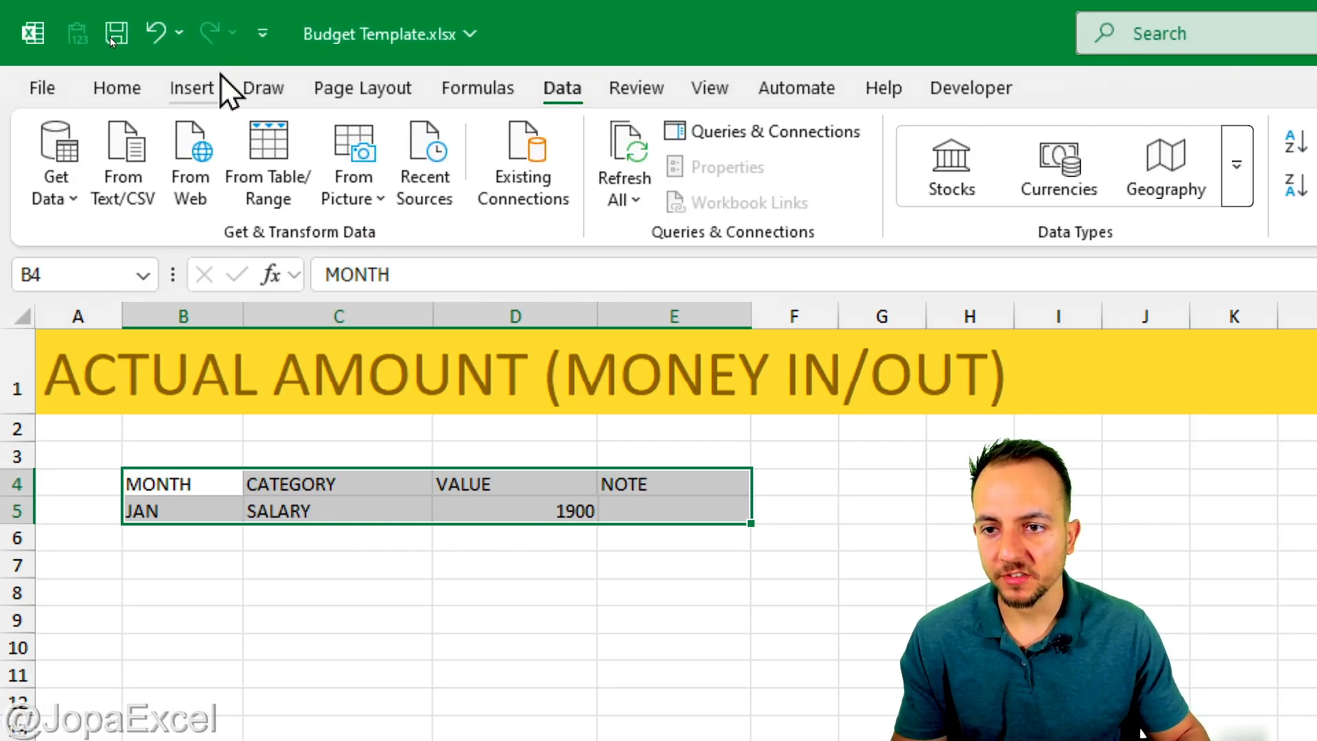
click(187, 89)
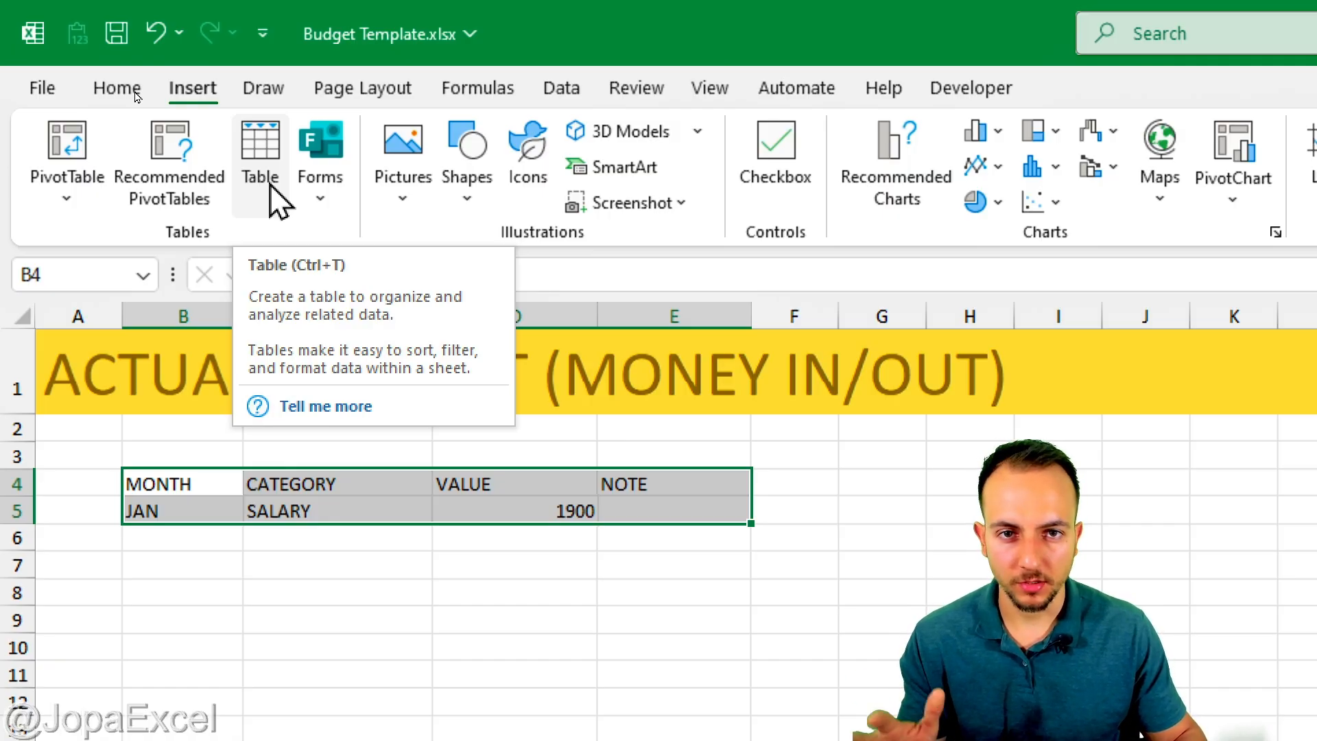
click(262, 164)
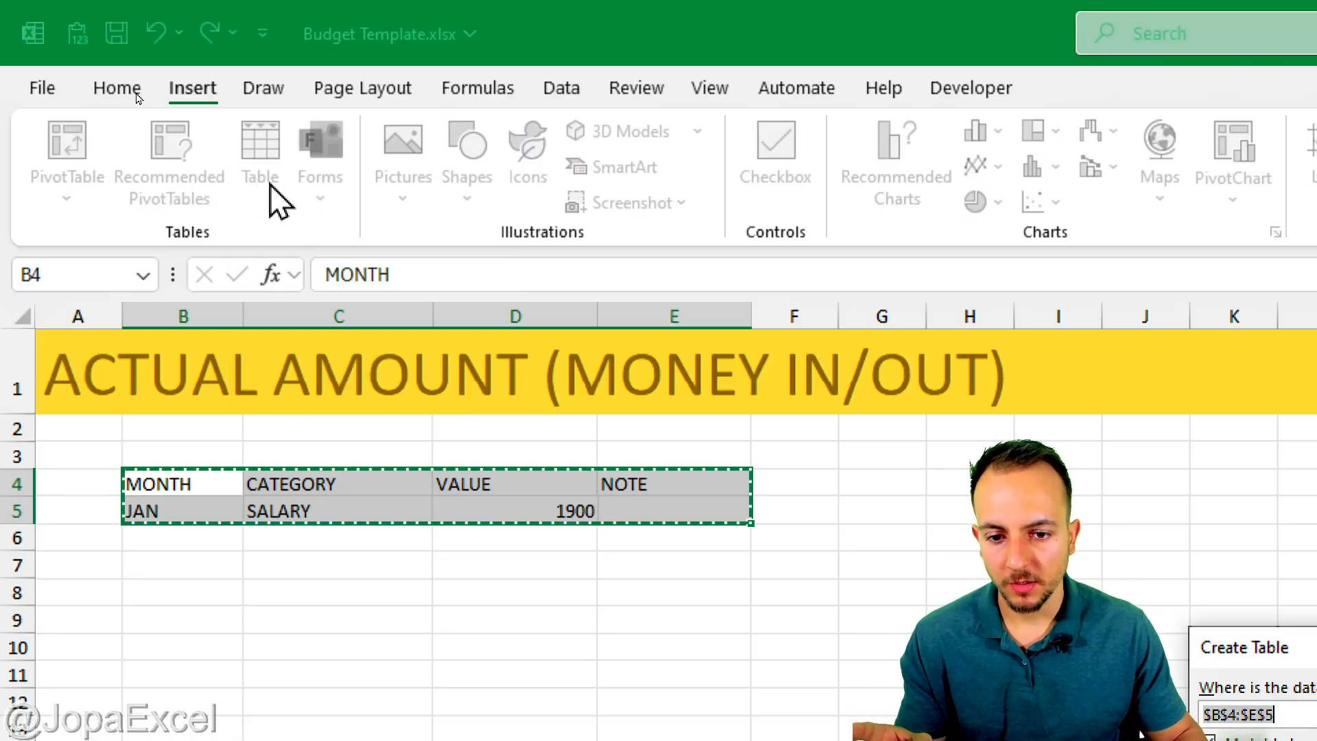
drag(1216, 615, 537, 225)
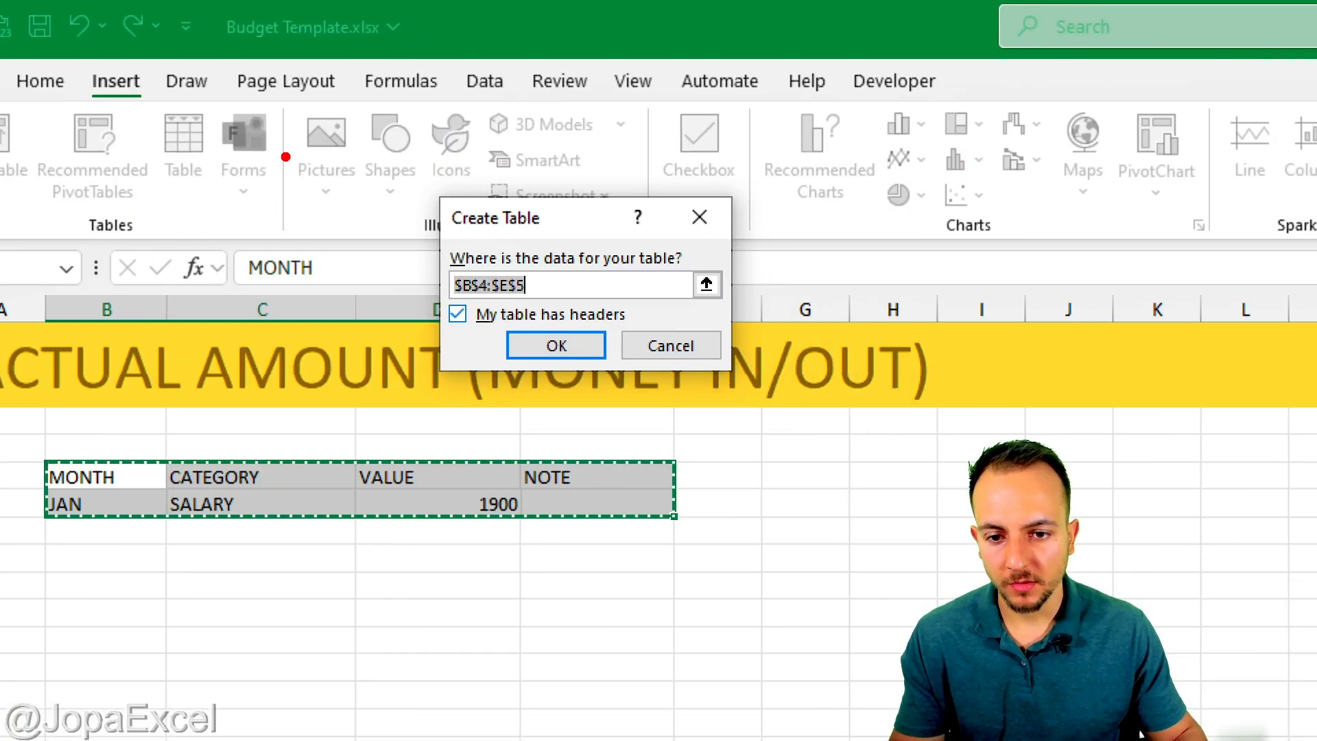
drag(464, 285, 467, 338)
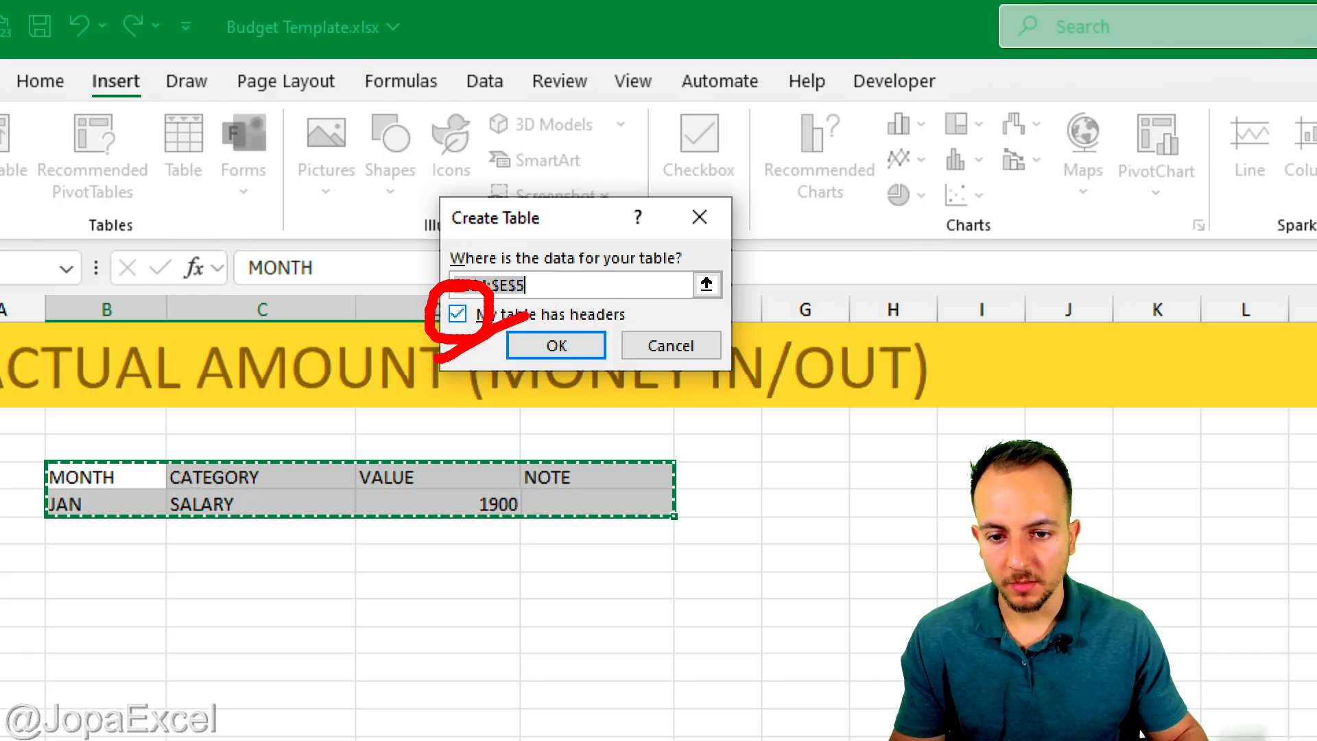
click(530, 340)
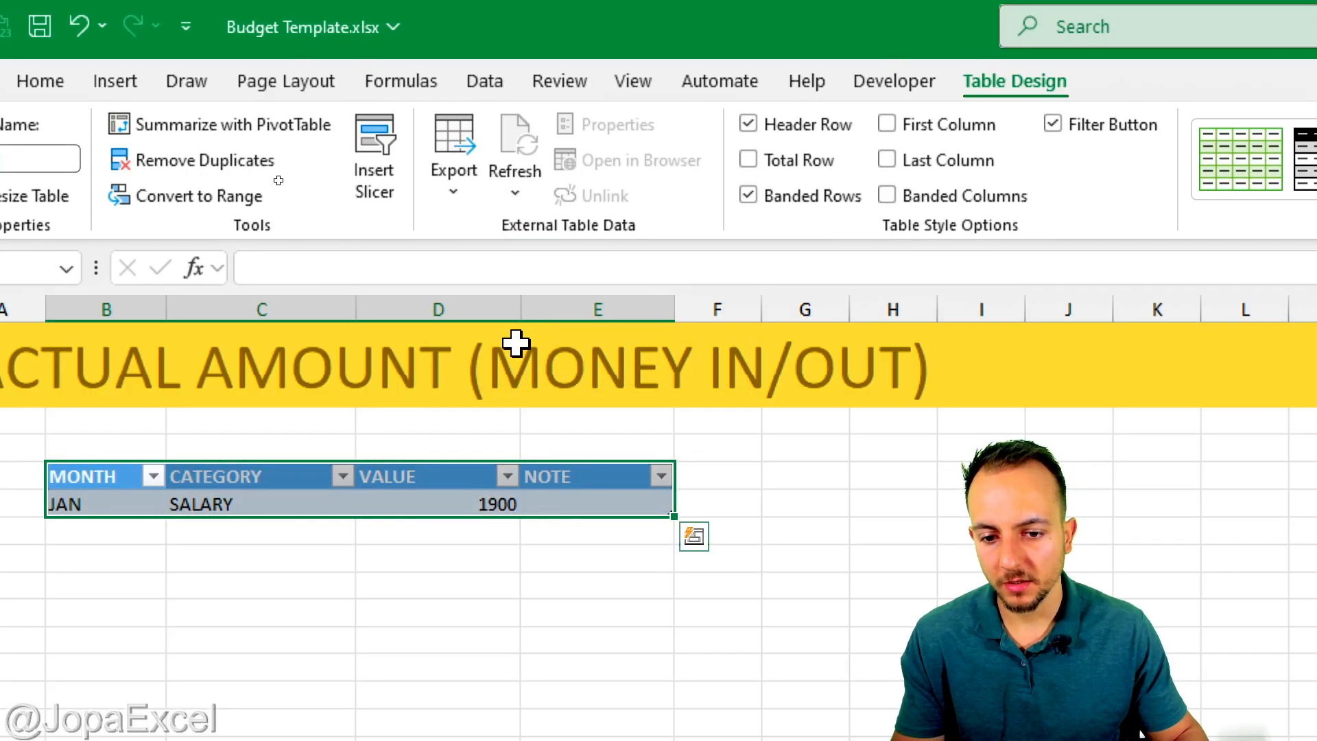
Examine the new table's first row, the empty rows beneath it and the category choices offered in C5
click(144, 664)
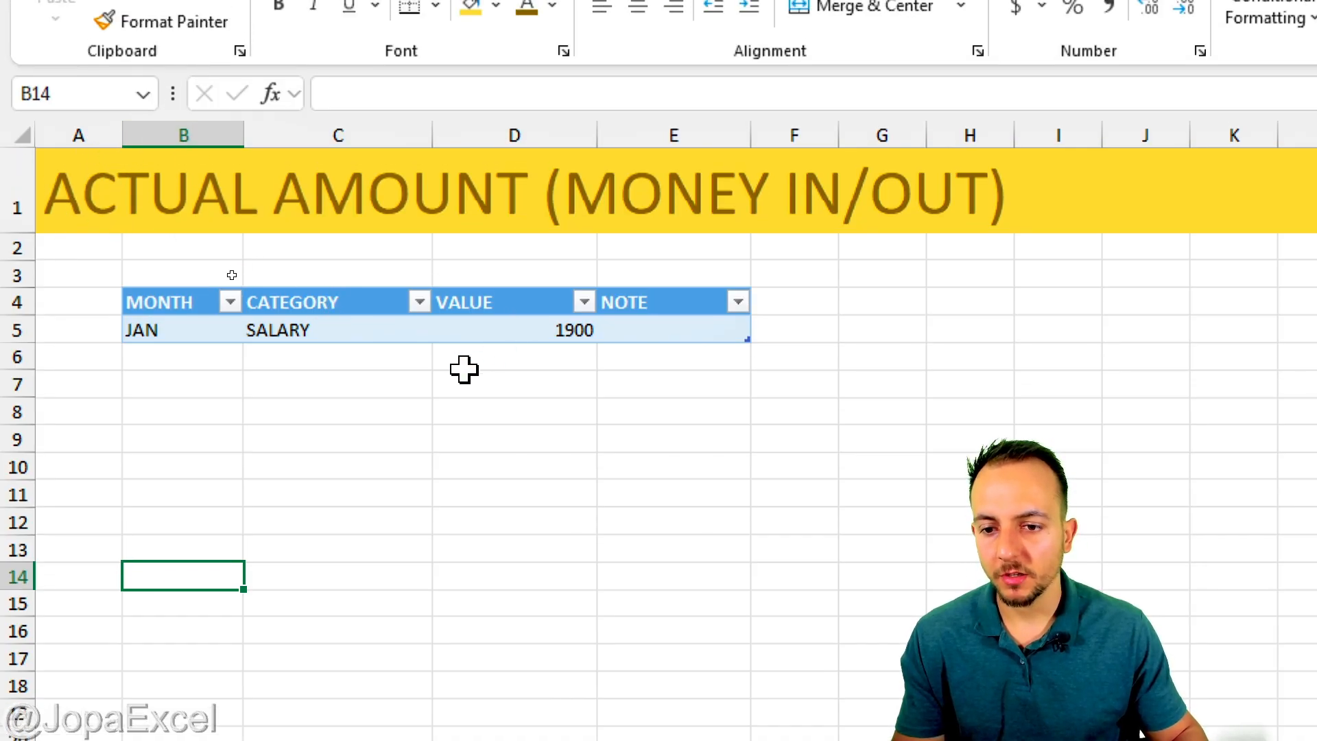
drag(220, 358, 691, 564)
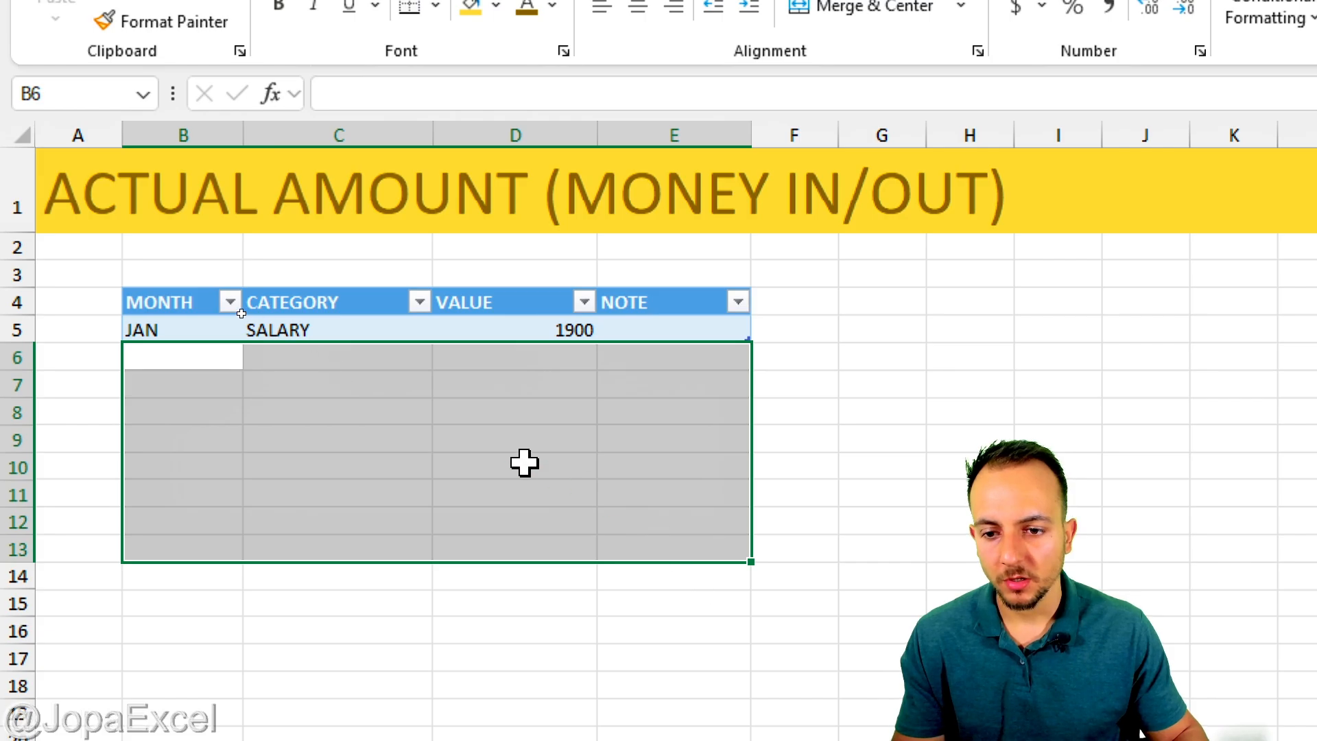
click(377, 417)
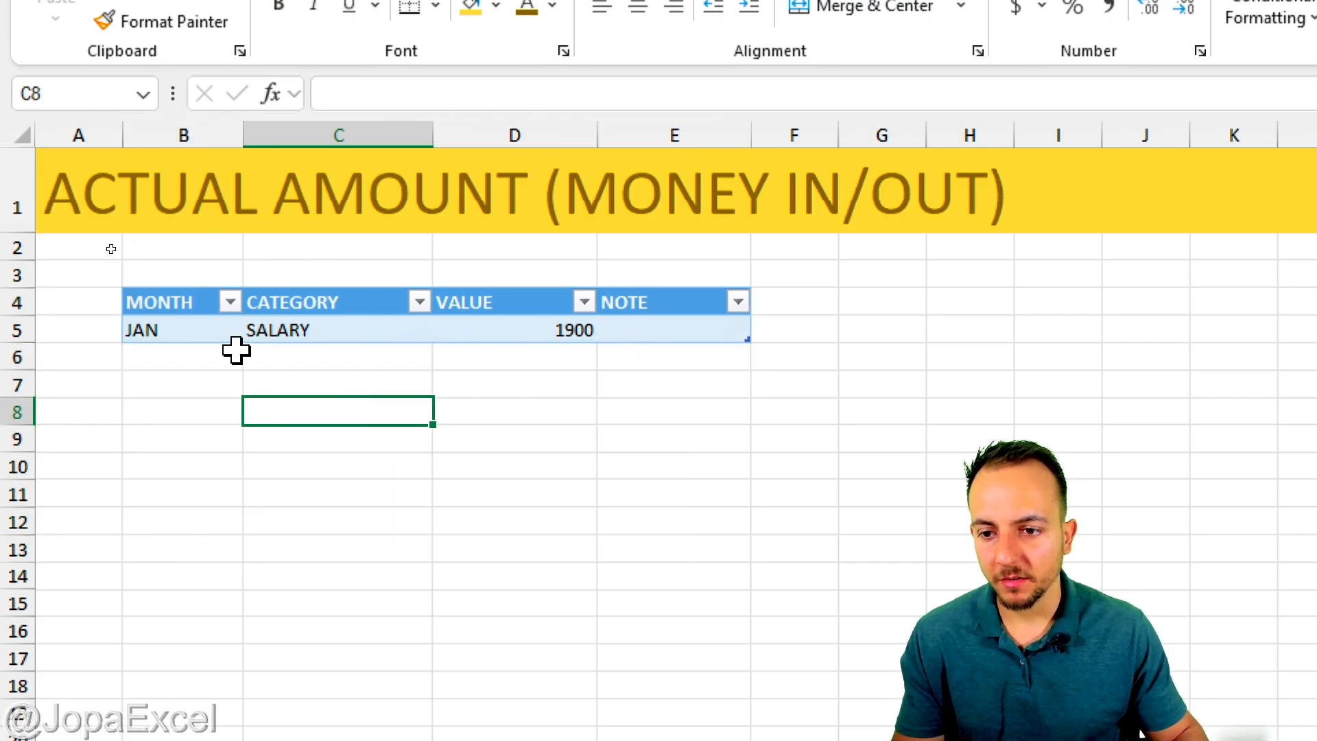
click(170, 331)
click(255, 330)
click(362, 326)
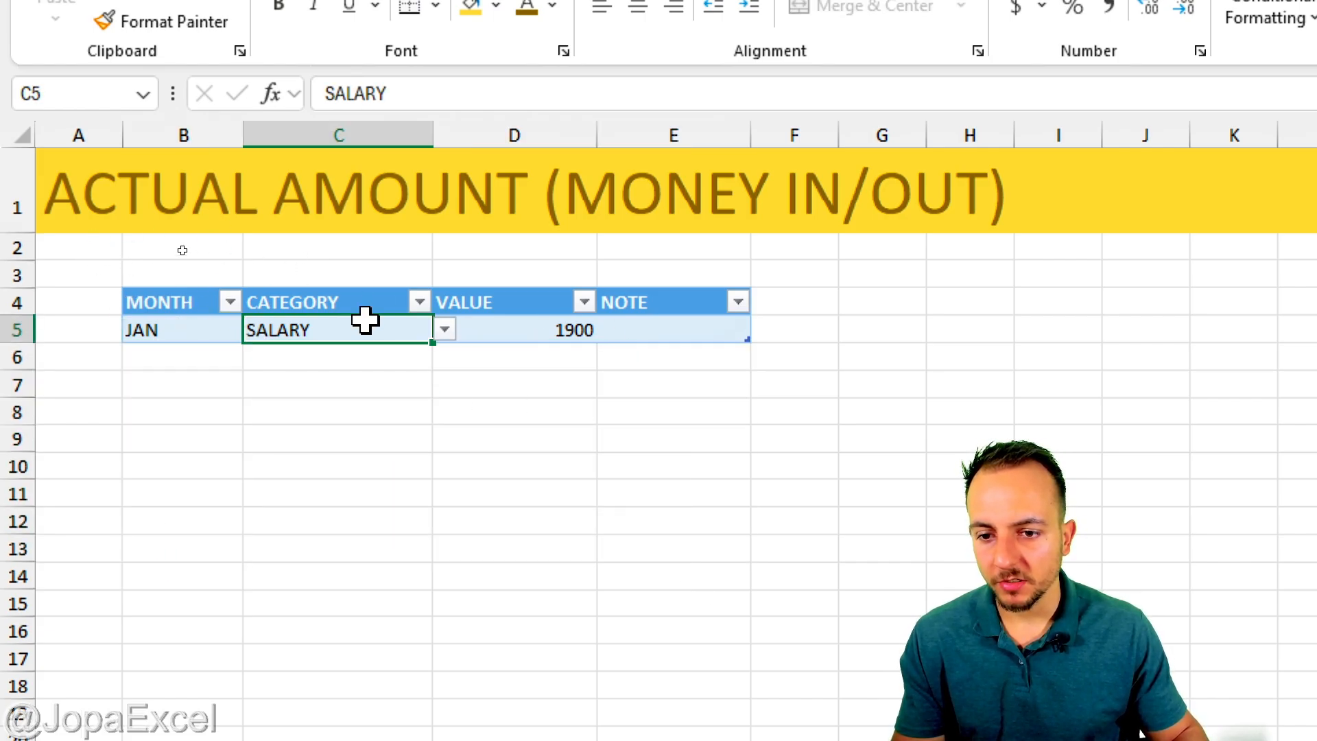
click(445, 330)
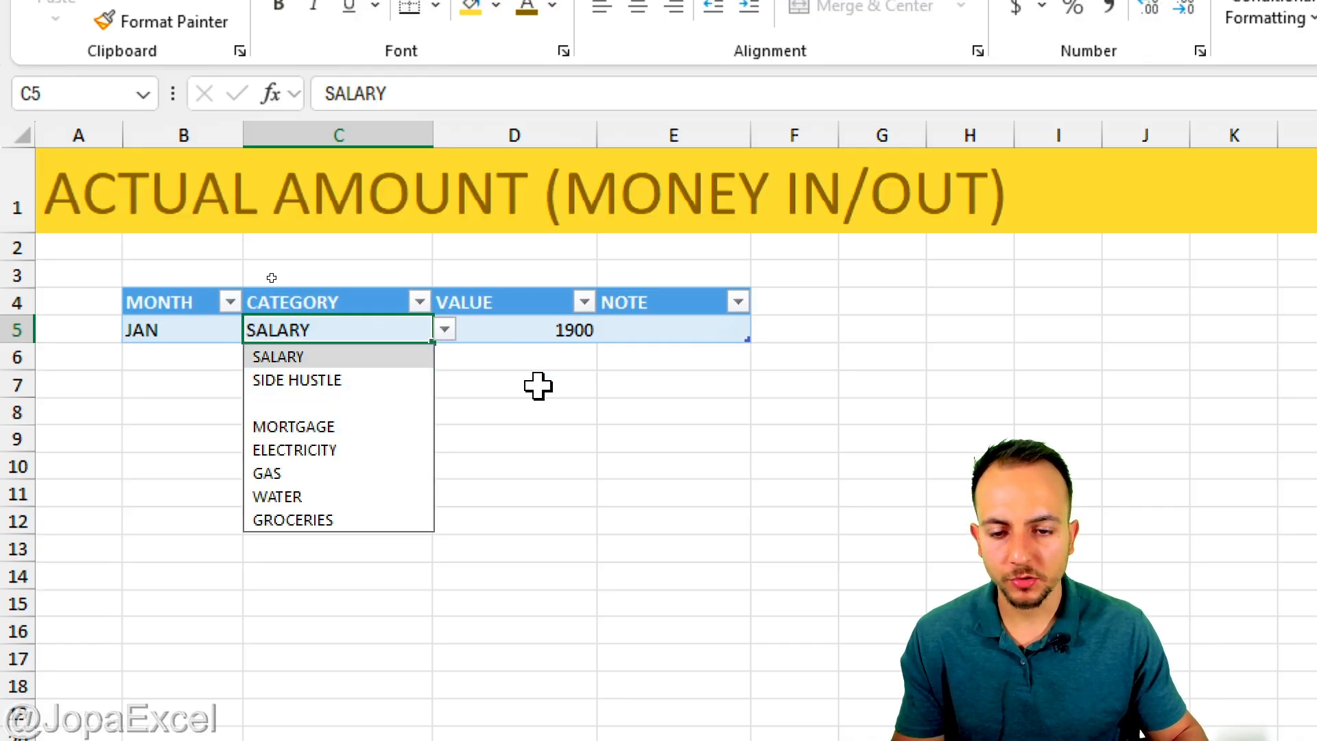
click(528, 362)
drag(511, 251, 500, 451)
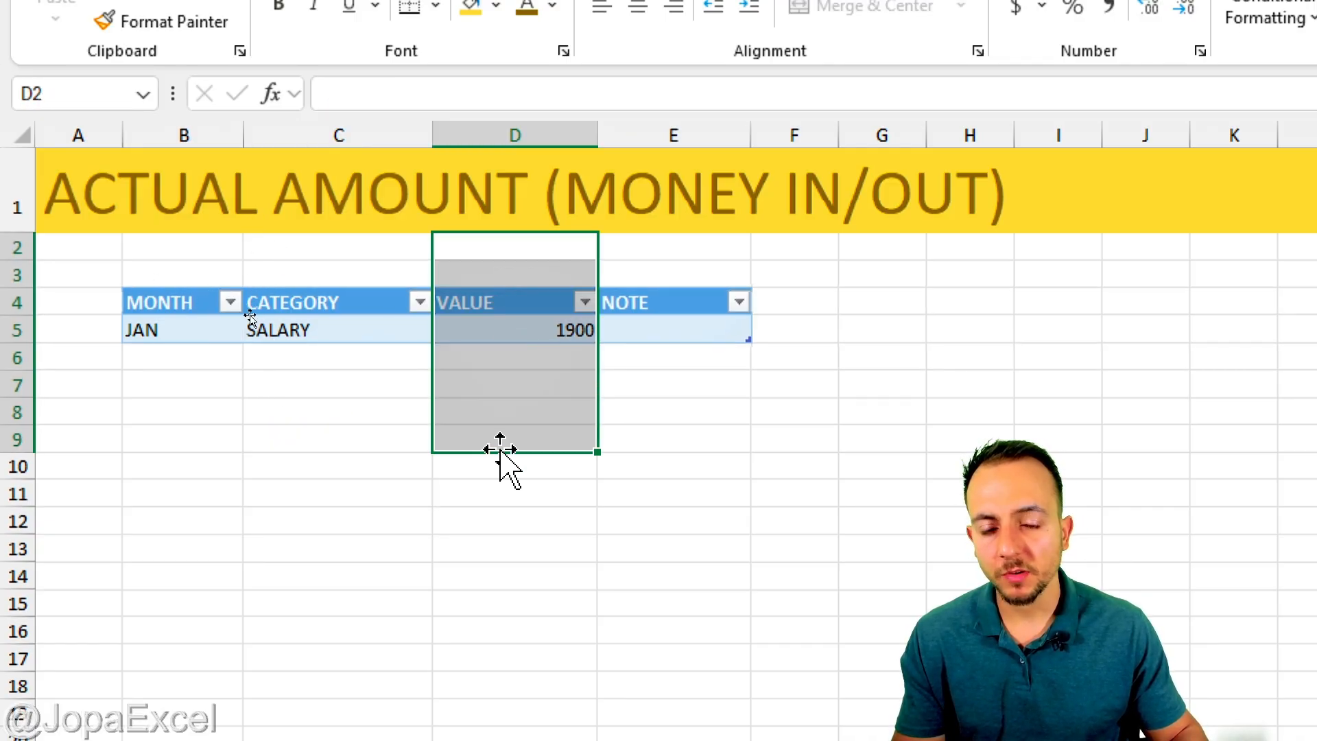
click(215, 362)
key(ctrl+2)
mouse_move(223, 332)
mouse_down()
mouse_move(130, 372)
mouse_move(203, 323)
mouse_up()
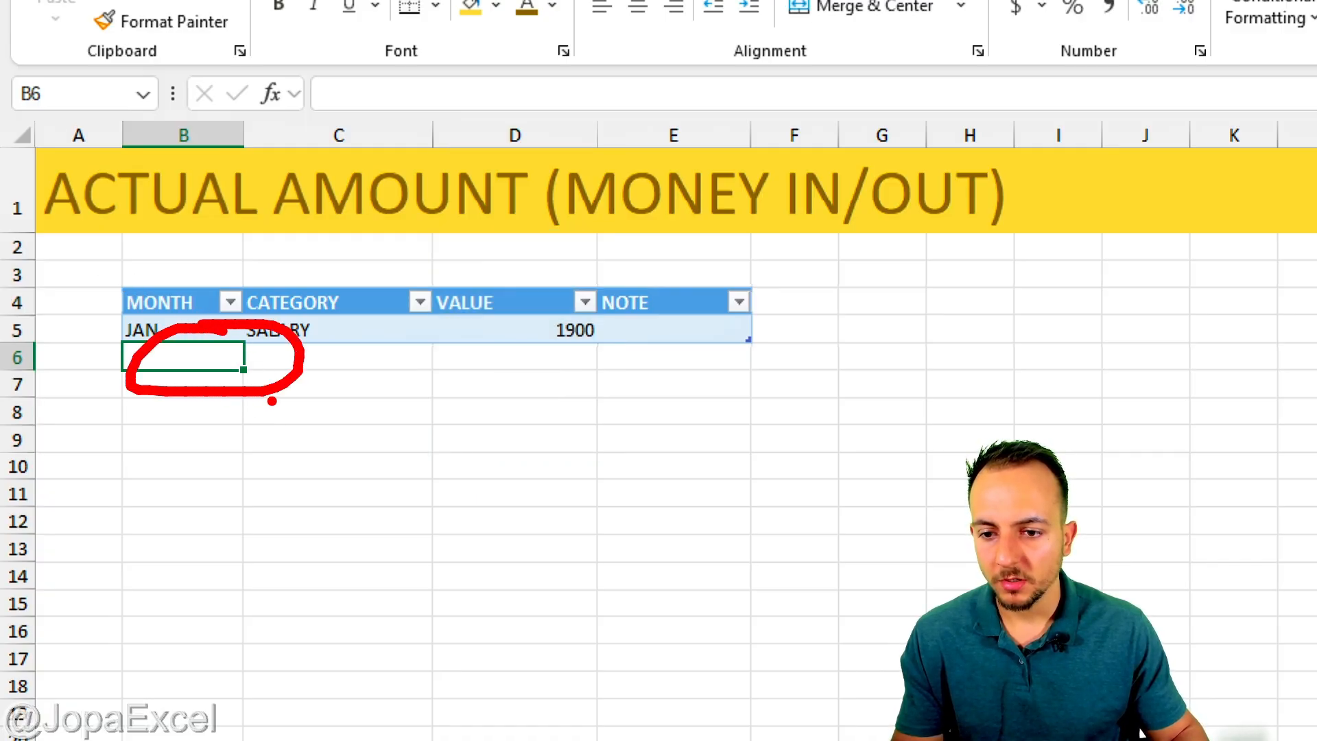
drag(276, 402, 345, 469)
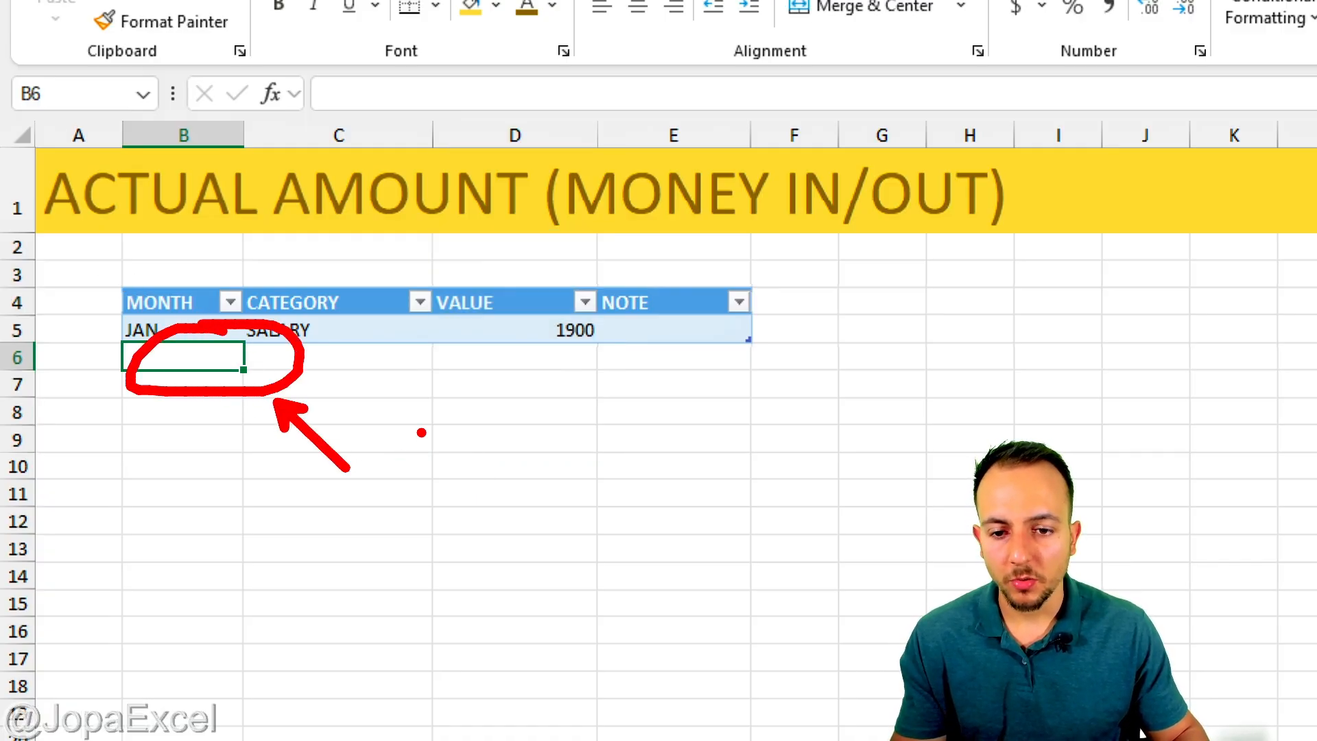
key(Escape)
Enter the value 35 in D6, directly beneath the table's first VALUE entry, so the table extends to that row
click(509, 357)
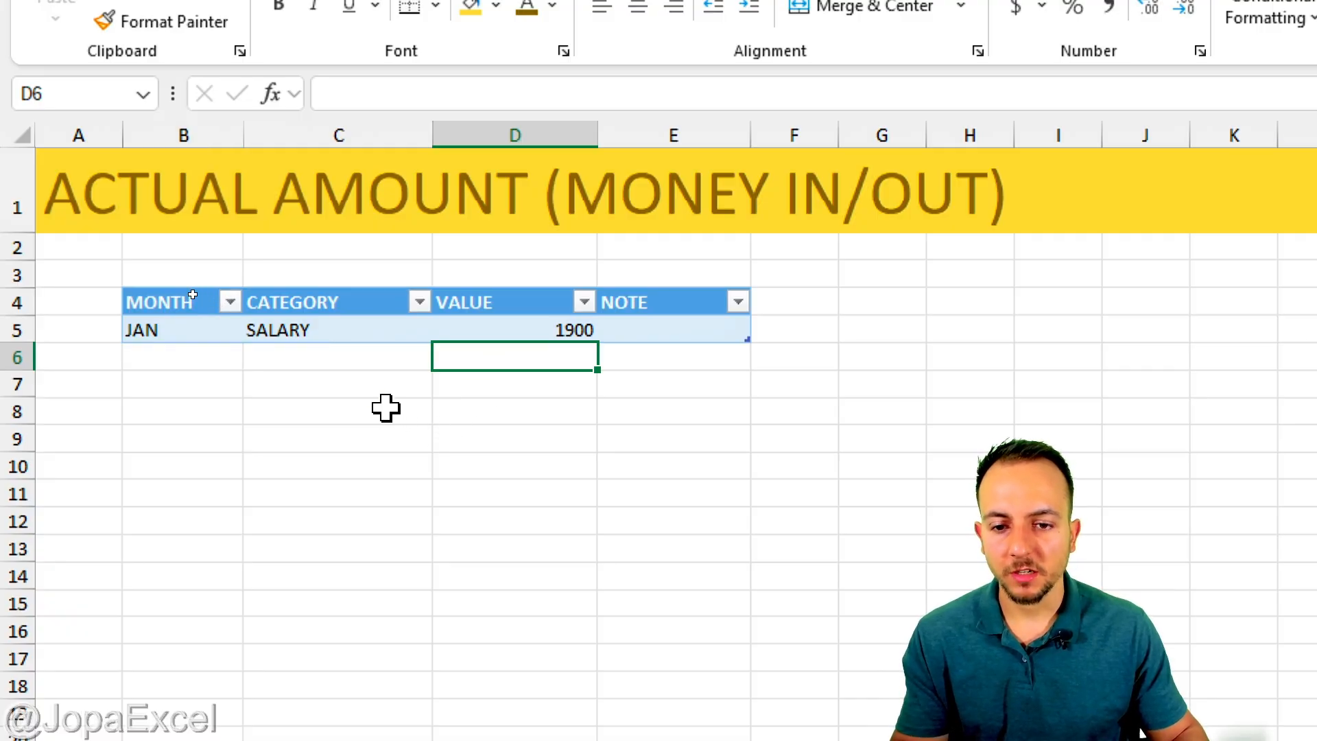
text(35)
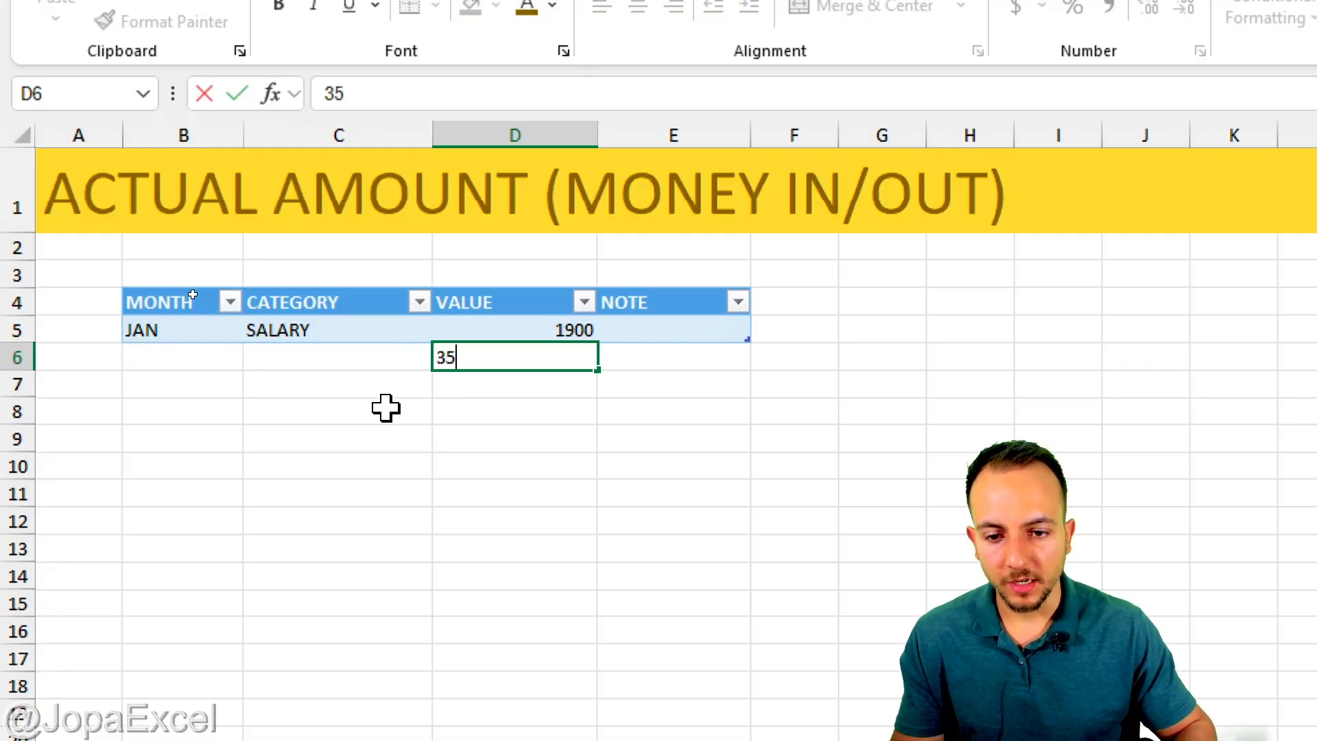
key(Return)
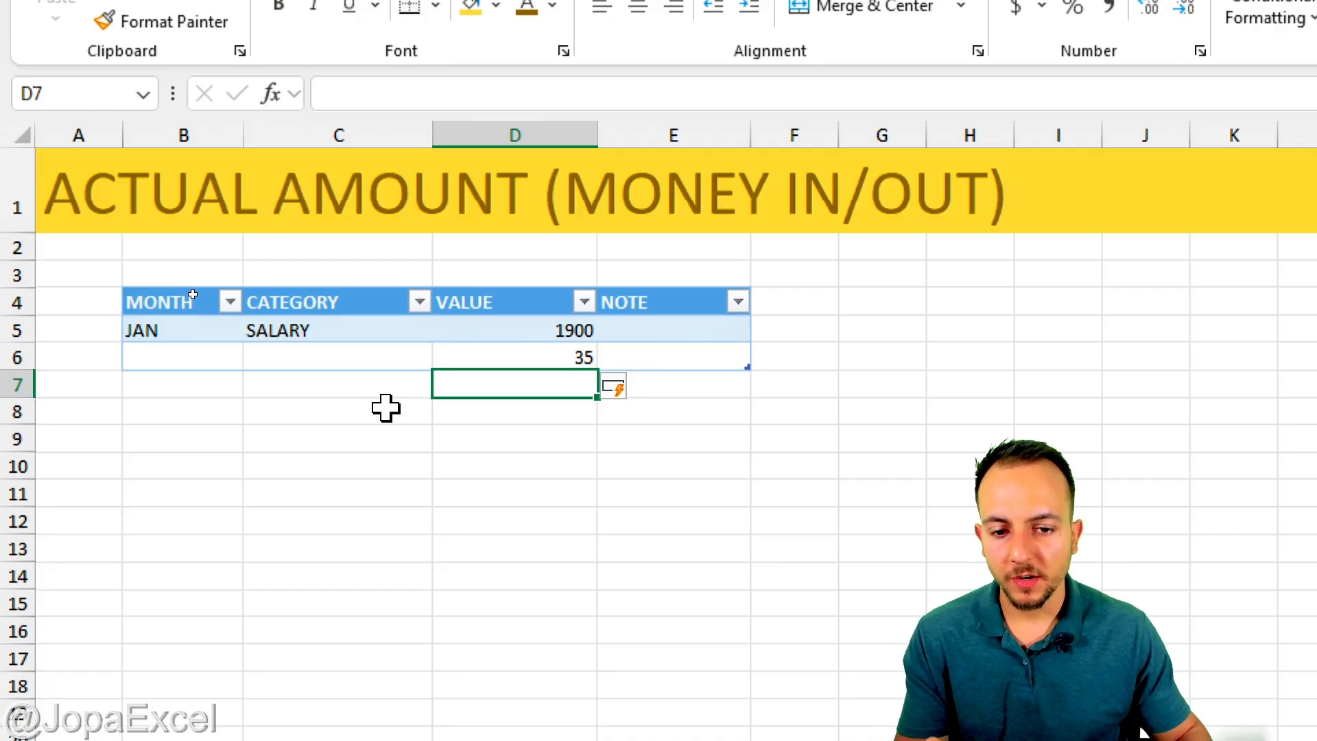
Choose GAS as the category in C6 and JAN as the month in B6
click(238, 357)
click(358, 348)
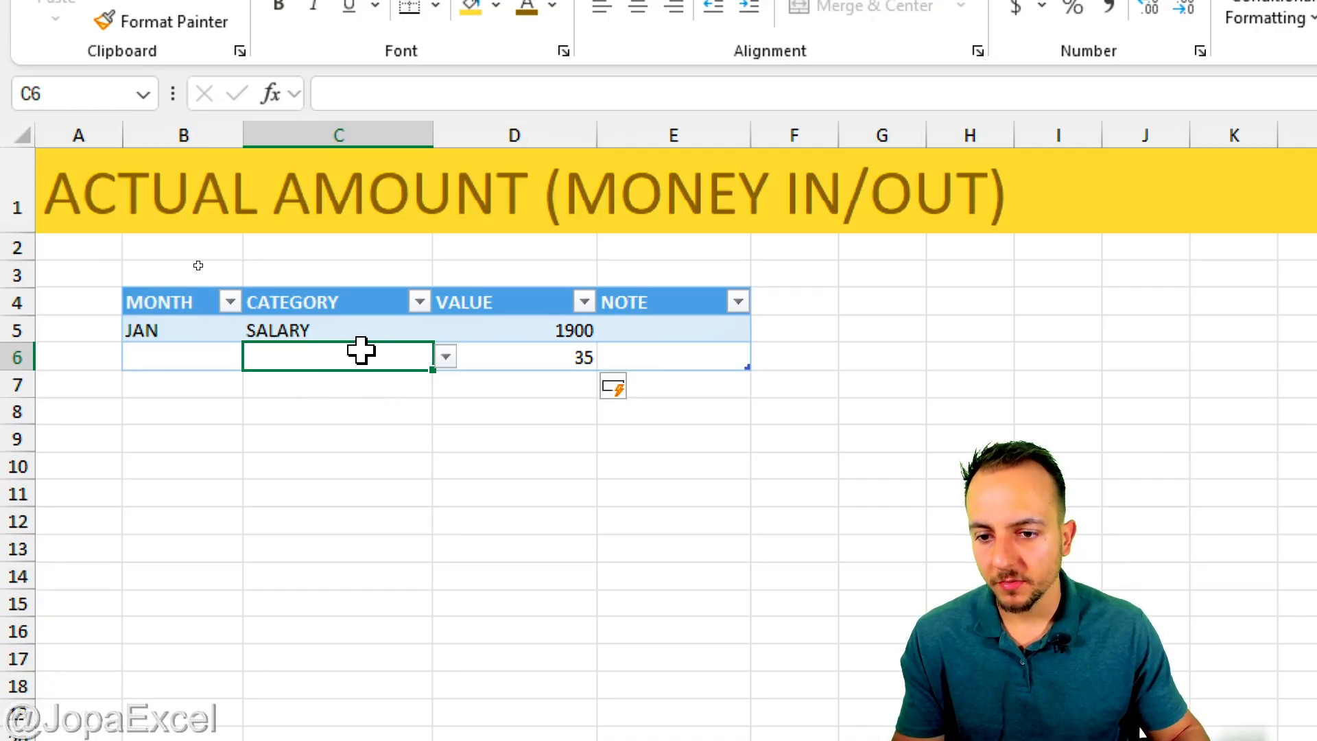
click(444, 357)
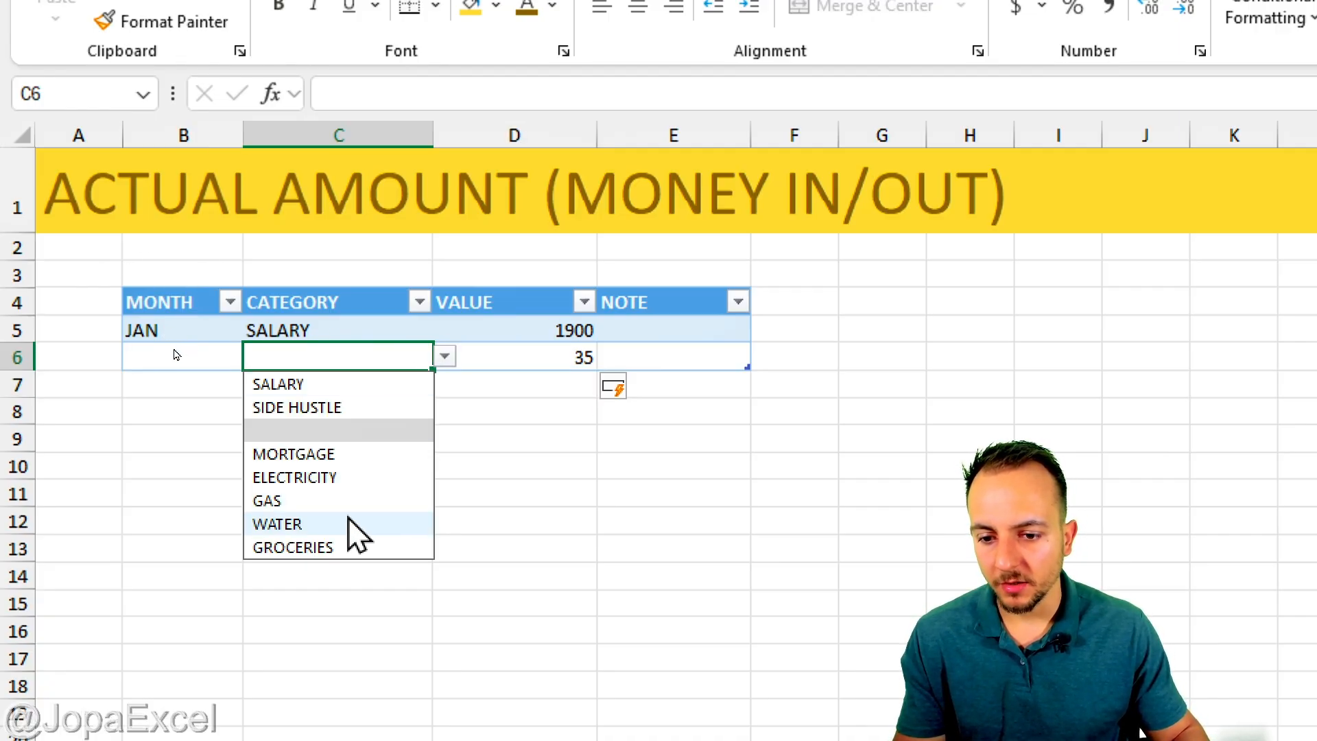
click(300, 505)
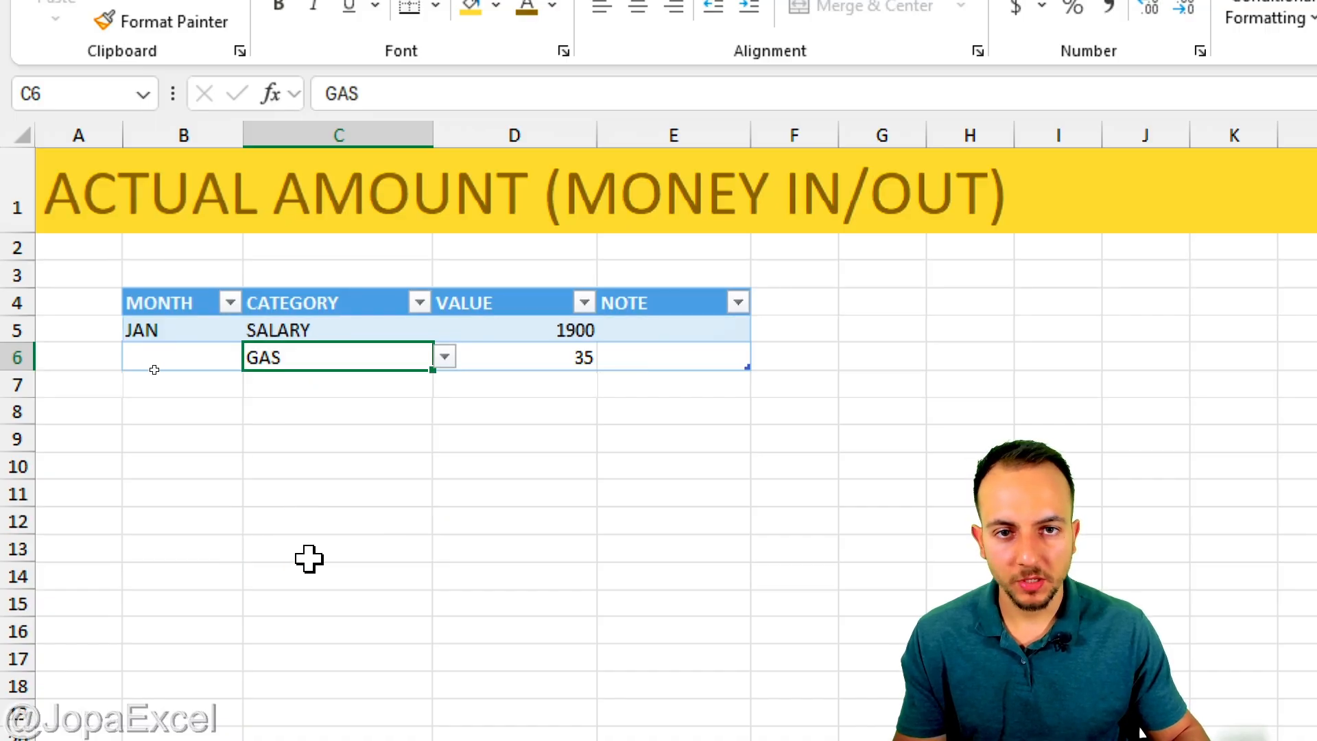
click(210, 358)
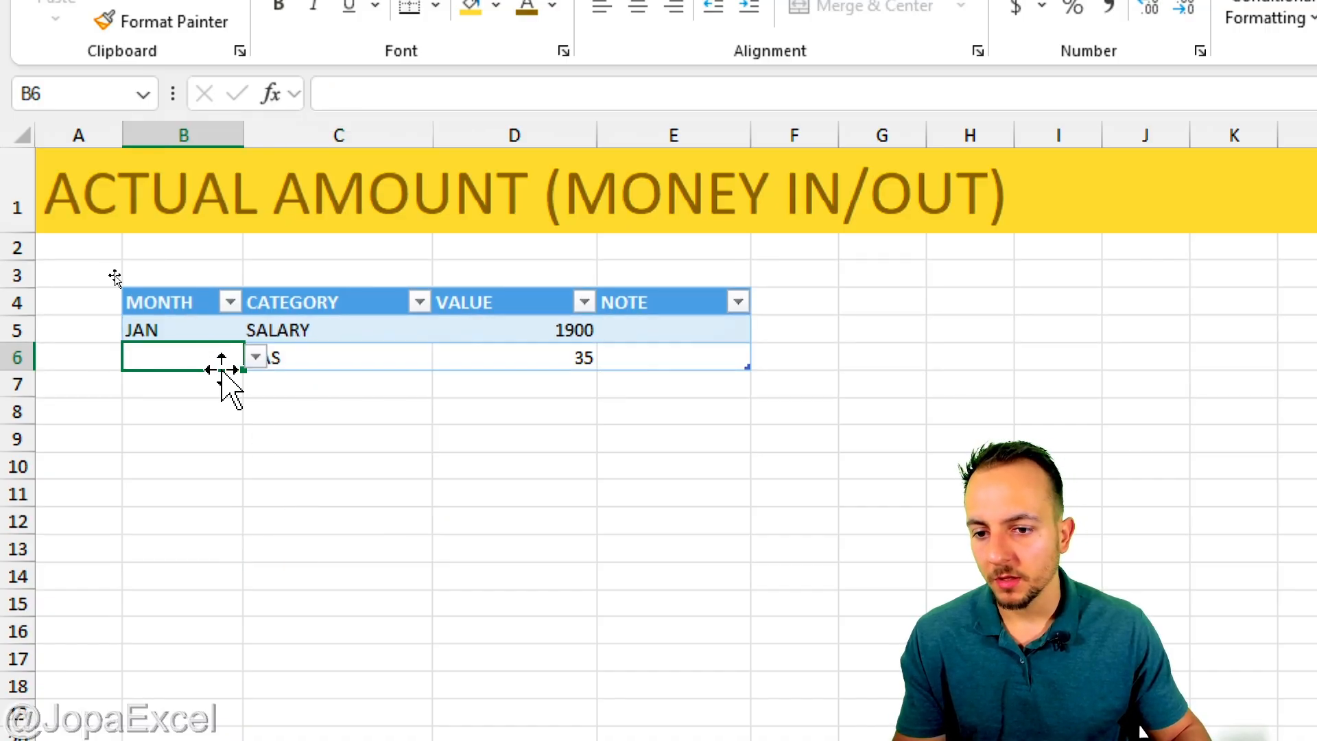
click(257, 357)
click(166, 378)
click(200, 470)
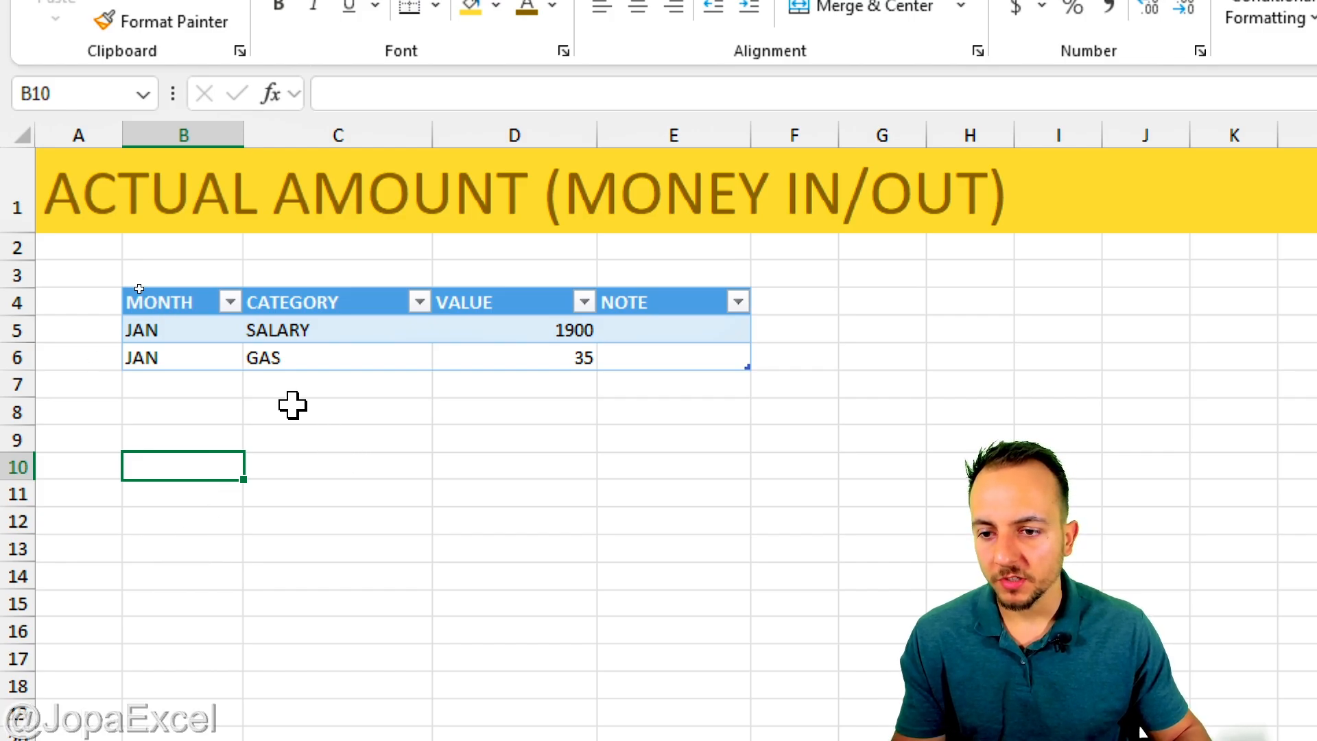
drag(18, 386, 16, 657)
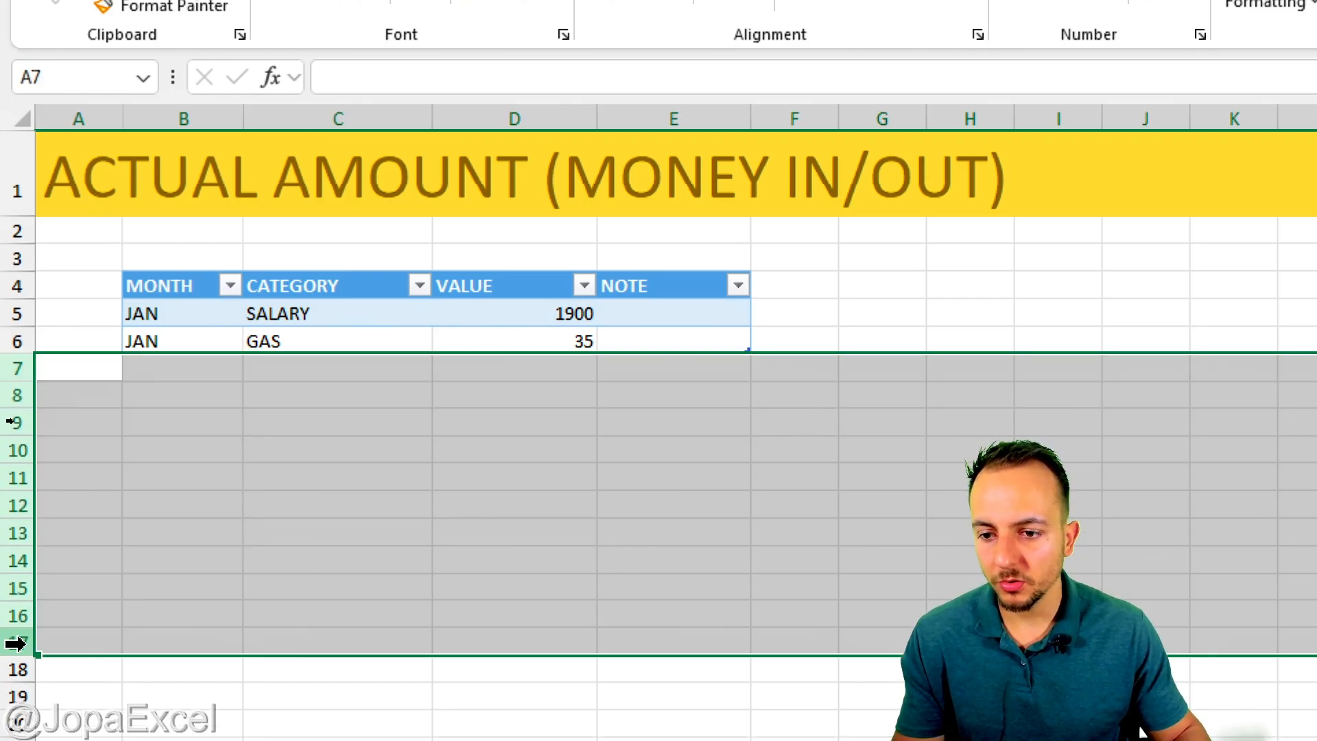
click(214, 305)
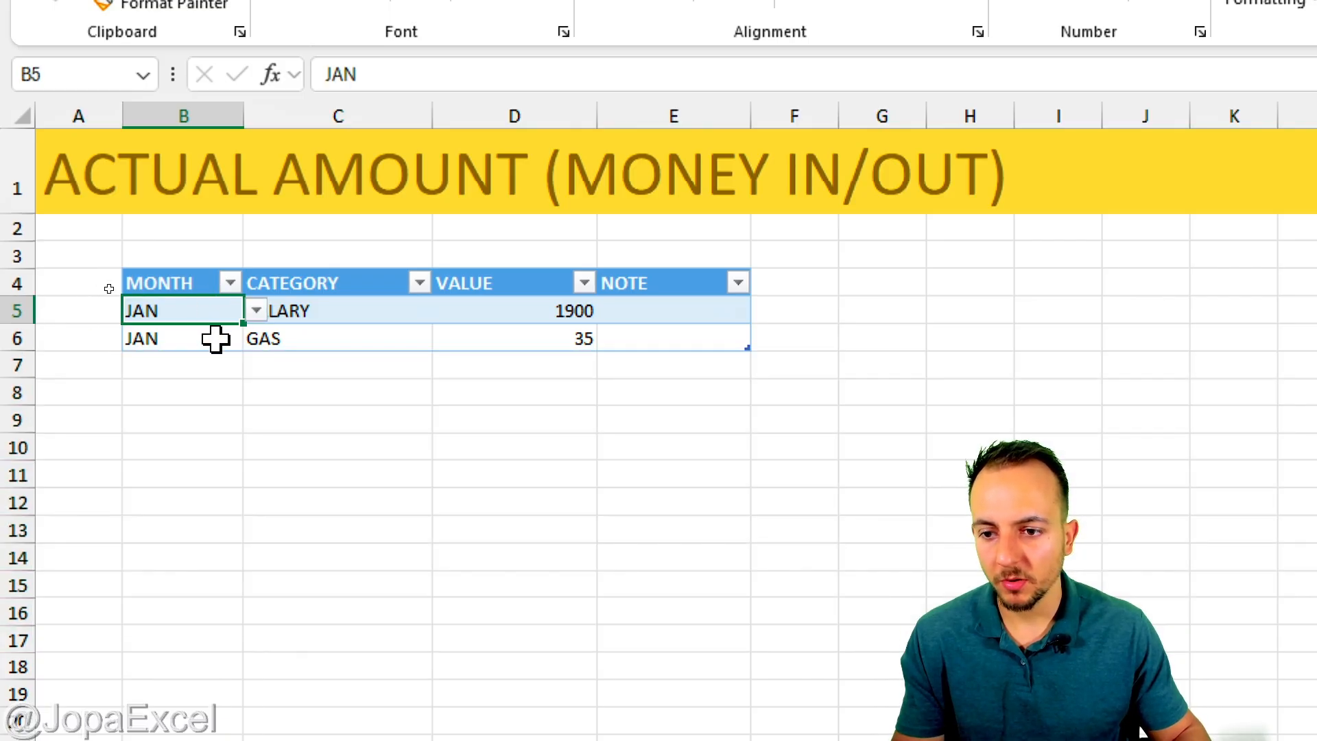
click(386, 423)
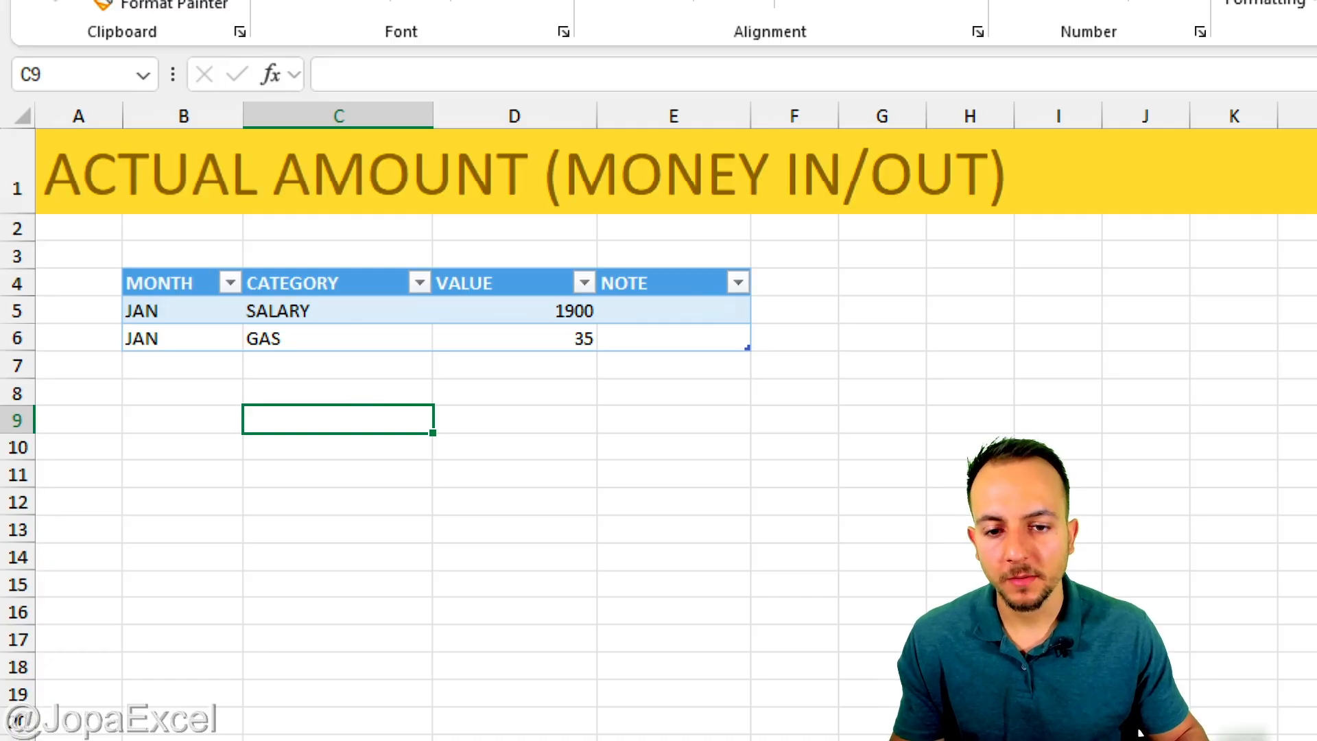
mouse_move(576, 240)
mouse_down()
mouse_move(554, 241)
mouse_move(669, 299)
mouse_move(474, 257)
mouse_up()
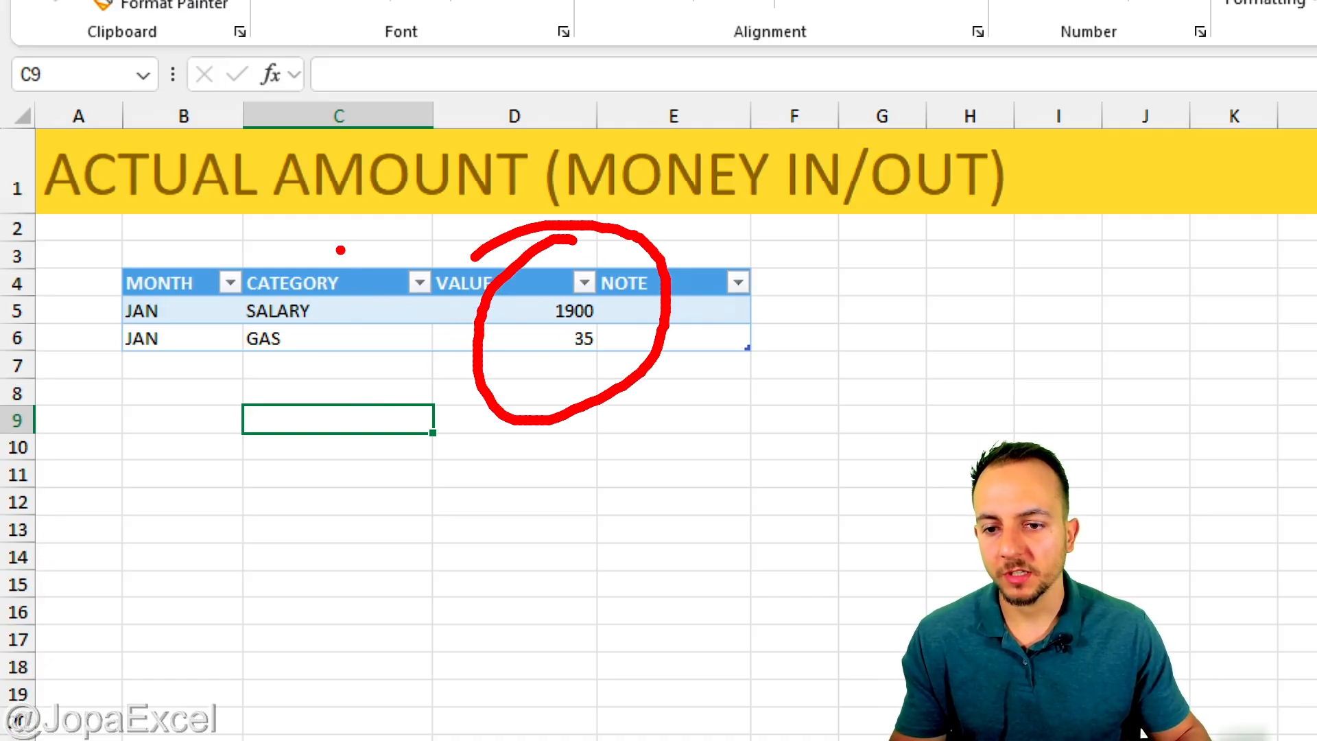
mouse_move(341, 247)
mouse_down()
mouse_move(237, 377)
mouse_move(332, 233)
mouse_up()
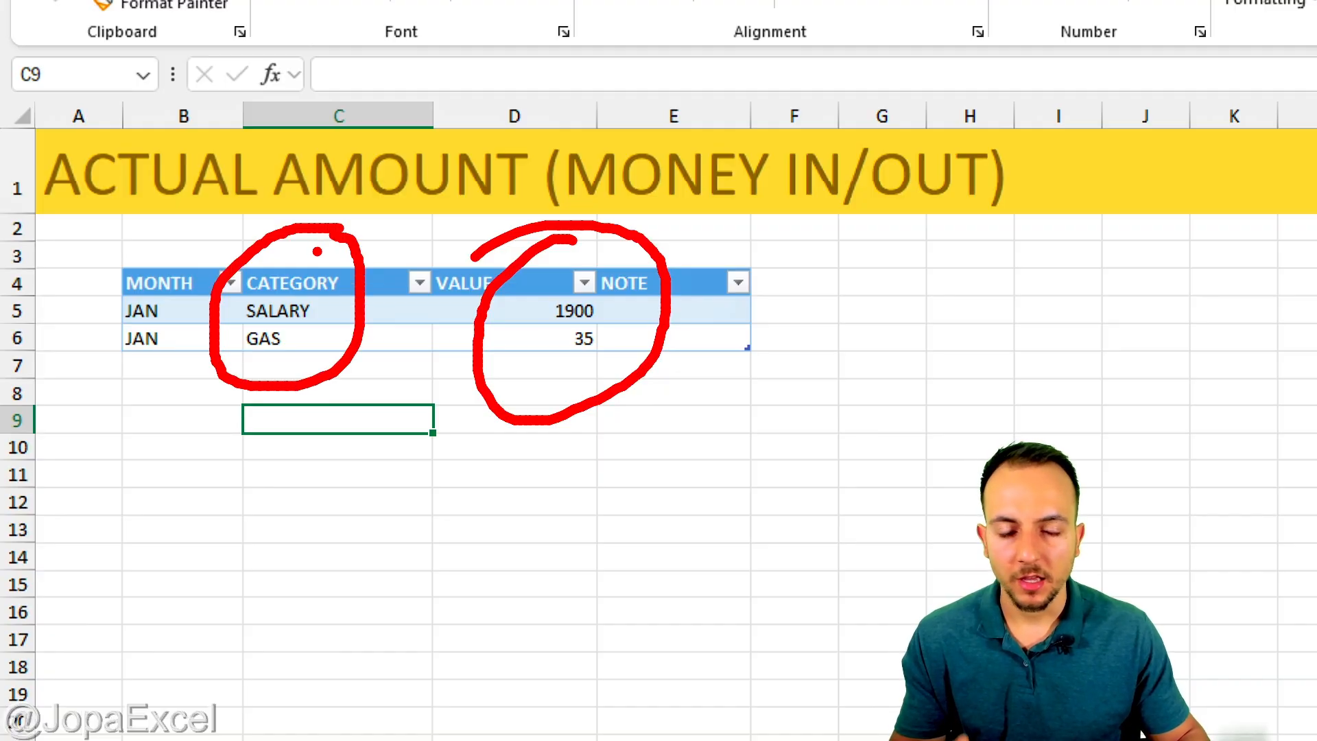
mouse_move(185, 244)
mouse_down()
mouse_move(79, 364)
mouse_move(206, 255)
mouse_move(171, 237)
mouse_up()
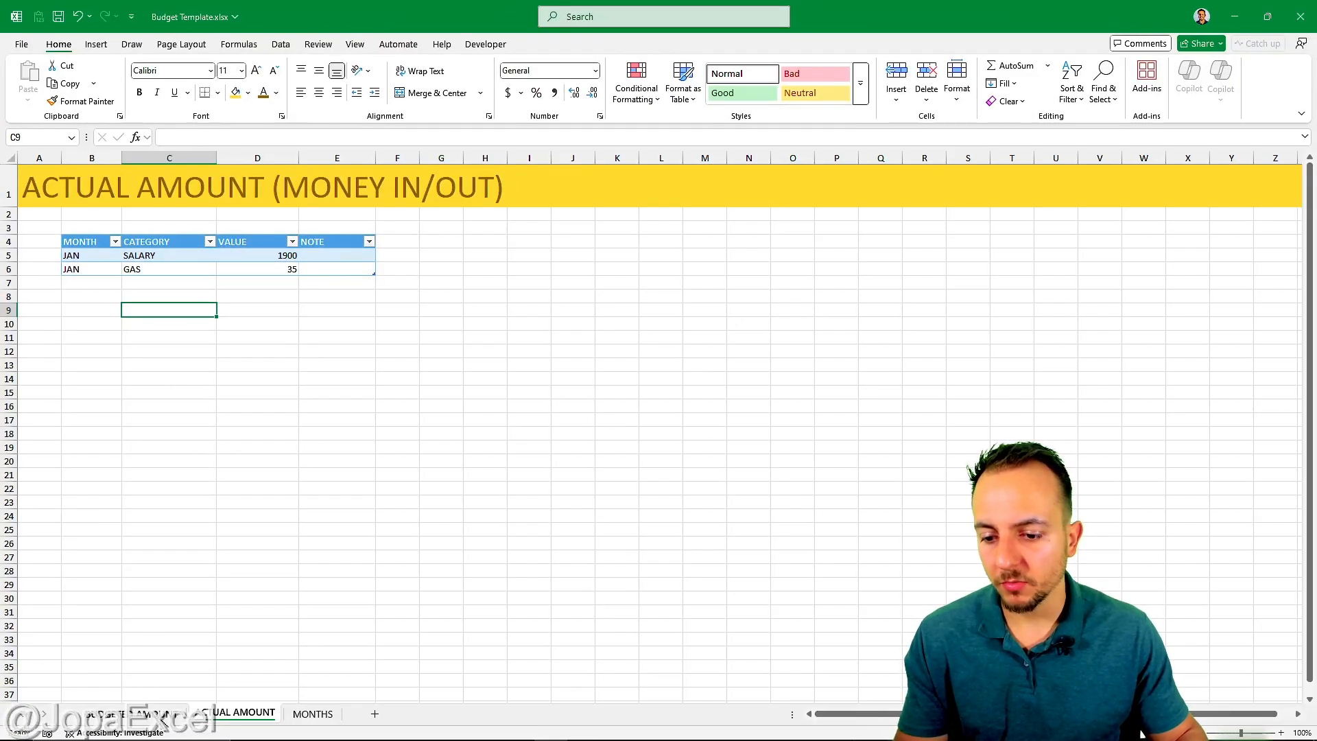
Begin a SUMIFS formula in D5 of the BUDGETED AMOUNT sheet, using Table1[VALUE] from the ACTUAL AMOUNT sheet as the sum range
click(162, 717)
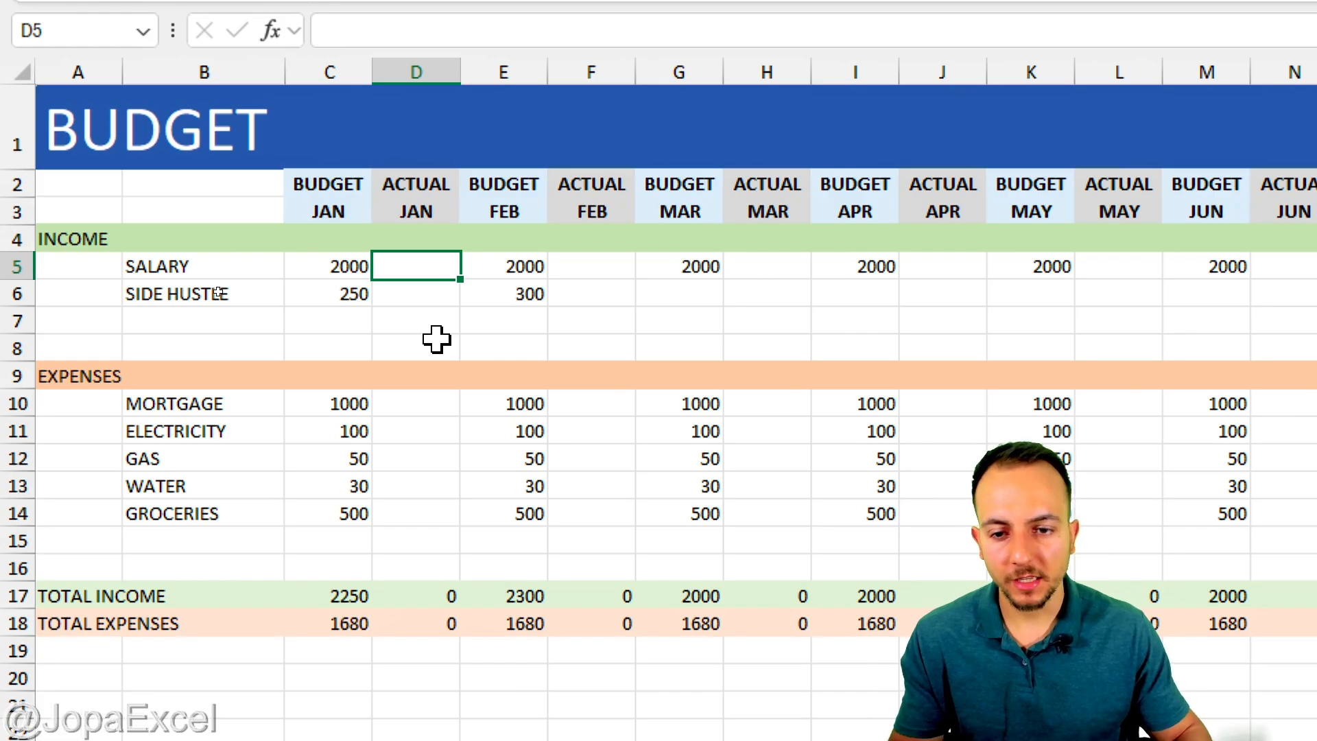
text(=SUM)
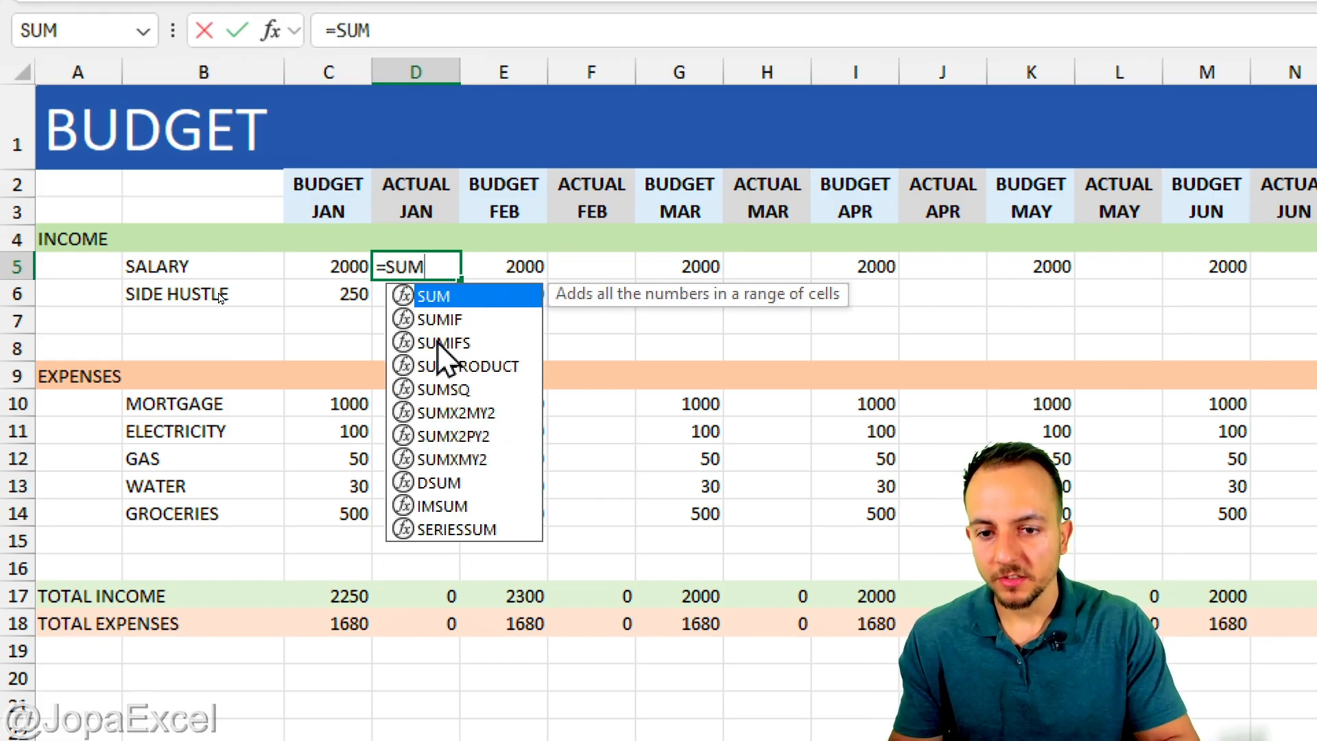
text(IFS)
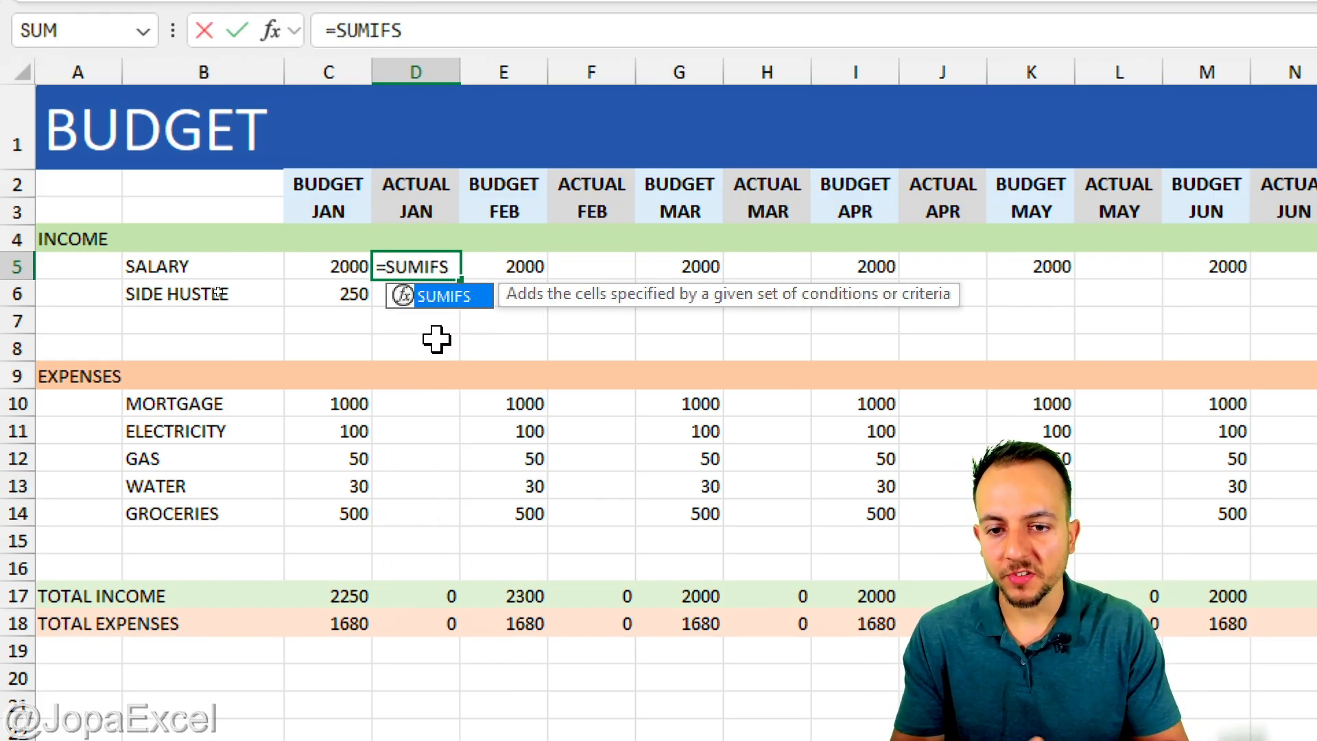
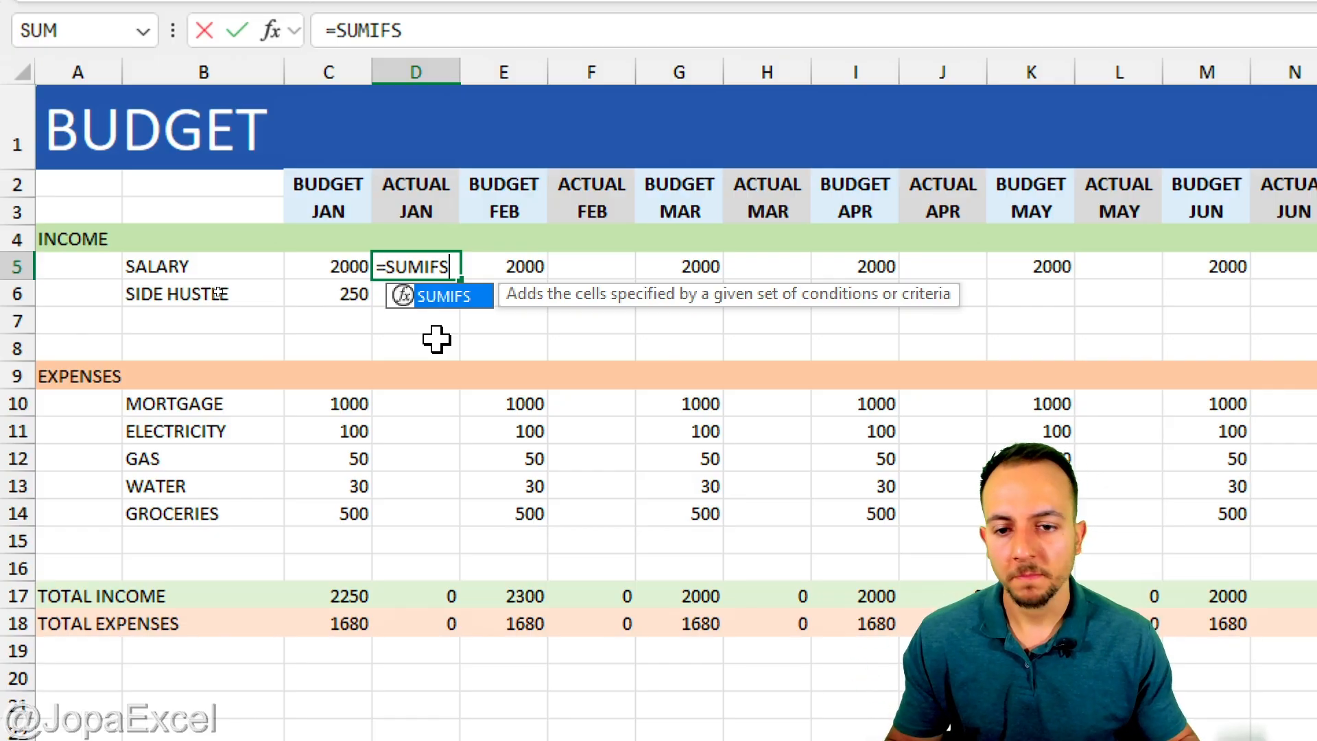
double_click(461, 302)
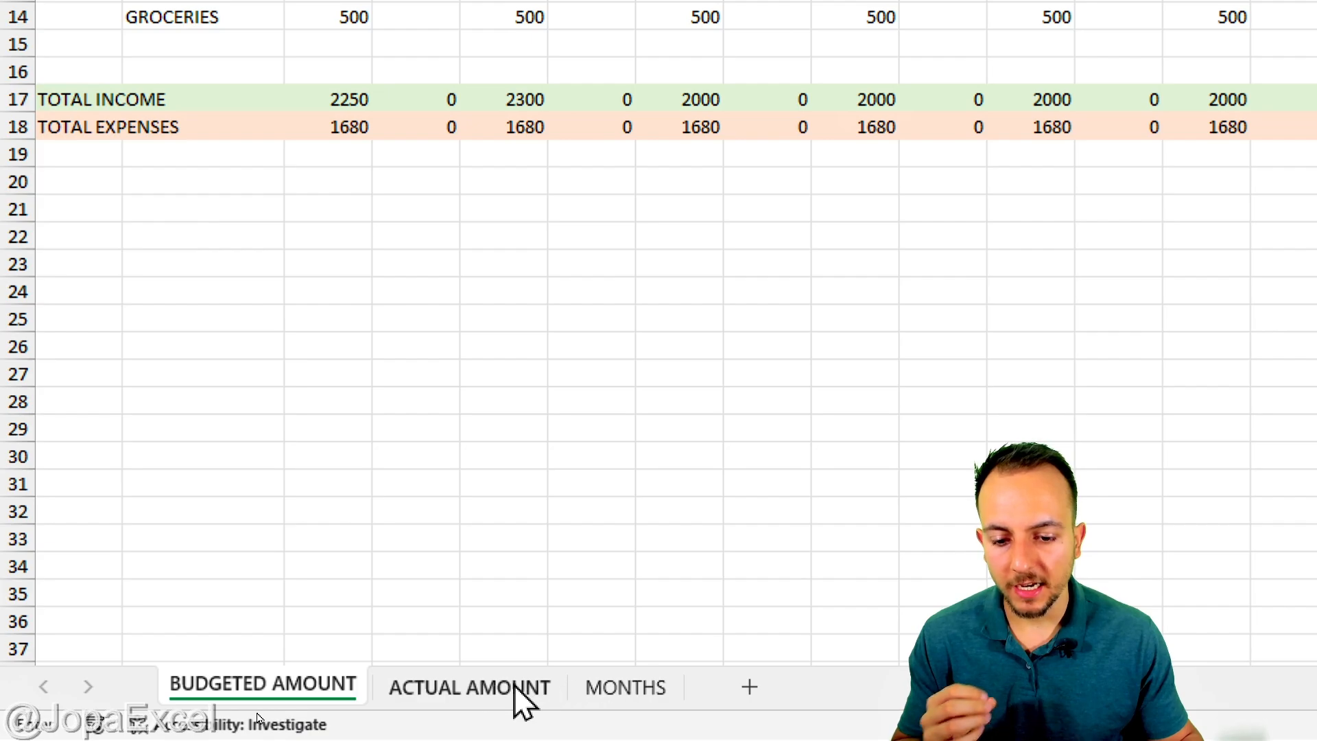
click(513, 685)
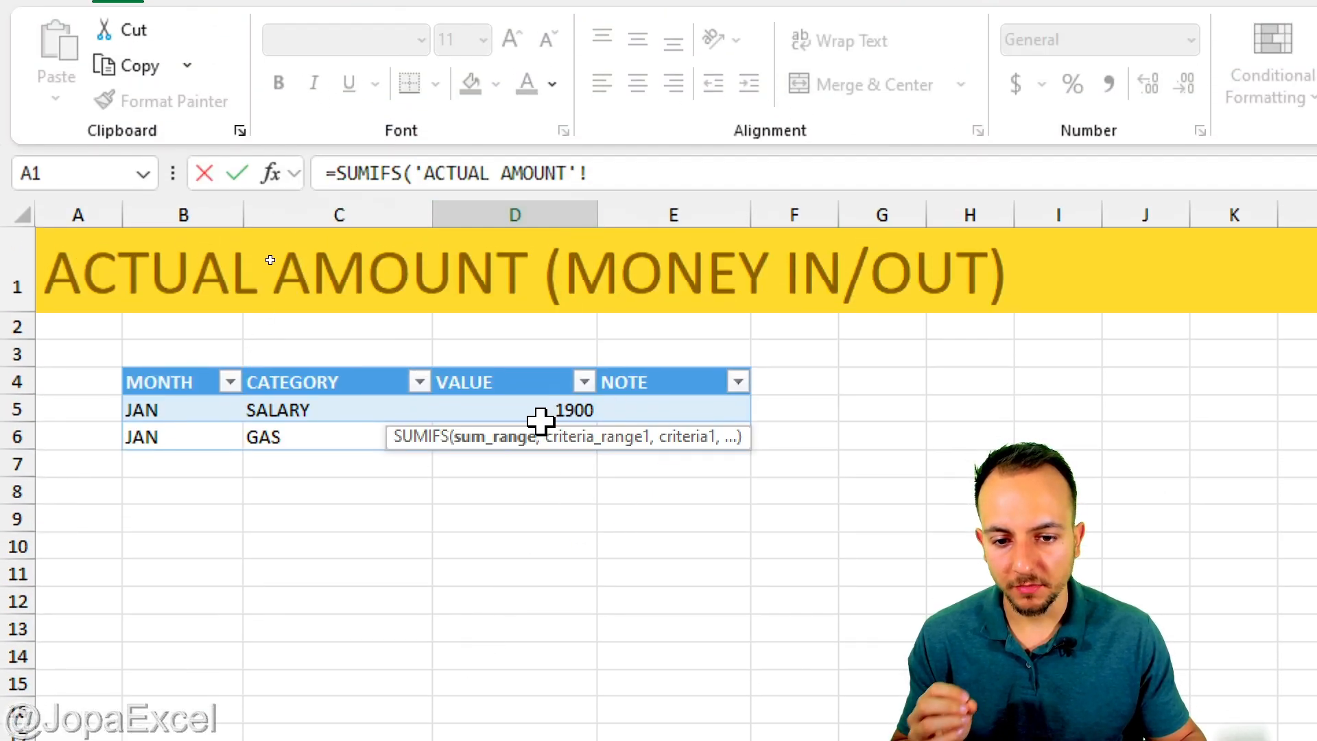
drag(538, 430, 779, 317)
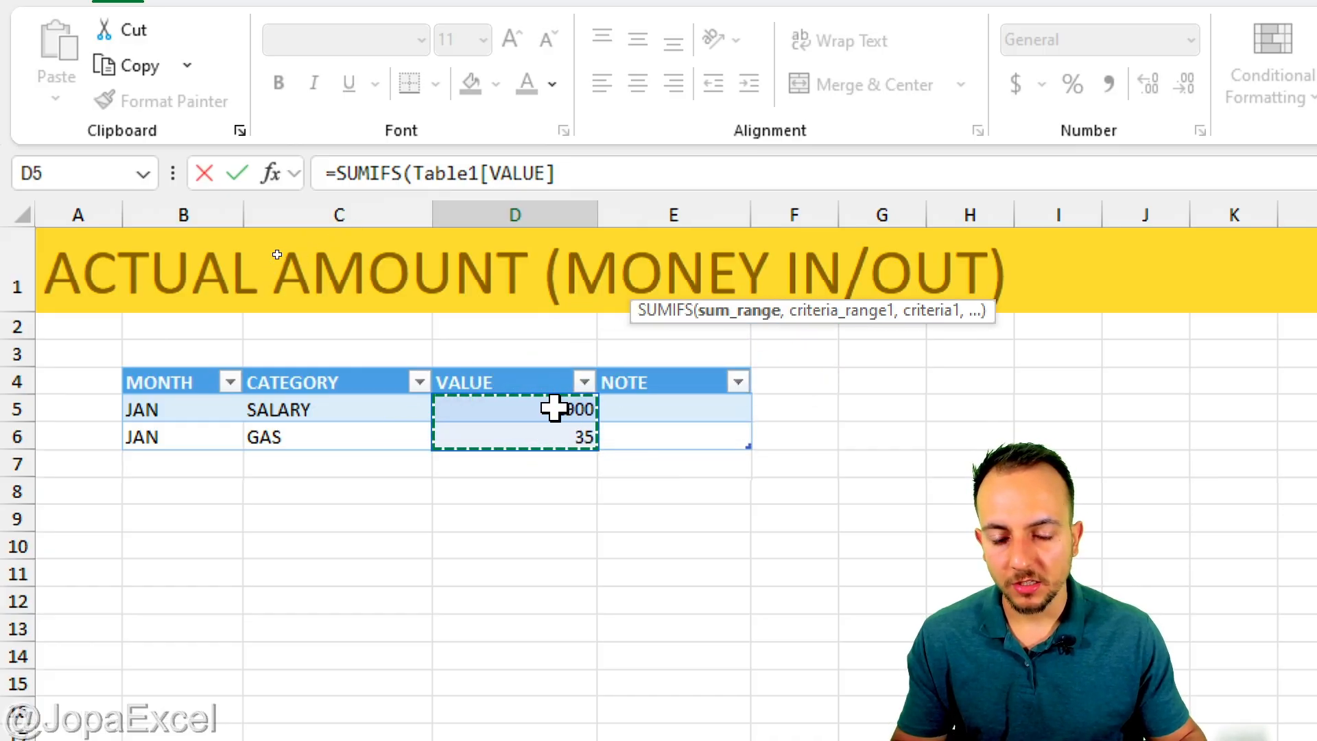
drag(553, 406, 559, 433)
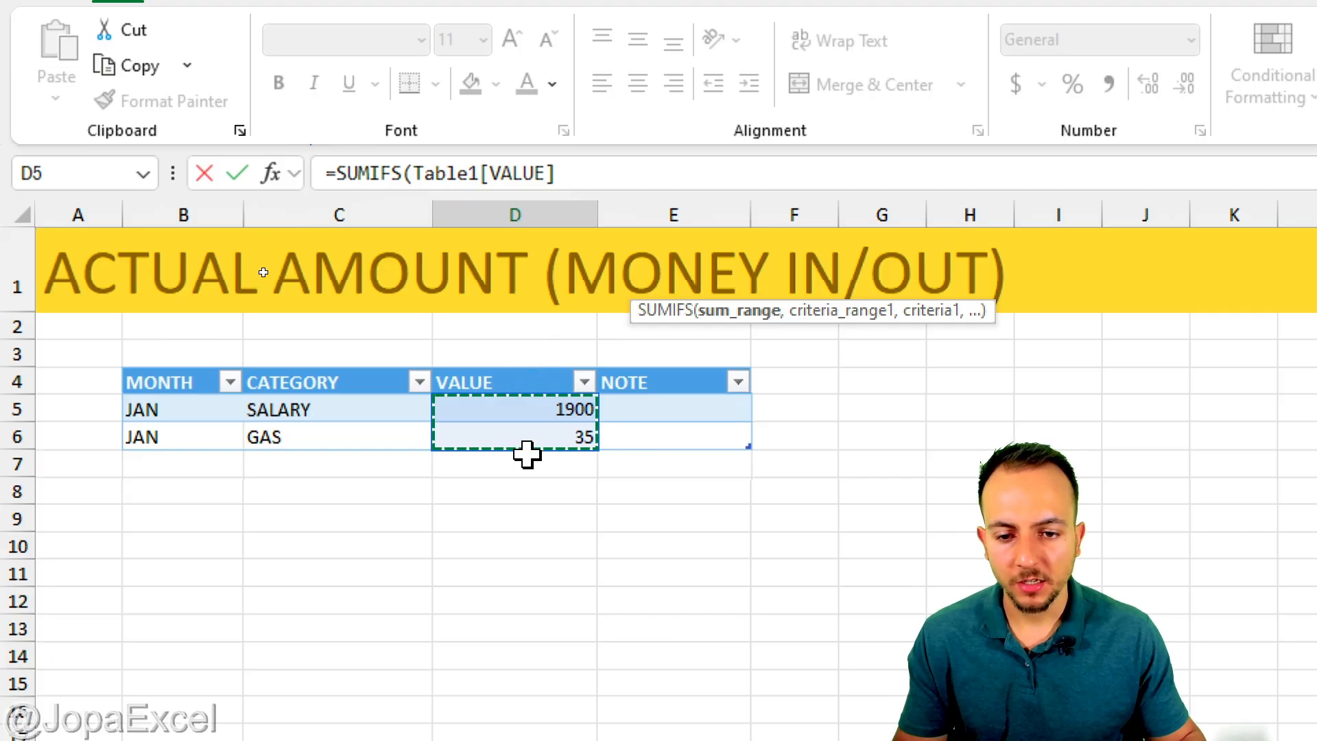
click(488, 370)
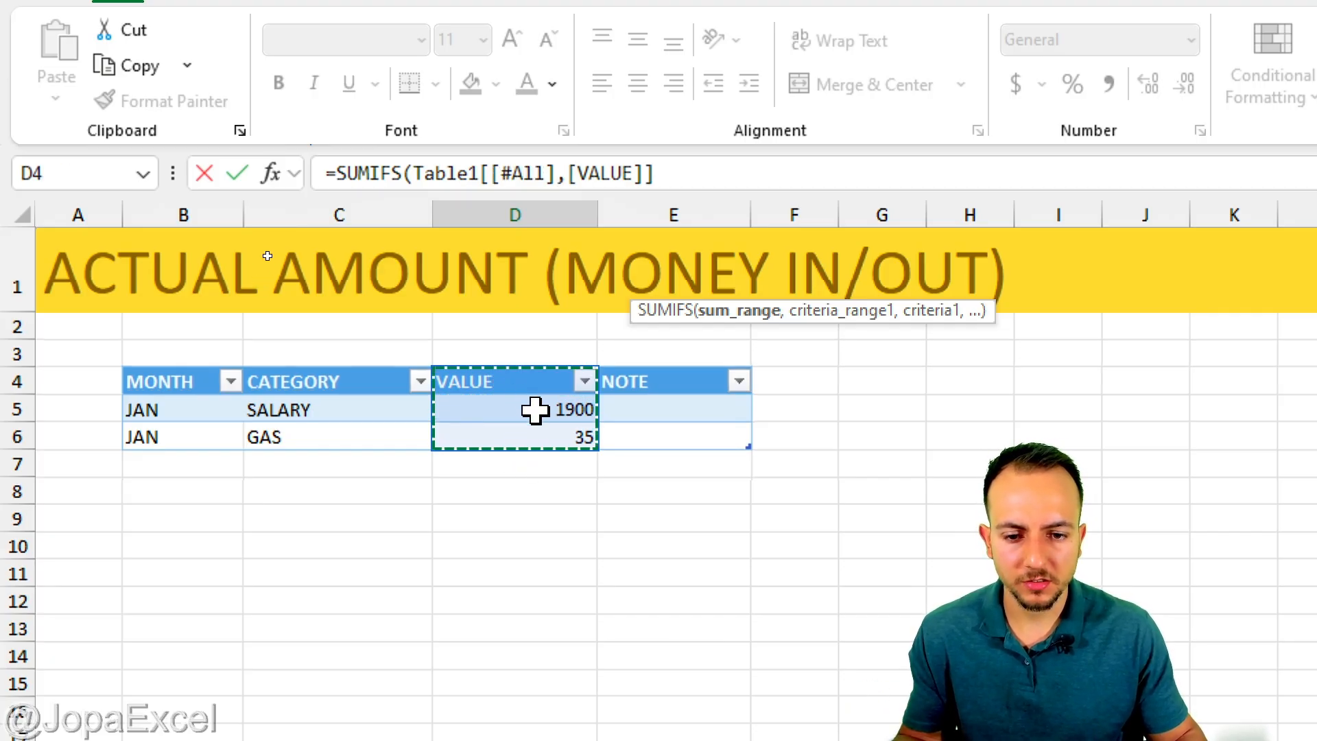
drag(535, 410, 526, 444)
key(ctrl+2)
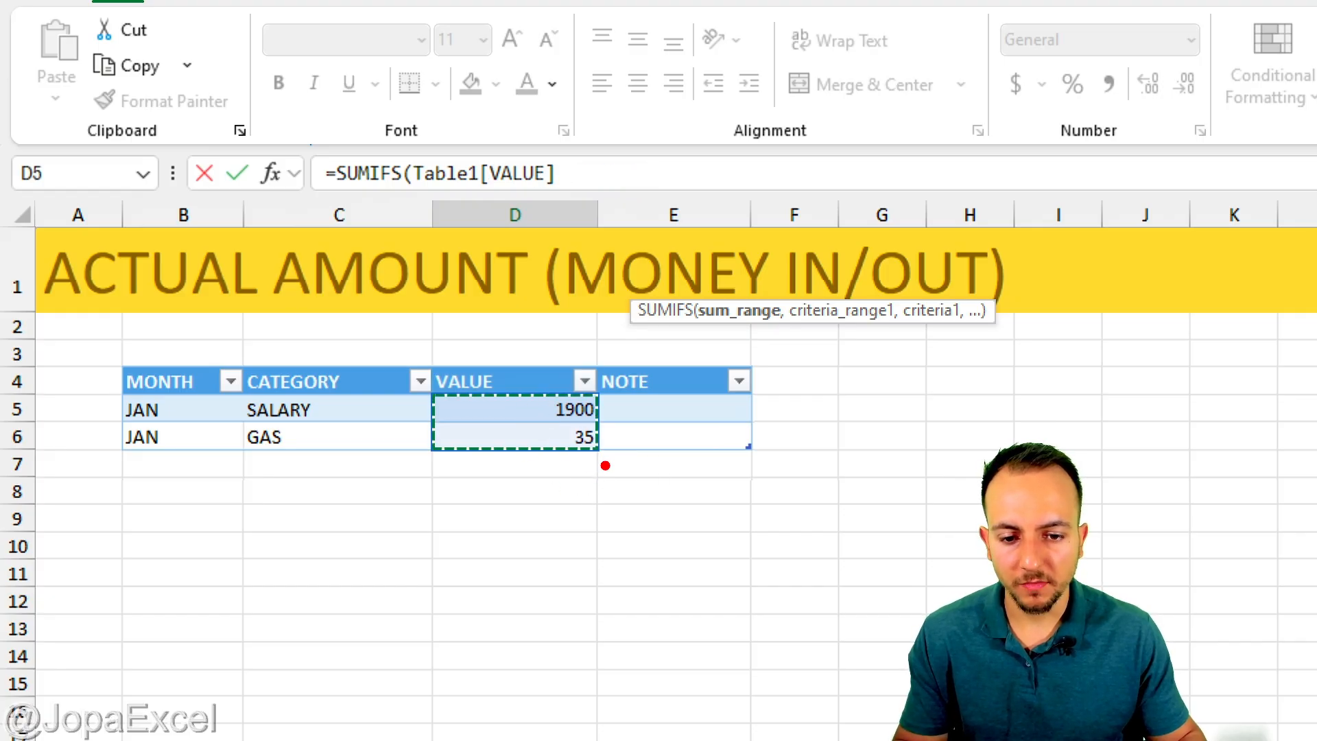
drag(603, 461, 661, 537)
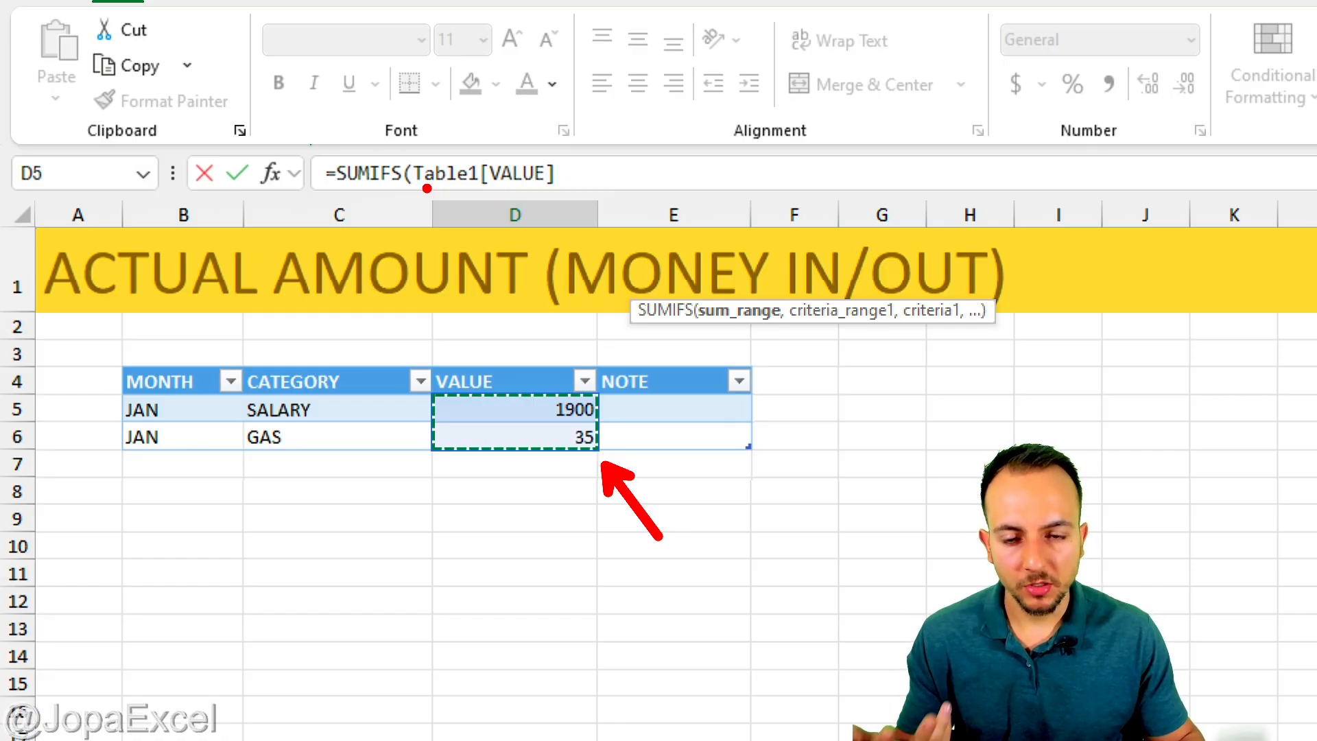
drag(413, 192, 473, 192)
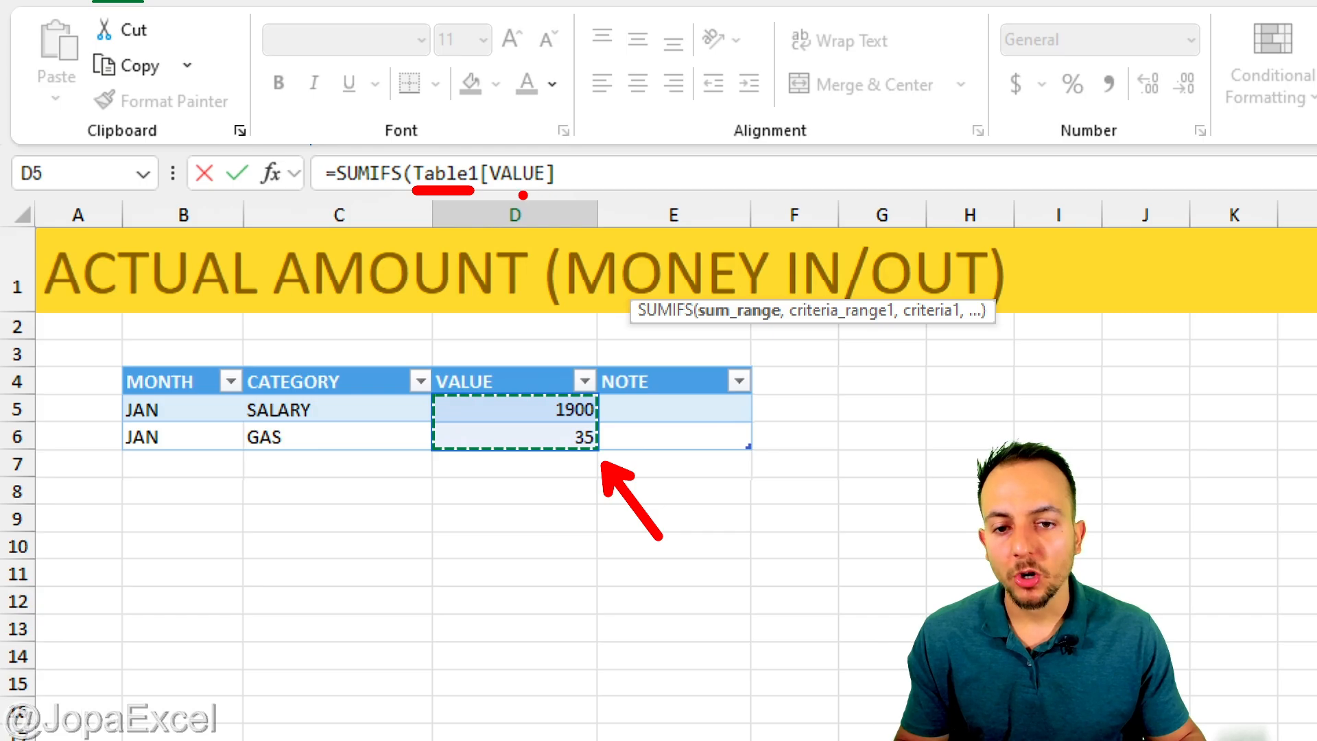
mouse_move(506, 193)
mouse_down()
mouse_move(553, 193)
mouse_move(631, 99)
mouse_up()
drag(504, 343, 432, 363)
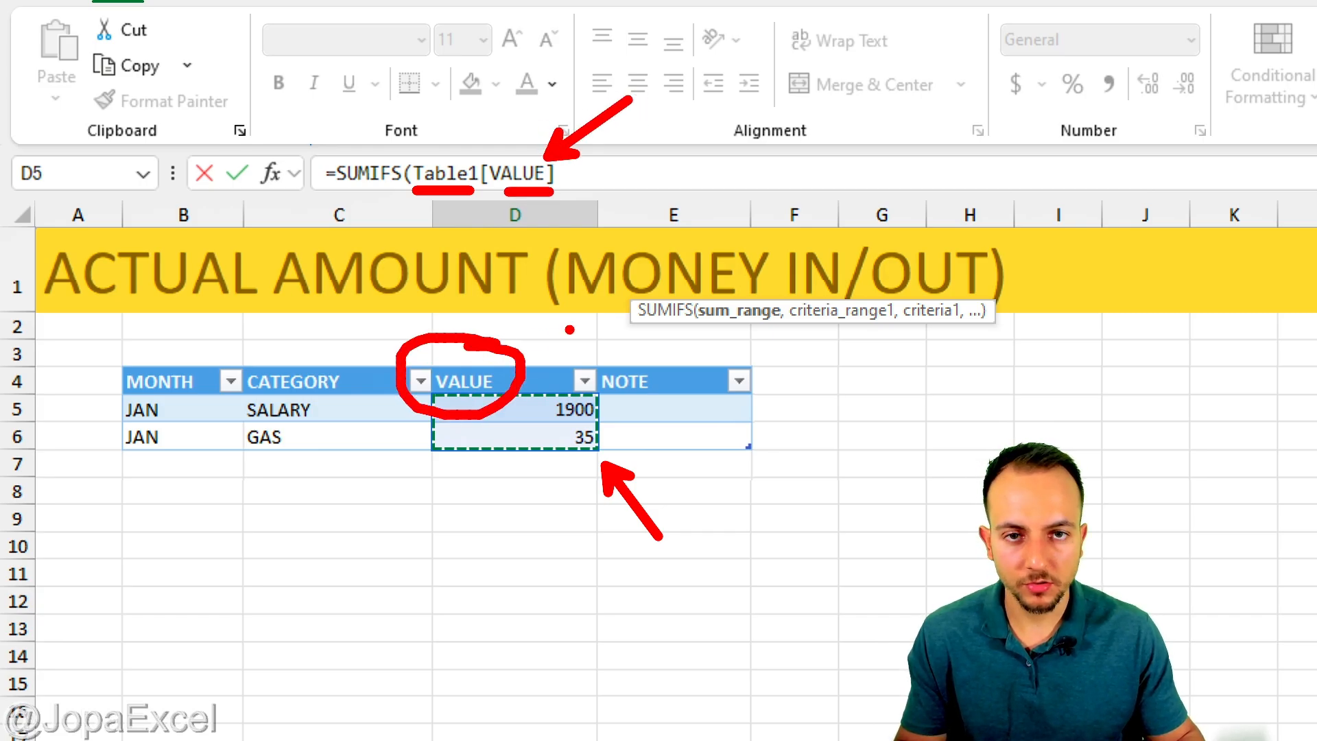
Add Table1[MONTH] as the SUMIFS formula's first criteria range, with the JAN header in D3 of BUDGETED AMOUNT as its criterion
key(Escape)
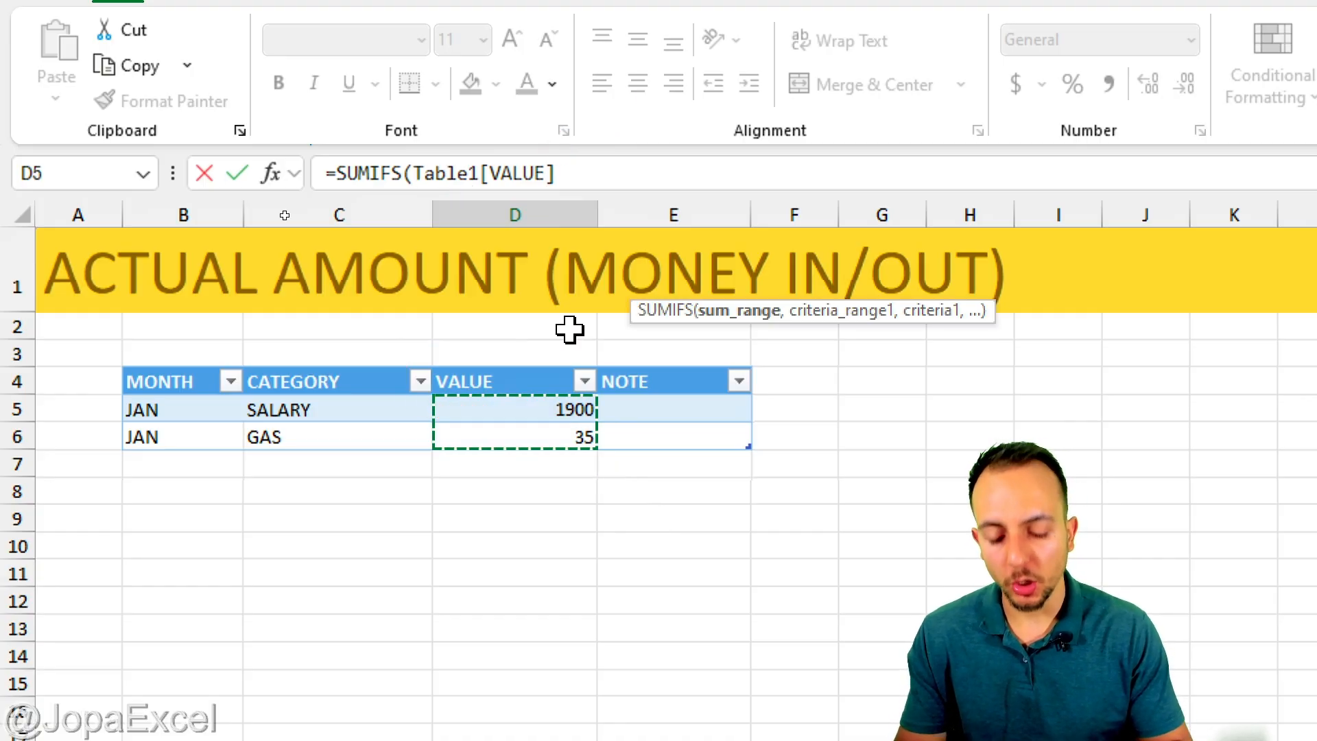
text(,)
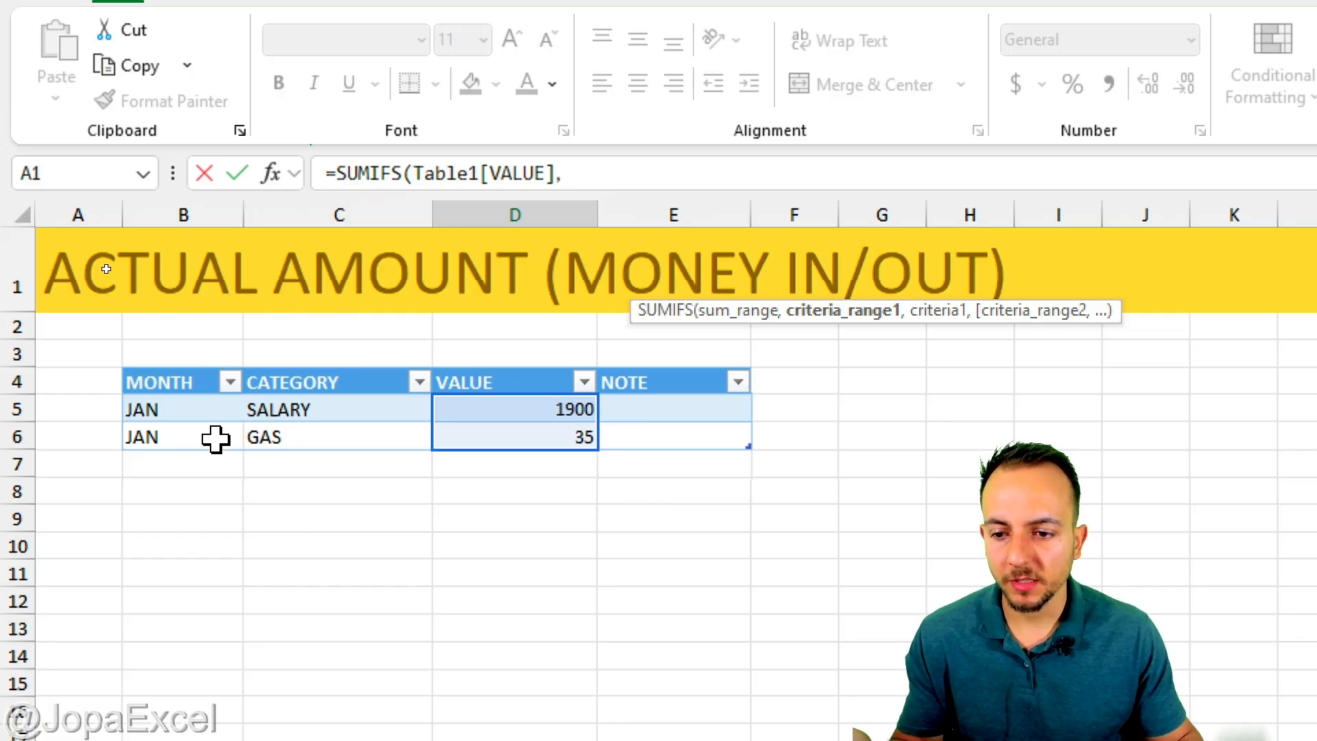
drag(186, 411, 185, 428)
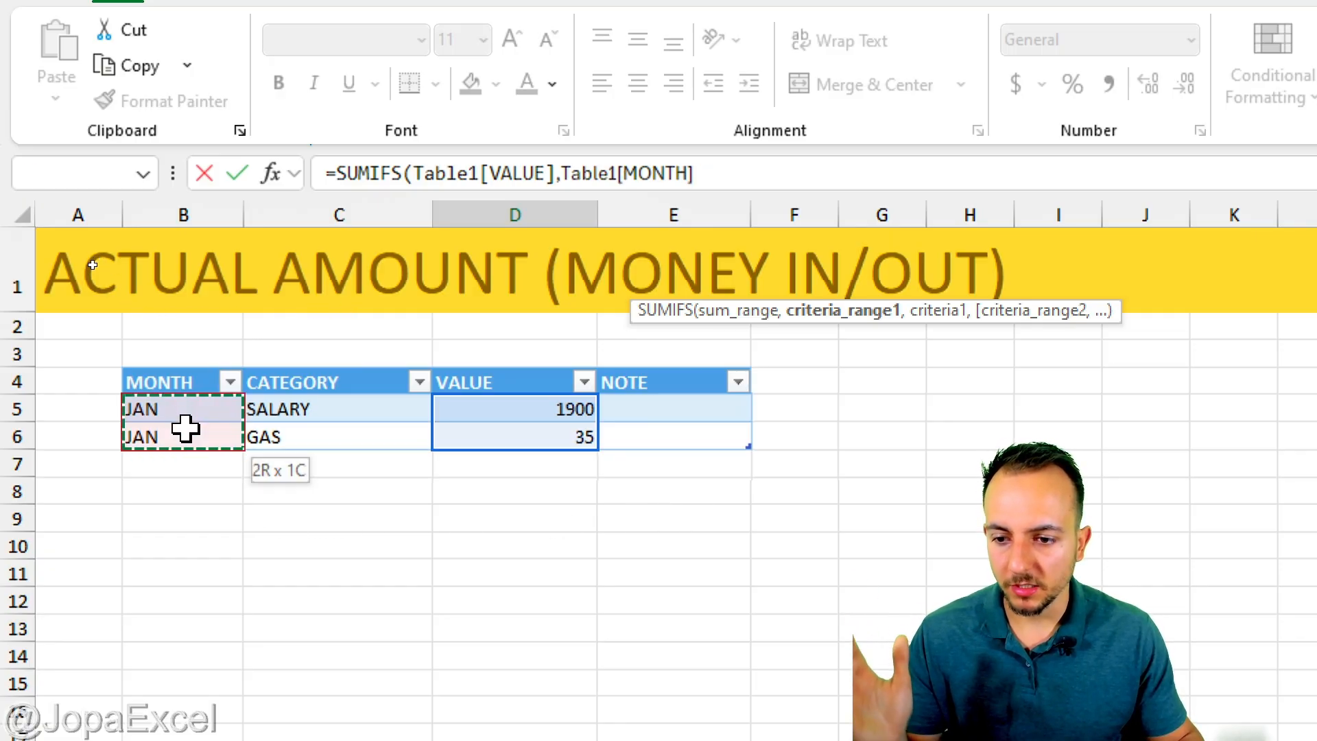
text(,)
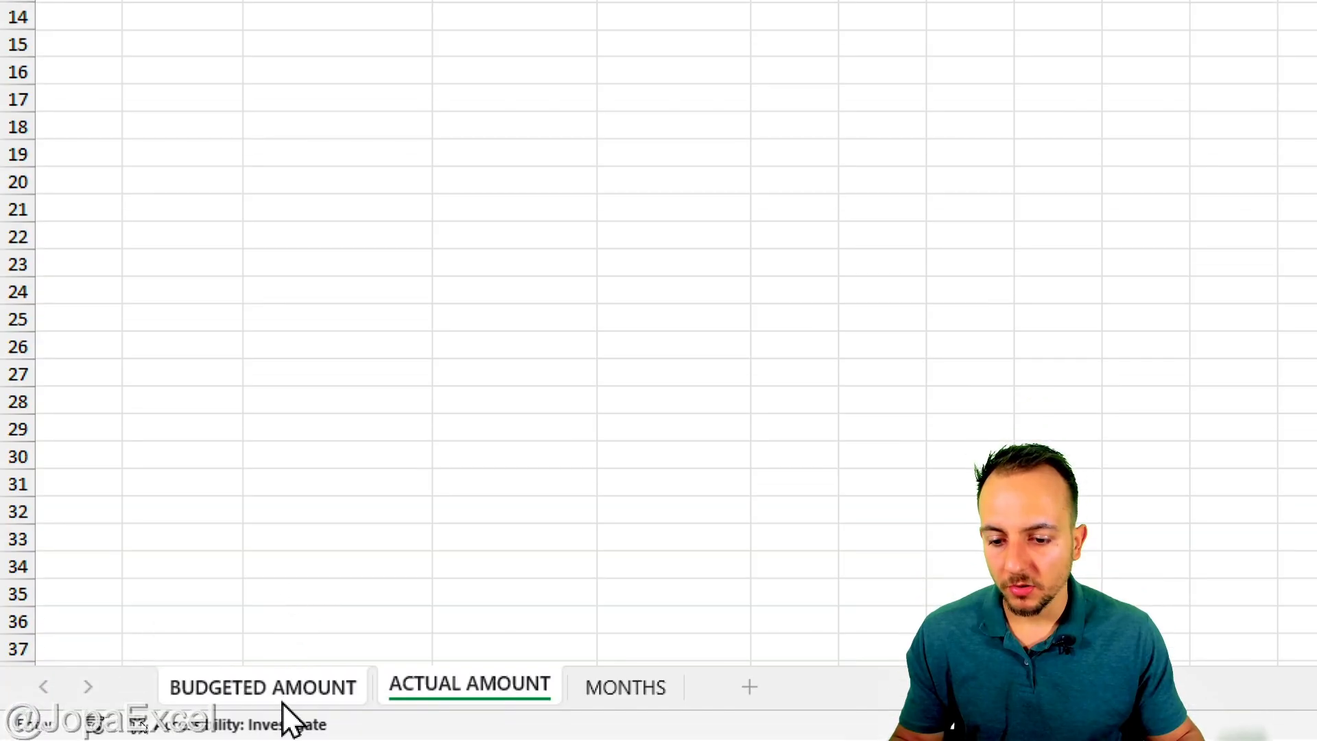
click(294, 688)
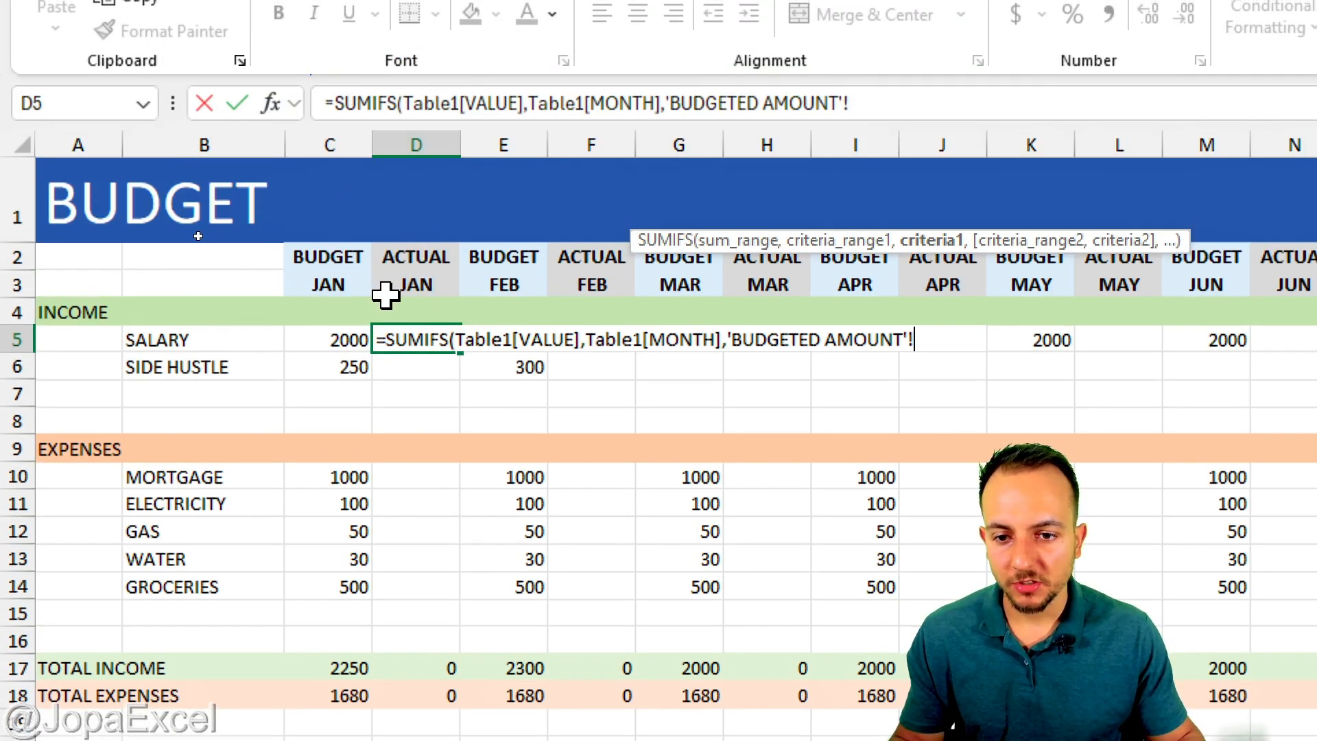
click(424, 282)
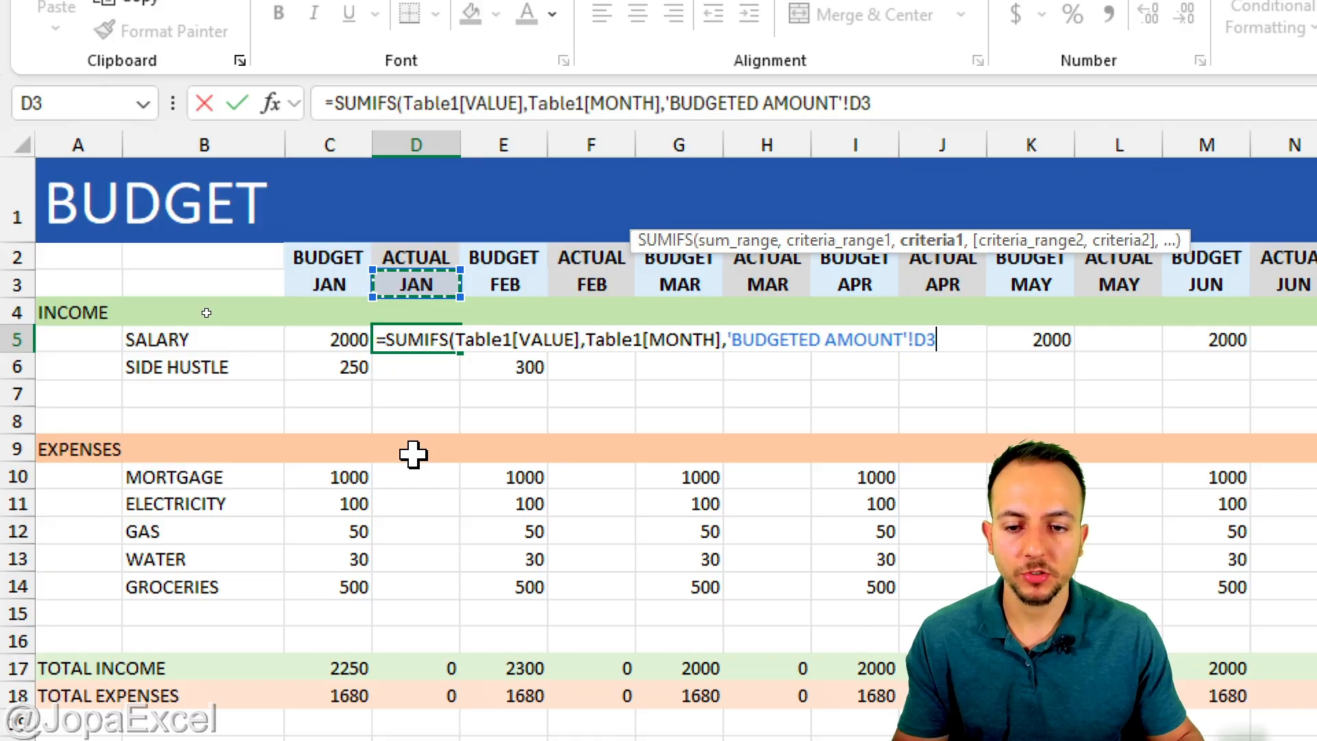
key(ctrl+2)
mouse_move(457, 249)
mouse_down()
mouse_move(345, 301)
mouse_move(446, 243)
mouse_up()
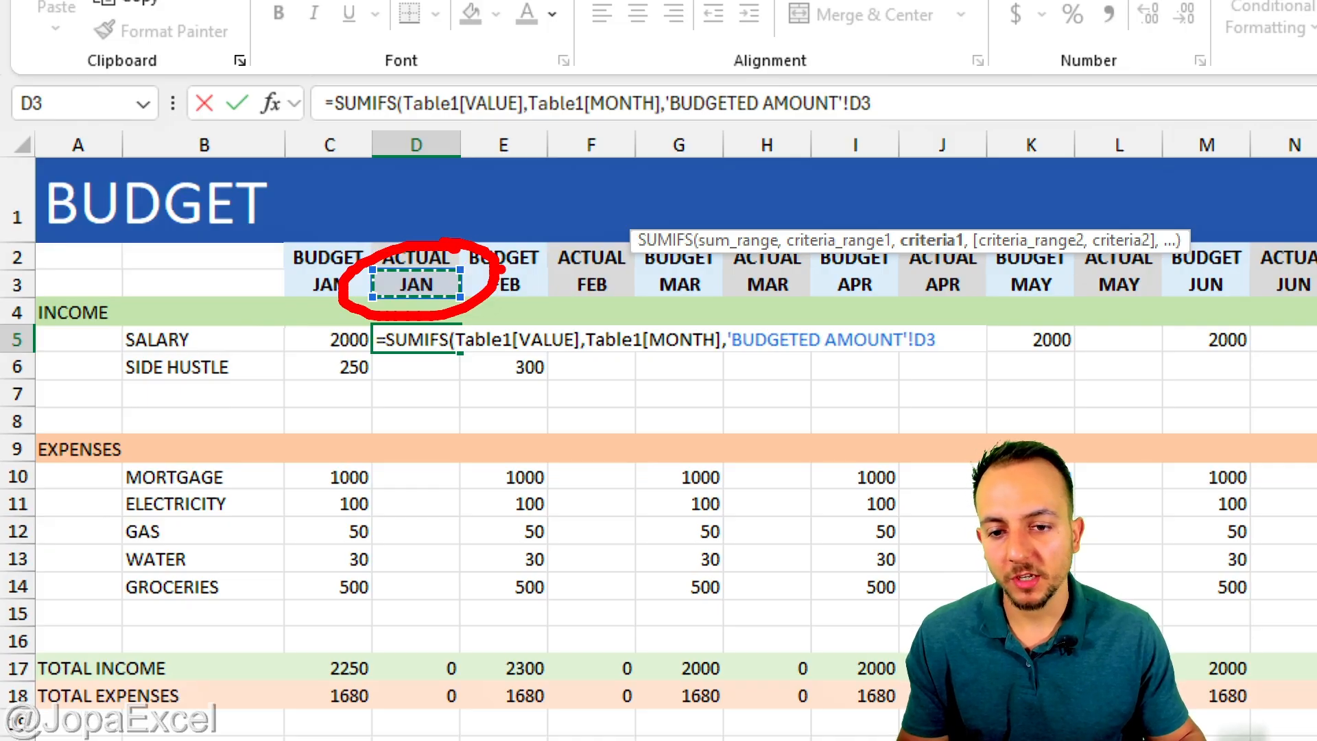
drag(411, 528, 428, 410)
drag(440, 154, 440, 220)
drag(179, 308, 270, 309)
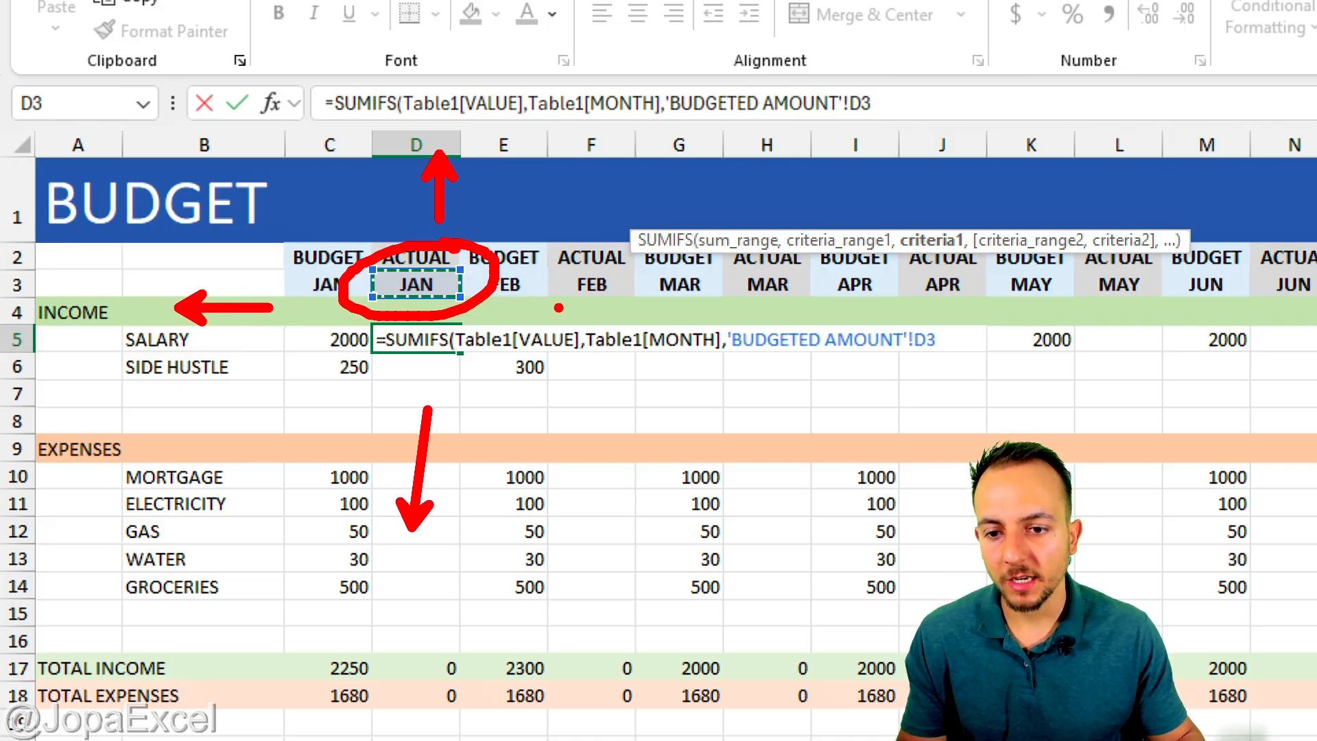
drag(496, 306, 588, 307)
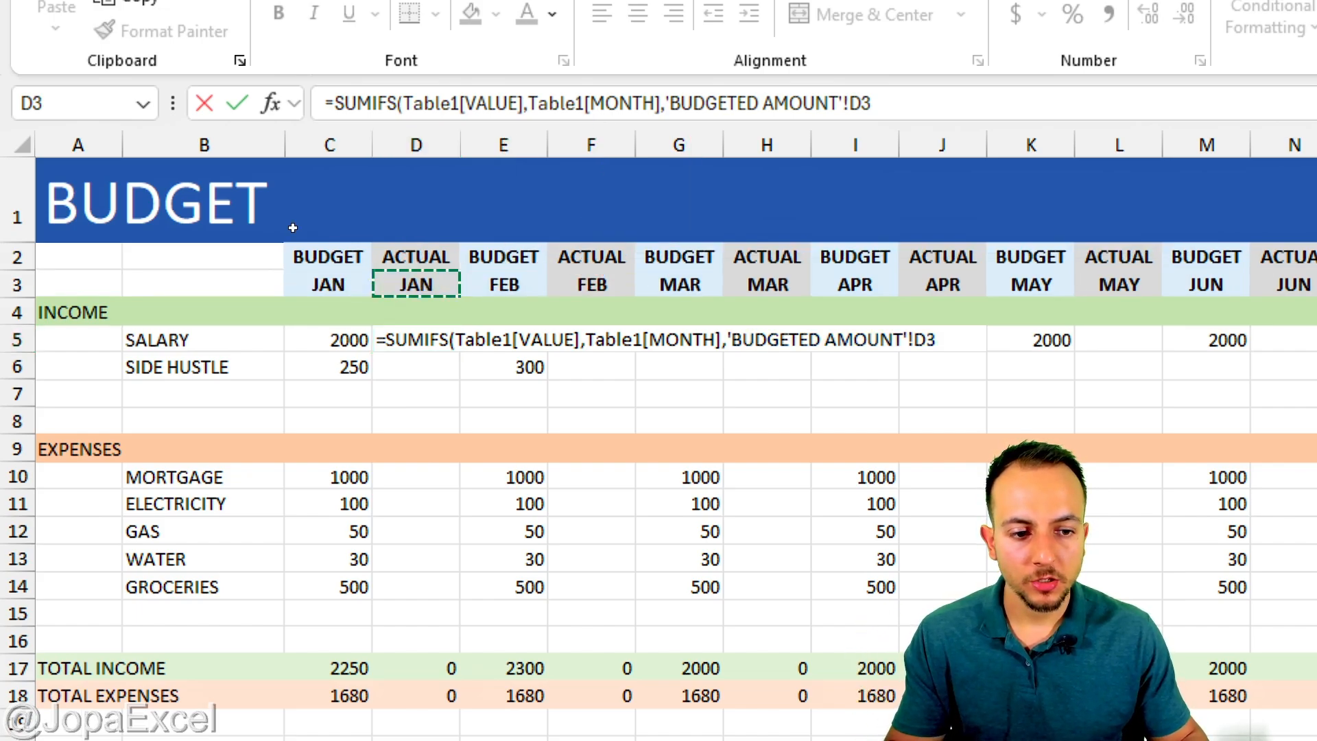
key(ctrl+2)
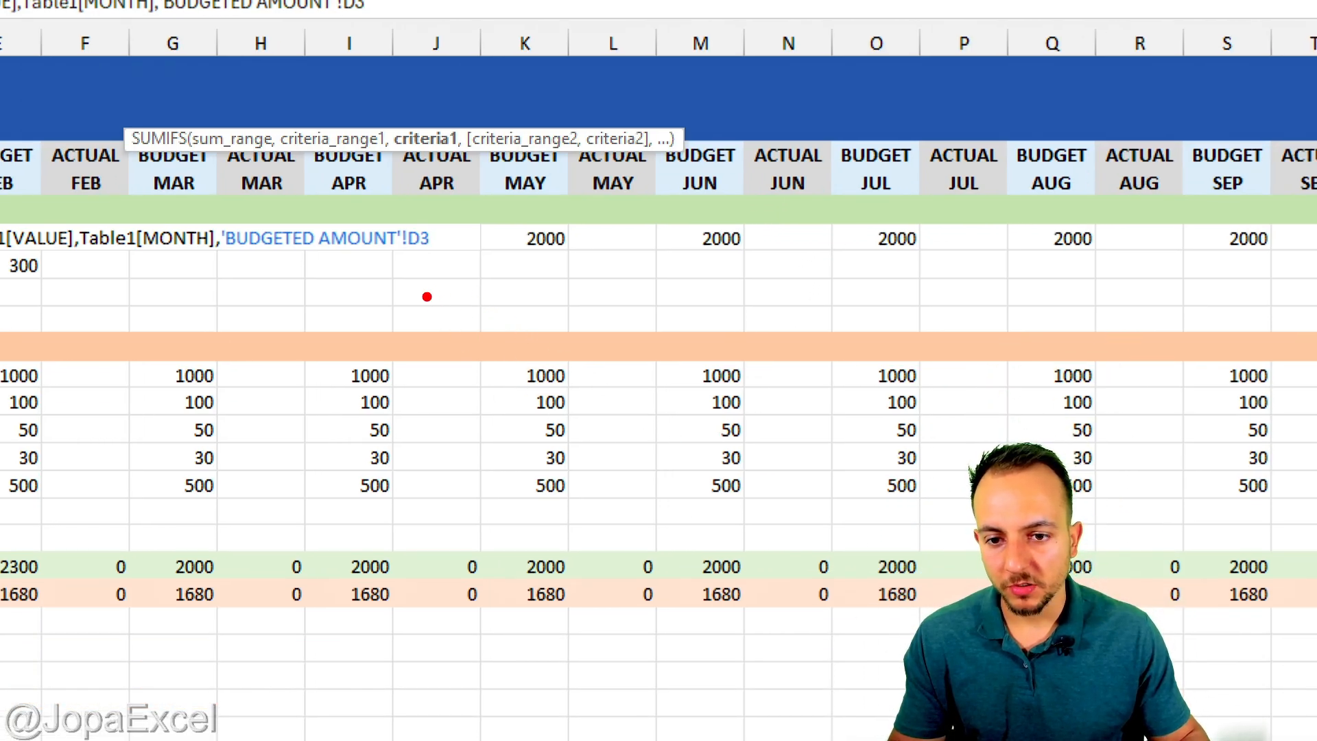
drag(419, 288, 458, 284)
mouse_move(428, 321)
mouse_down()
mouse_move(473, 319)
mouse_move(519, 376)
mouse_up()
drag(391, 387, 524, 391)
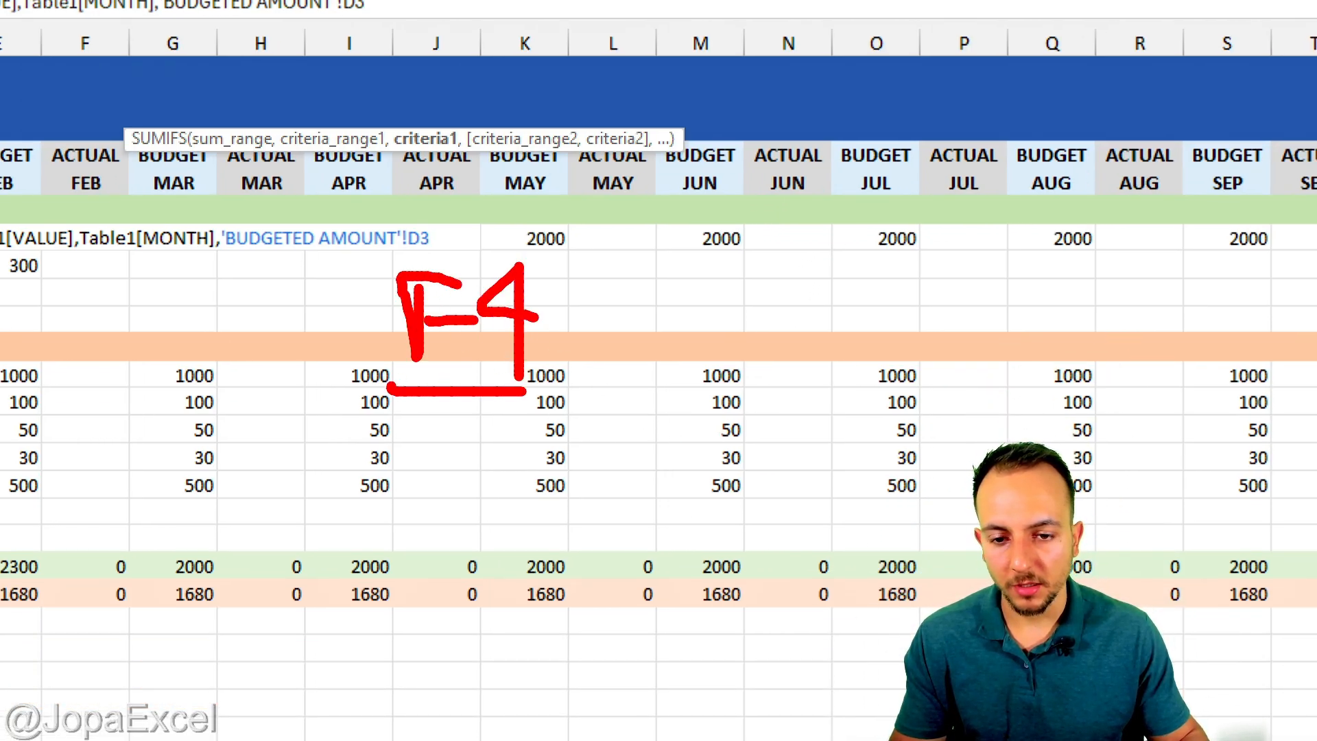
key(Escape)
Lock only the row of the month criterion reference, making it D$3
key(F4)
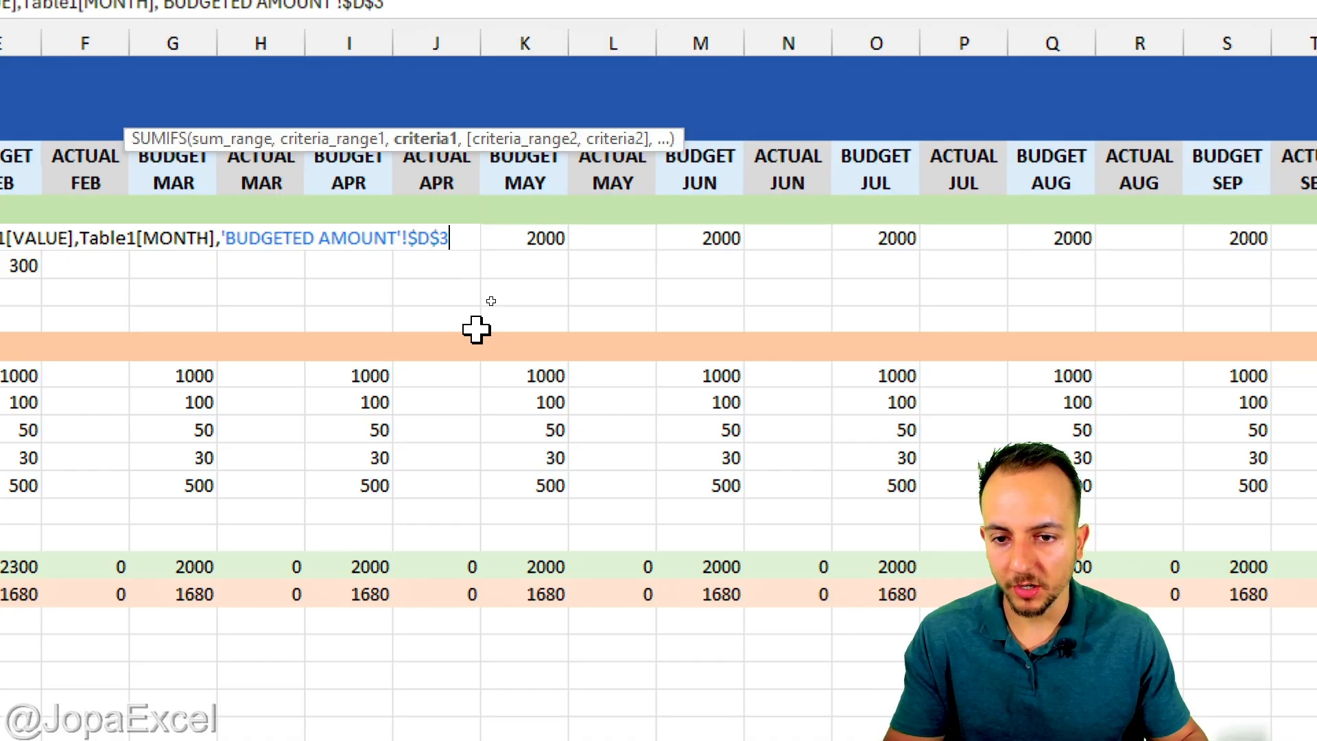
key(ctrl+2)
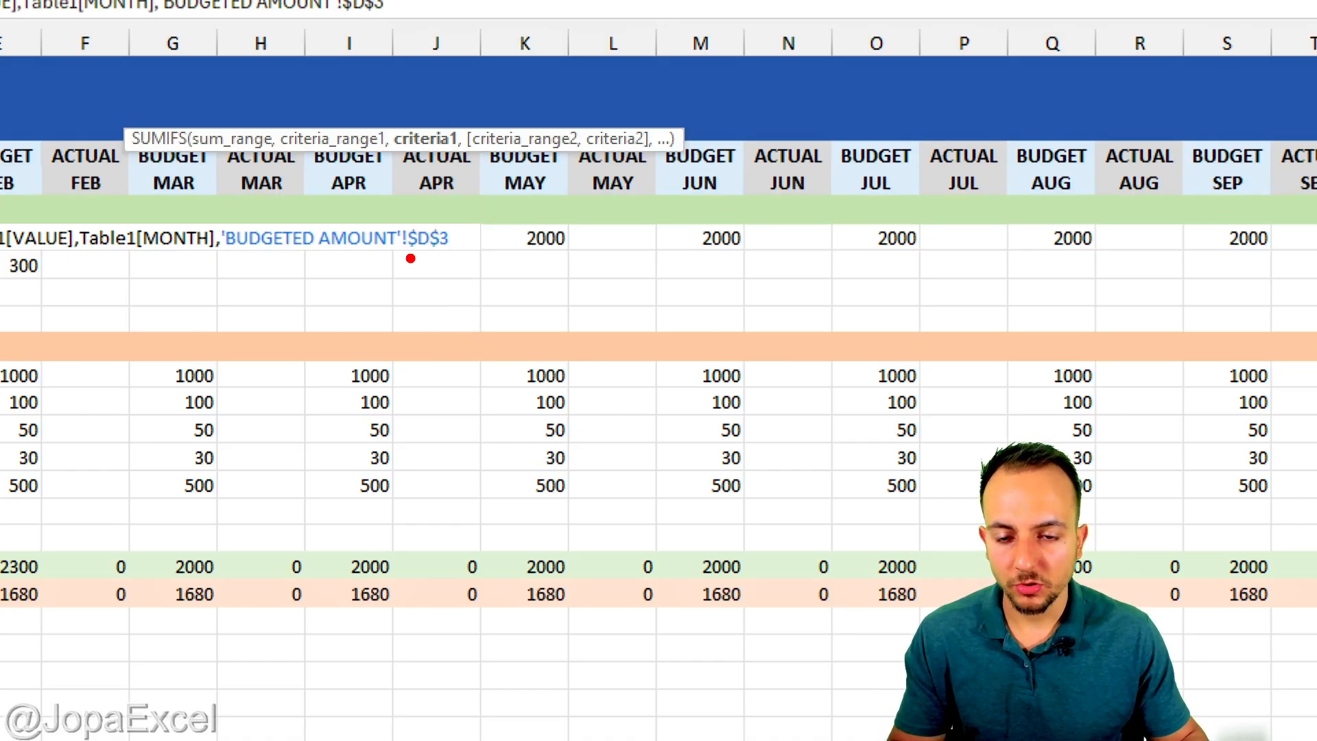
drag(410, 259, 371, 316)
drag(439, 259, 502, 323)
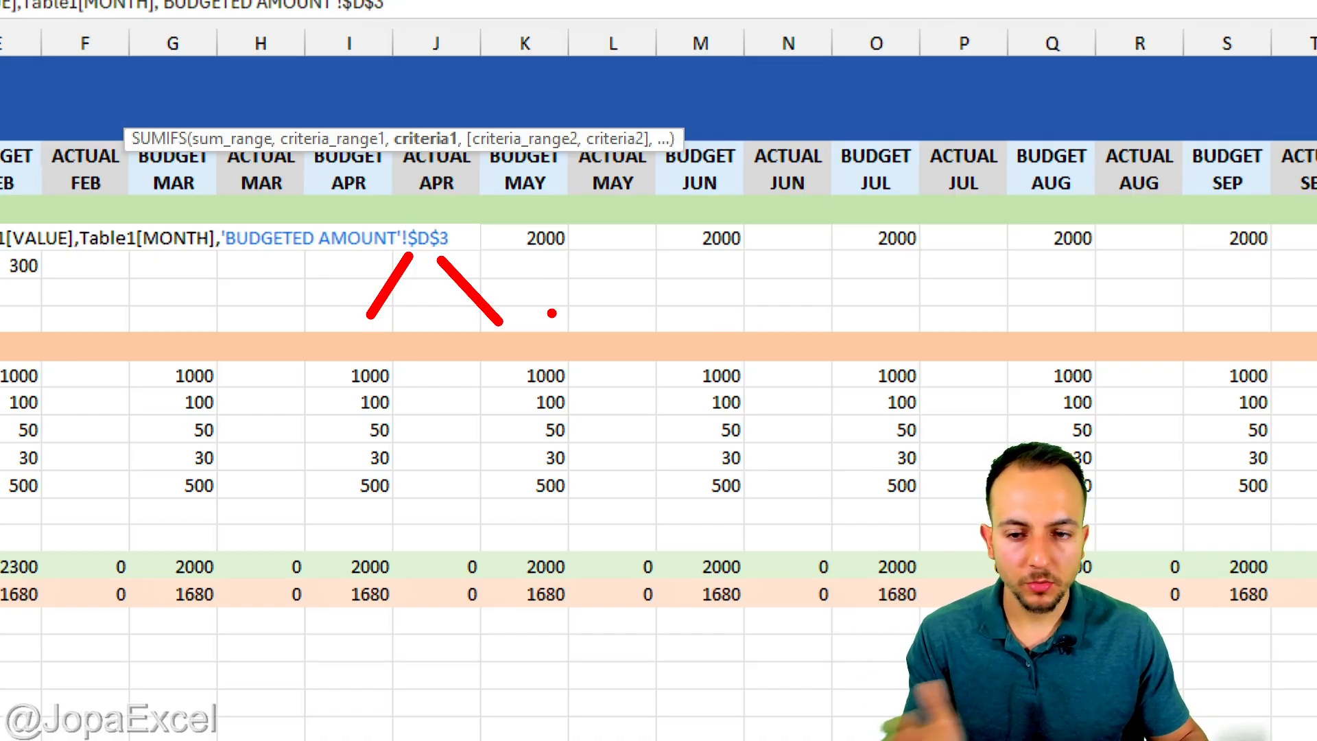
key(Escape)
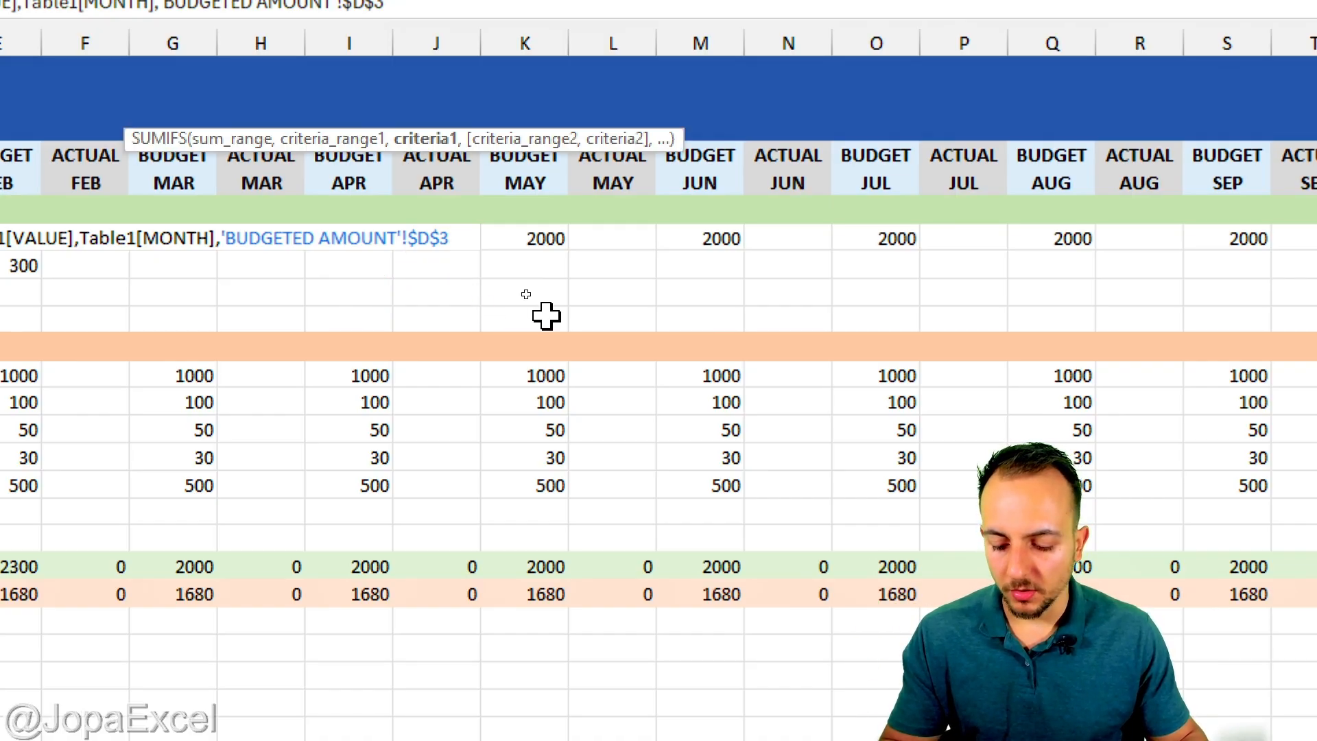
key(F4)
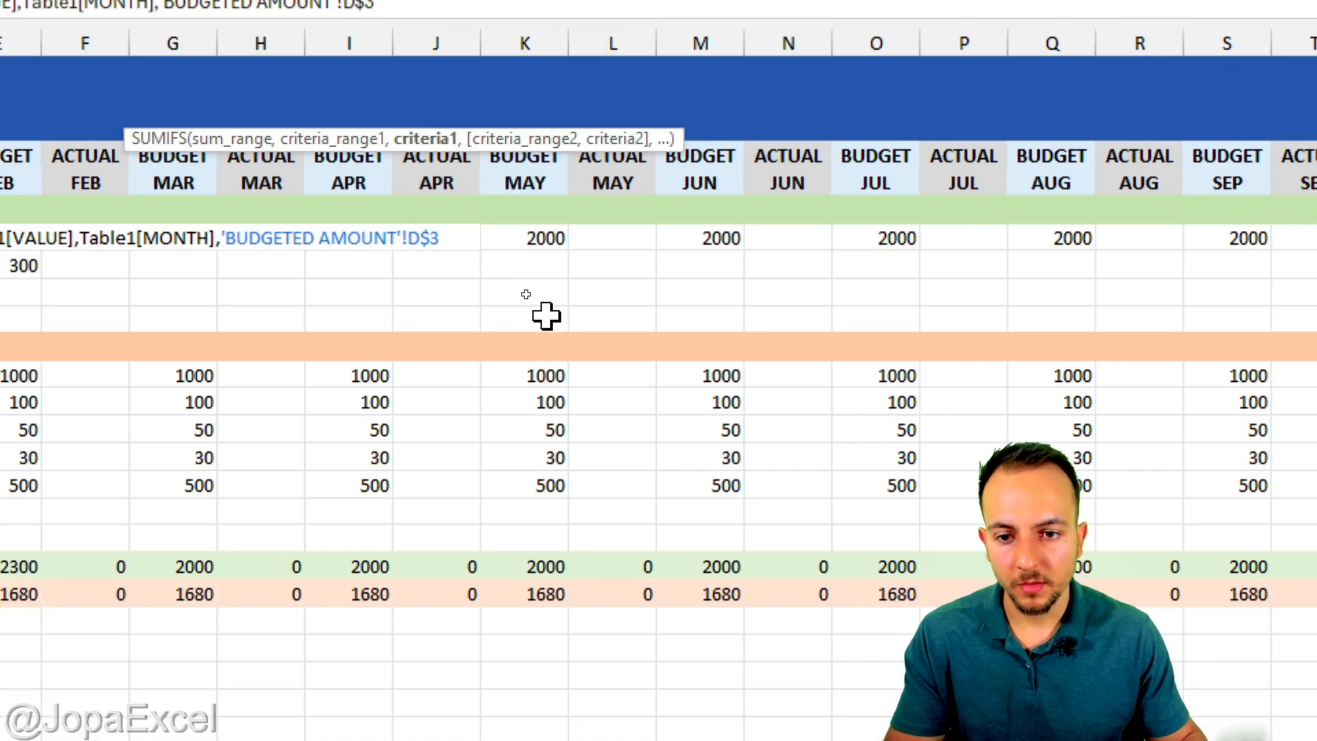
key(ctrl+2)
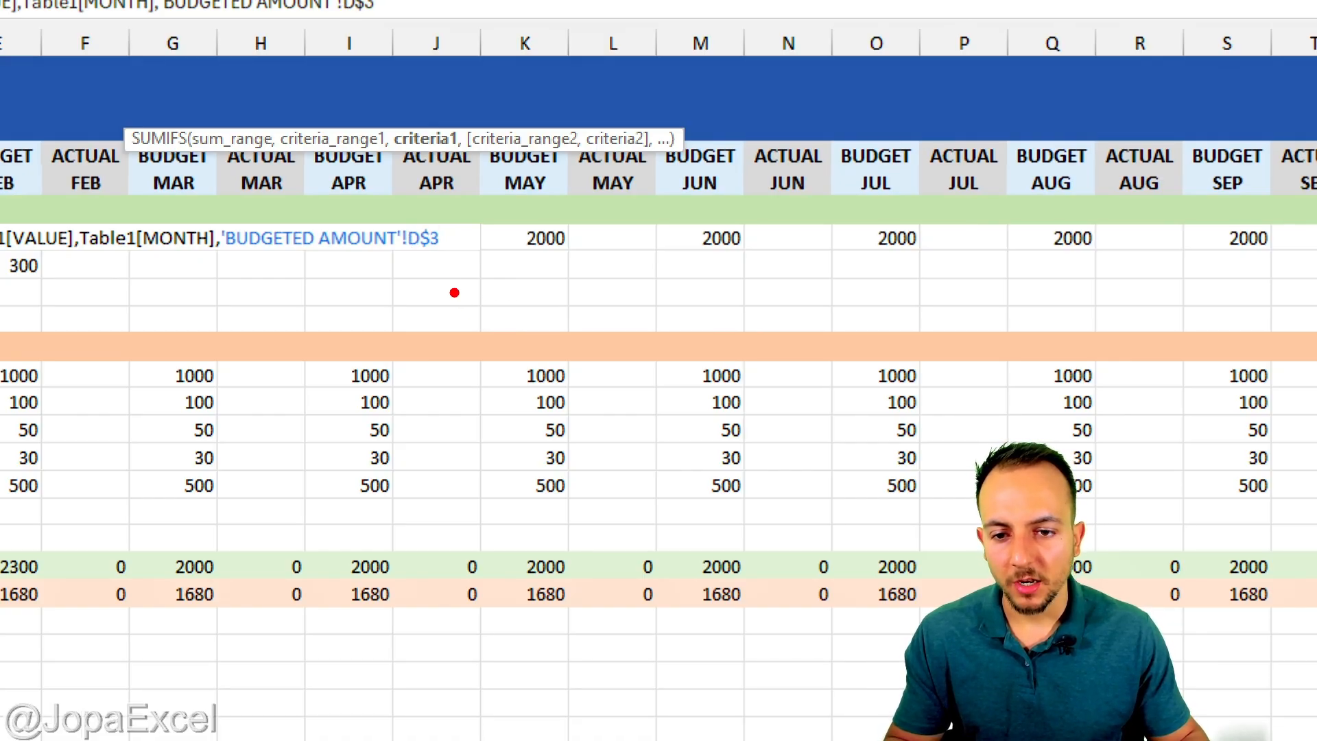
mouse_move(405, 214)
mouse_down()
mouse_move(454, 259)
mouse_move(480, 312)
mouse_up()
key(ctrl+z)
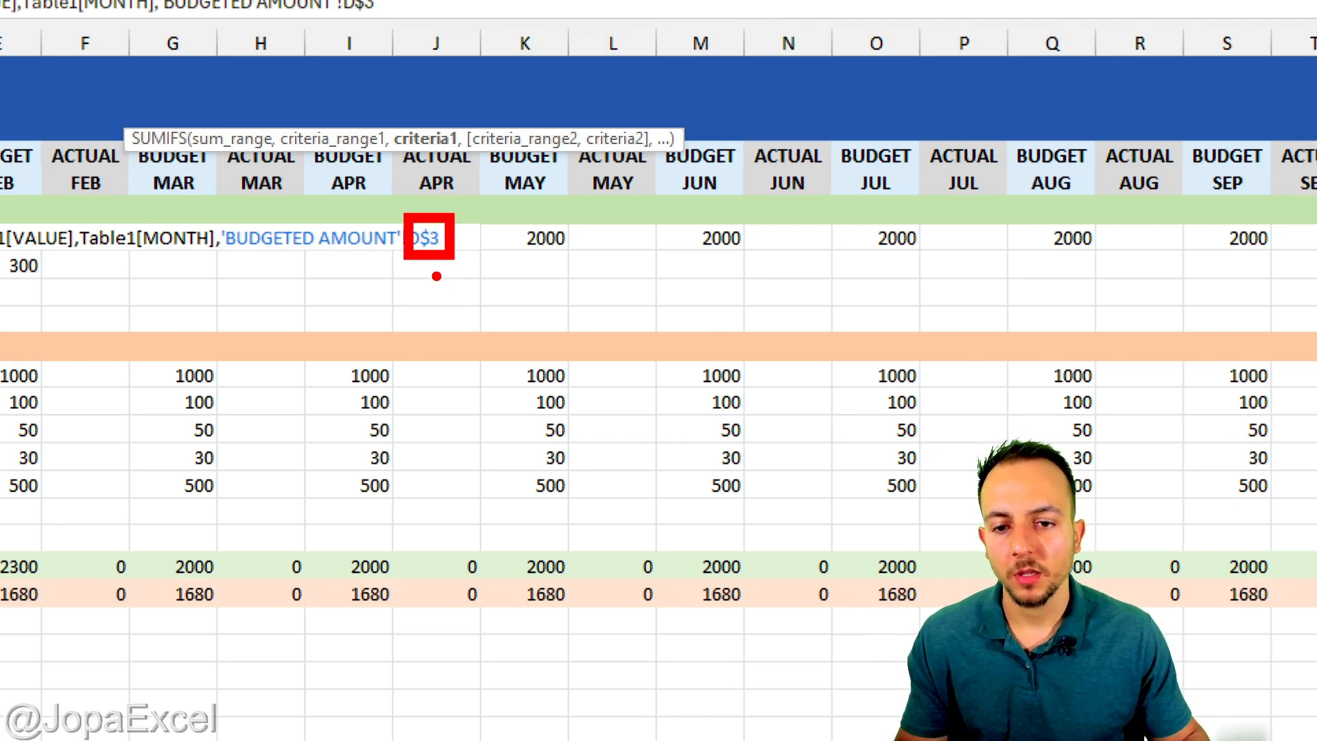
key(ctrl+z)
drag(389, 214, 464, 326)
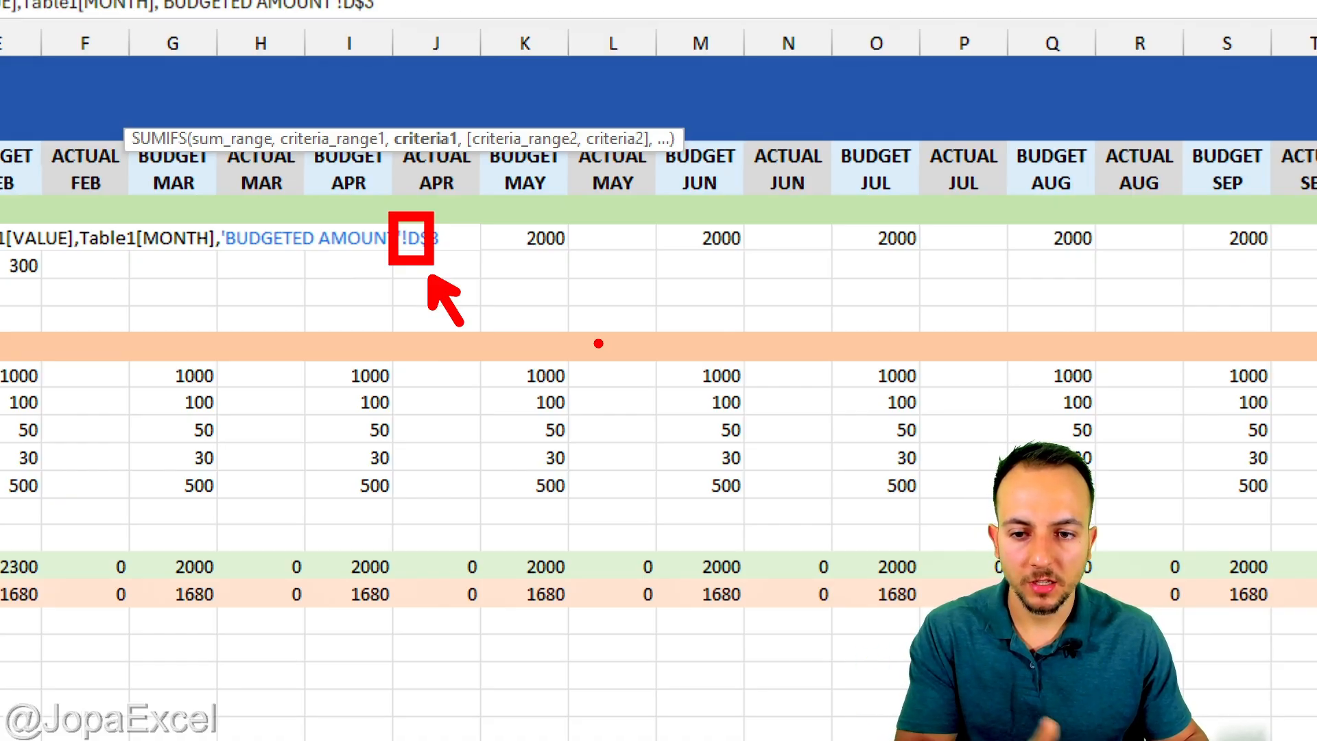
key(Escape)
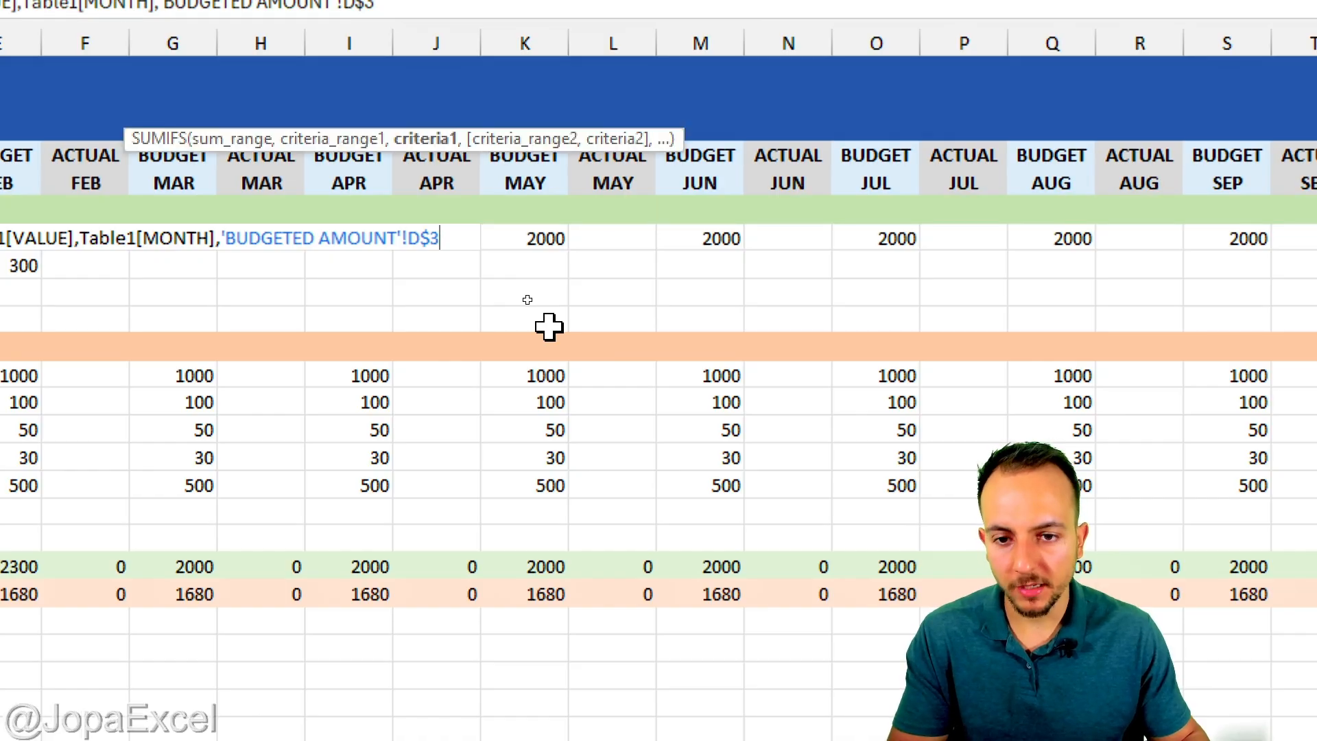
Add Table1[CATEGORY] from the ACTUAL AMOUNT sheet as the formula's second criteria range
text(,)
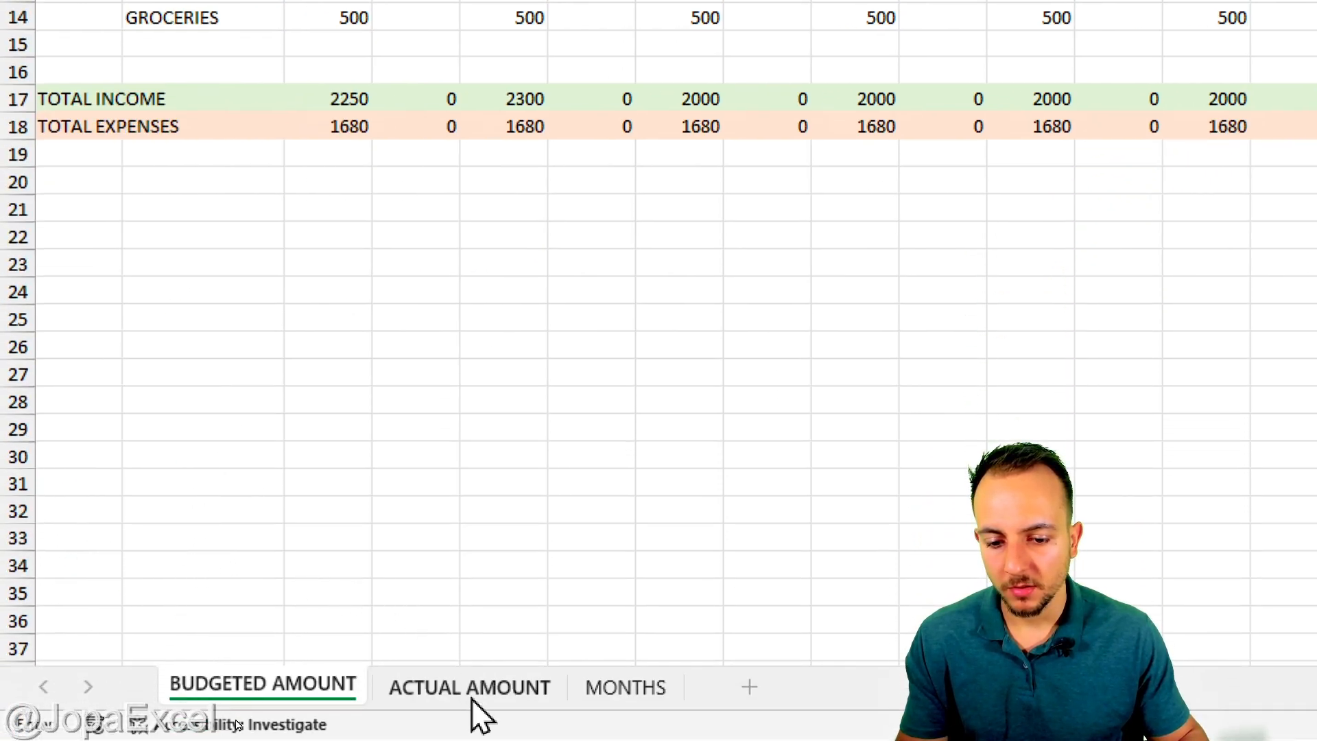
click(472, 717)
click(358, 320)
drag(358, 320, 360, 348)
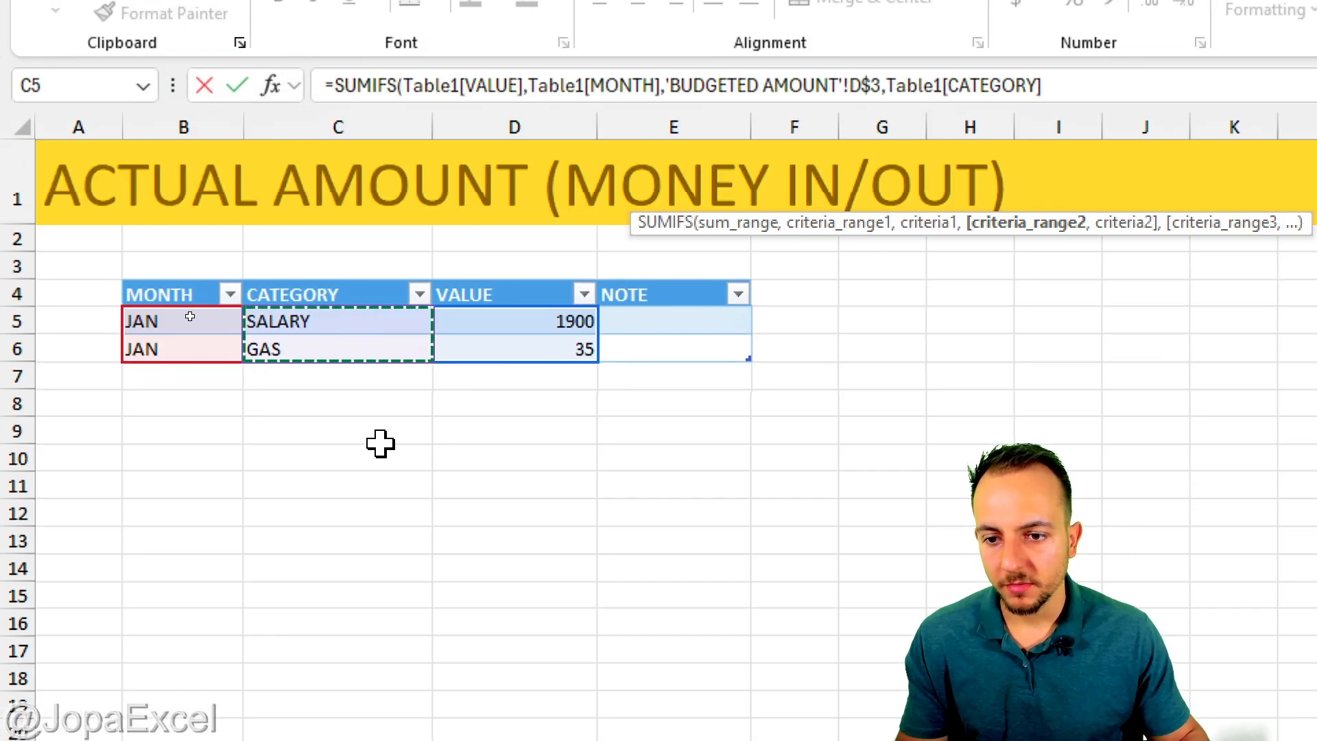
text(,)
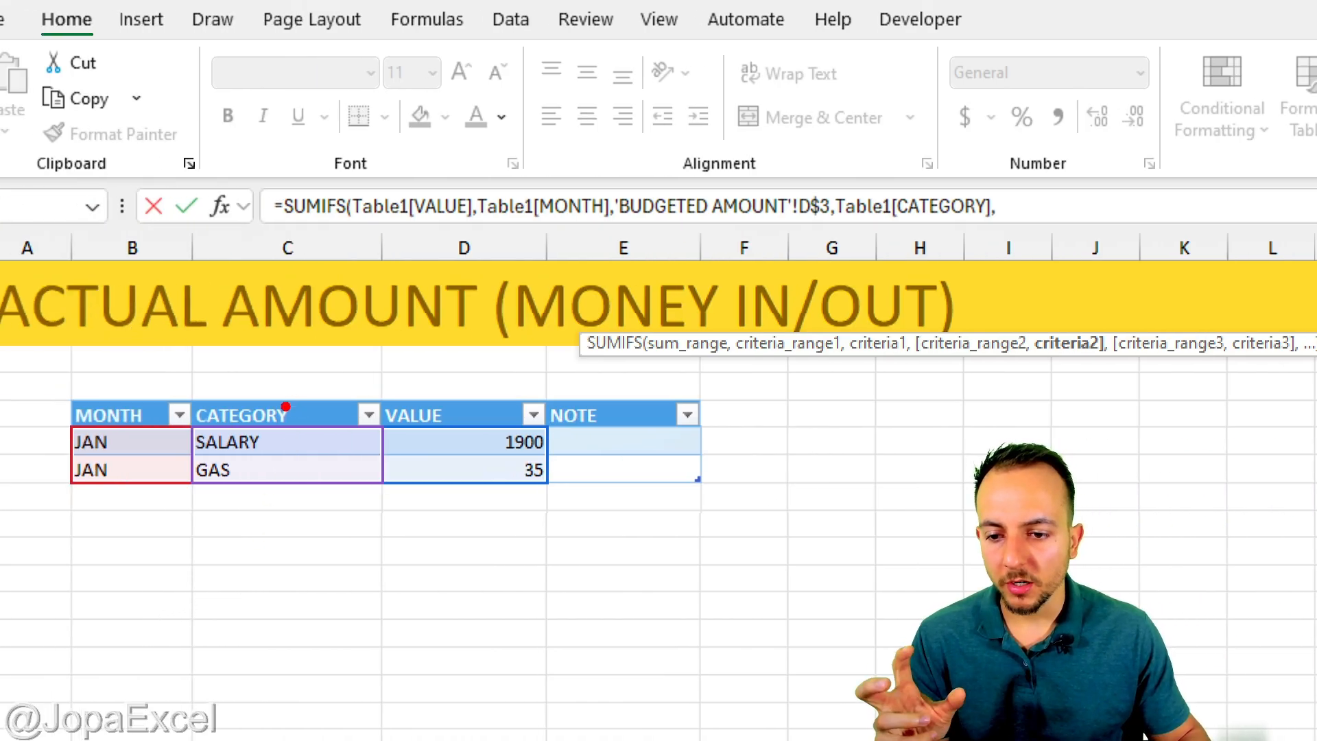
mouse_move(286, 398)
mouse_down()
mouse_move(321, 393)
mouse_move(284, 395)
mouse_up()
mouse_move(481, 381)
mouse_down()
mouse_move(422, 487)
mouse_move(482, 378)
mouse_up()
drag(98, 382, 91, 392)
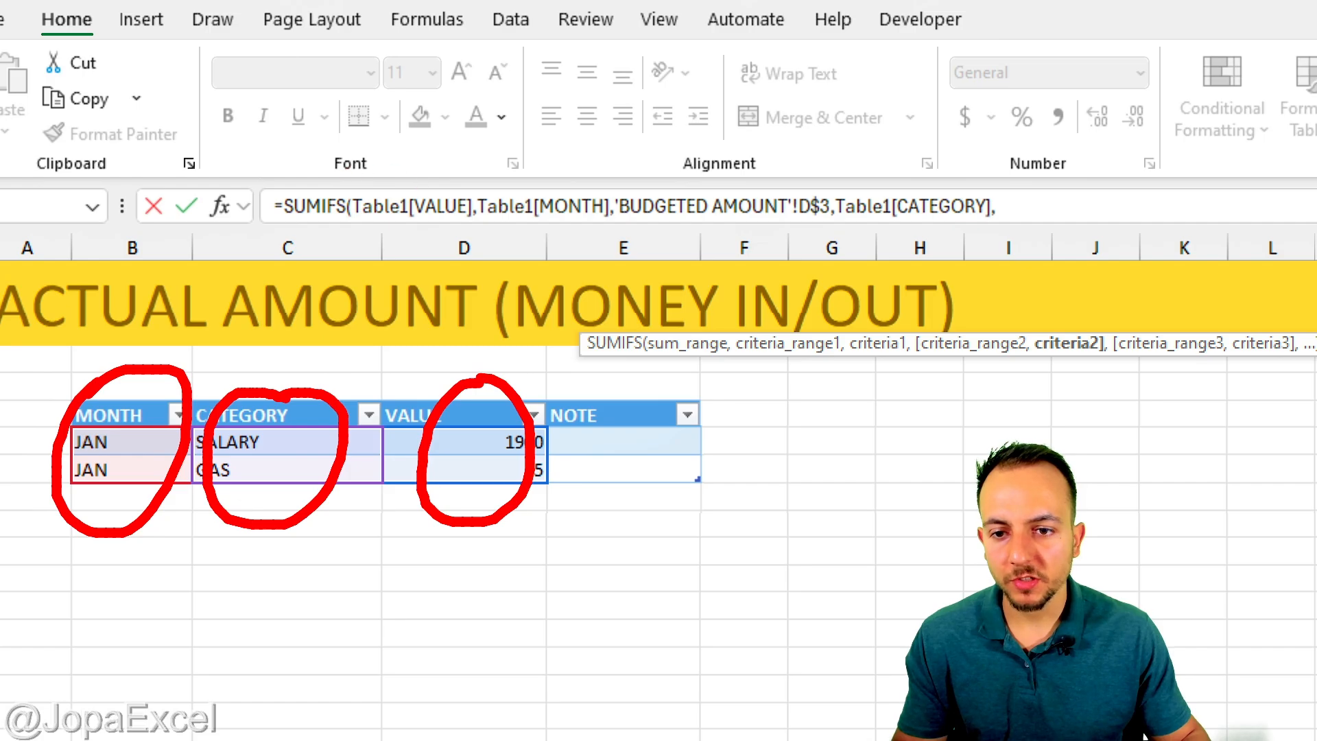
mouse_move(340, 170)
mouse_down()
mouse_move(619, 239)
mouse_move(678, 338)
mouse_up()
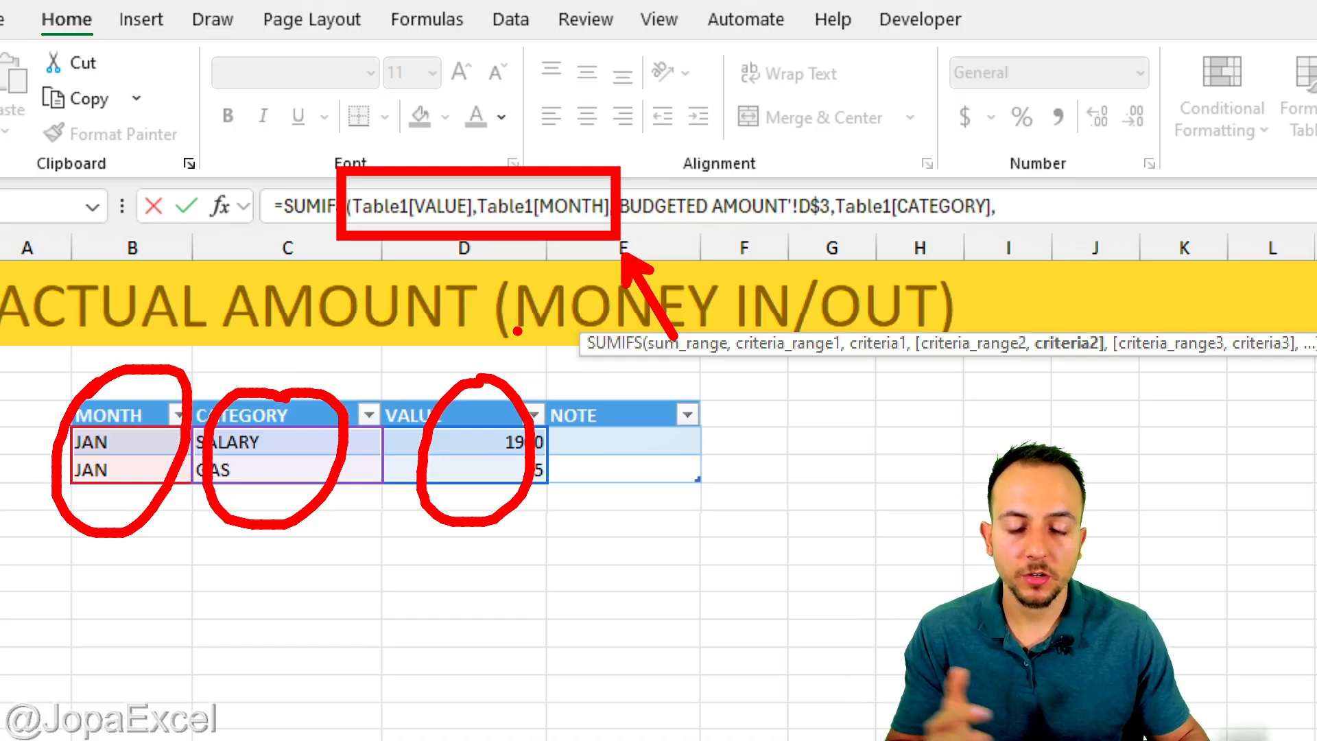
key(Escape)
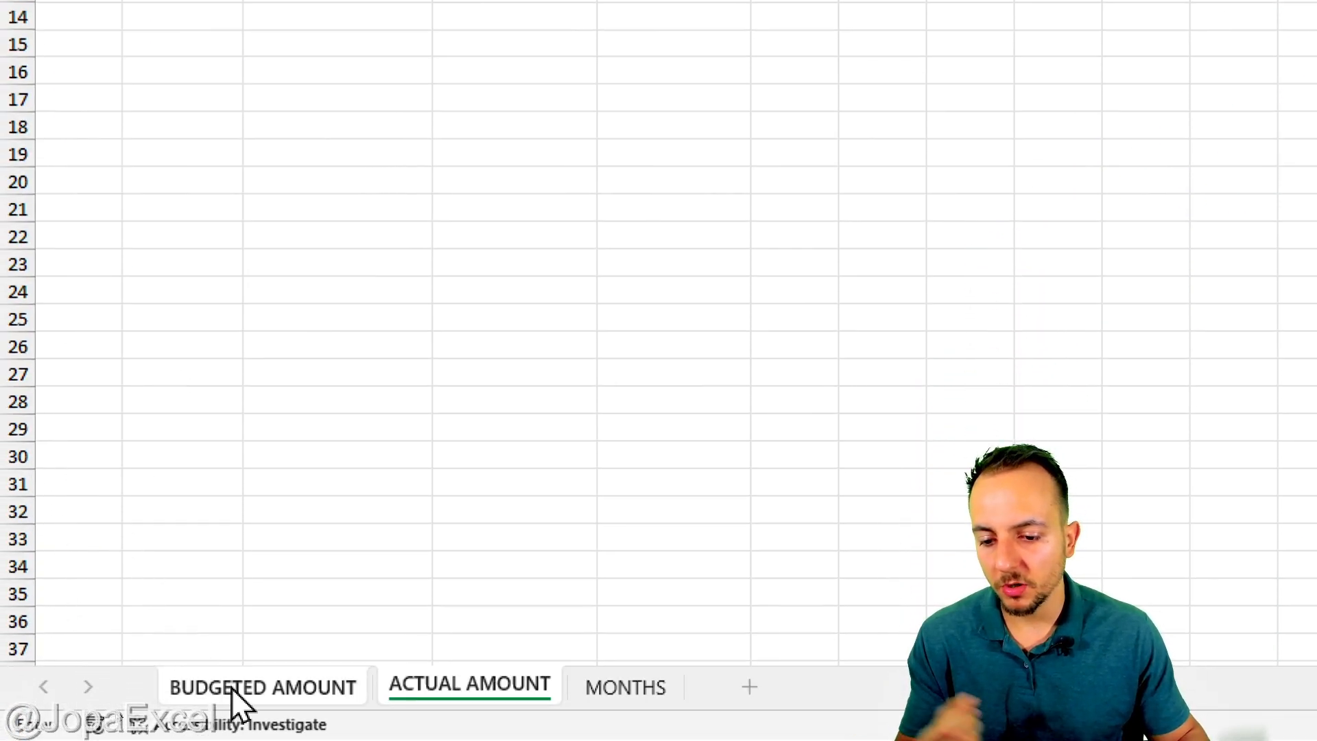
Use the SALARY label in B5 of the BUDGETED AMOUNT sheet as the second criterion
click(232, 686)
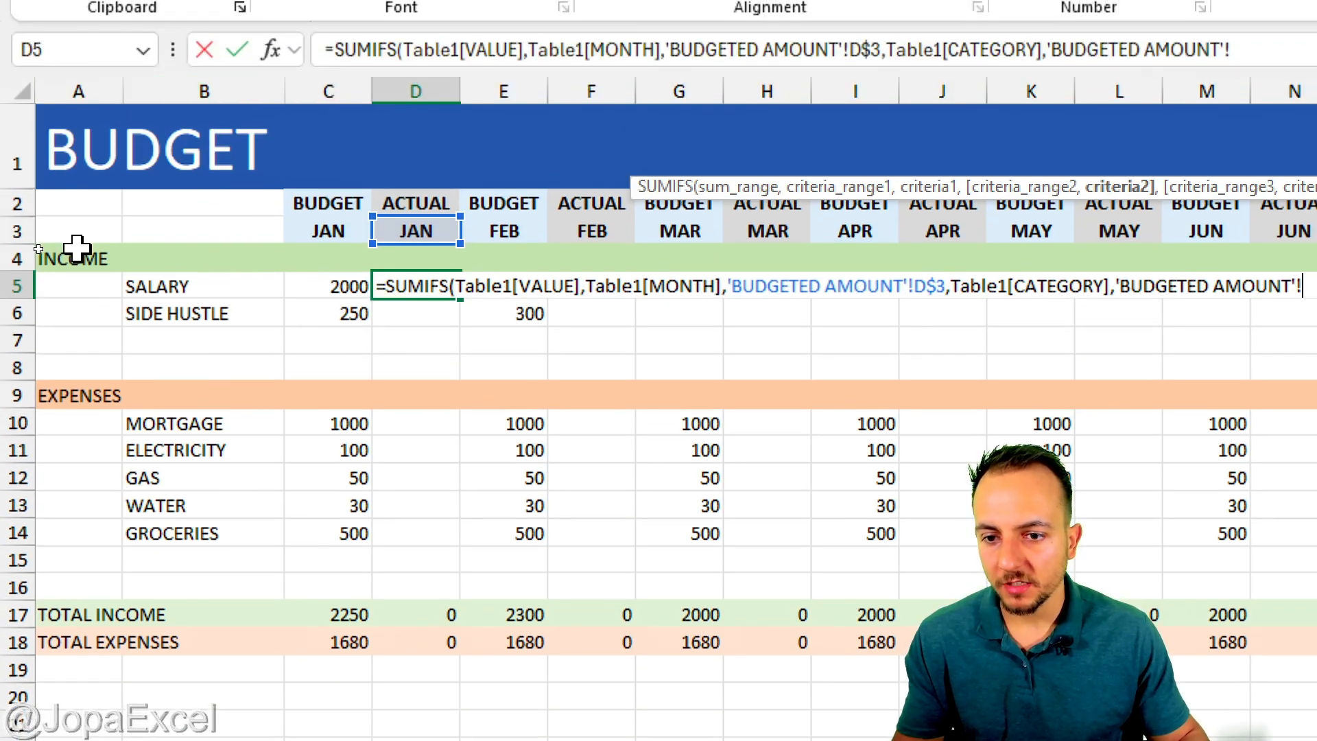
click(185, 285)
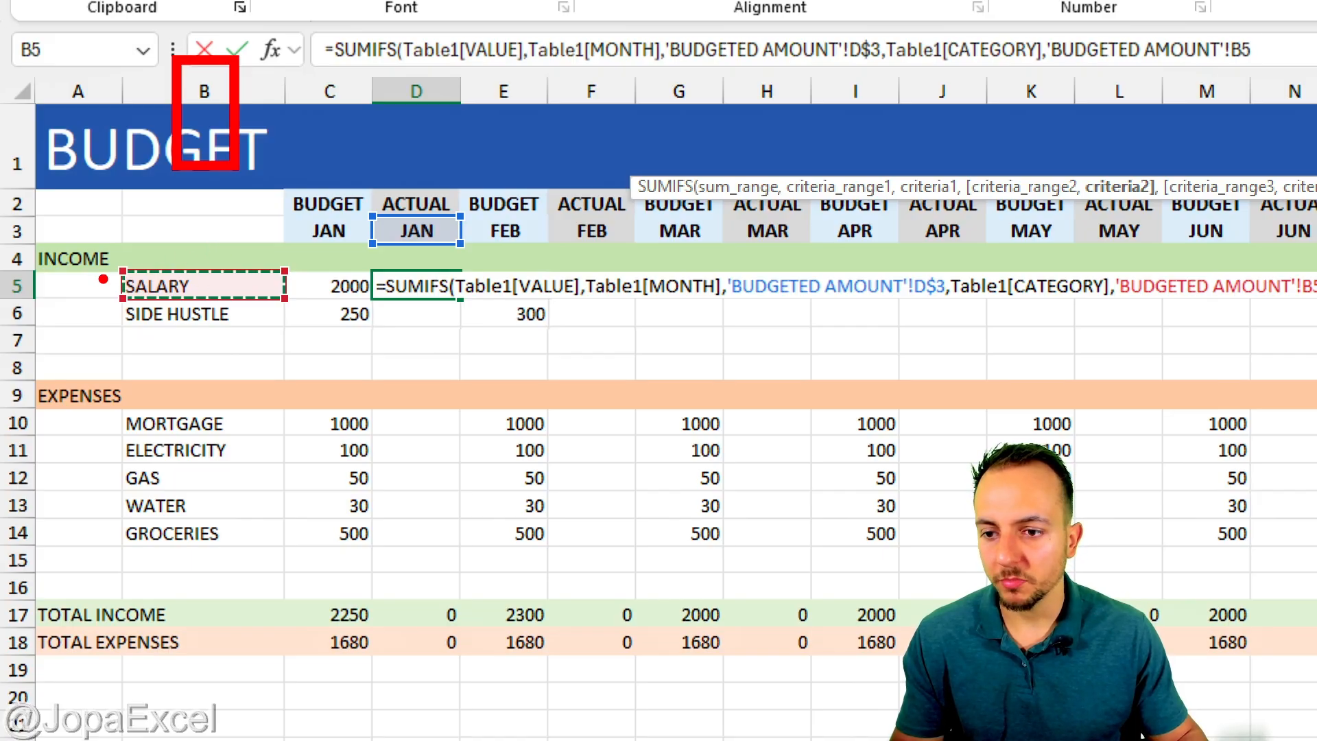
mouse_move(112, 287)
mouse_down()
mouse_move(47, 286)
mouse_move(50, 348)
mouse_up()
drag(88, 371, 67, 374)
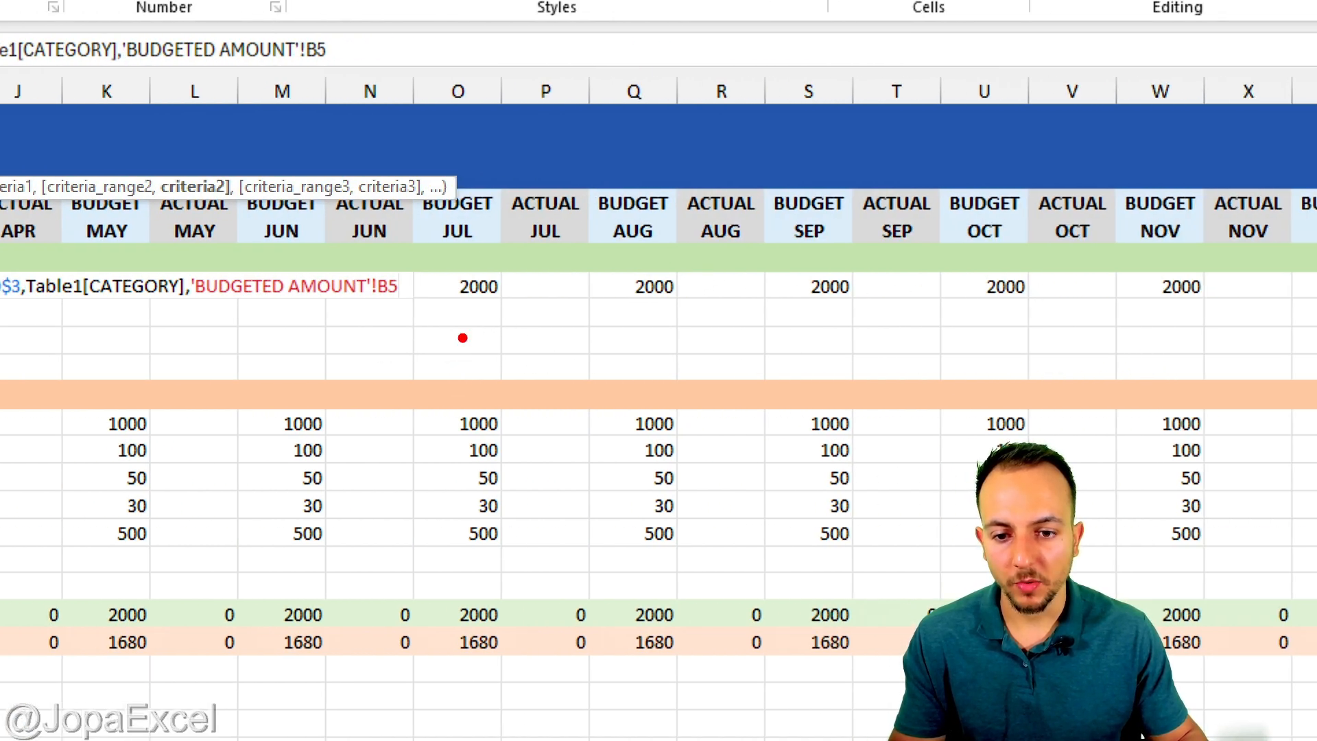
drag(462, 336, 484, 314)
drag(436, 380, 593, 390)
drag(505, 374, 531, 444)
drag(397, 467, 575, 466)
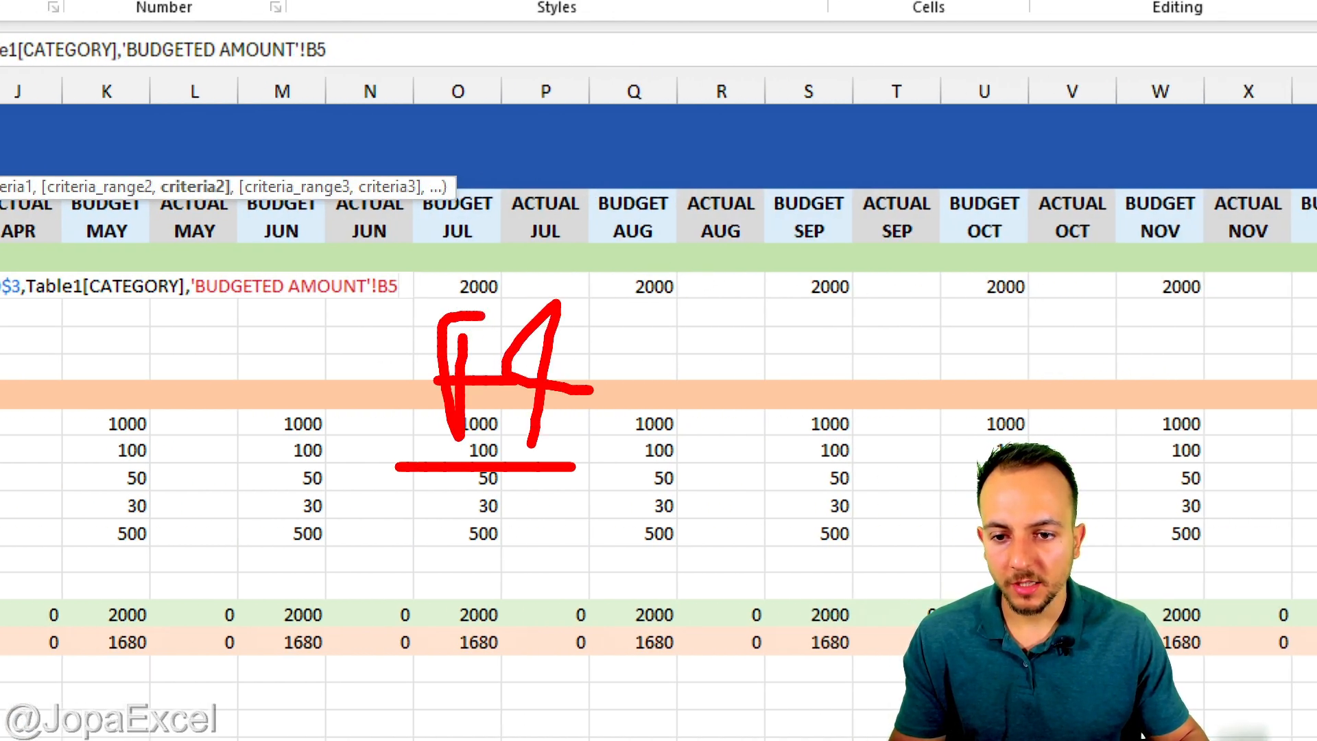
Lock only the column of the category criterion reference as $B5 and complete the SUMIFS formula in D5
key(F4)
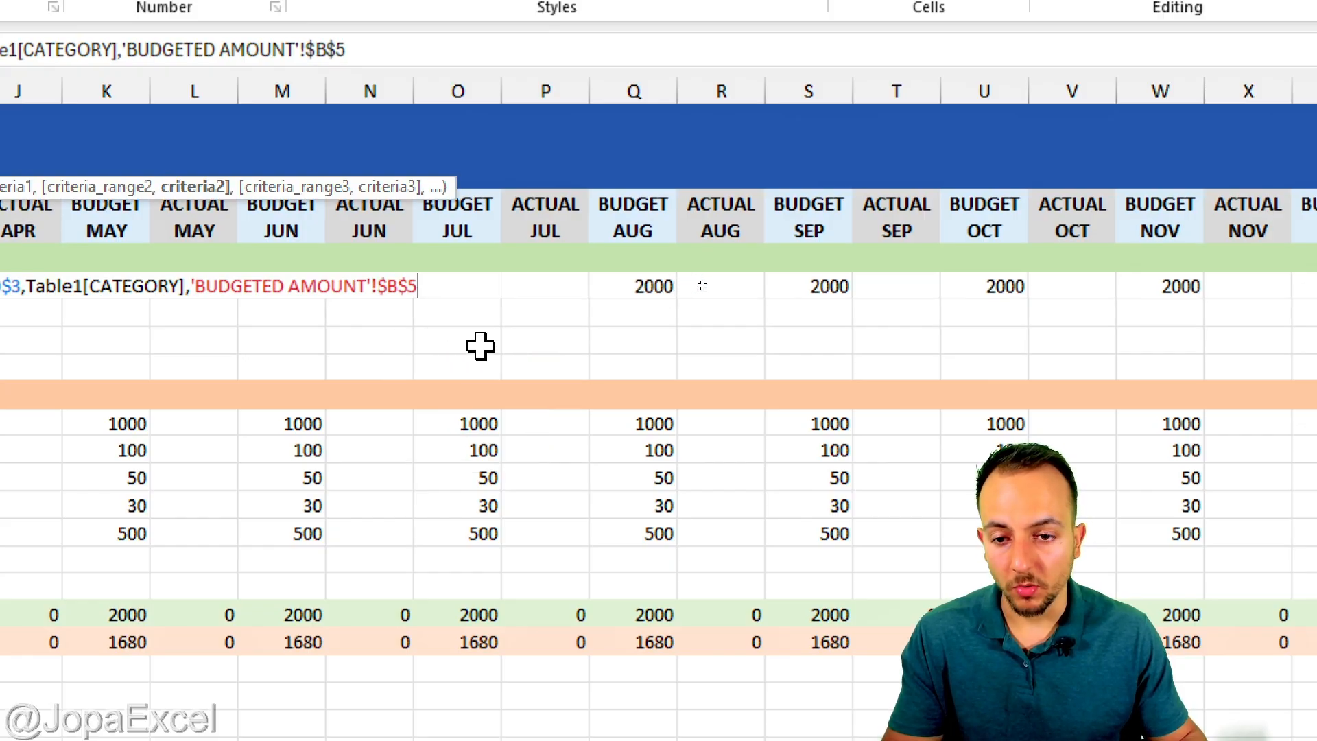
key(F4)
key(F4)
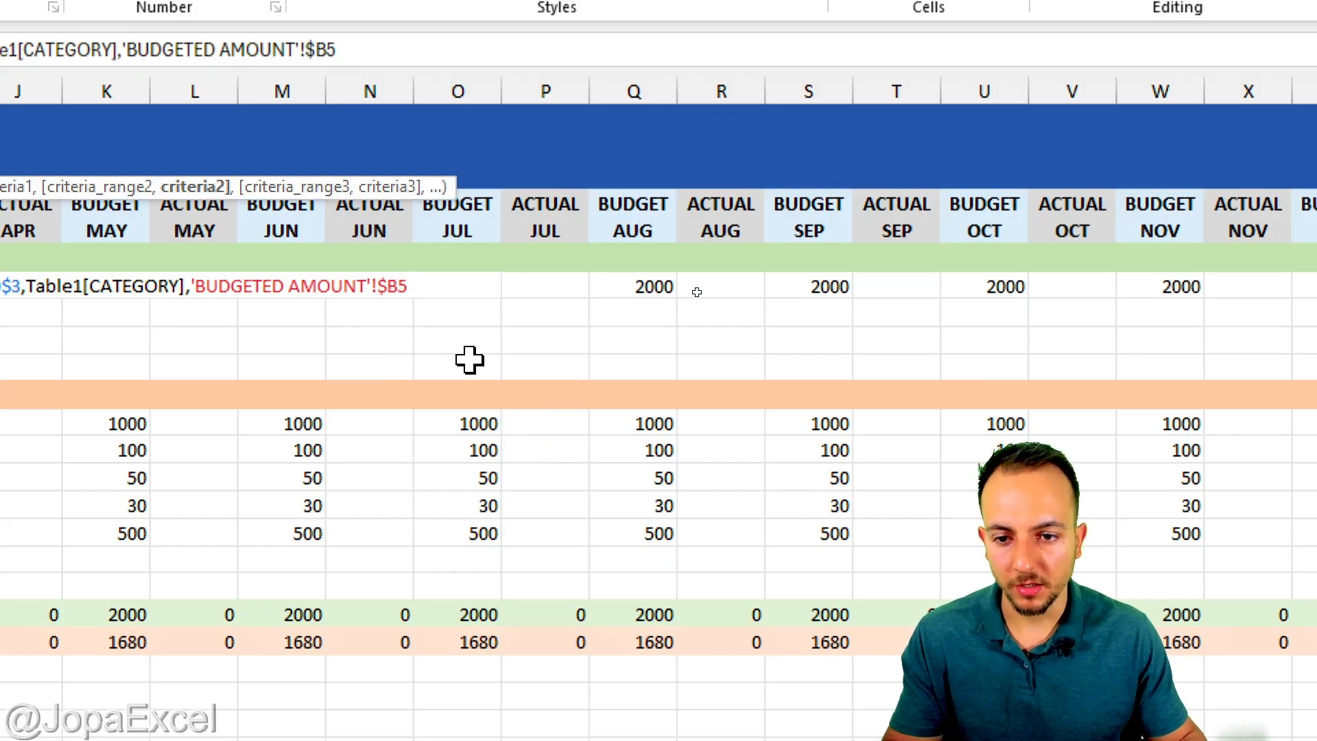
mouse_move(411, 260)
mouse_down()
mouse_move(356, 264)
mouse_move(416, 321)
mouse_move(403, 256)
mouse_up()
mouse_move(431, 374)
mouse_down()
mouse_move(455, 361)
mouse_move(465, 403)
mouse_up()
drag(380, 388, 453, 321)
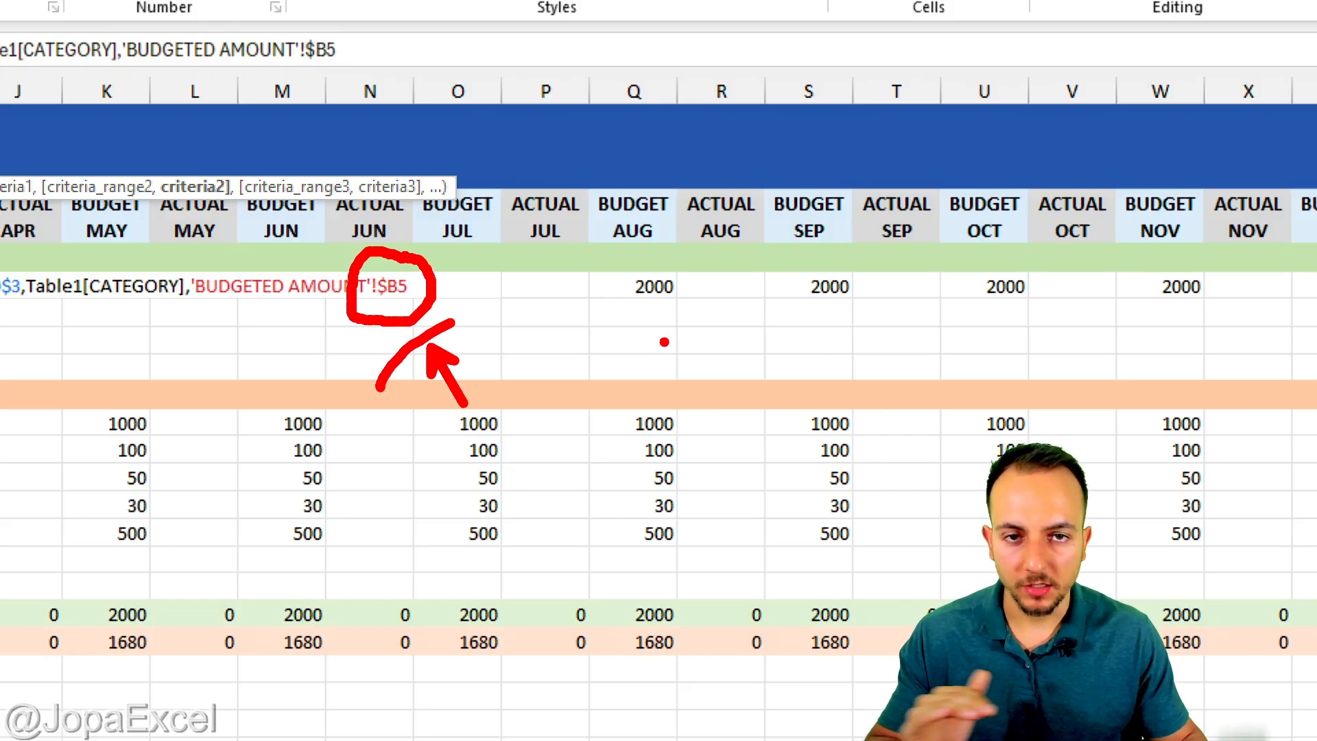
key(Escape)
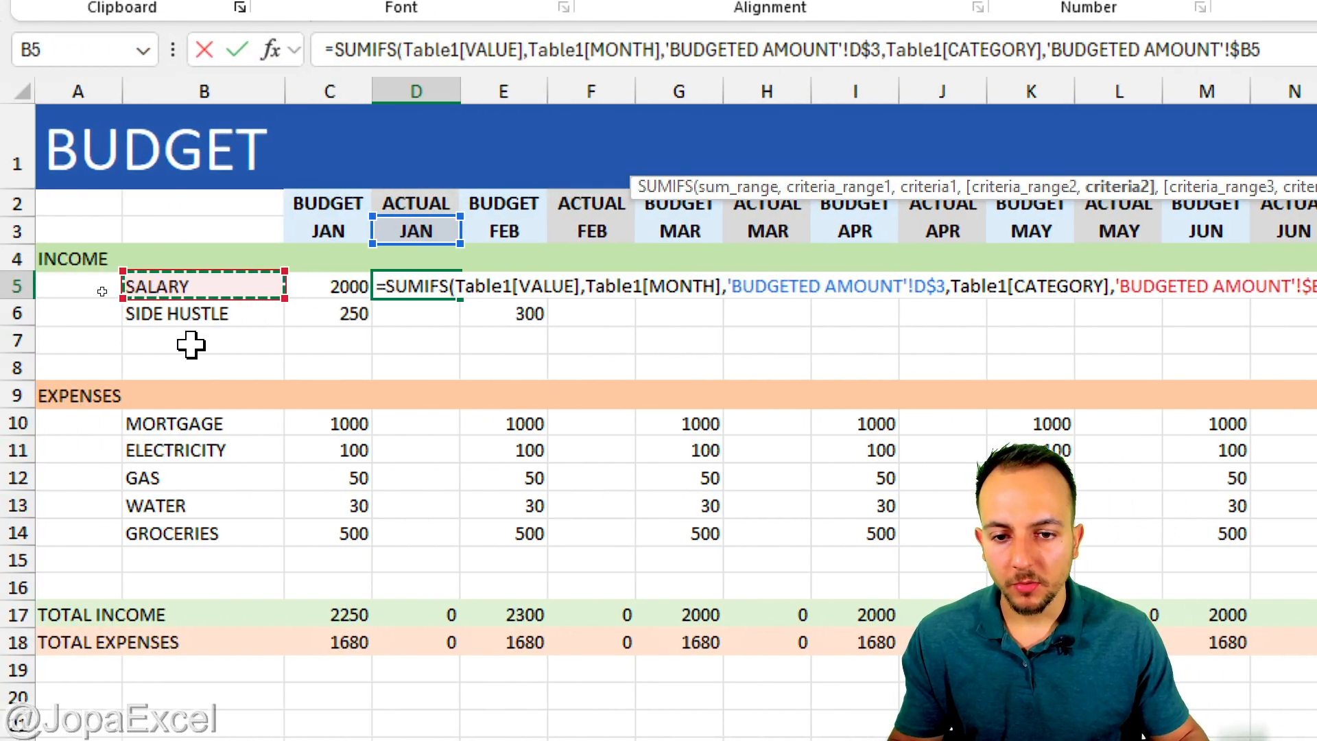
key(Return)
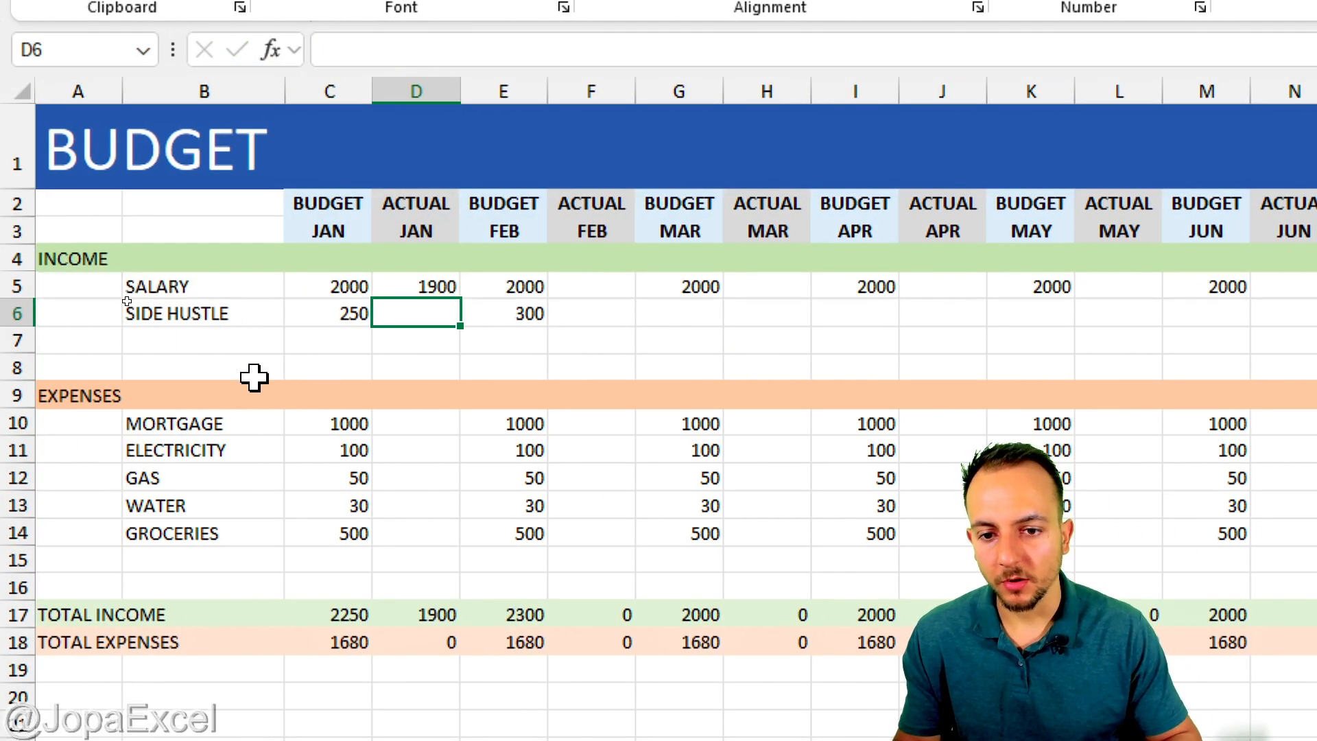
Fill the SUMIFS formula from D5 down to the SIDE HUSTLE row in D6
click(289, 286)
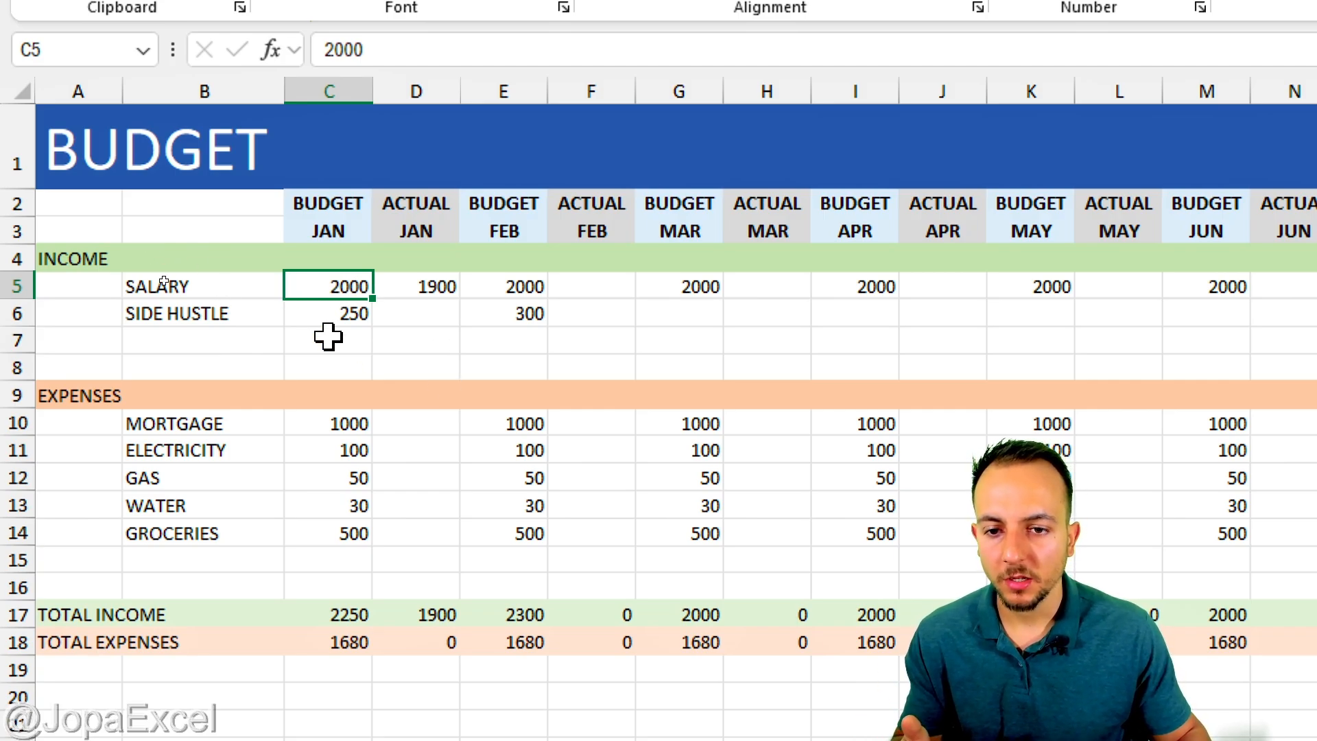
click(409, 292)
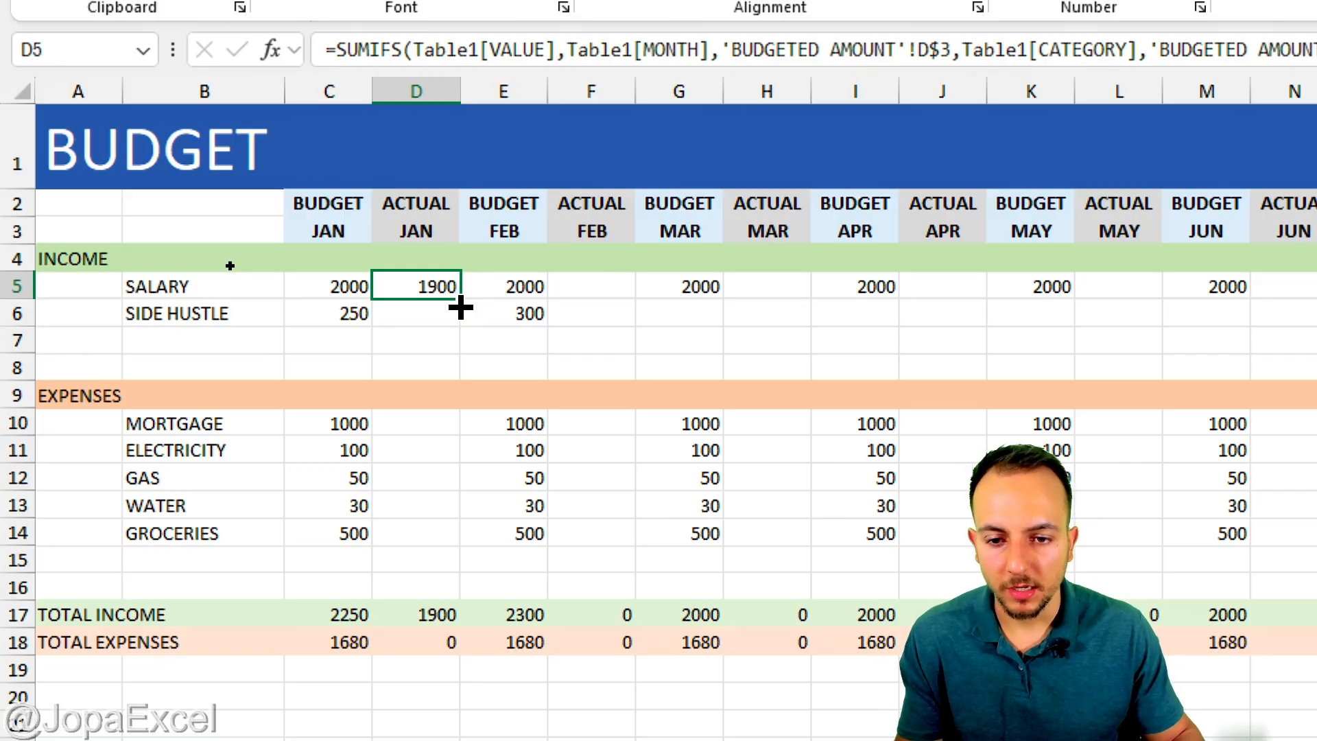
drag(466, 301, 457, 329)
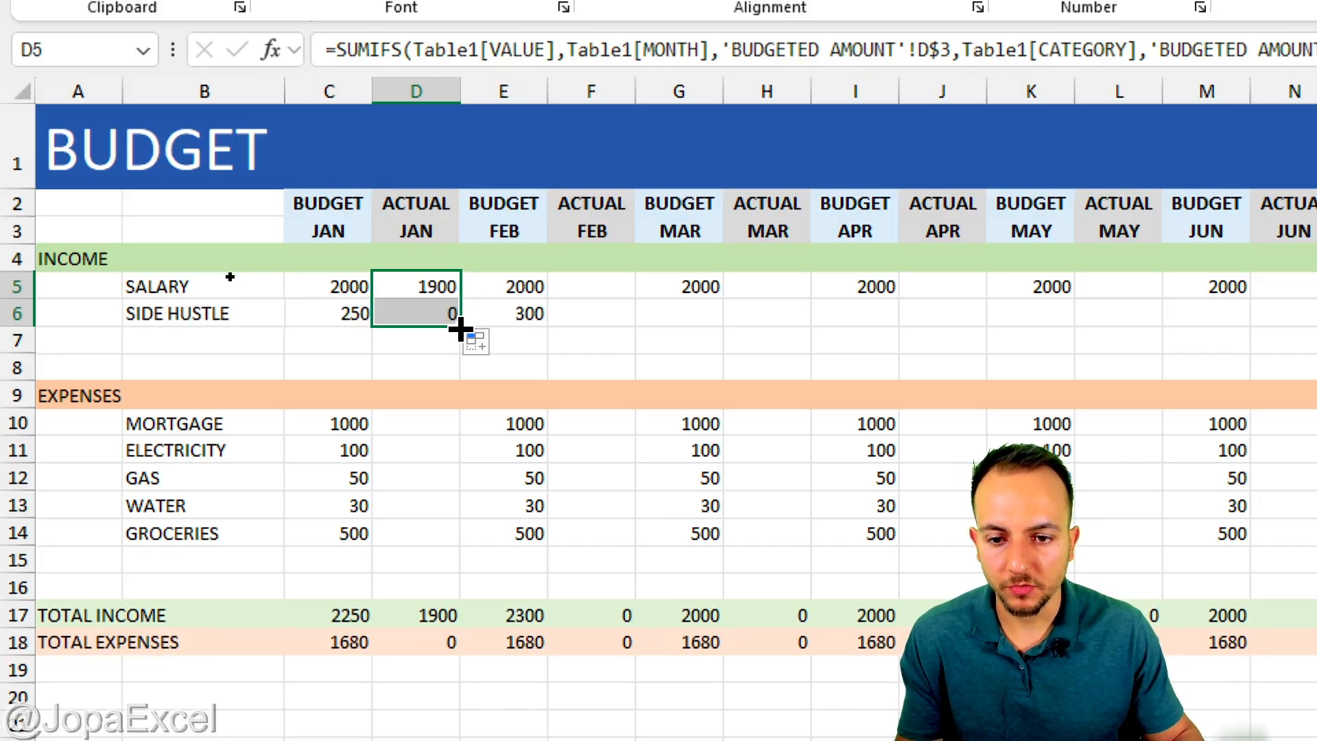
click(437, 318)
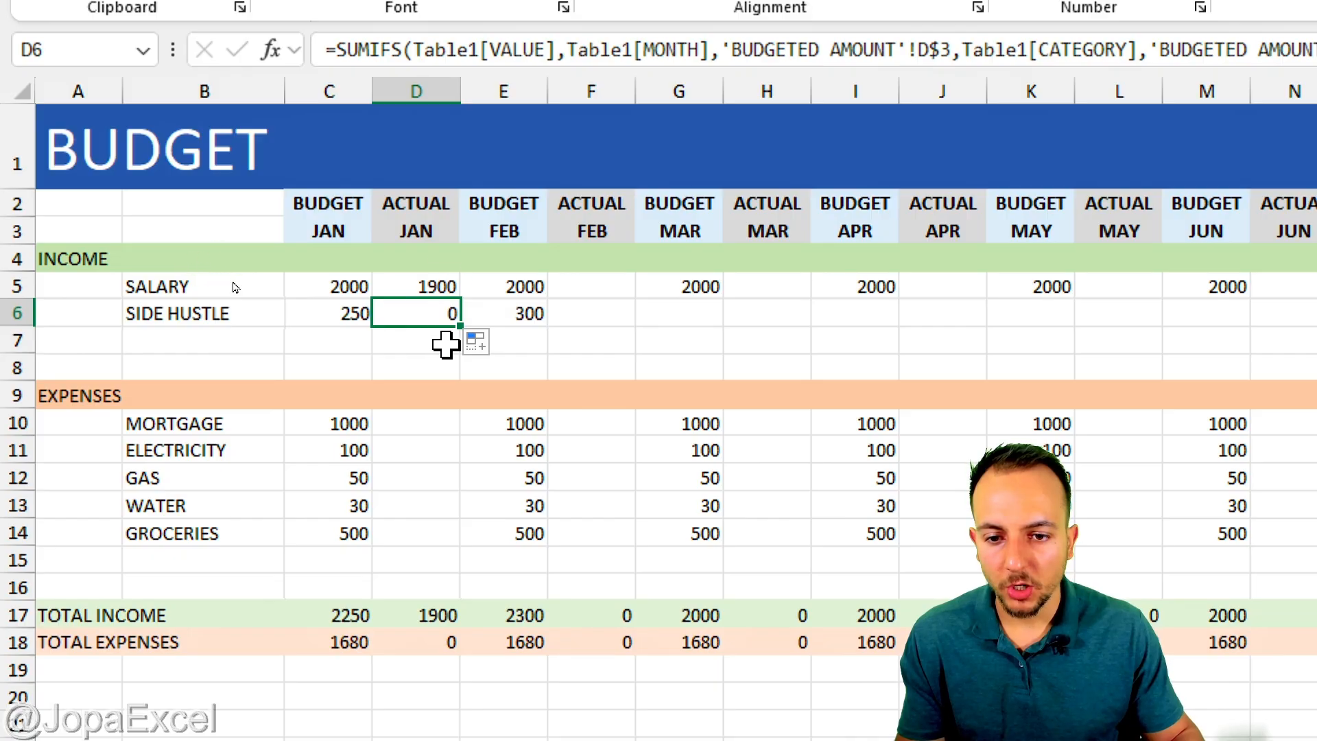
click(440, 287)
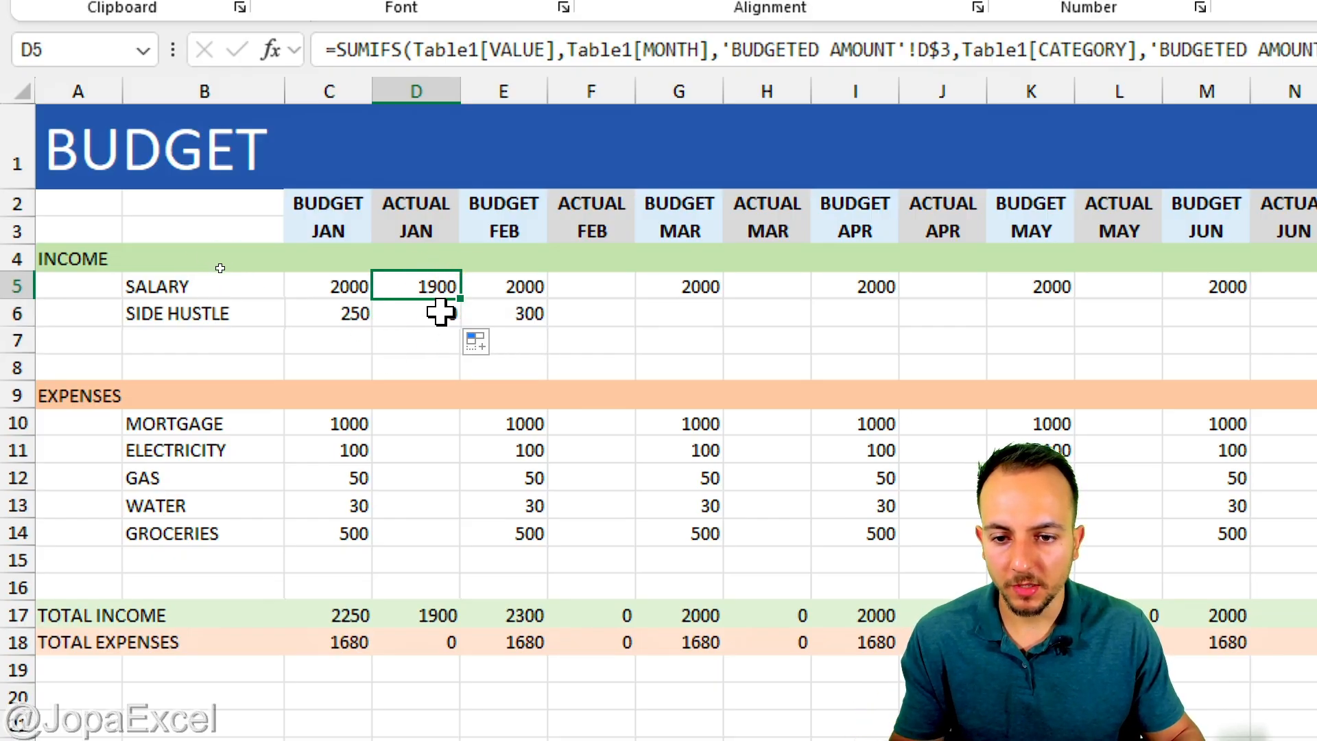
Copy the D6 formula into the ACTUAL JAN expense cells D10:D14, from MORTGAGE to GROCERIES
click(441, 313)
key(ctrl+c)
drag(420, 421, 418, 534)
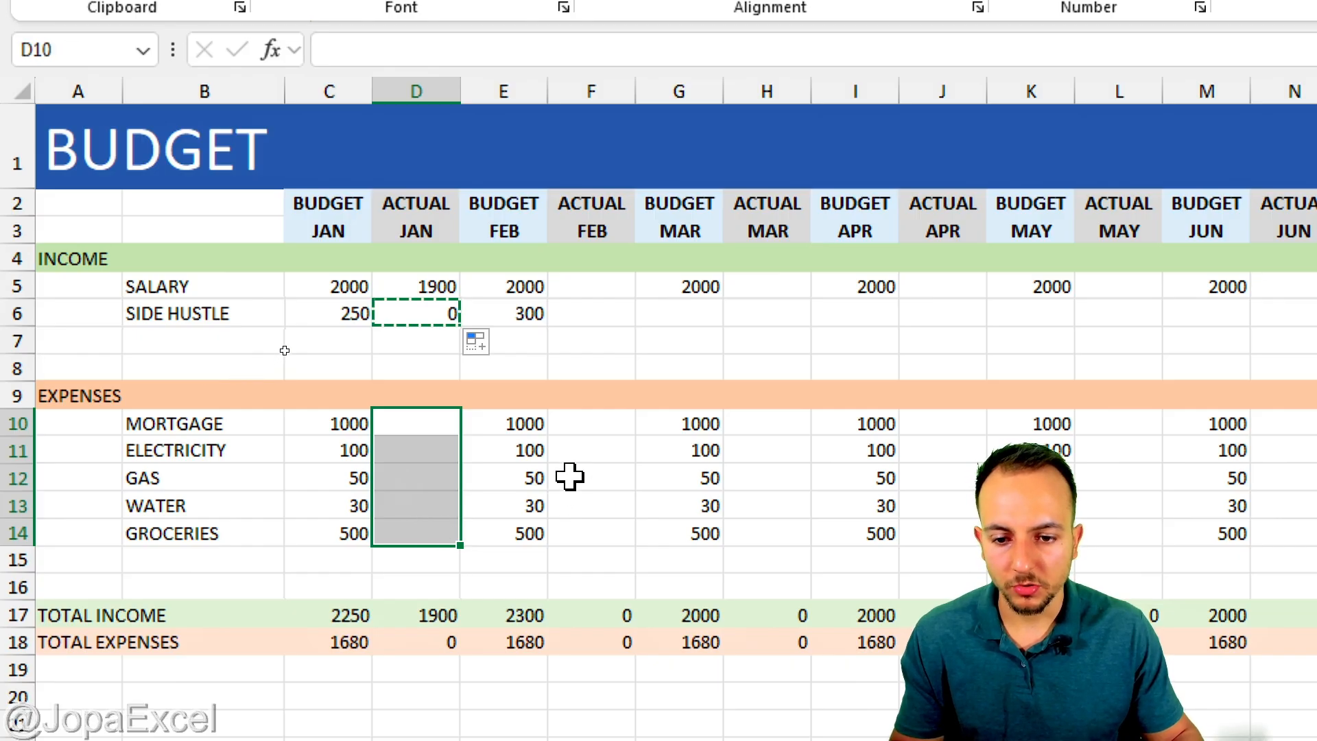
key(ctrl+v)
key(Escape)
click(455, 638)
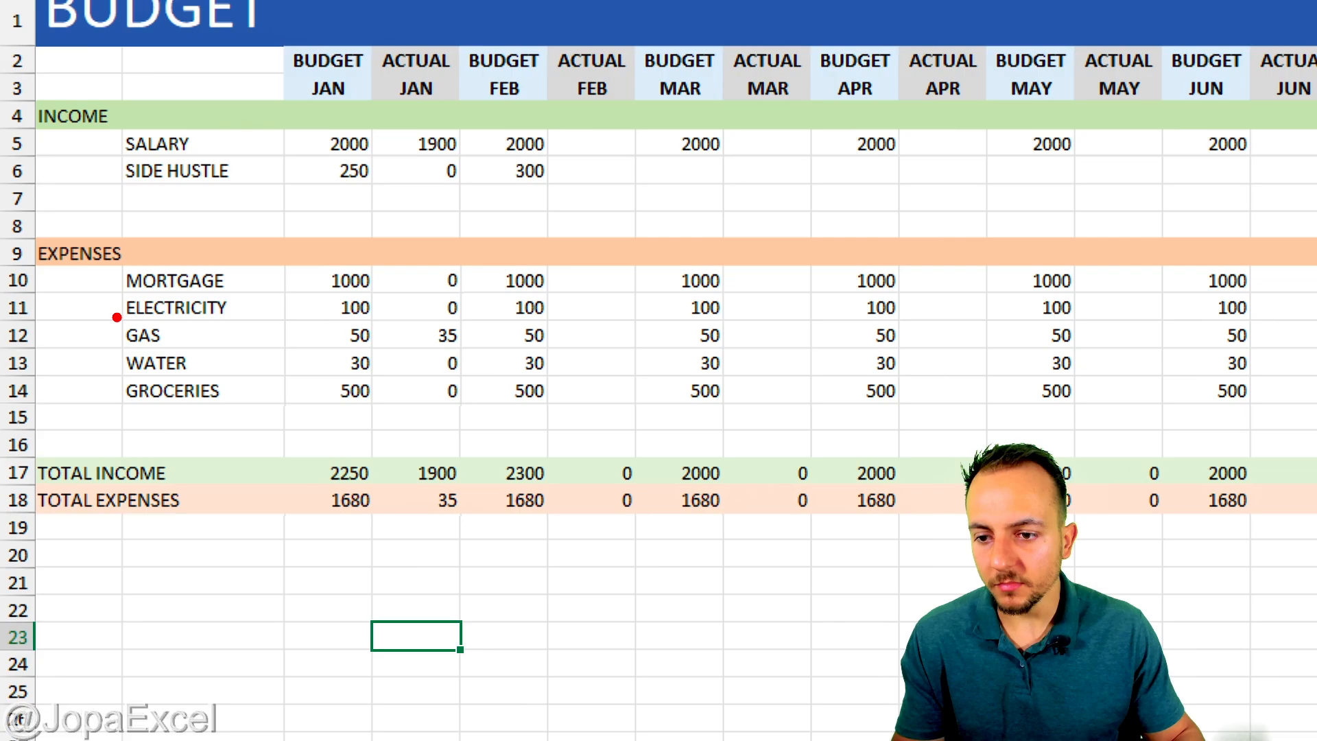
mouse_move(116, 317)
mouse_down()
mouse_move(190, 352)
mouse_move(383, 351)
mouse_up()
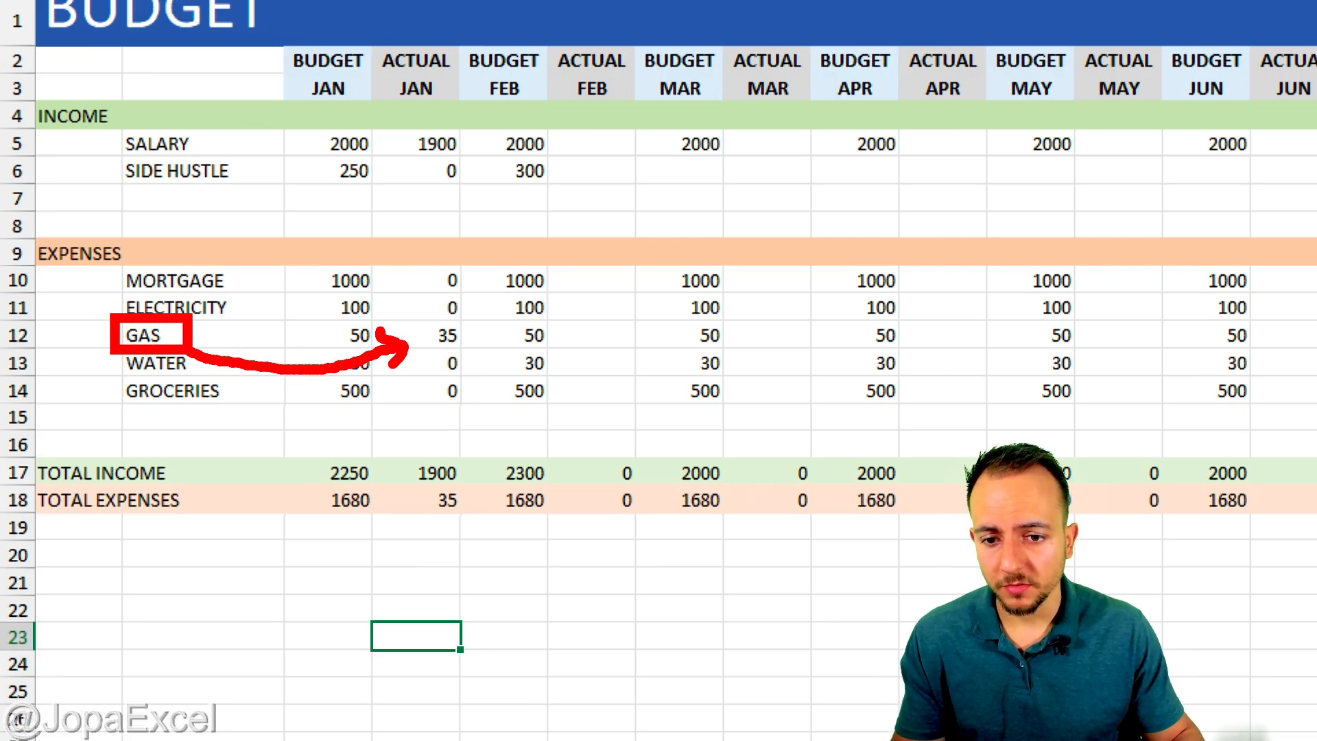
drag(450, 317, 422, 336)
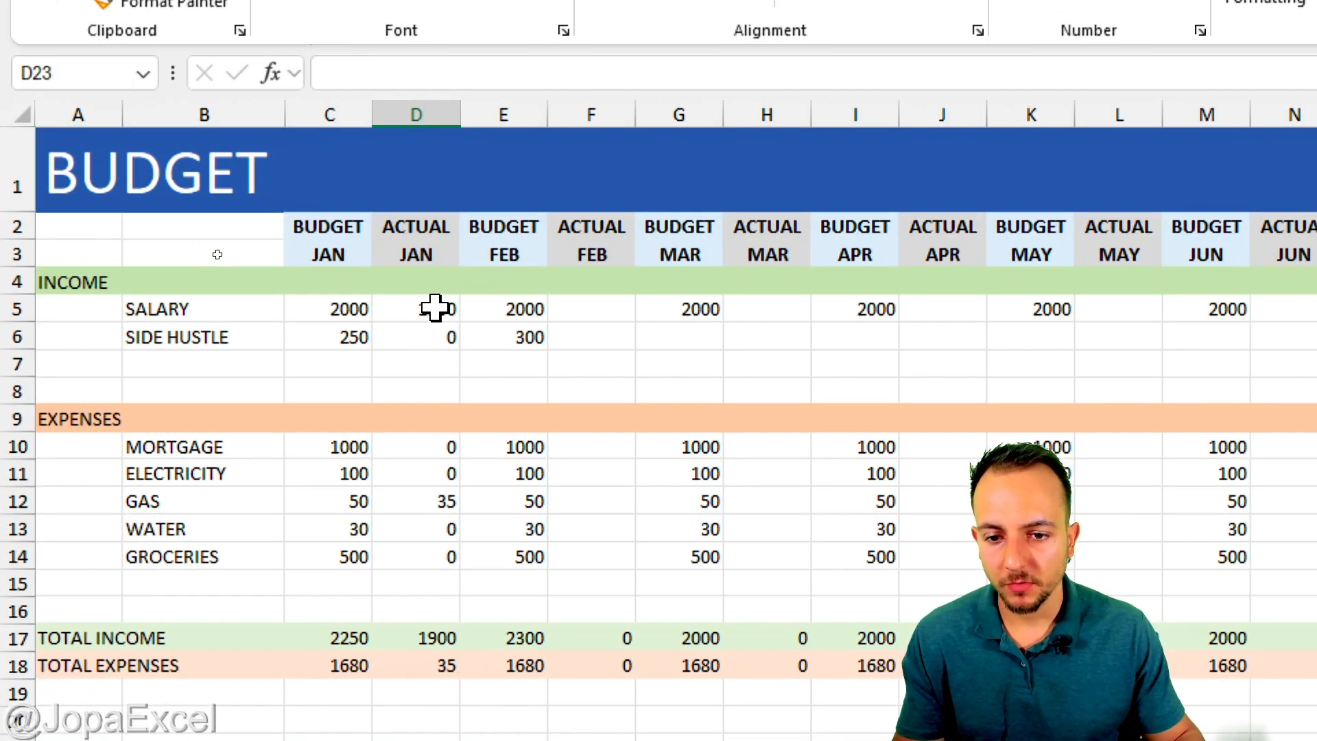
Shade the ACTUAL JAN income cells D5:D8 and expense cells D10:D16 with the lightest gray fill
drag(435, 308, 434, 383)
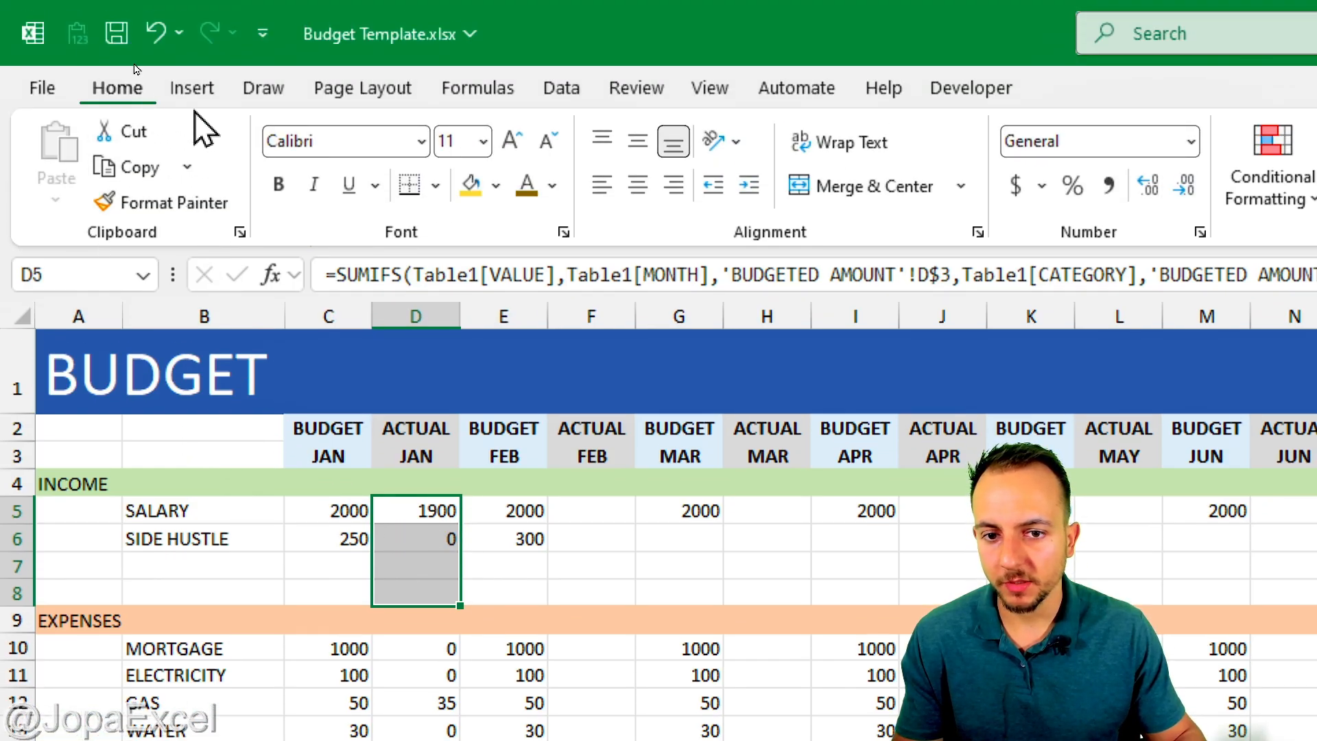
click(495, 185)
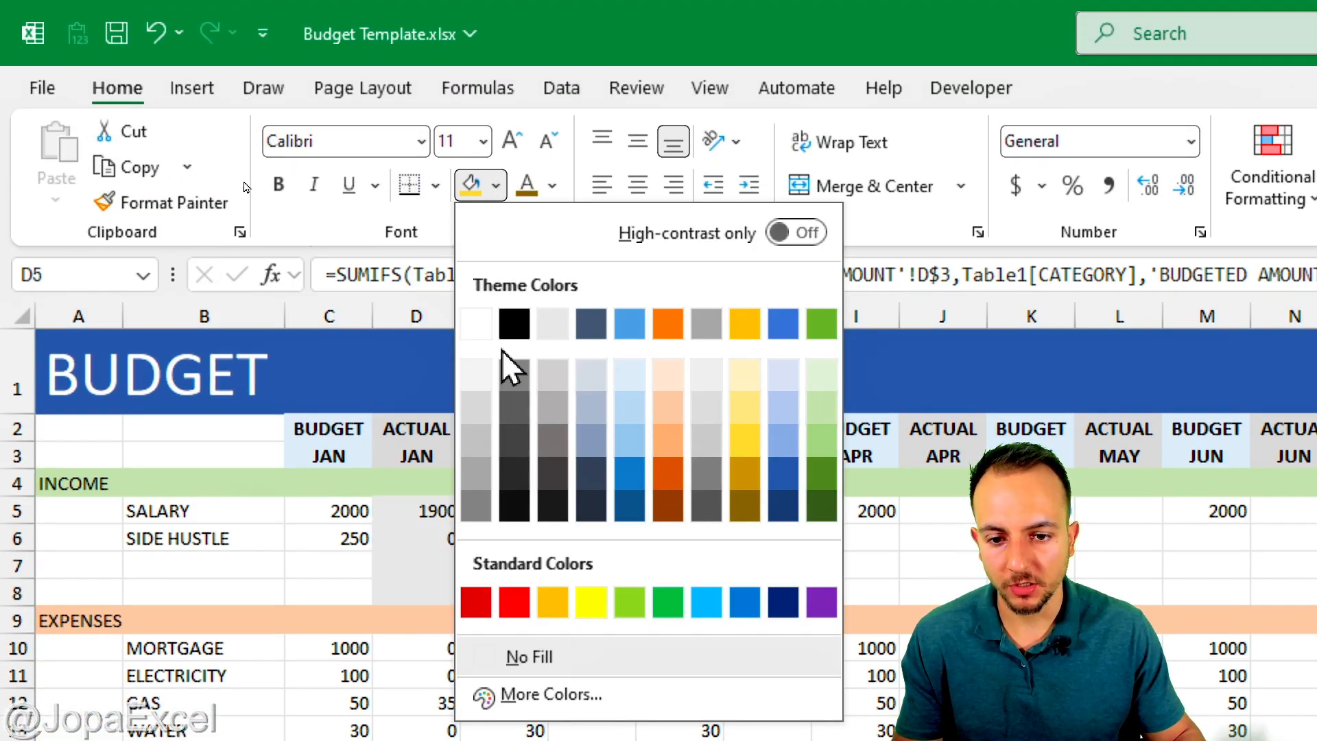
click(481, 375)
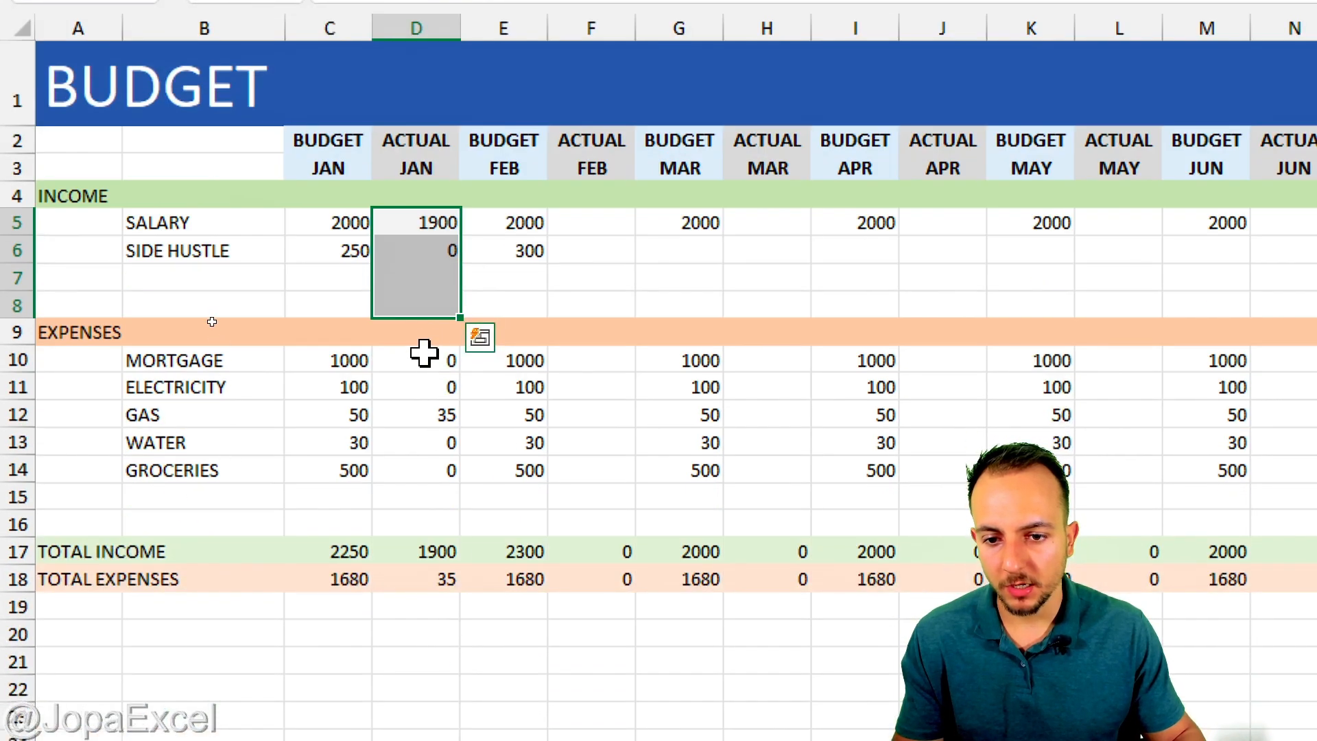
drag(426, 360, 426, 443)
drag(421, 334, 429, 471)
drag(423, 350, 421, 532)
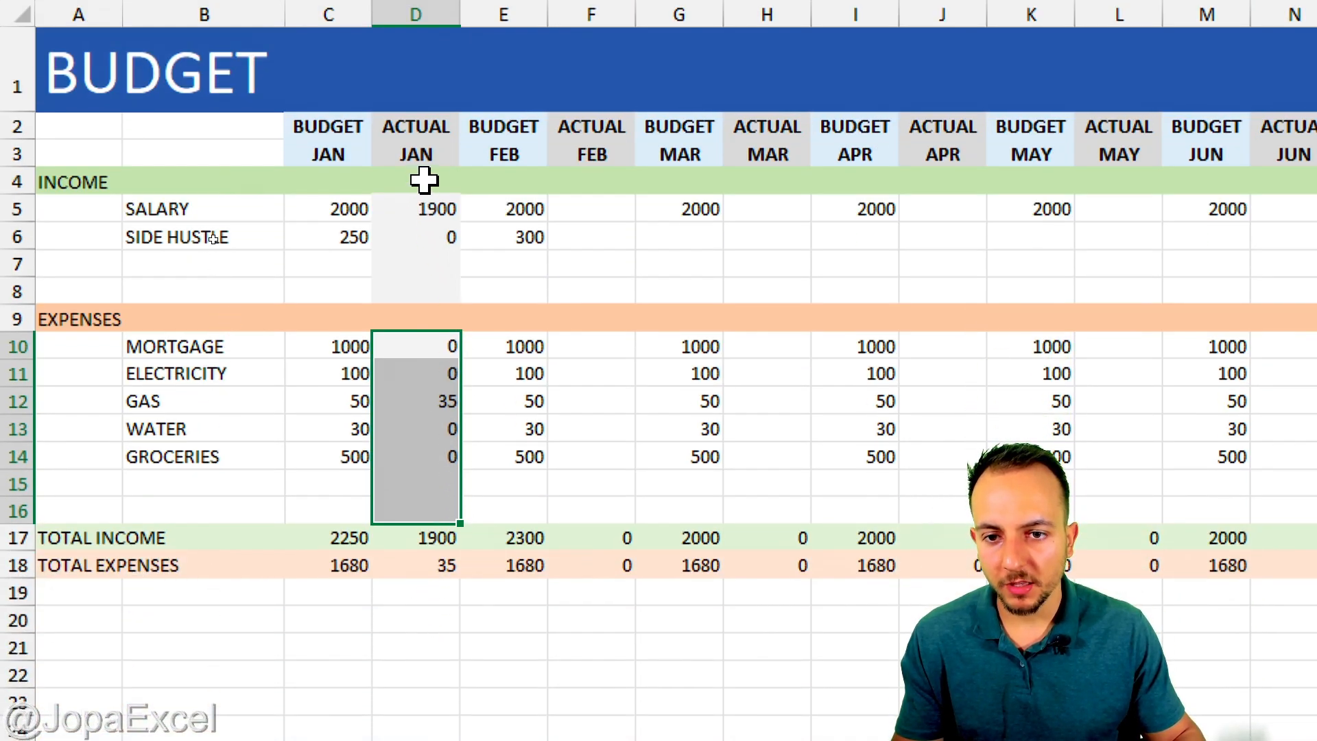
Copy the ACTUAL JAN formulas and shading in D5:D16 to the ACTUAL columns for FEB through DEC
drag(432, 202, 439, 508)
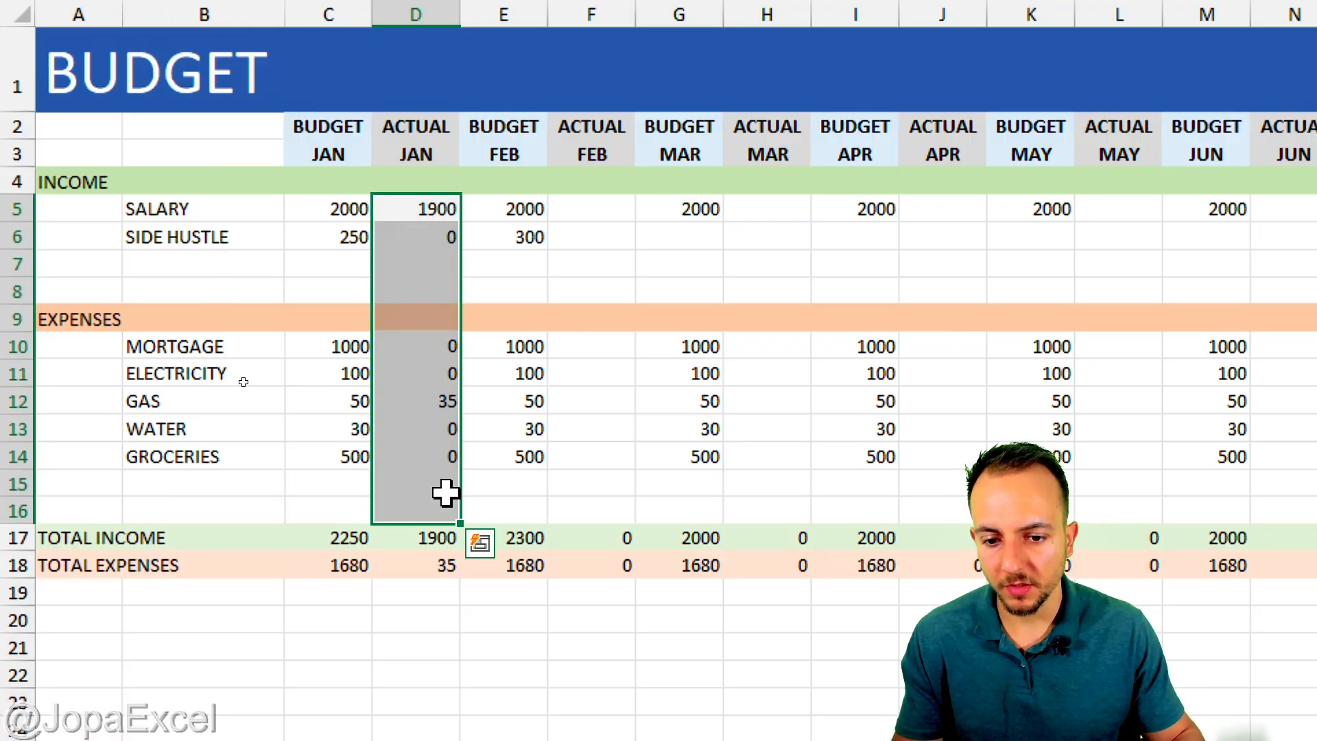
key(ctrl+c)
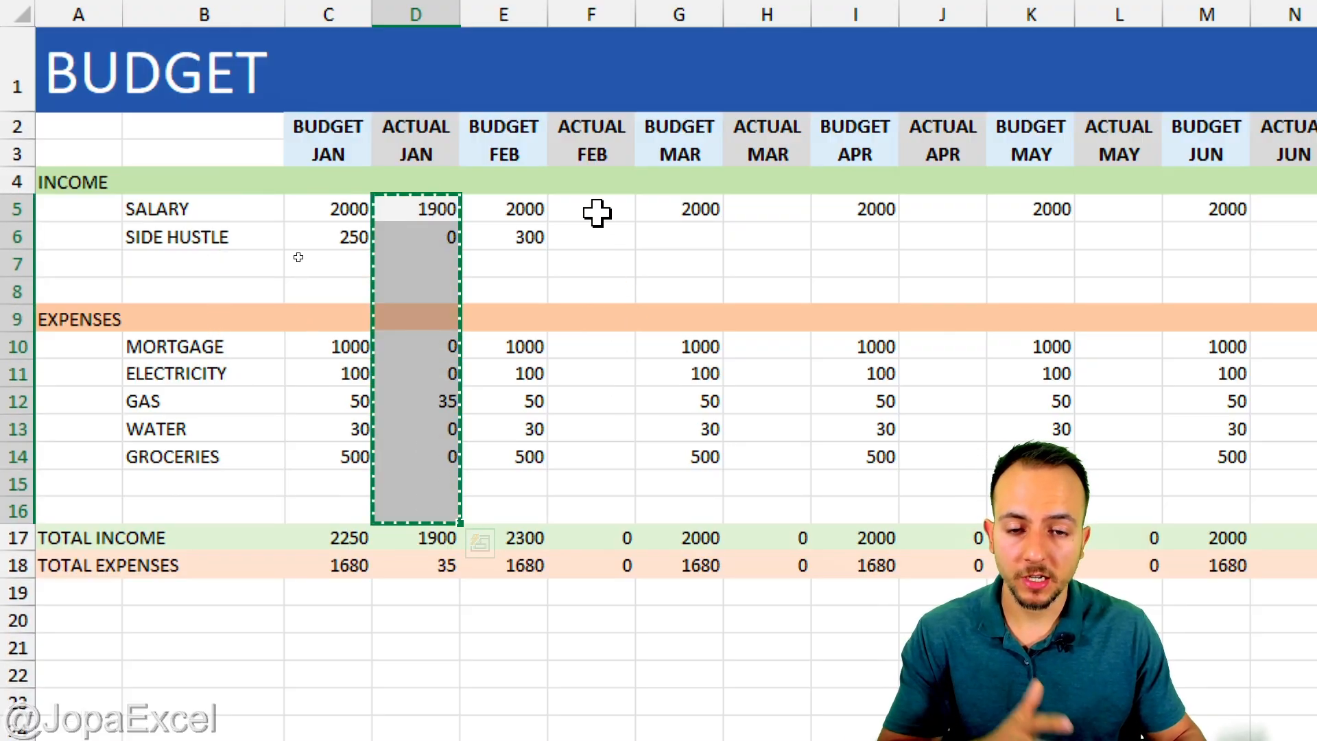
click(597, 212)
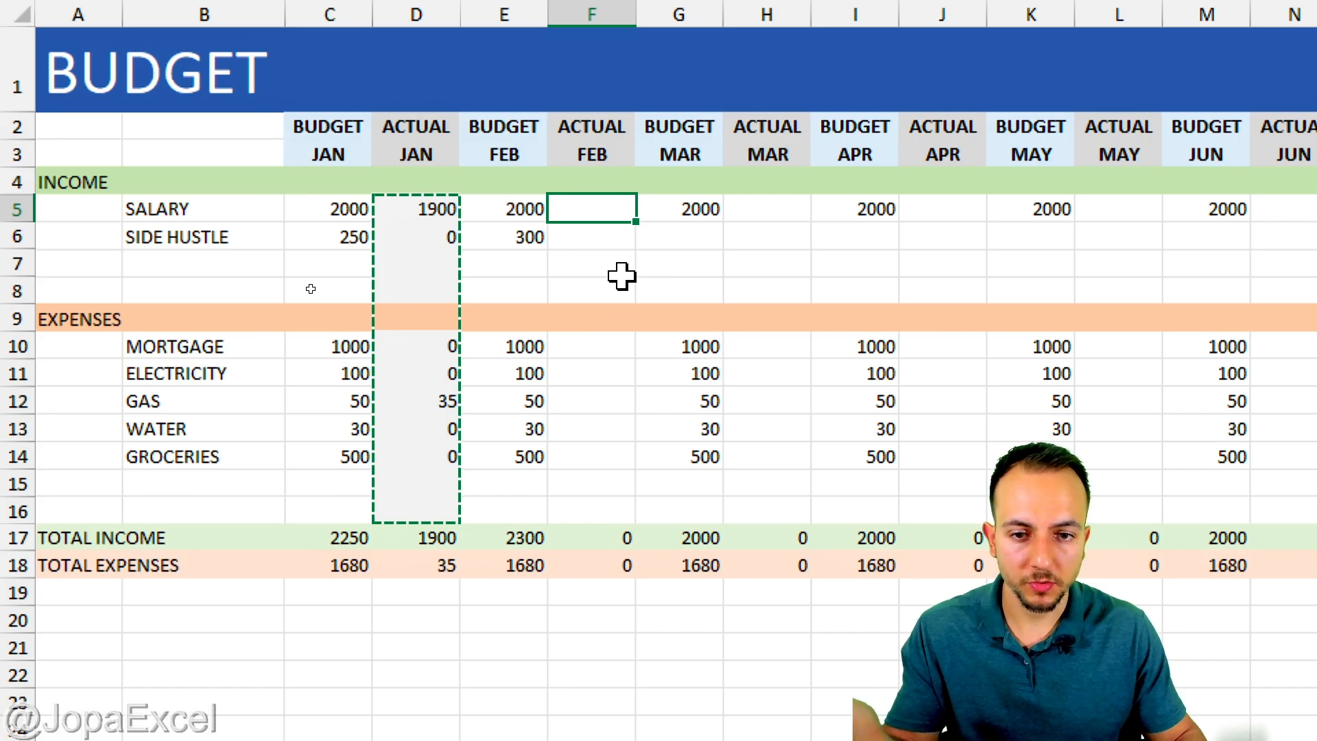
key(ctrl+v)
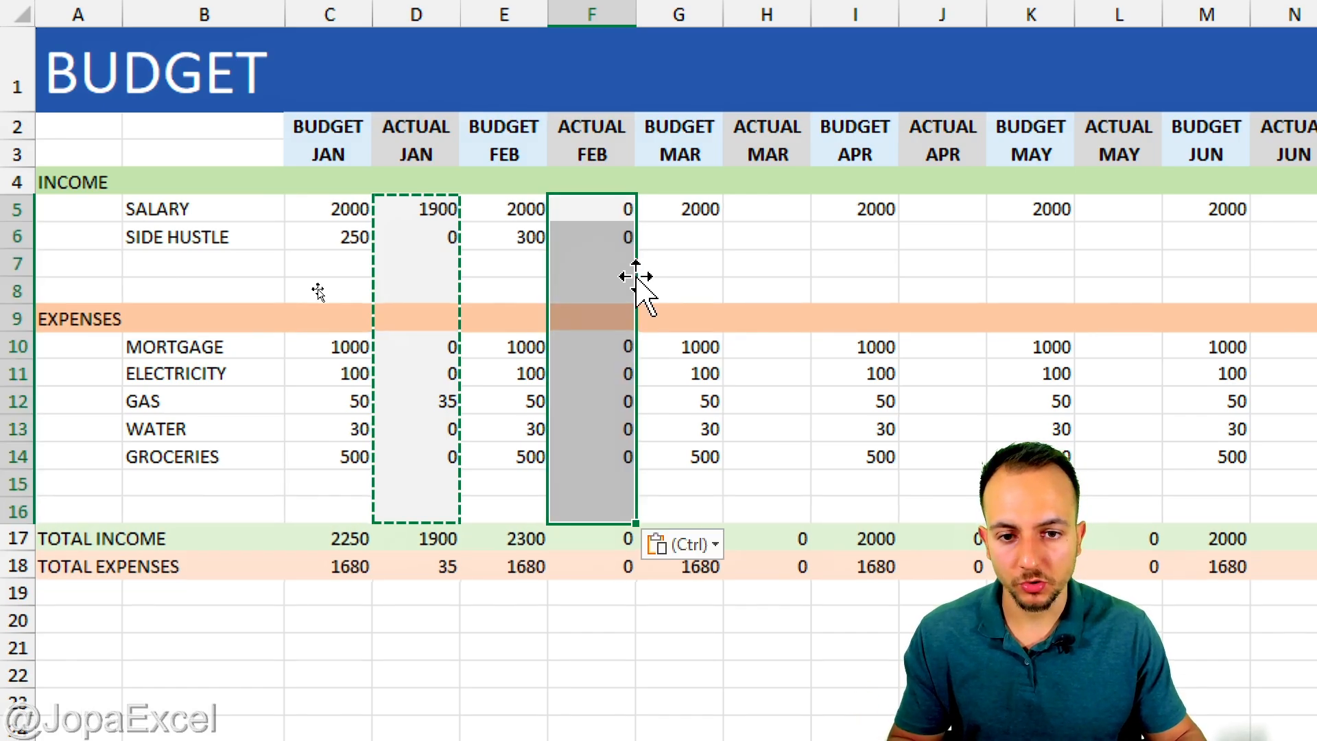
click(788, 209)
key(ctrl+v)
click(935, 209)
key(ctrl+v)
click(1129, 212)
key(ctrl+v)
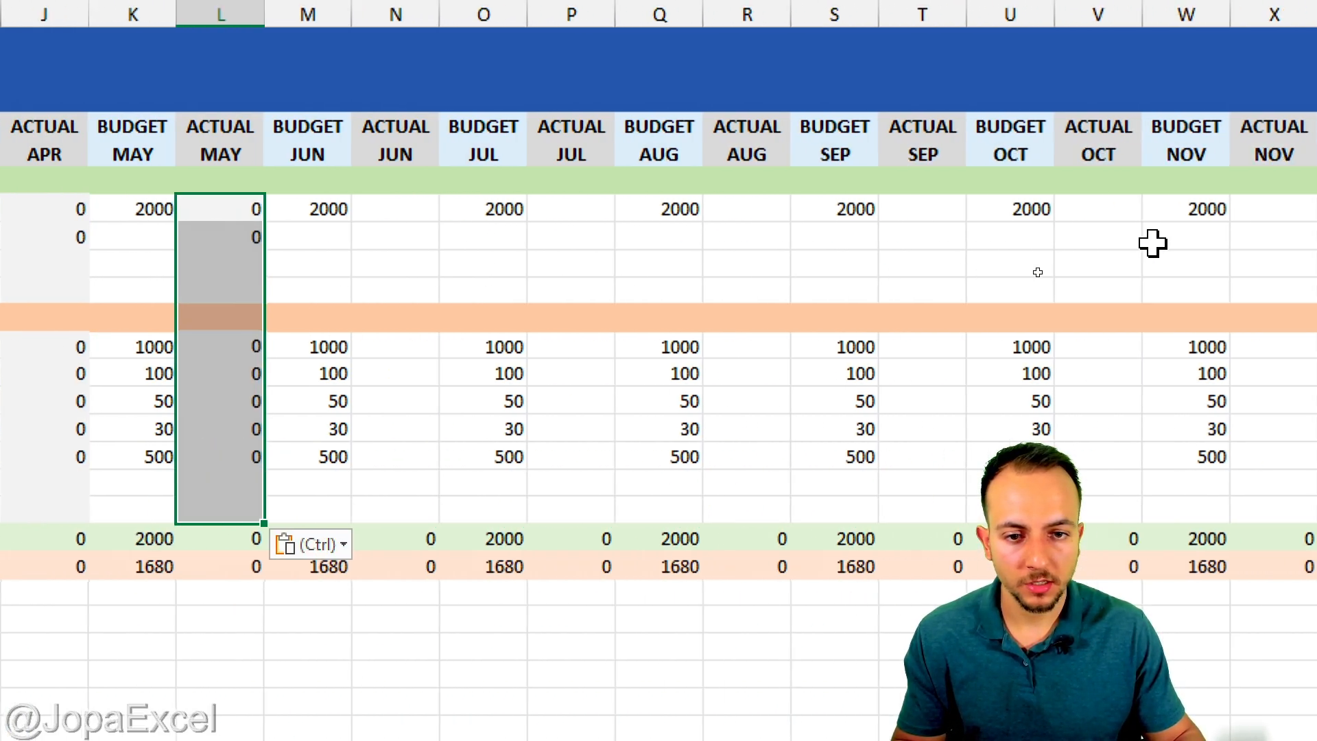
click(354, 209)
key(ctrl+v)
click(525, 207)
key(ctrl+v)
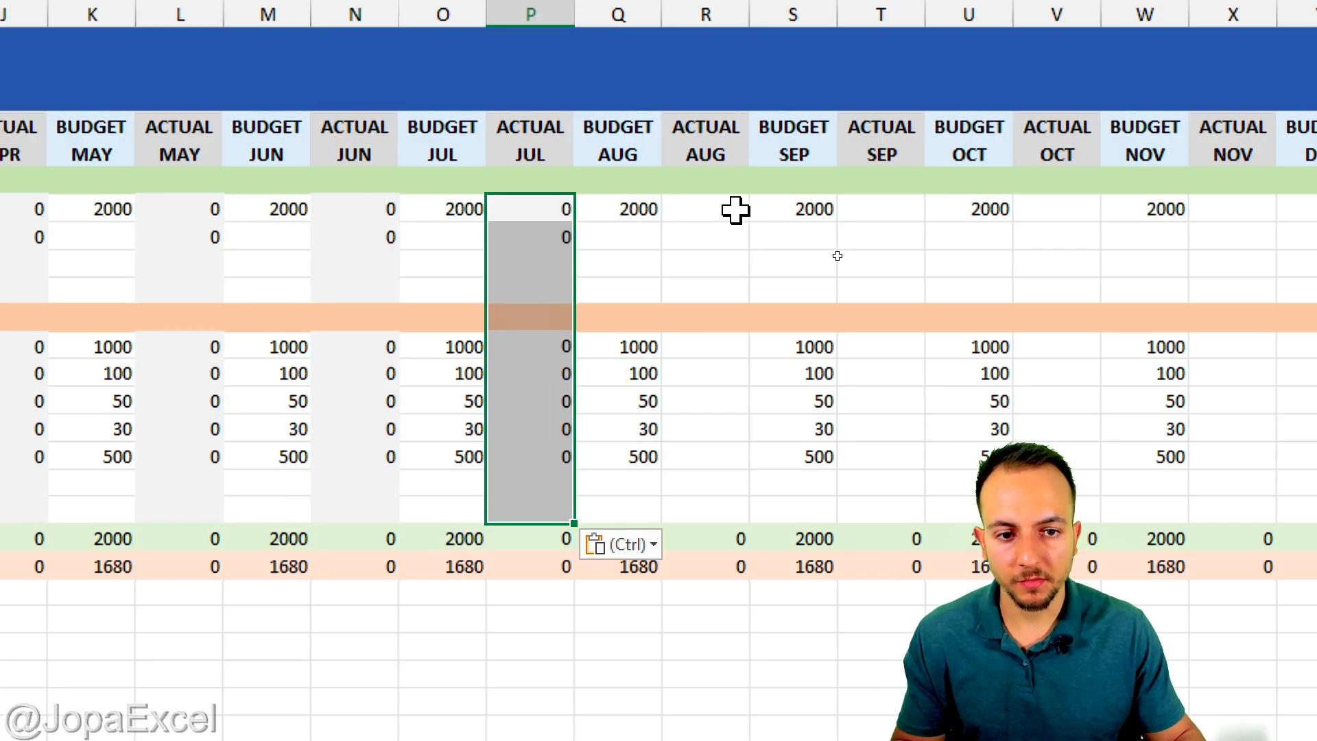
click(735, 208)
key(ctrl+v)
click(876, 208)
key(ctrl+v)
click(1092, 209)
key(ctrl+v)
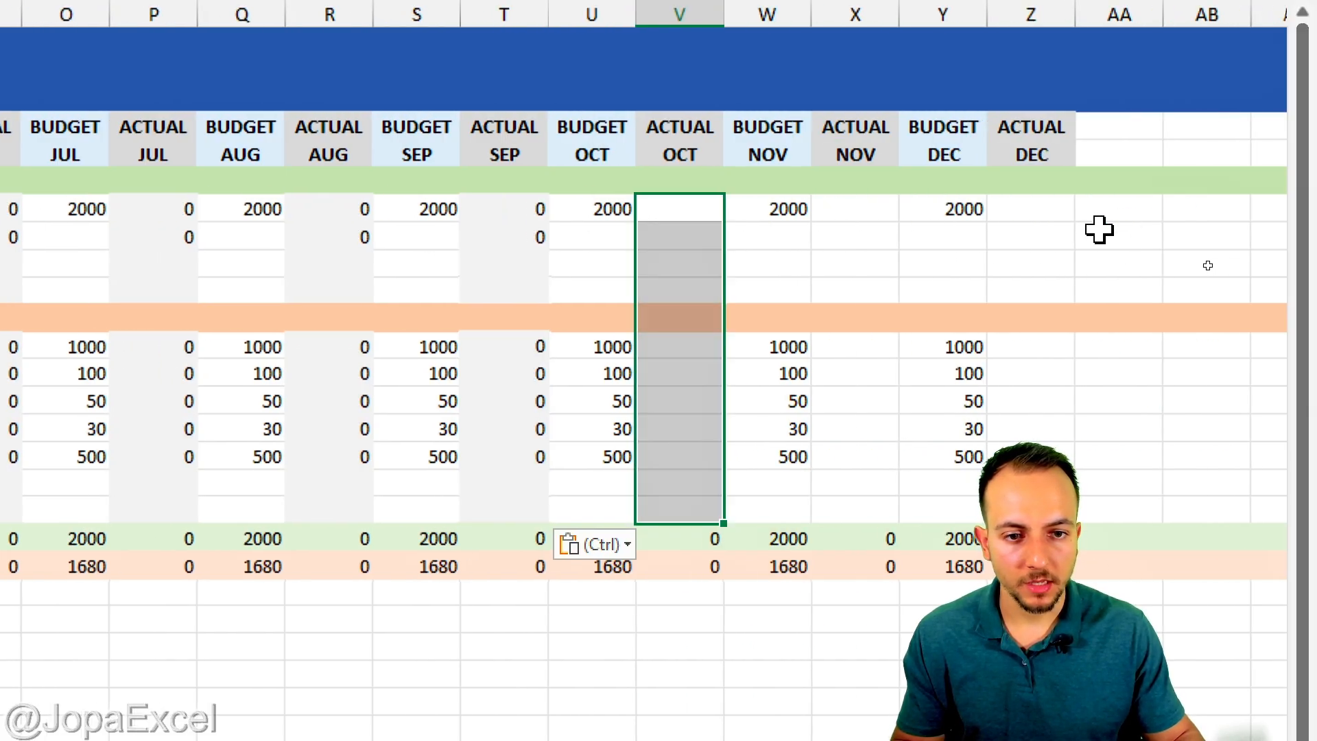
click(1233, 210)
key(ctrl+v)
click(1068, 203)
key(ctrl+v)
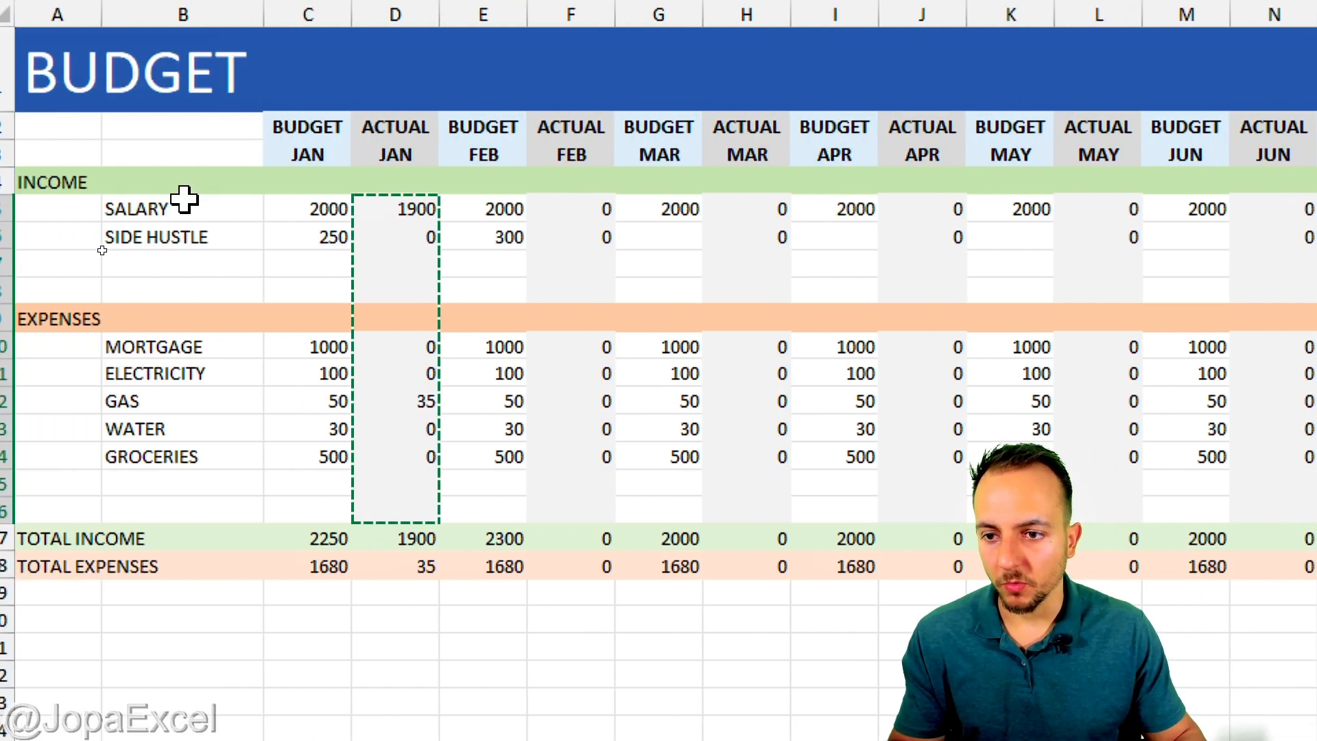
key(Escape)
click(184, 200)
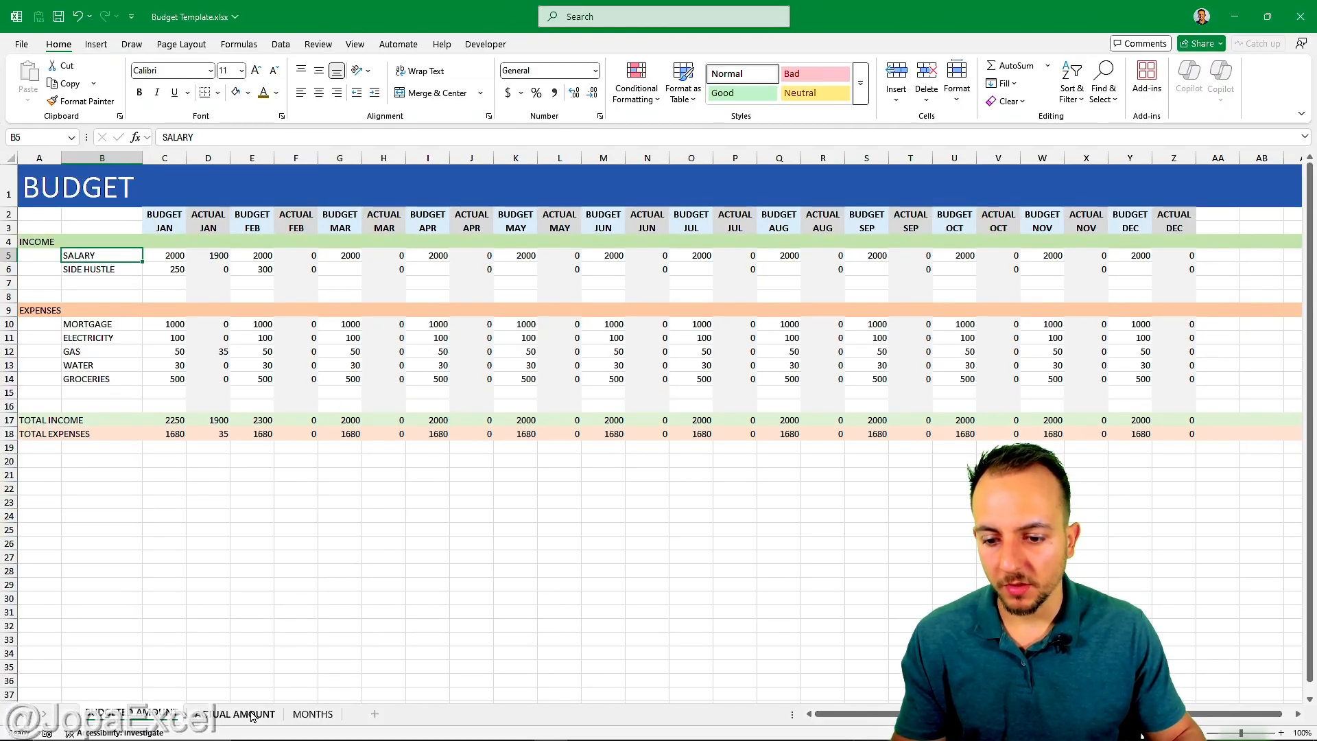
Add a MAY entry of 1500 for MORTGAGE in row 7 of the ACTUAL AMOUNT sheet's table
click(252, 715)
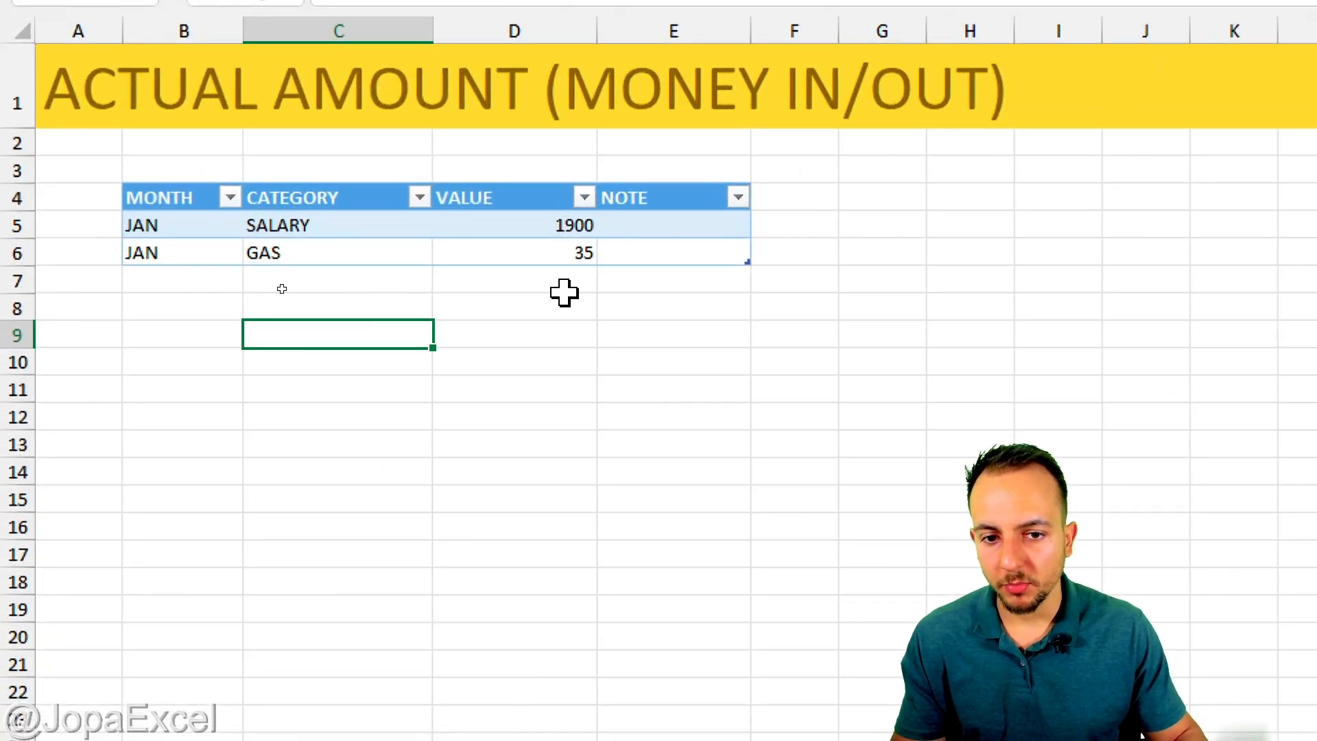
click(564, 288)
text(1500)
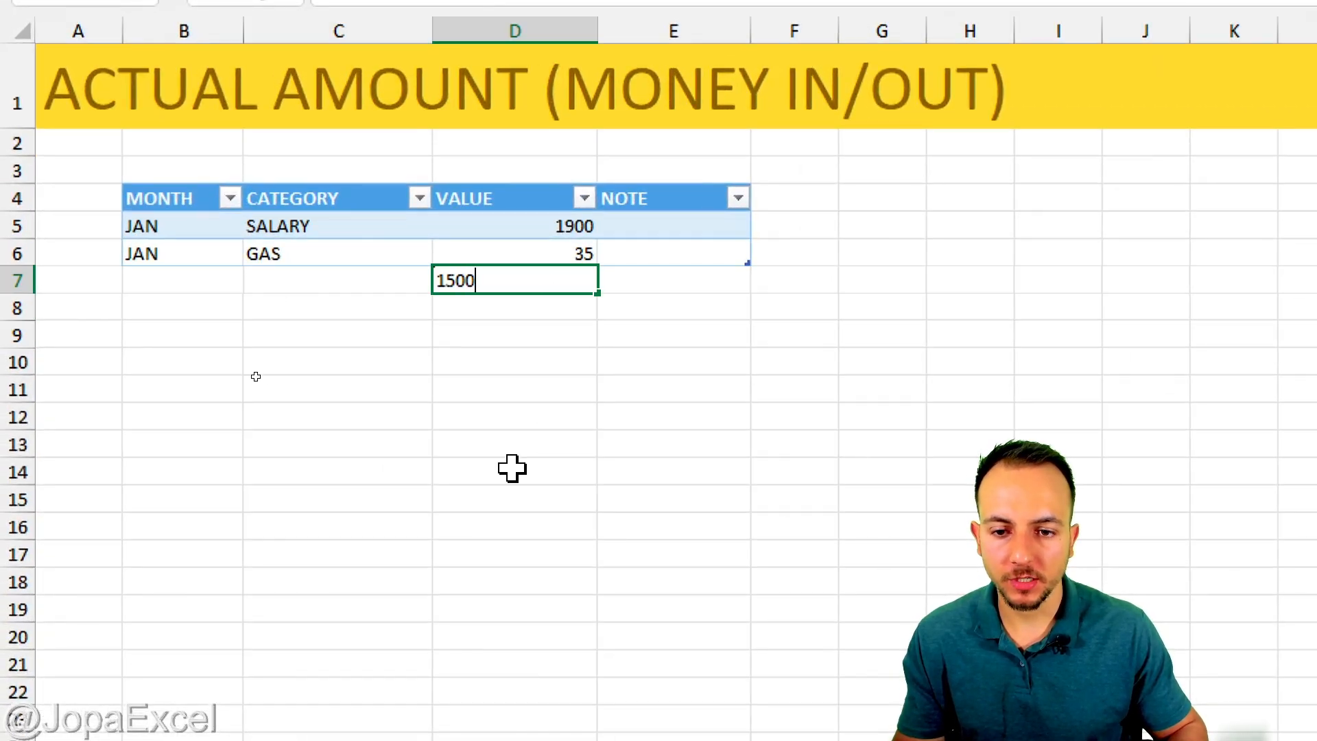
click(426, 279)
click(445, 280)
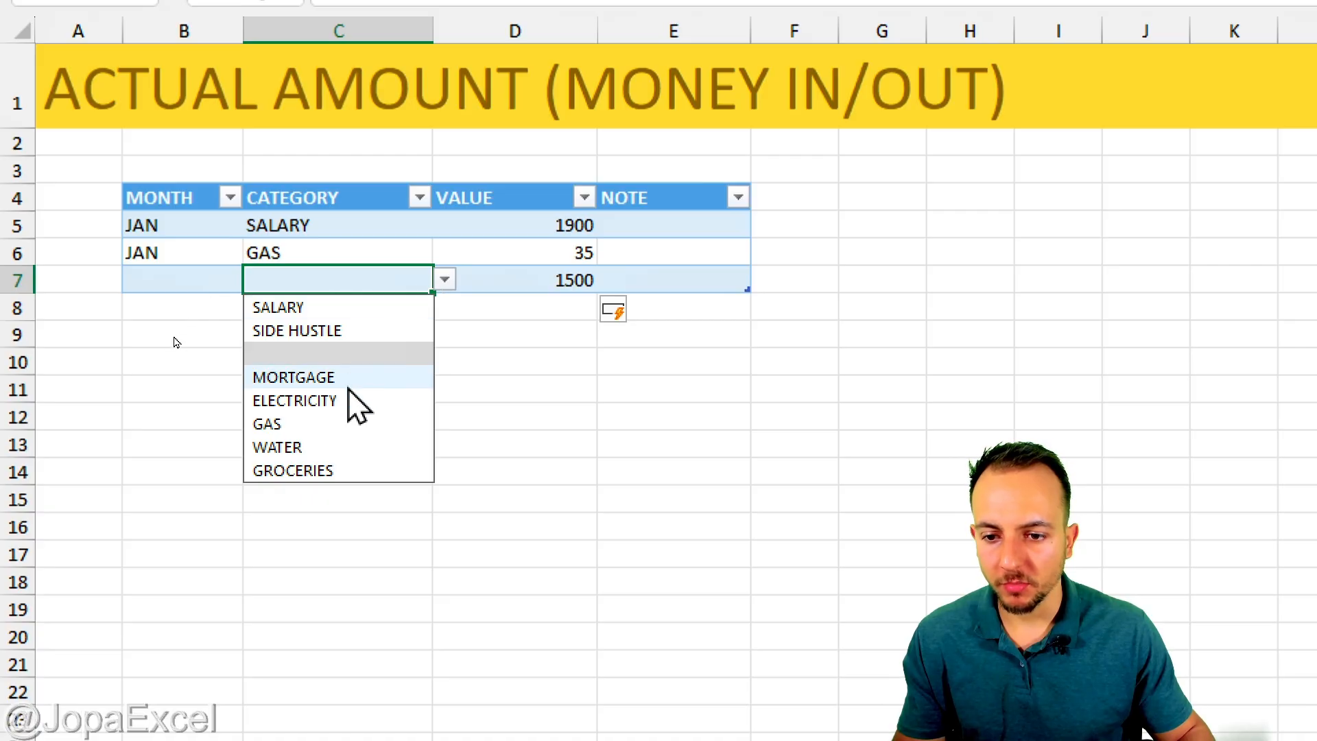
click(339, 376)
click(209, 279)
click(256, 280)
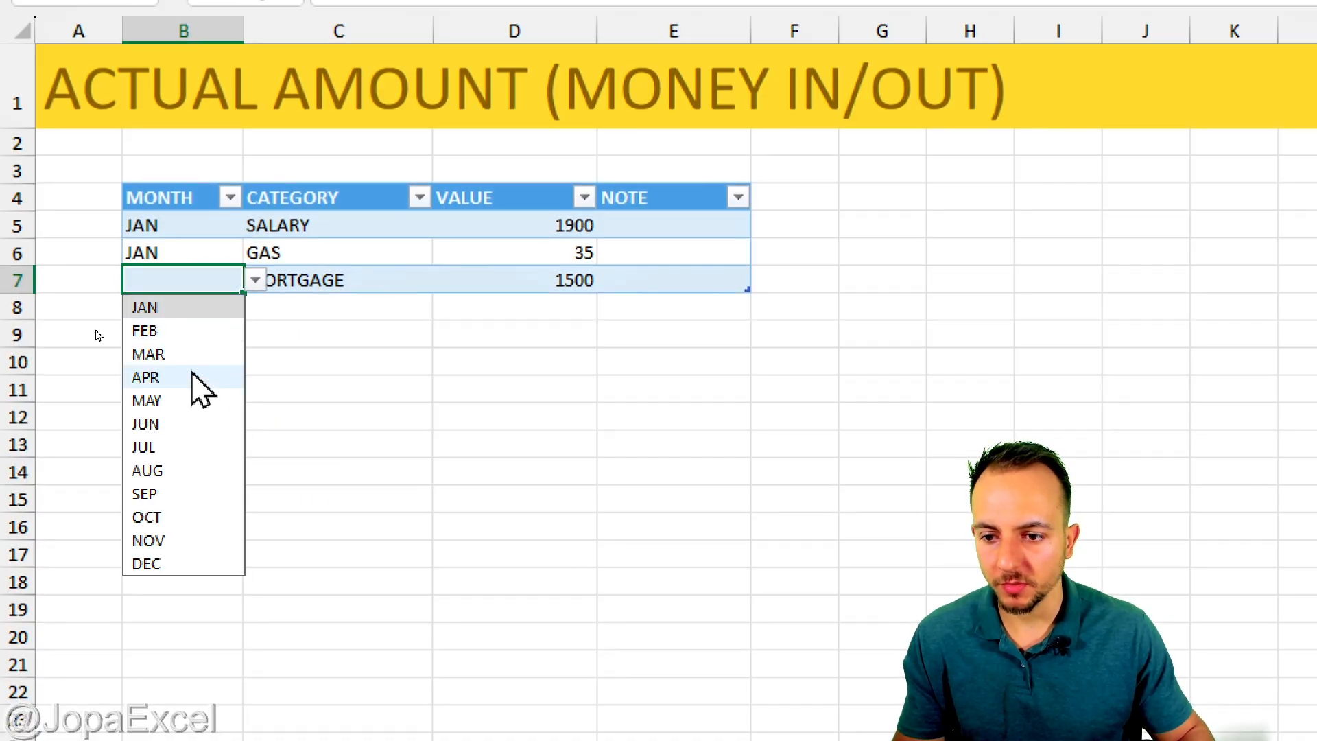
click(190, 399)
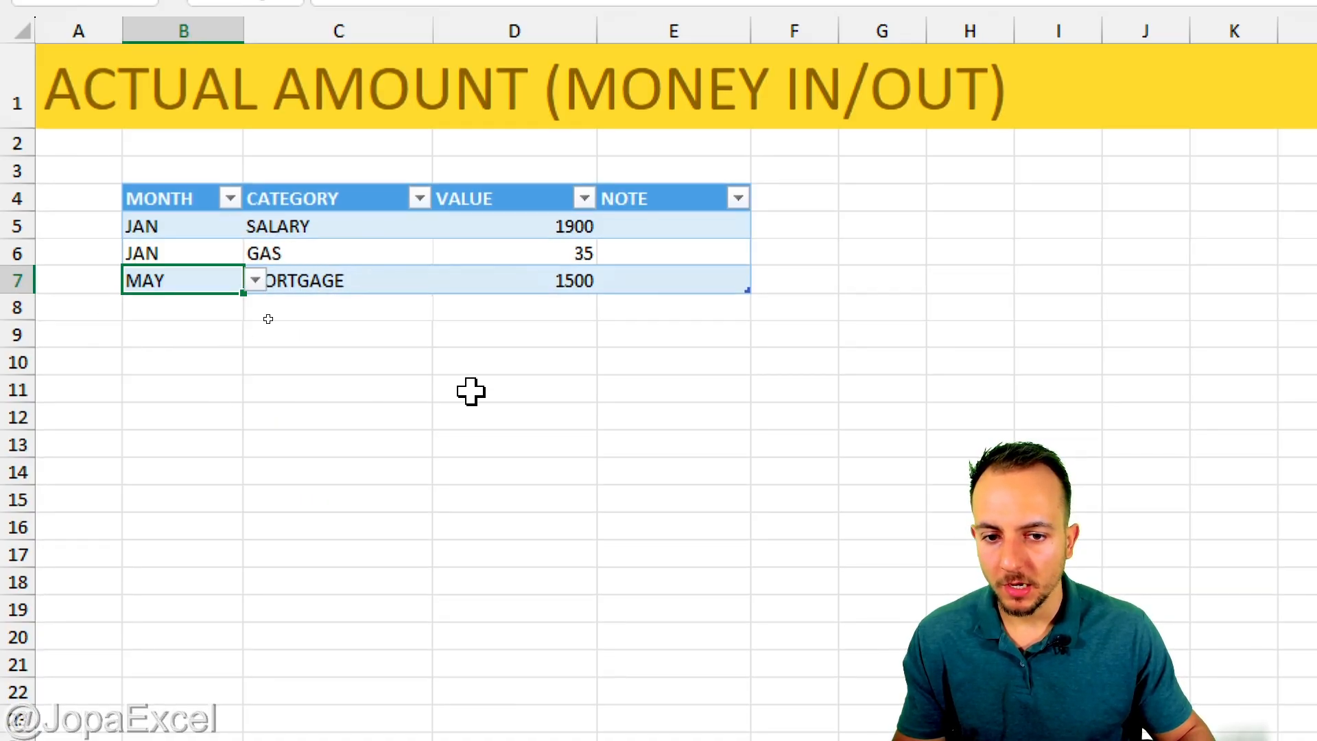
Add a JAN entry of 100 for GROCERIES in row 8 of the money in/out table
click(520, 301)
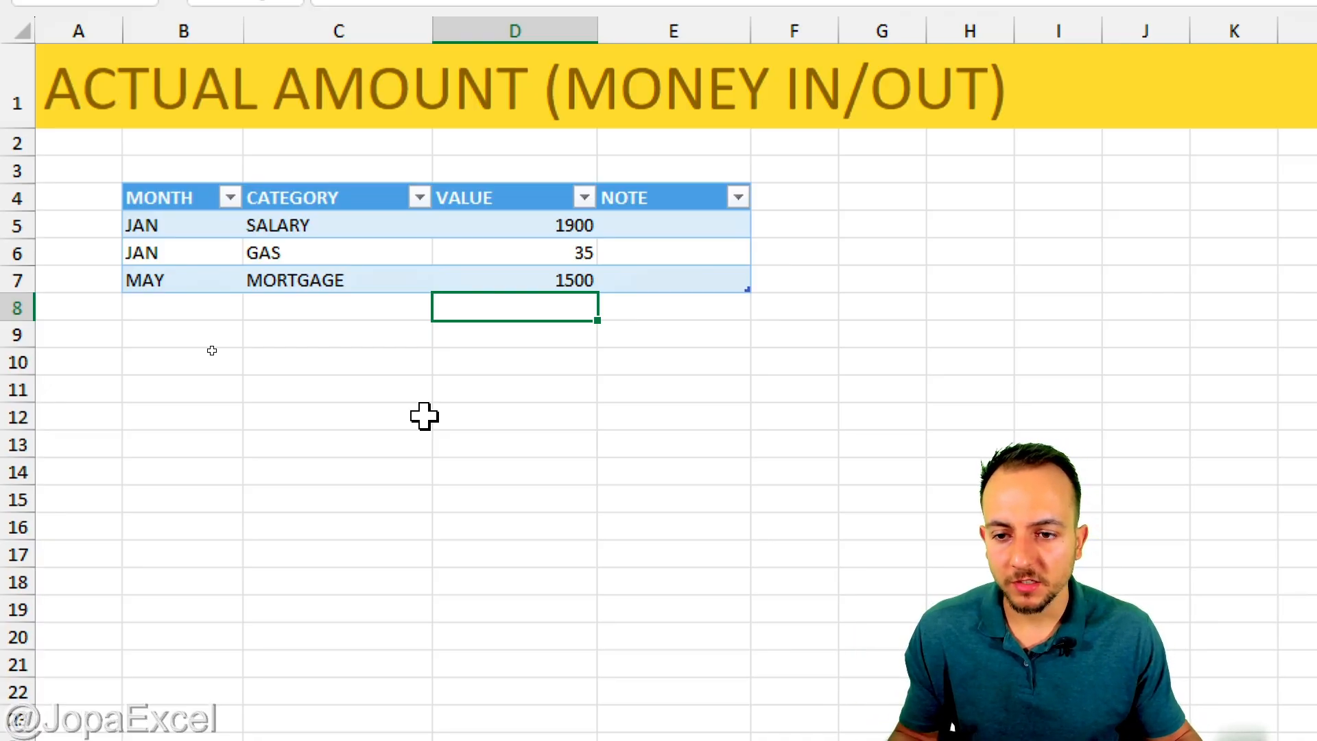
click(356, 286)
click(445, 280)
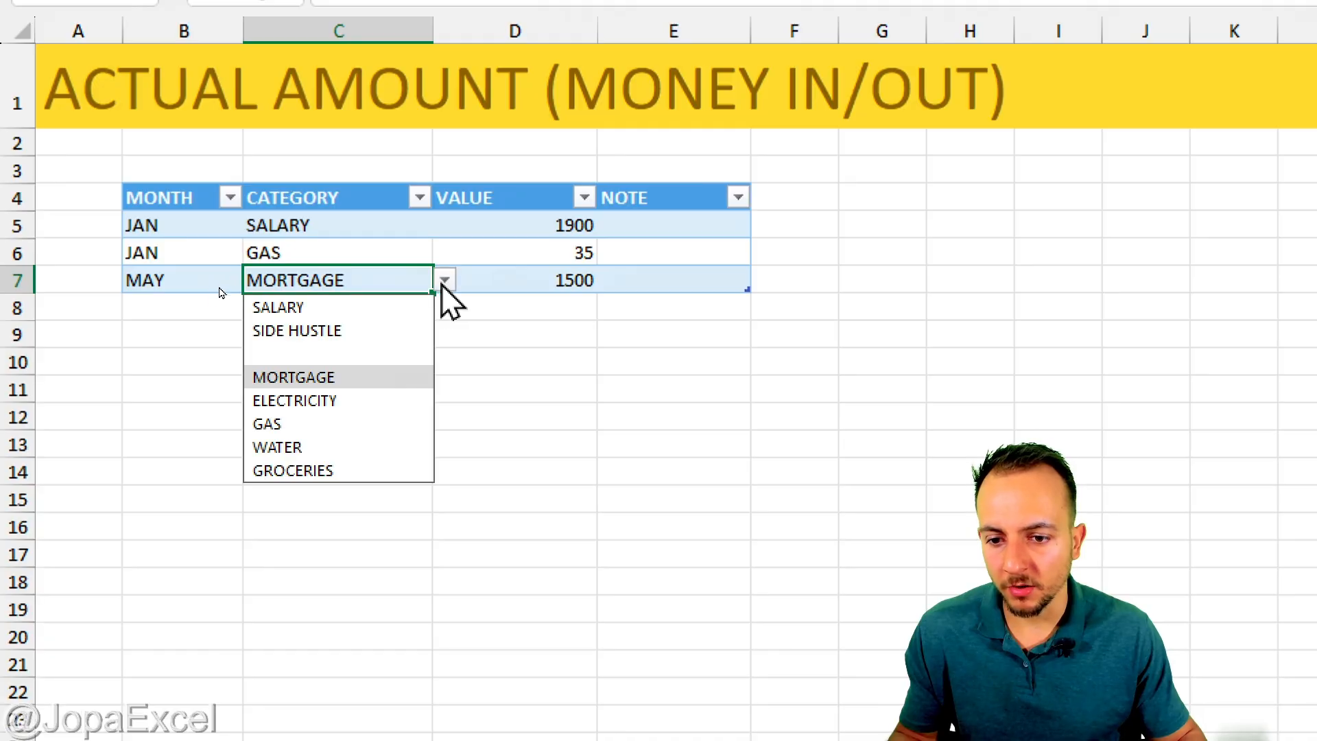
click(500, 309)
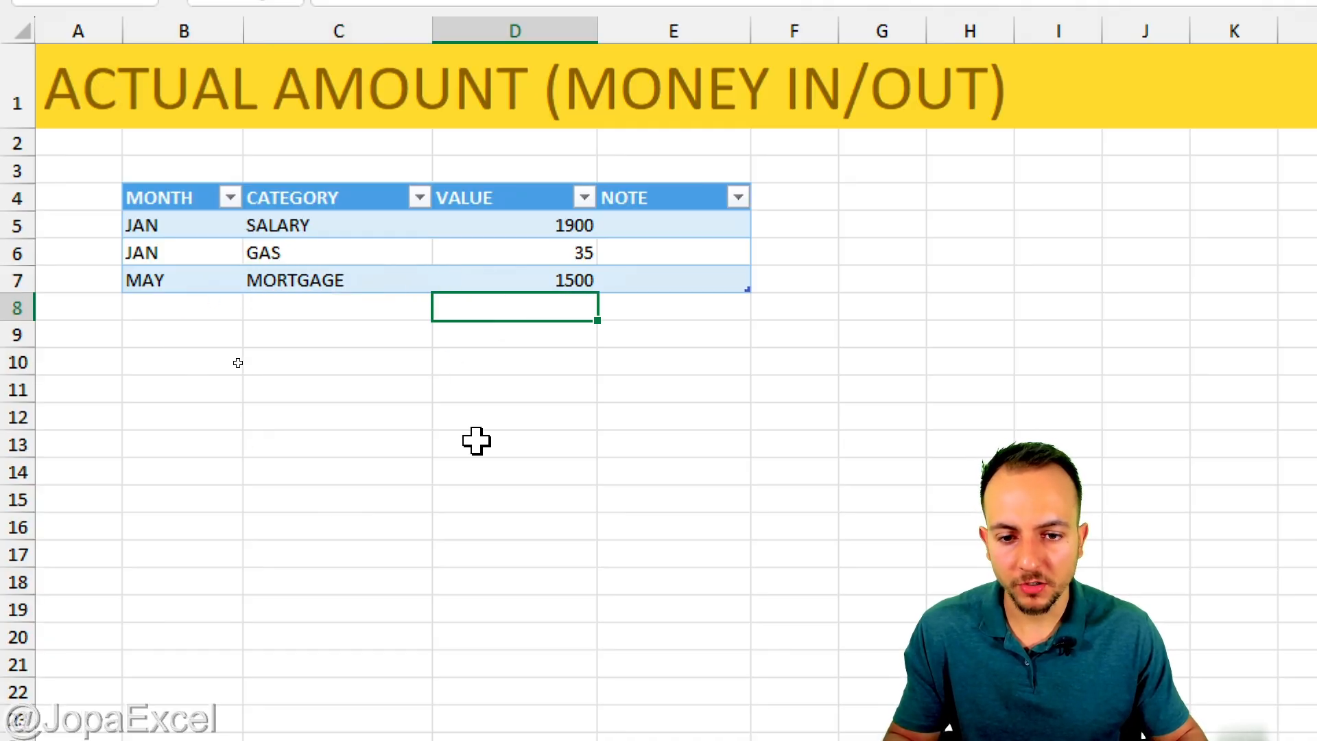
key(Return)
click(398, 302)
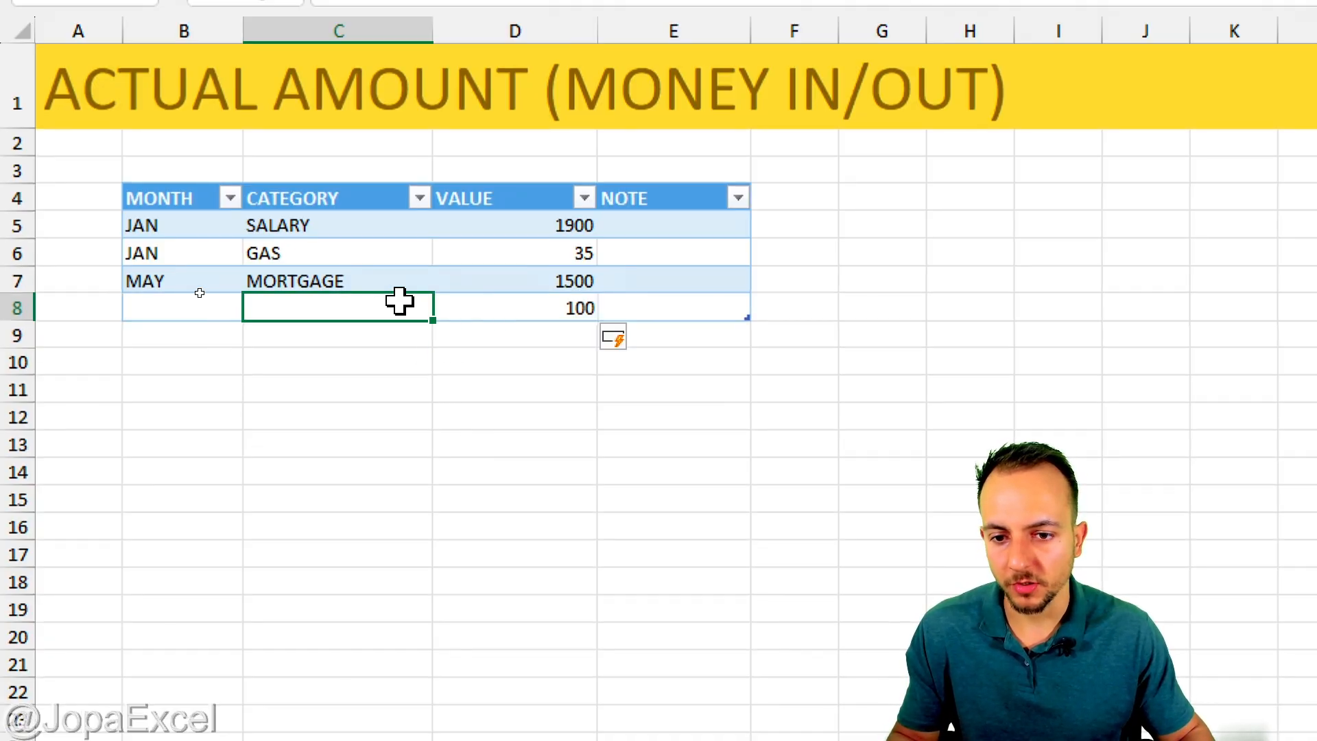
click(444, 307)
click(322, 498)
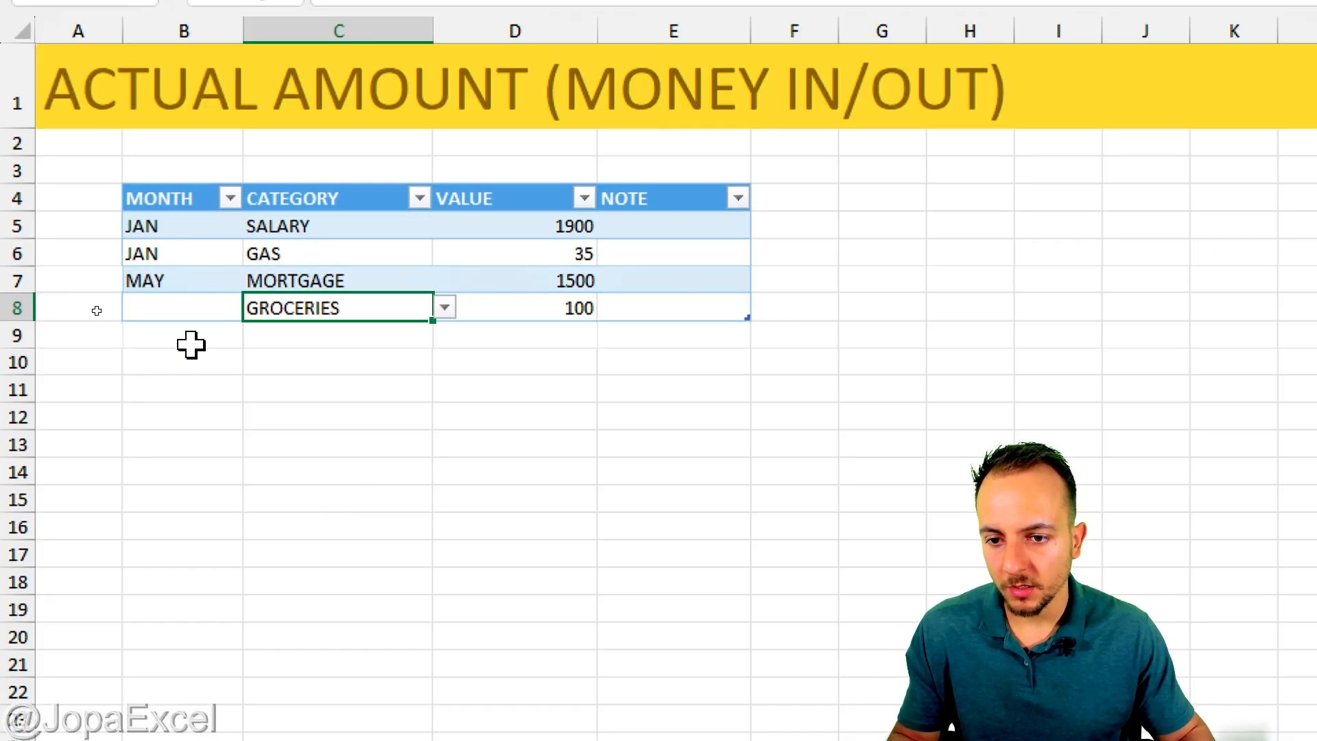
click(182, 307)
click(254, 307)
click(145, 334)
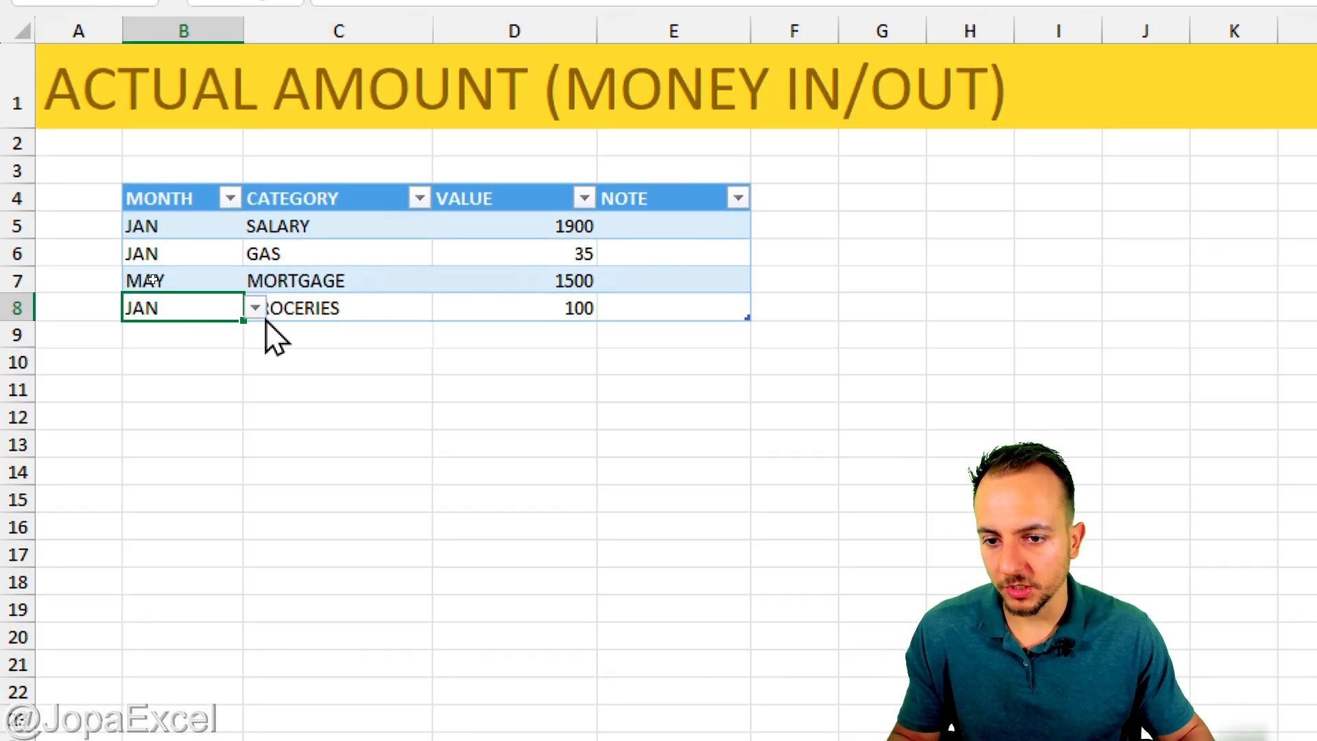
Add a 300 entry in row 9, copying the GROCERIES category and JAN month from the row above
click(479, 336)
text(300)
key(Return)
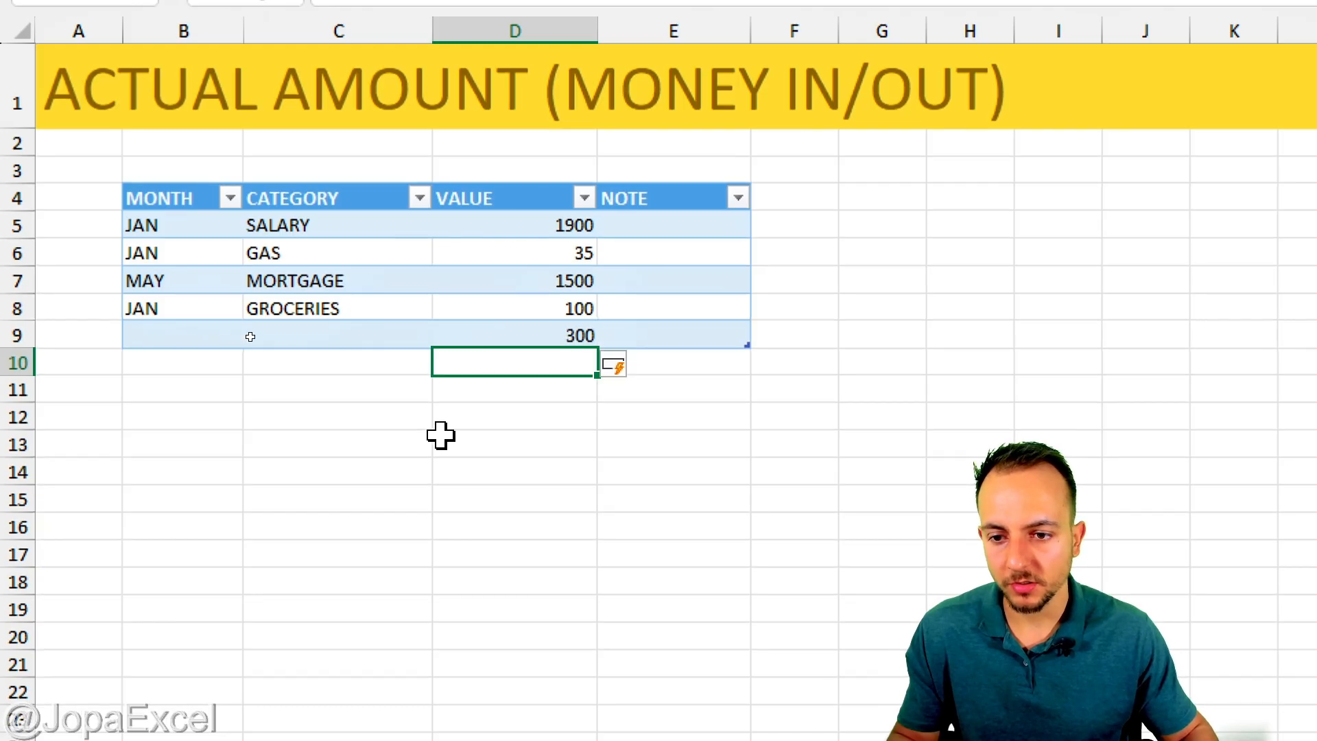
click(377, 342)
key(ctrl+d)
click(202, 331)
key(ctrl+d)
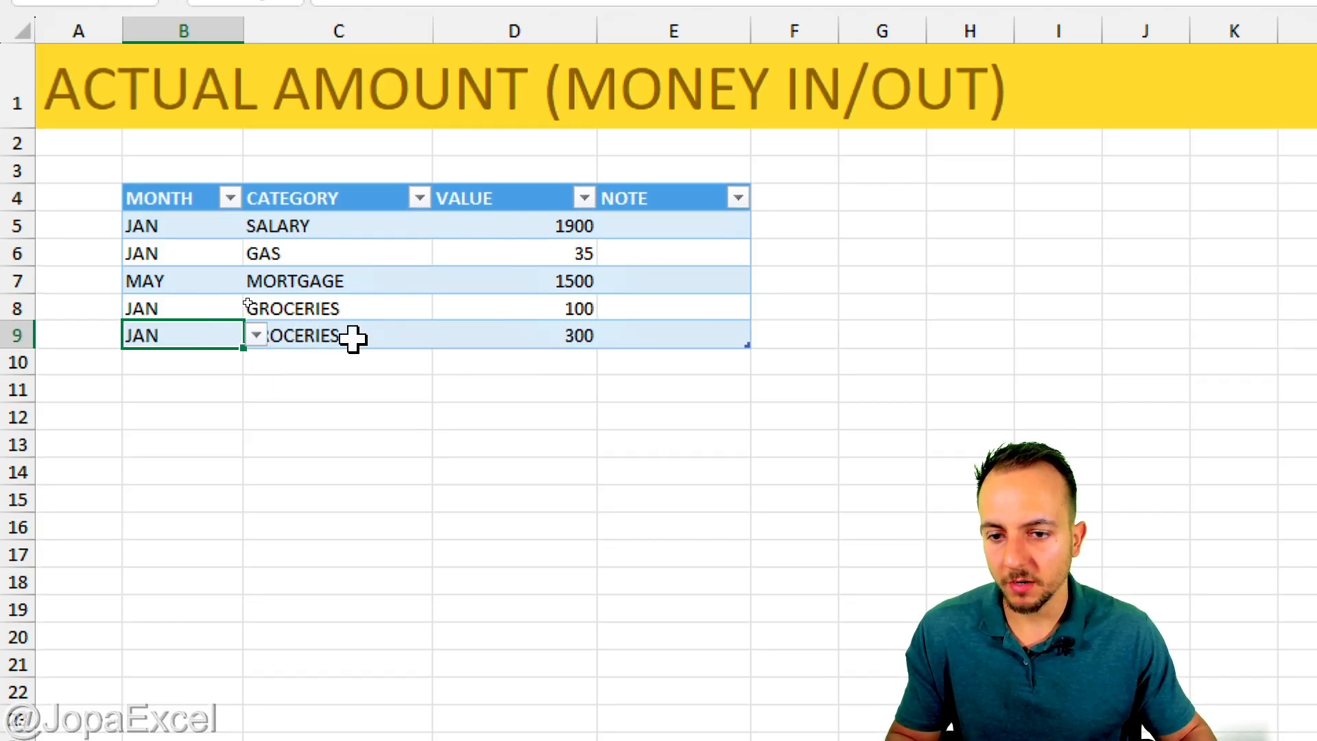
Compare the two JAN GROCERIES entries in the money in/out table with the GROCERIES ACTUAL JAN amount on the budget sheet
click(506, 504)
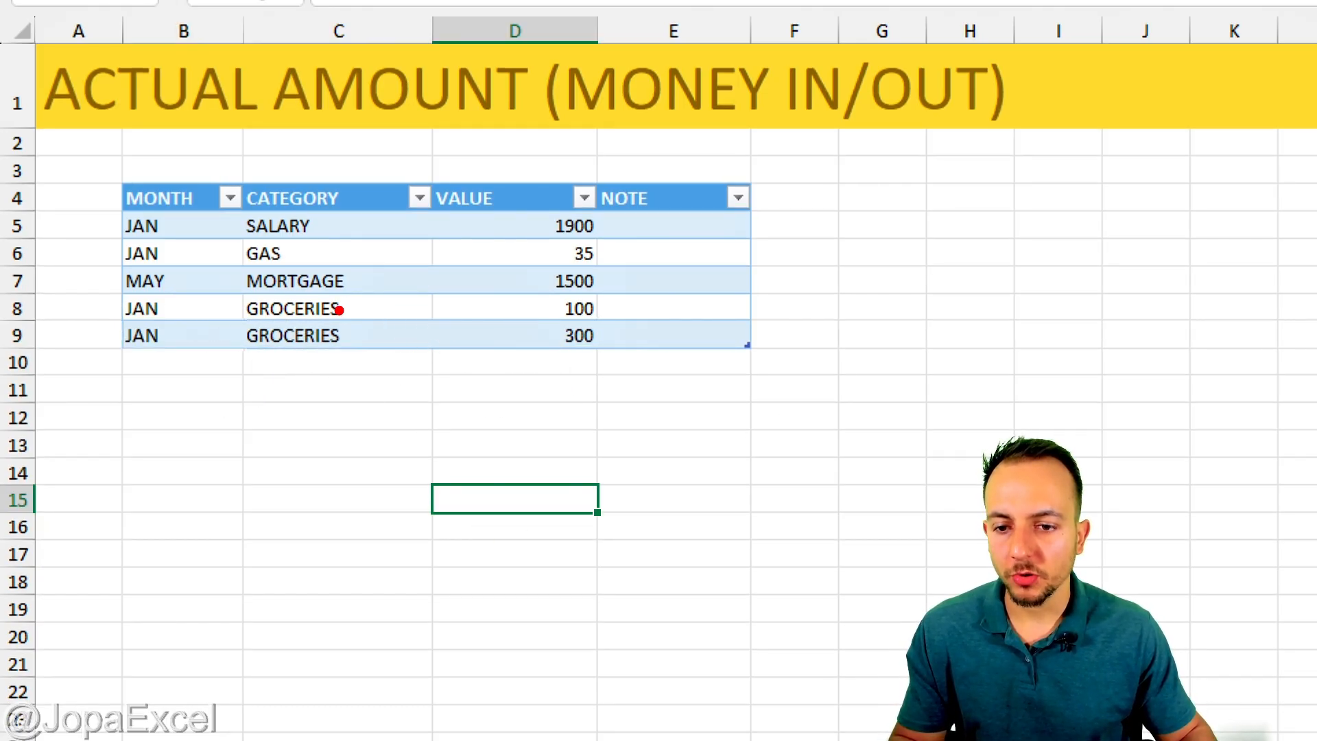
drag(105, 288, 194, 356)
drag(545, 284, 628, 382)
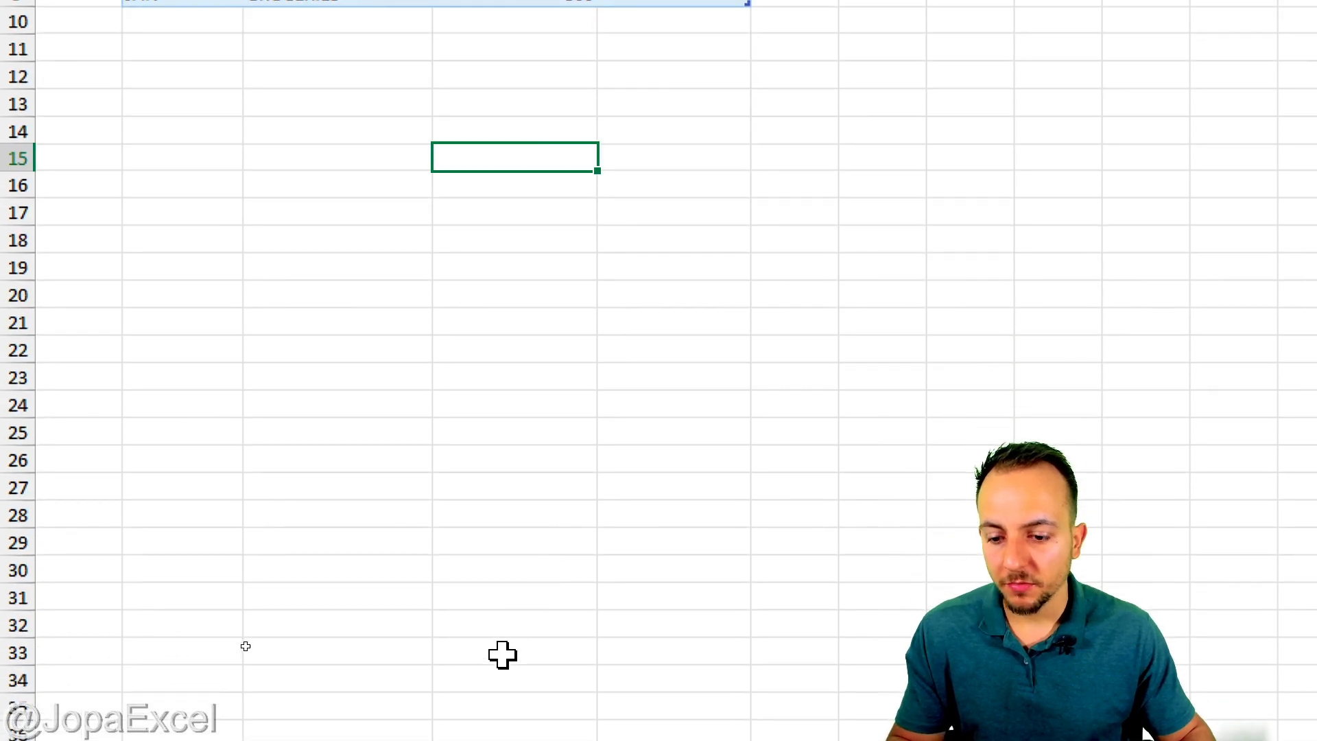
click(290, 685)
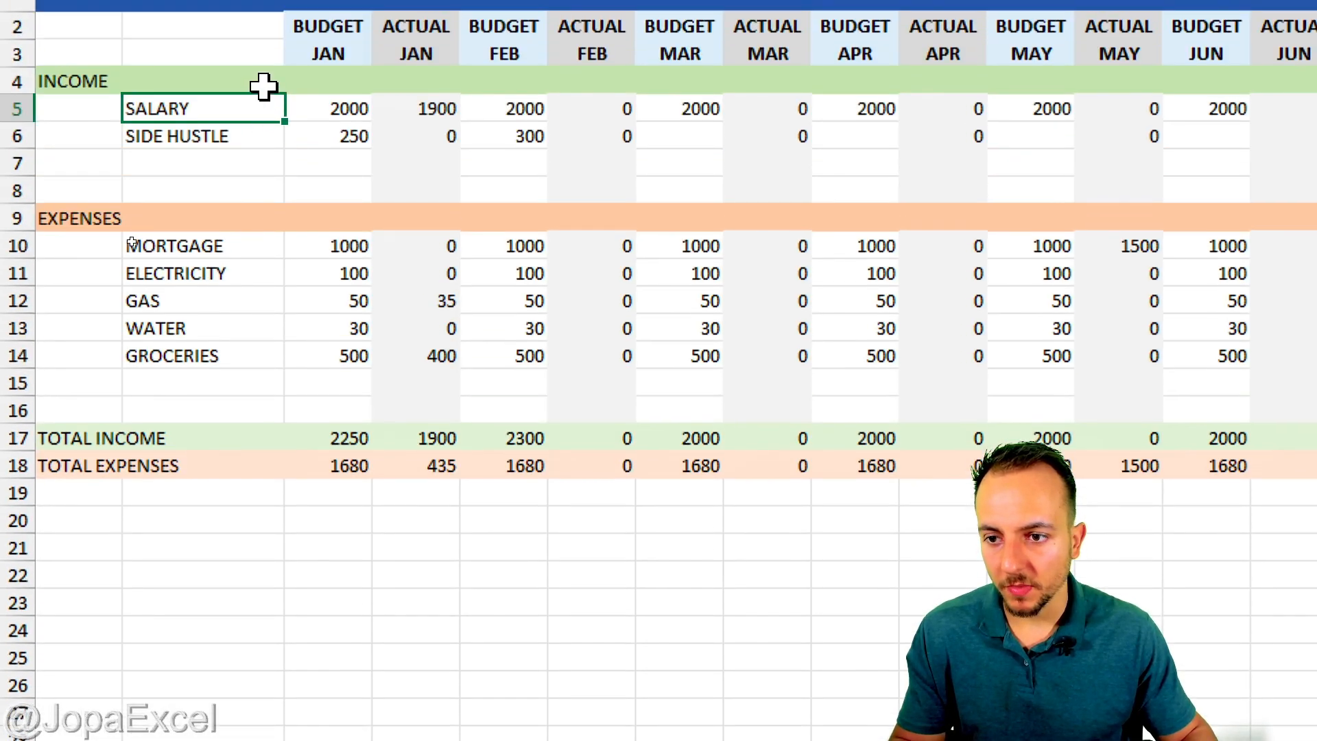
key(ctrl+2)
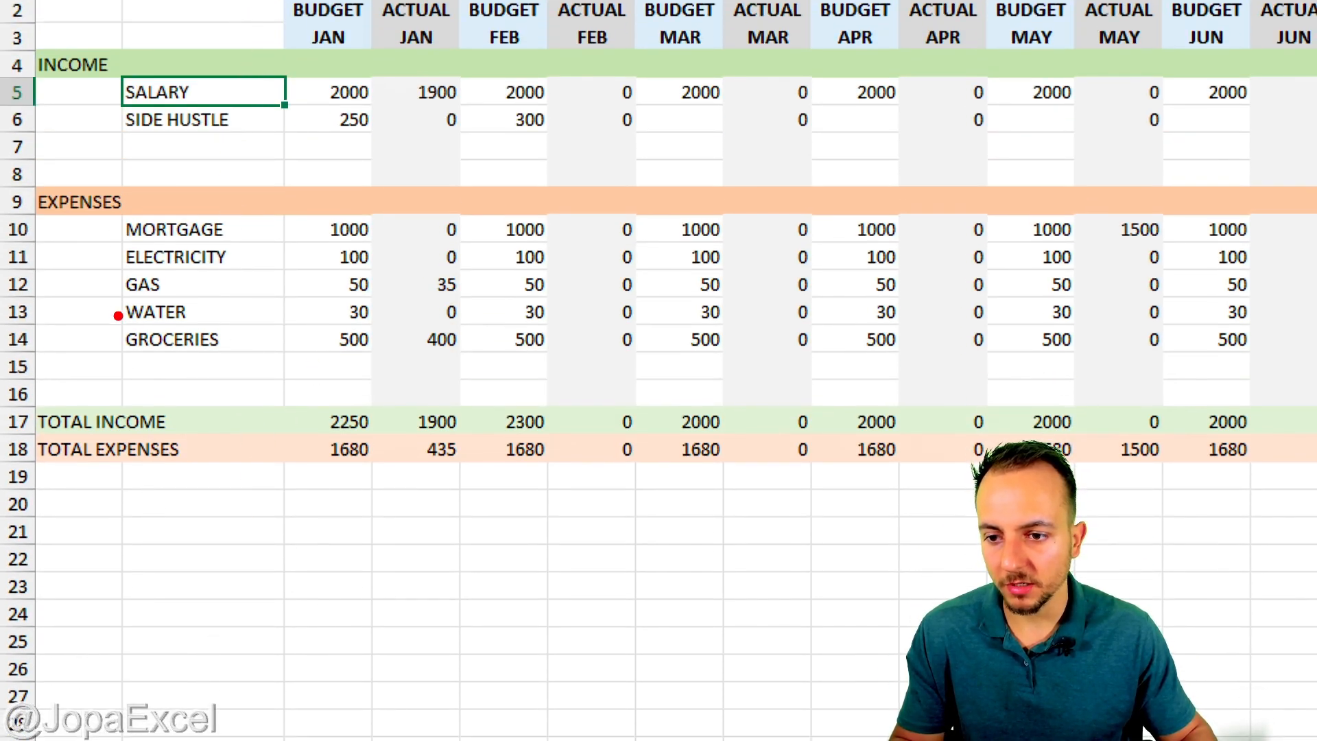
mouse_move(100, 311)
mouse_down()
mouse_move(259, 361)
mouse_move(413, 368)
mouse_up()
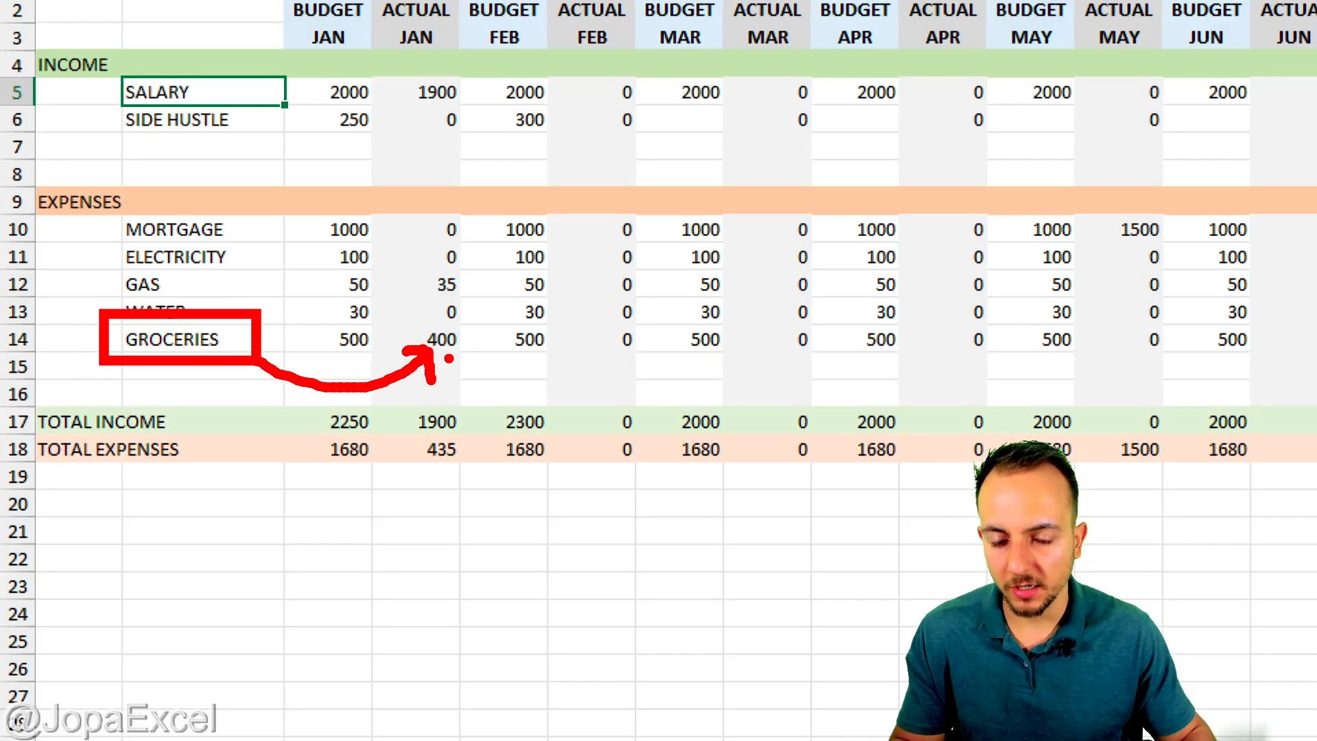
mouse_move(459, 319)
mouse_down()
mouse_move(418, 358)
mouse_move(448, 310)
mouse_up()
key(Escape)
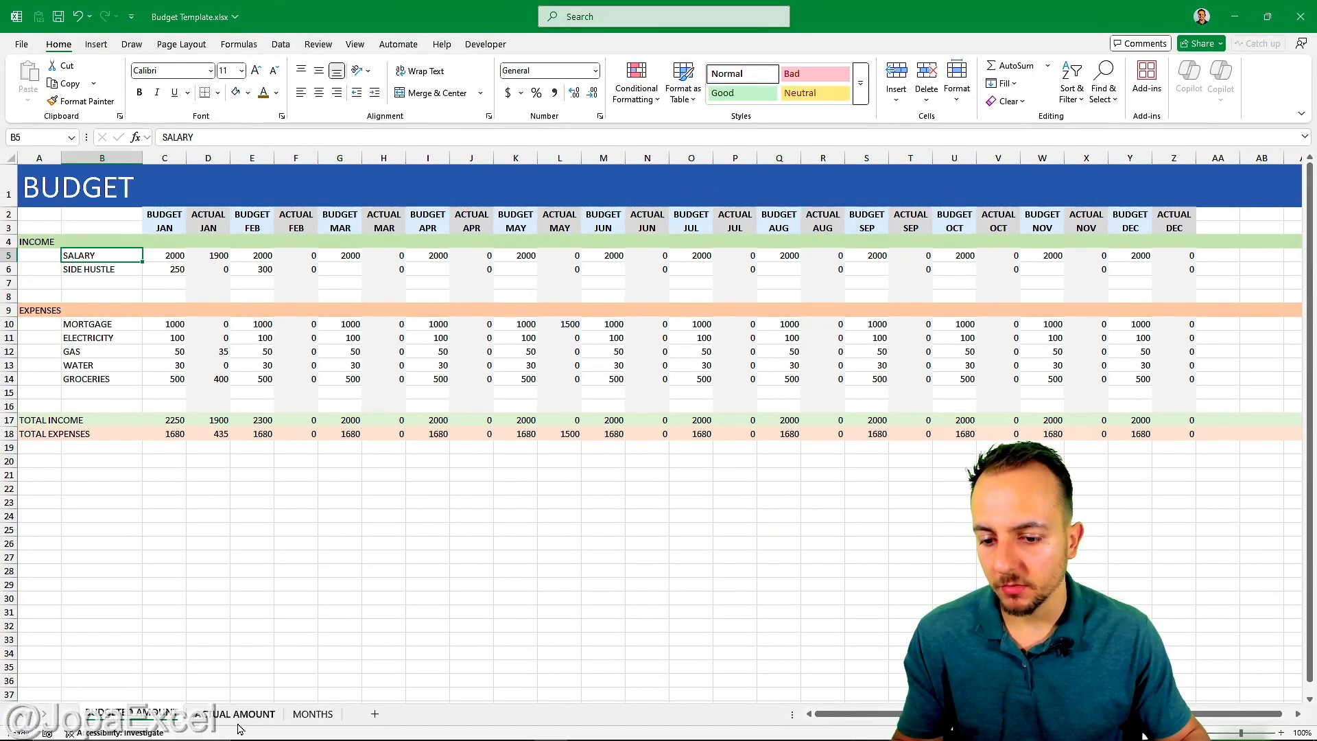
click(239, 715)
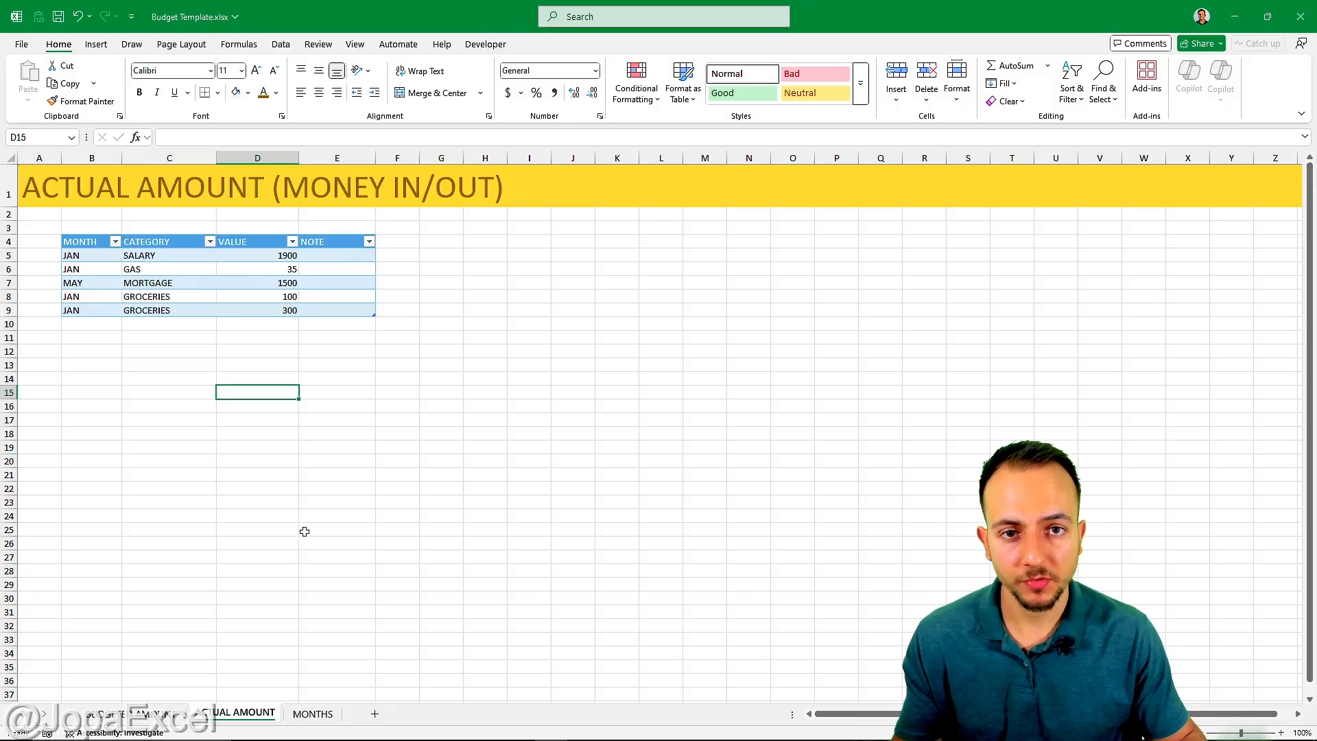
click(167, 713)
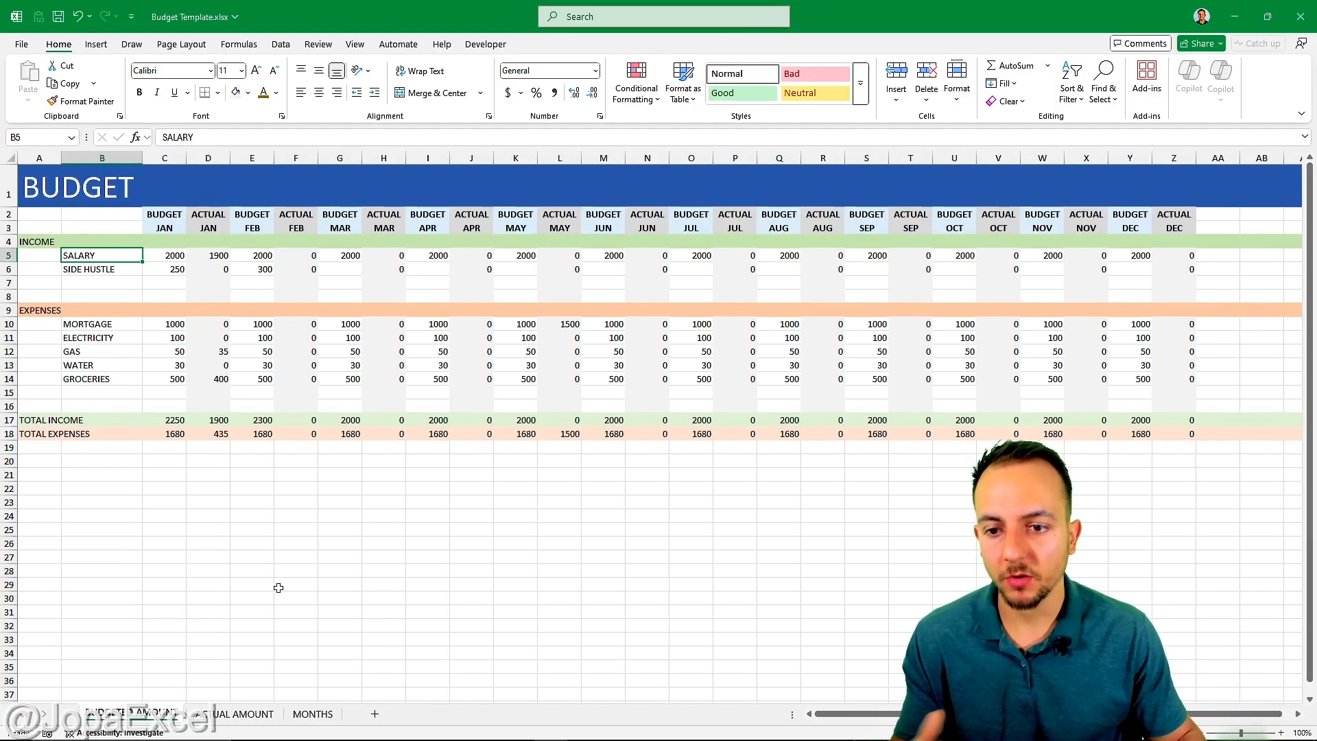